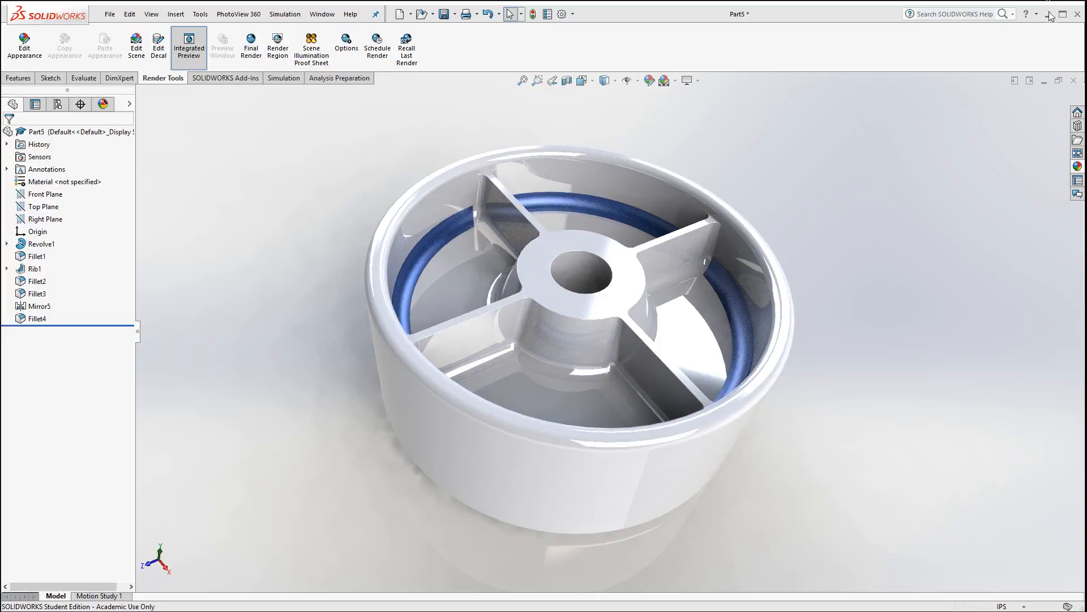
Step: Create a new part document and start a sketch on the Front Plane
left_click(111, 16)
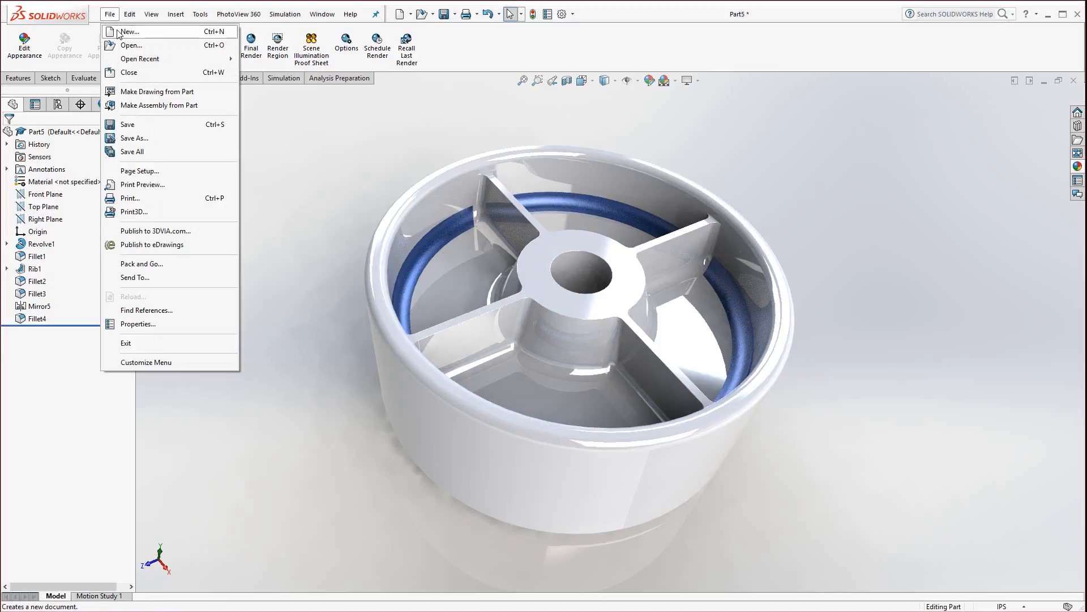
left_click(124, 33)
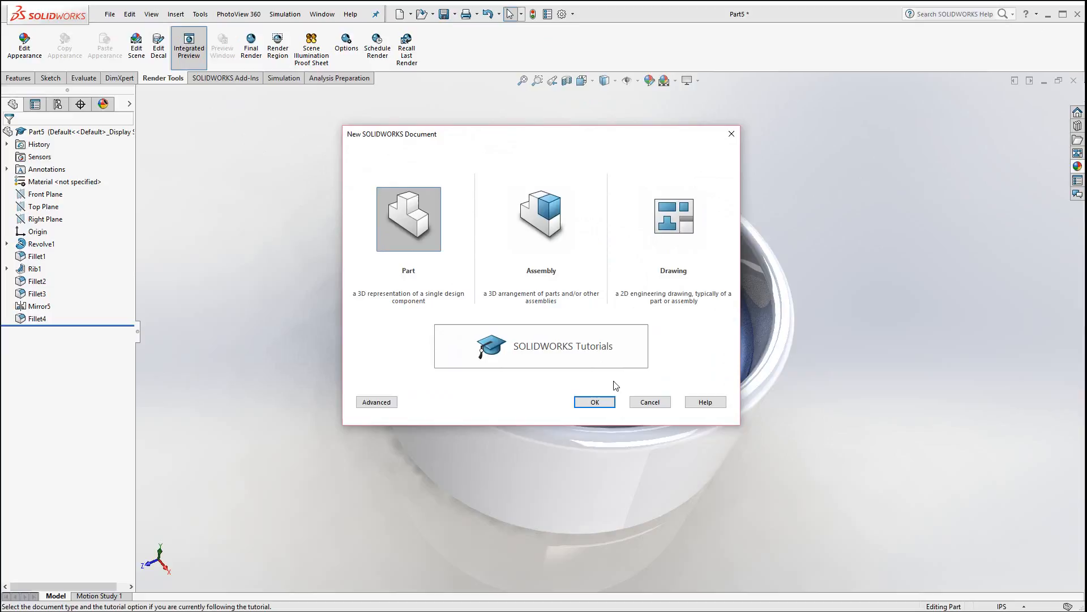
left_click(591, 403)
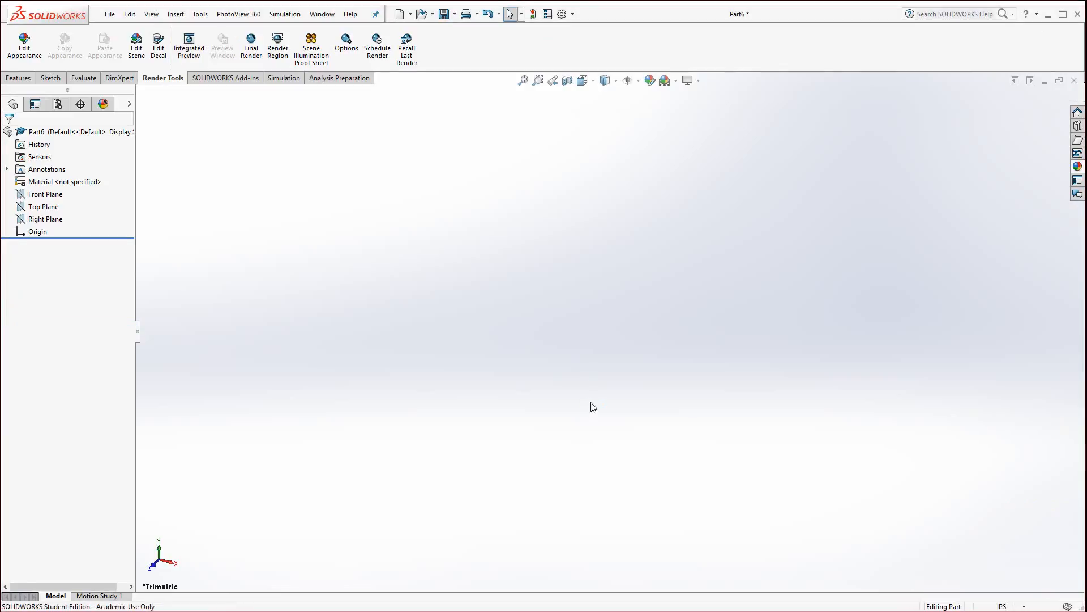
left_click(42, 195)
left_click(51, 181)
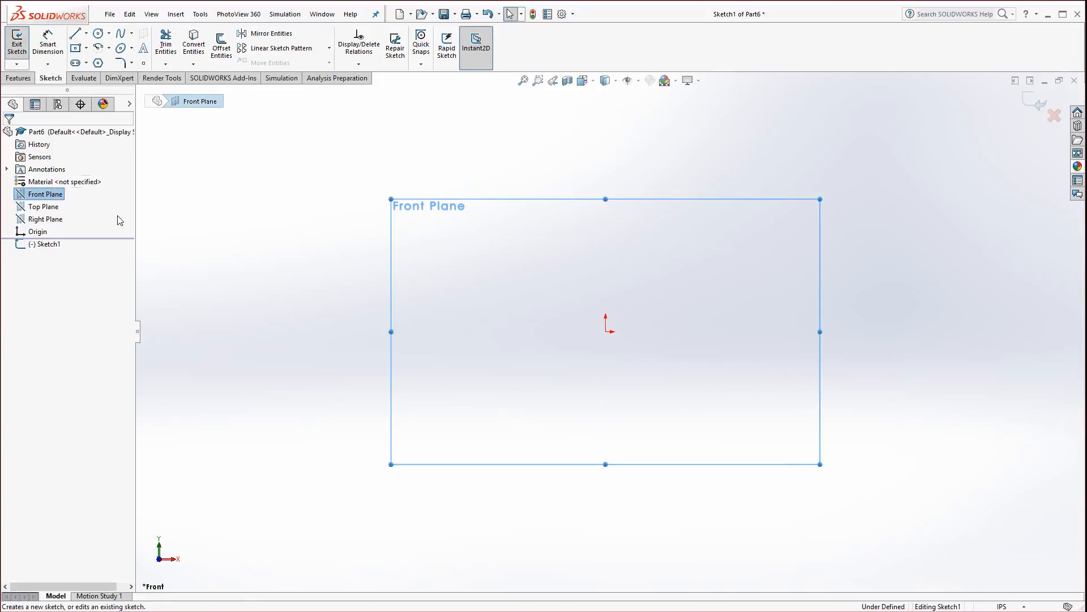
Step: Switch to the browser, open the Vertanux1 instructional manuals page and review the Revolved Features exercise in the SolidWorks Basics 2016 PDF
left_click_drag(0, 51, 579, 34)
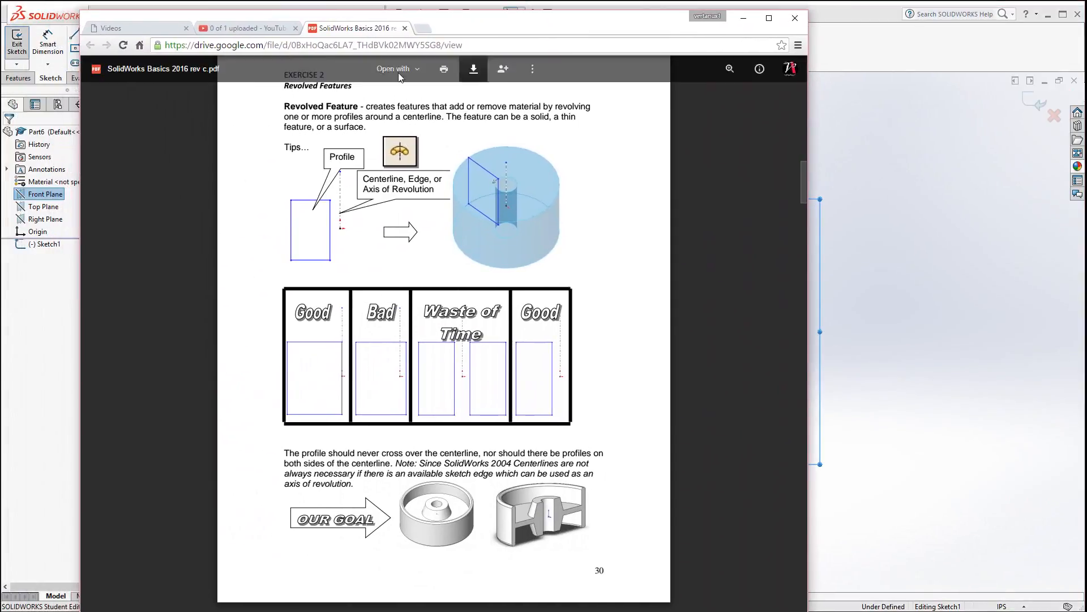
left_click(170, 29)
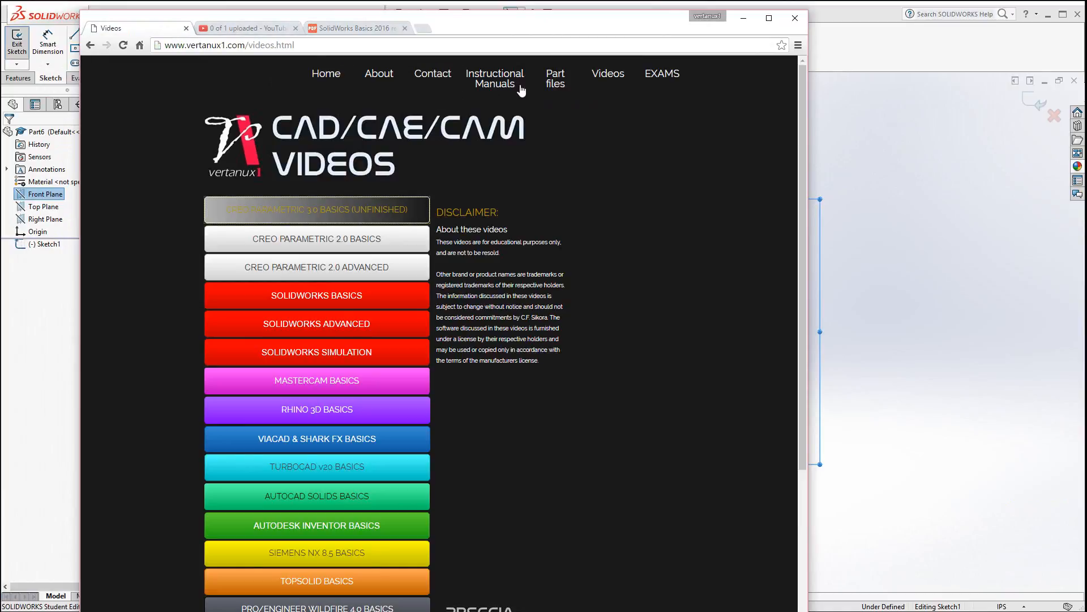
left_click(500, 90)
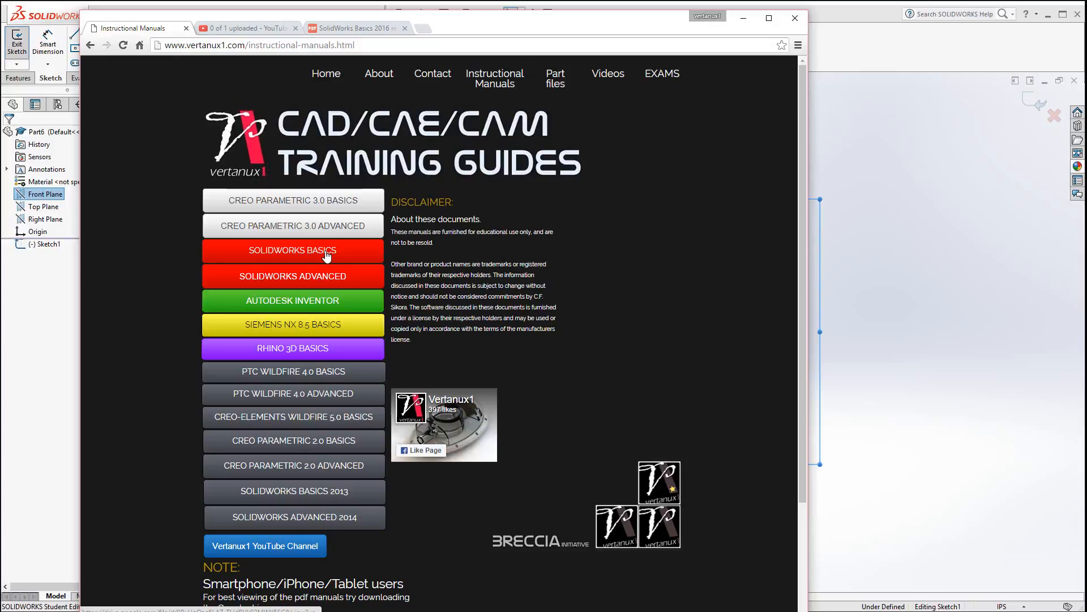
left_click(361, 28)
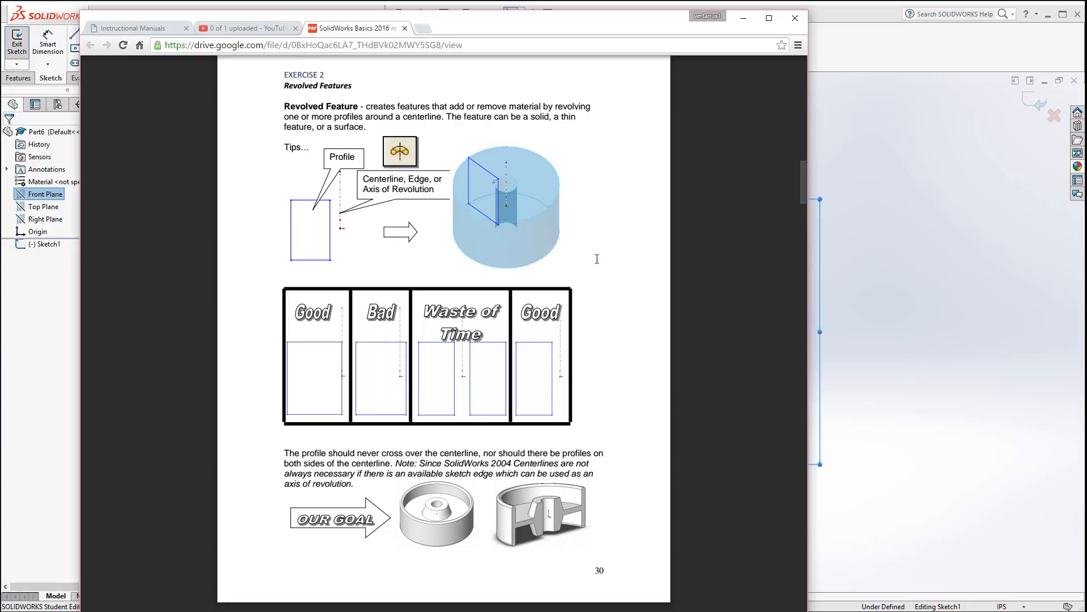
scroll(597, 259, "down", 3)
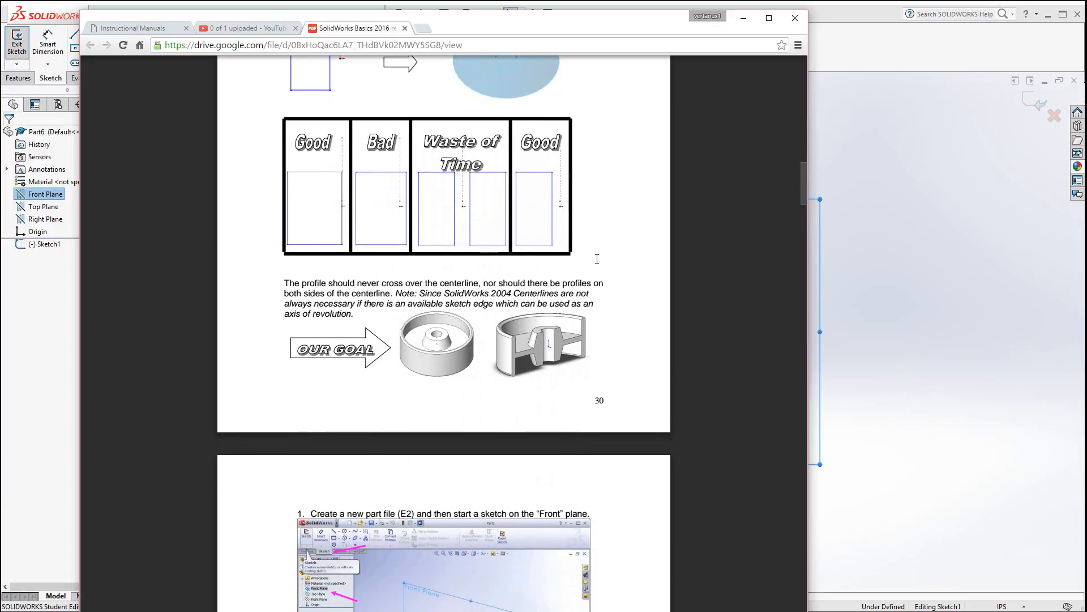
scroll(597, 259, "down", 2)
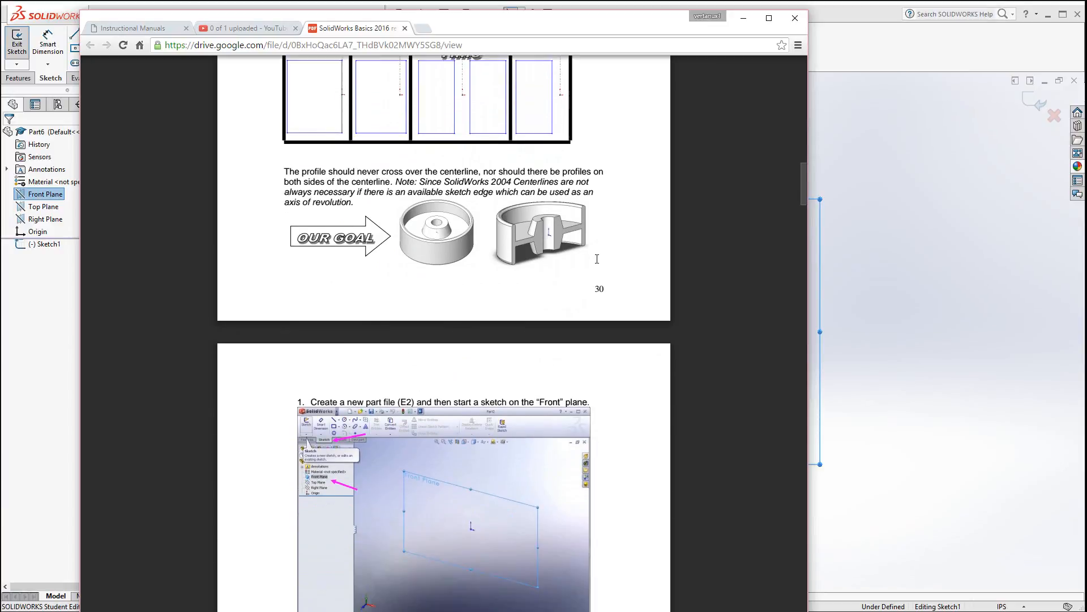
Step: Back in SOLIDWORKS, sketch a vertical centerline about 2.77 in long down to the origin and a horizontal one about 5.56 in long leftward from it
left_click(870, 232)
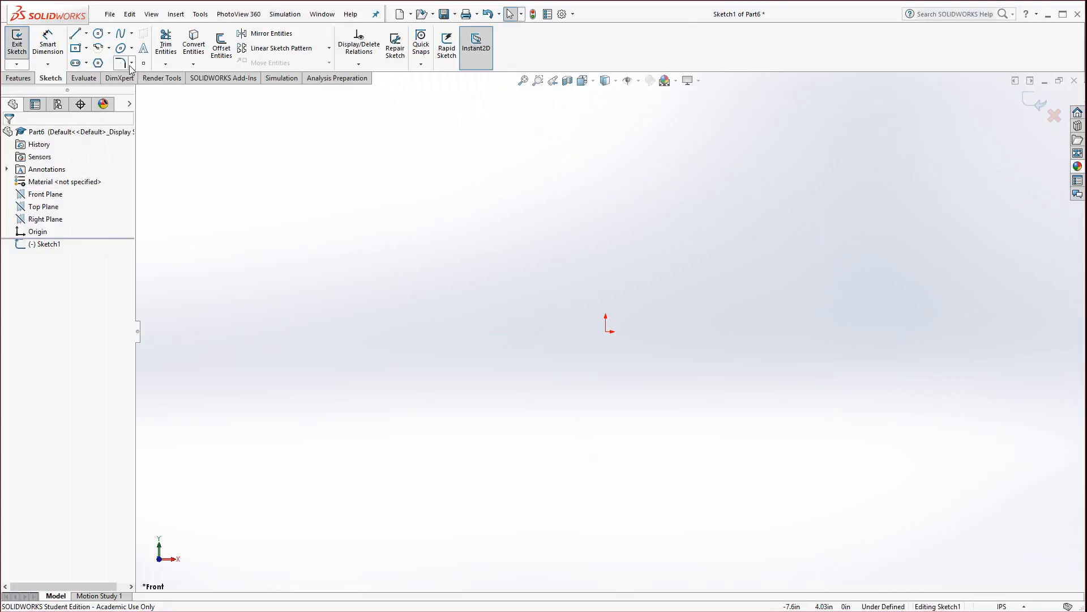
left_click(87, 35)
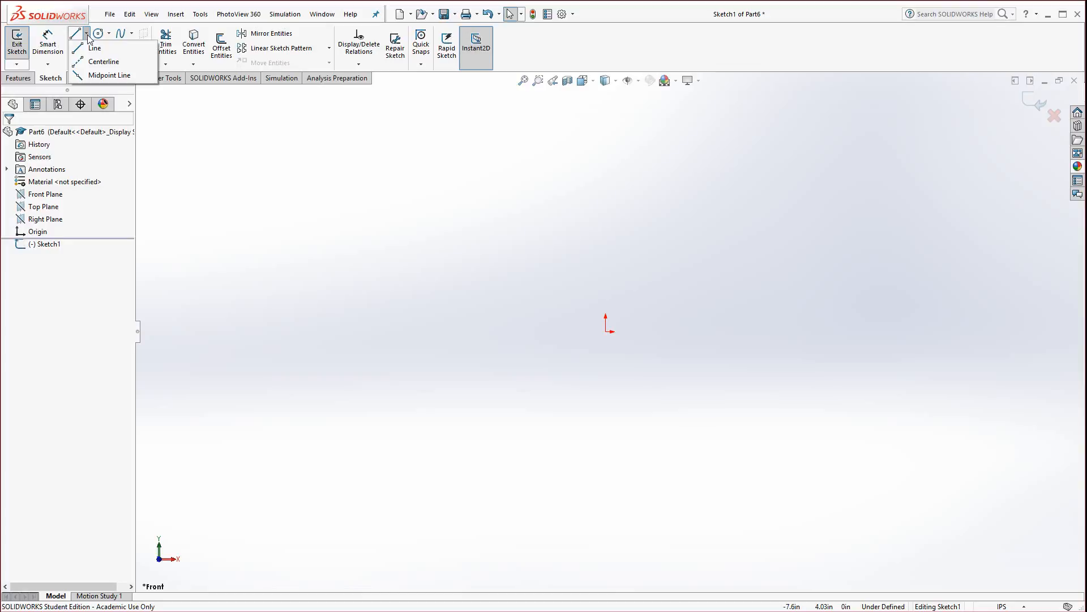
left_click(91, 66)
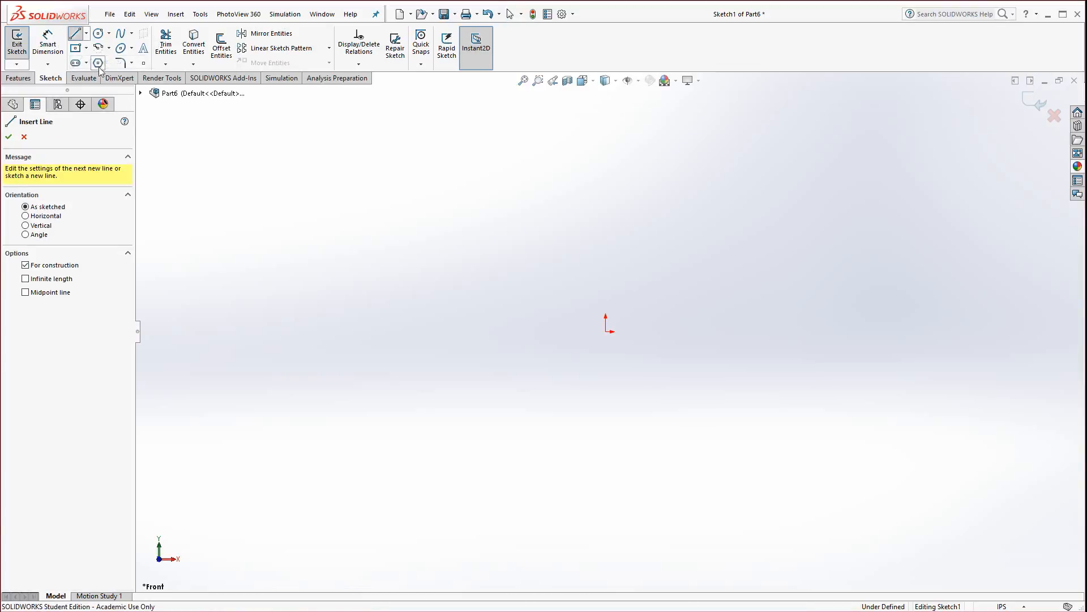
left_click(606, 164)
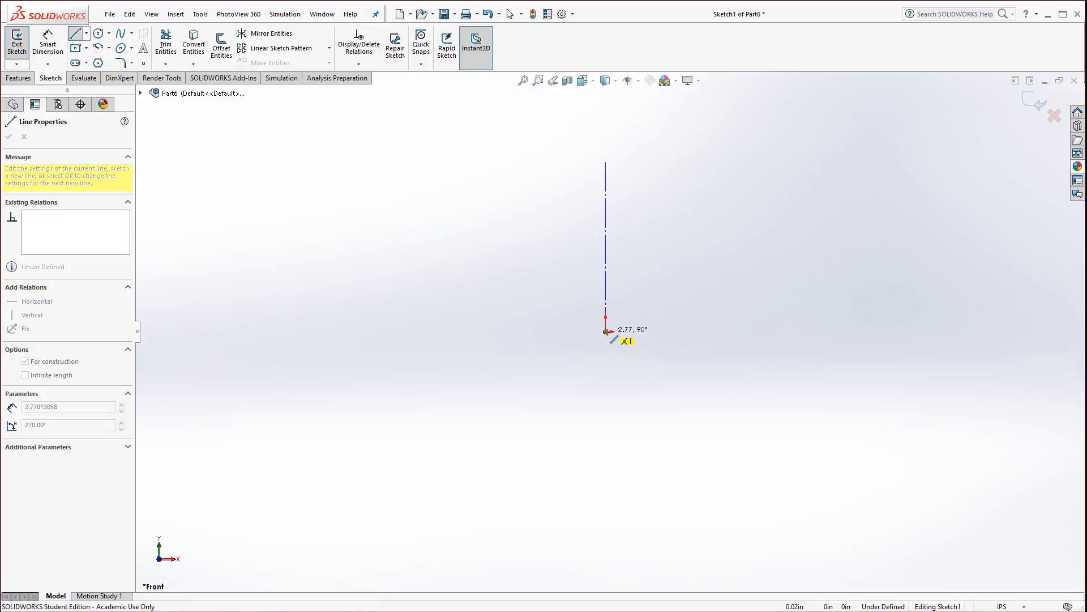
left_click(605, 331)
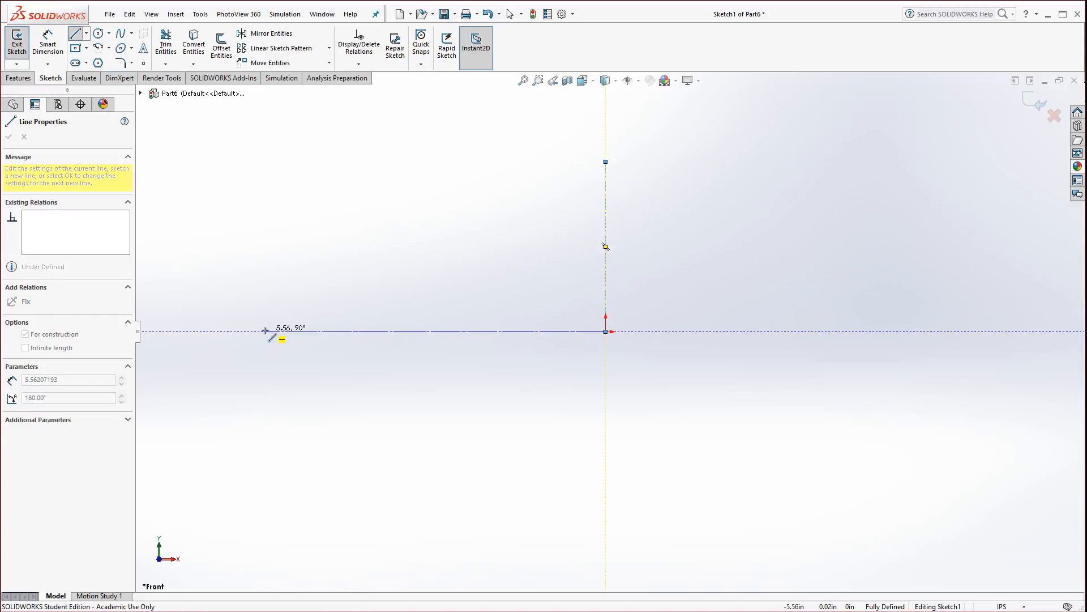
left_click(265, 332)
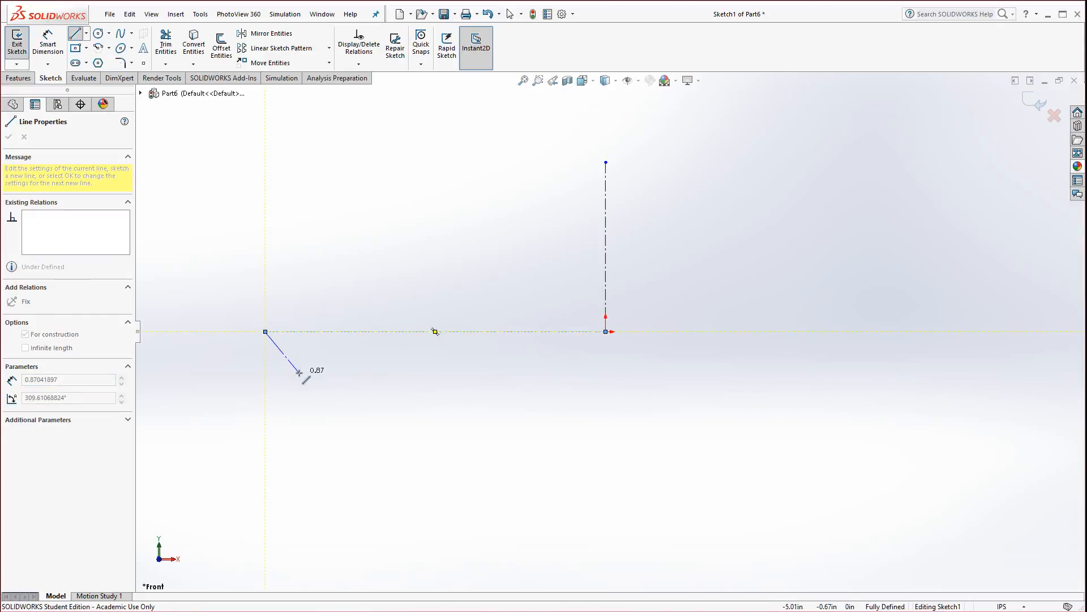
key("Escape")
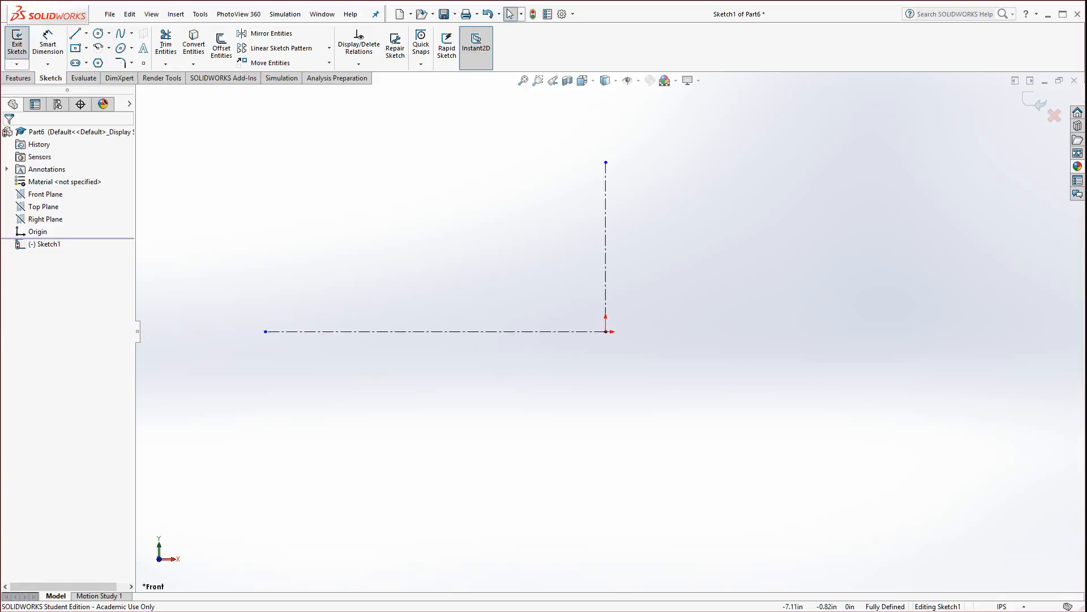
Step: Switch to the PDF manual and examine an enlarged view of the dimensioned wheel profile in step 2 of the exercise
key("alt+Tab")
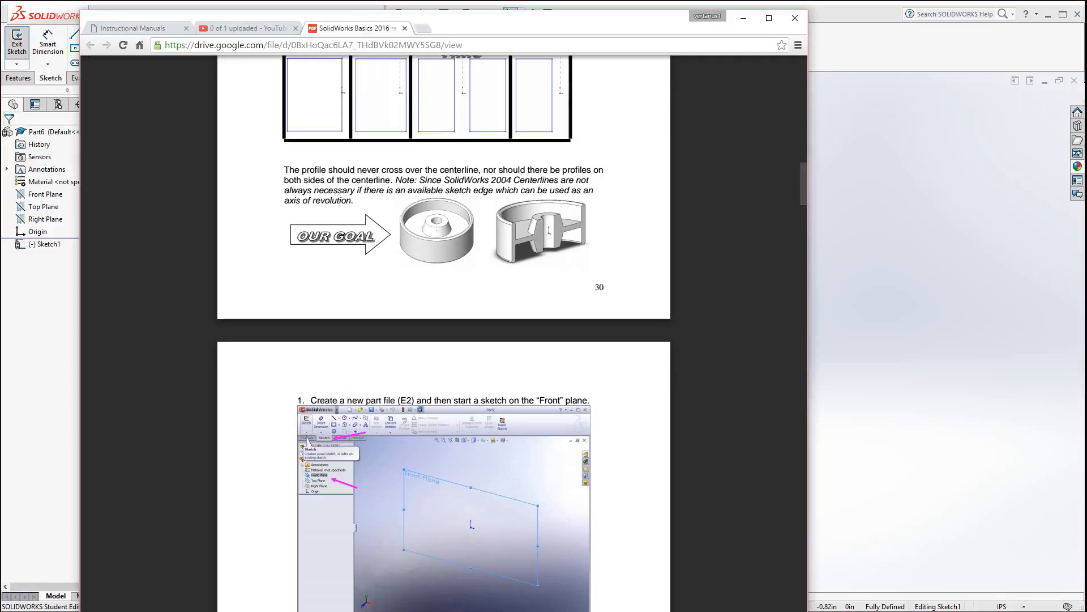
scroll(351, 398, "up", 2)
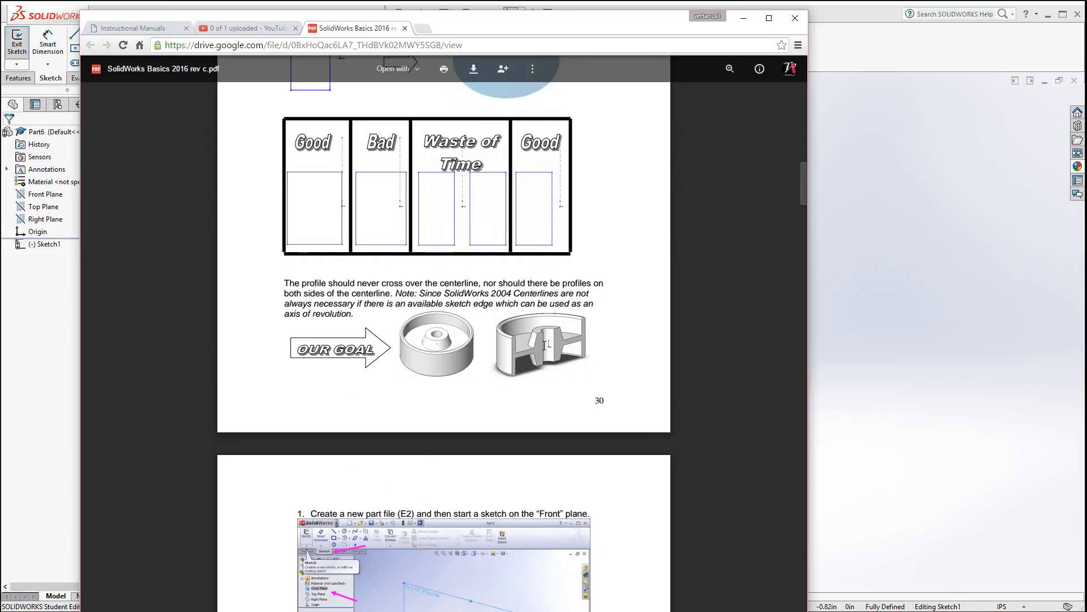
scroll(566, 341, "down", 9)
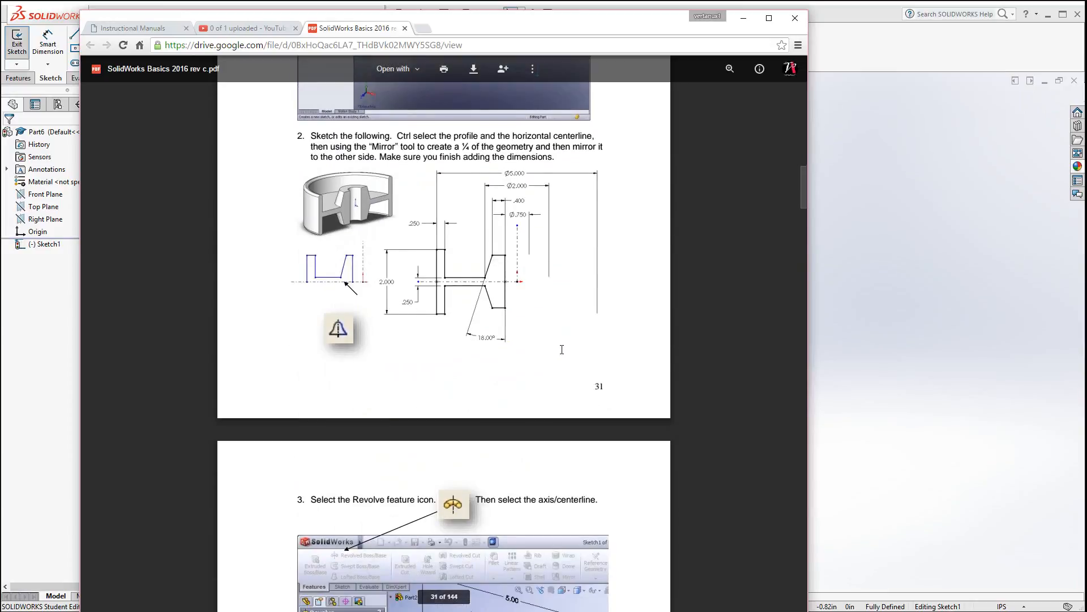
left_click(726, 71)
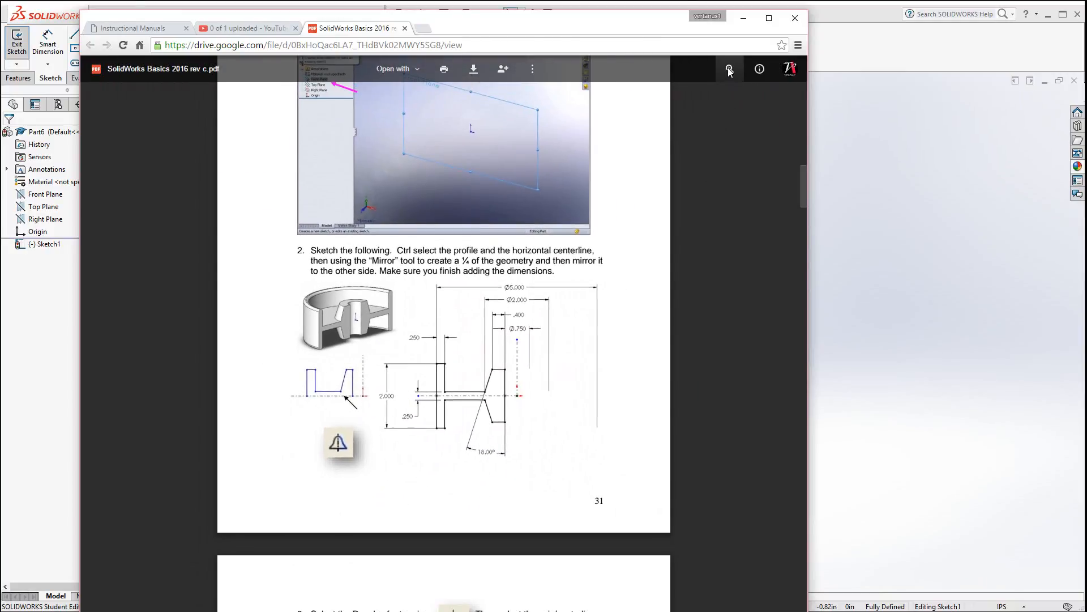
left_click(730, 71)
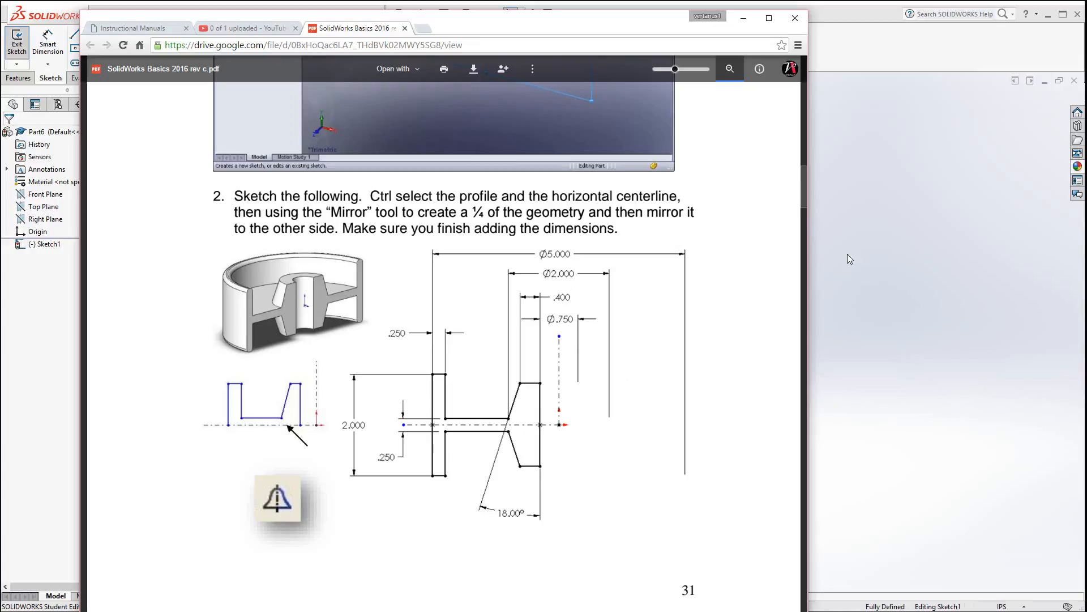
Step: Back in SOLIDWORKS, sketch the hub outline from the horizontal centerline: a line about 1.16 in up, 0.37 in left, then a slope down short of the centerline
left_click(854, 239)
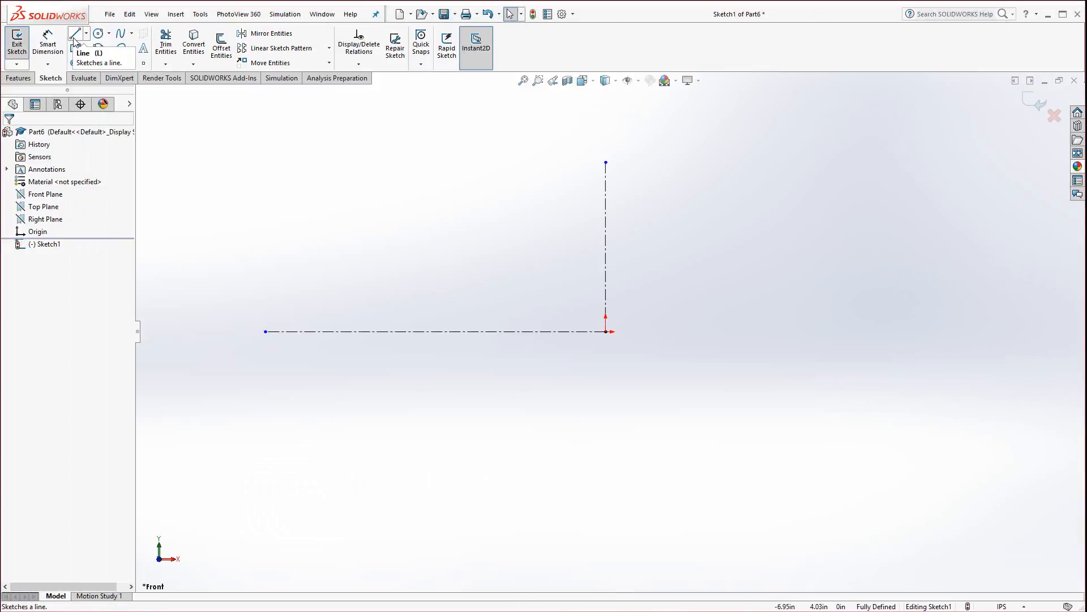
left_click(74, 35)
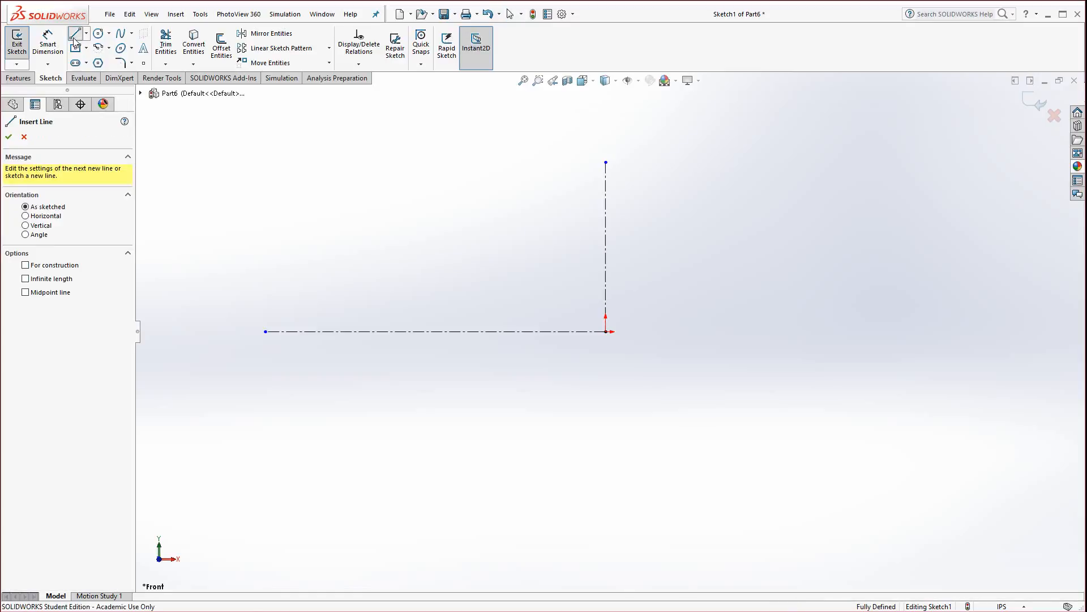
left_click(582, 331)
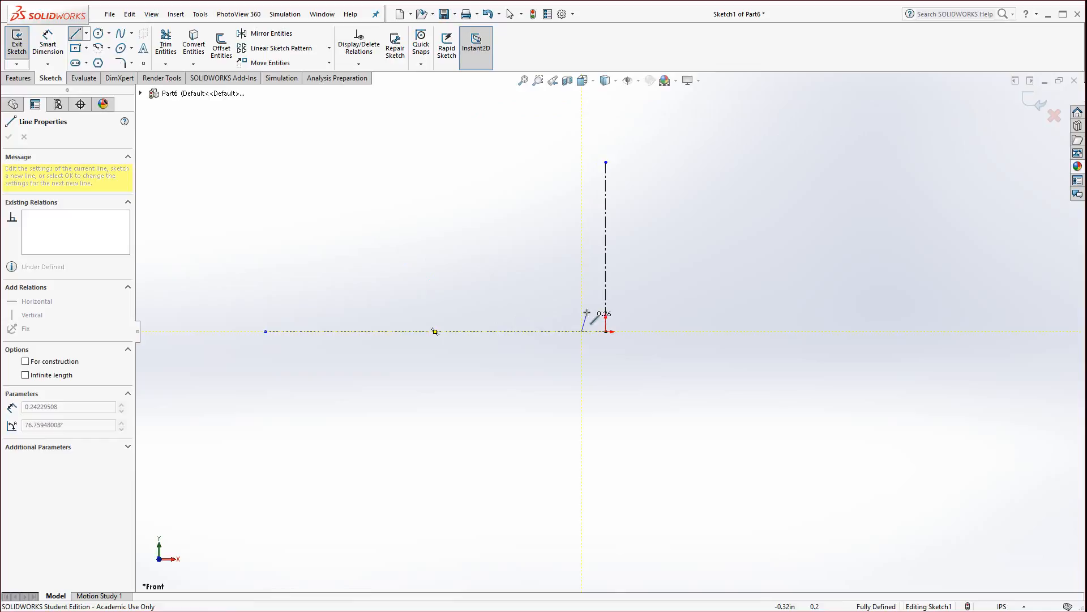
left_click(582, 261)
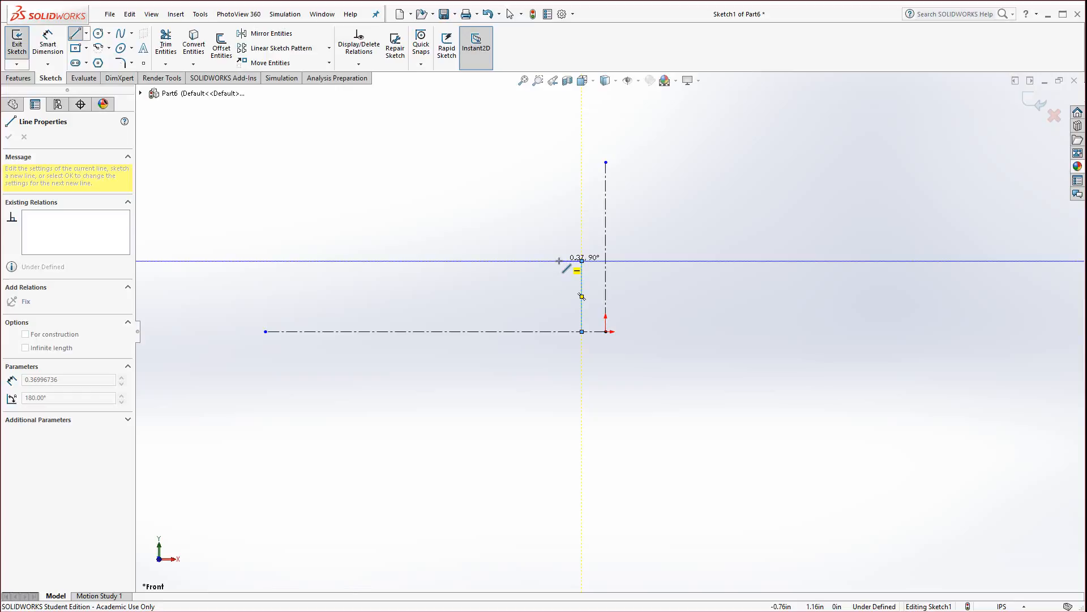
left_click(559, 261)
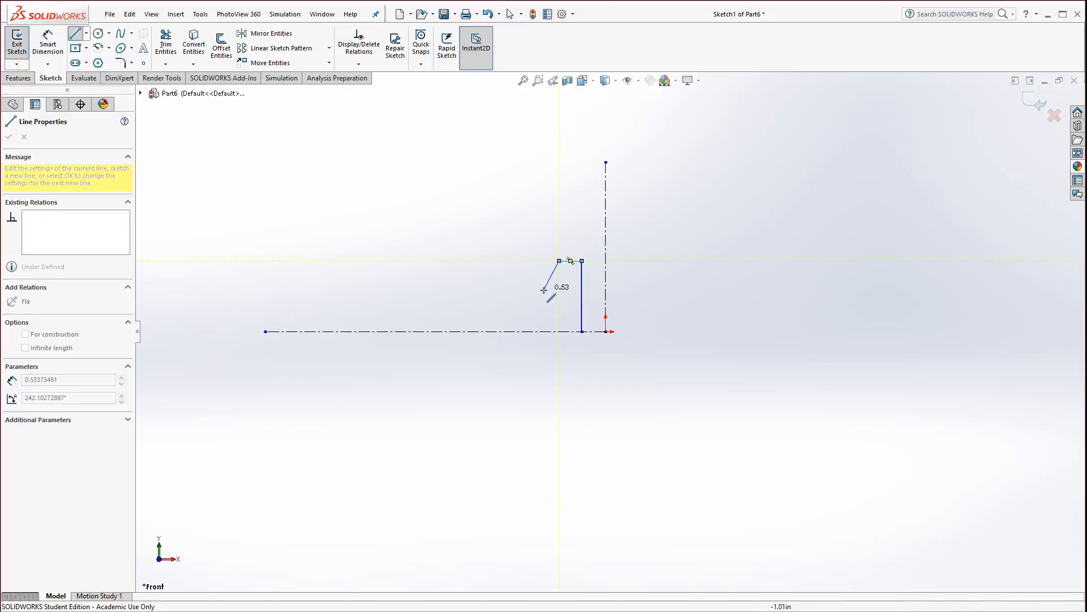
left_click(532, 316)
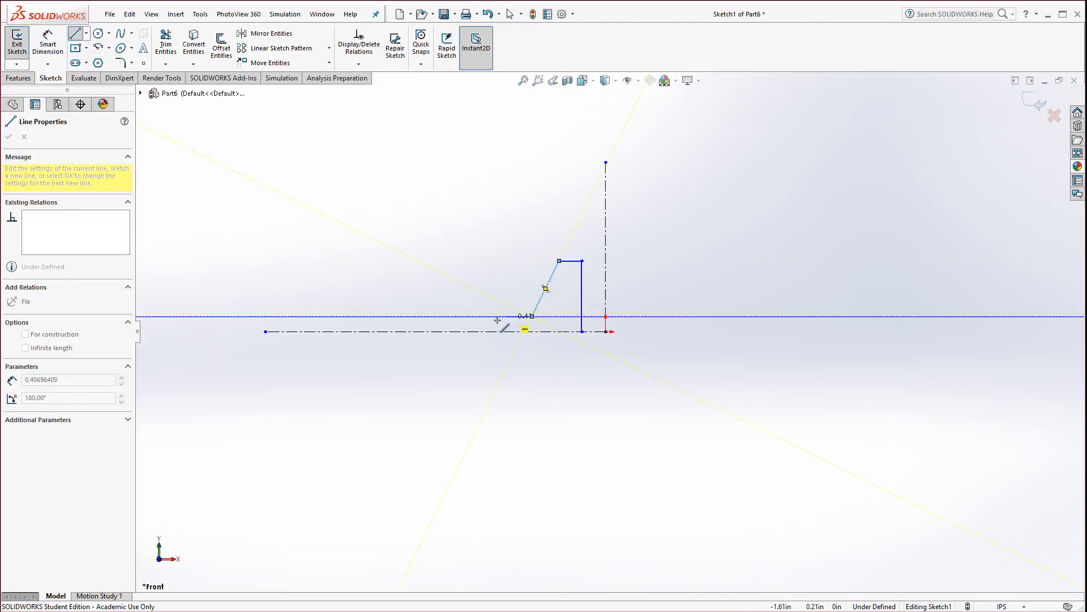
Step: Continue the profile with a horizontal web about 1.07 in long and a rim about 0.38 in wide and 1.48 in high, ending on the horizontal centerline
left_click(466, 315)
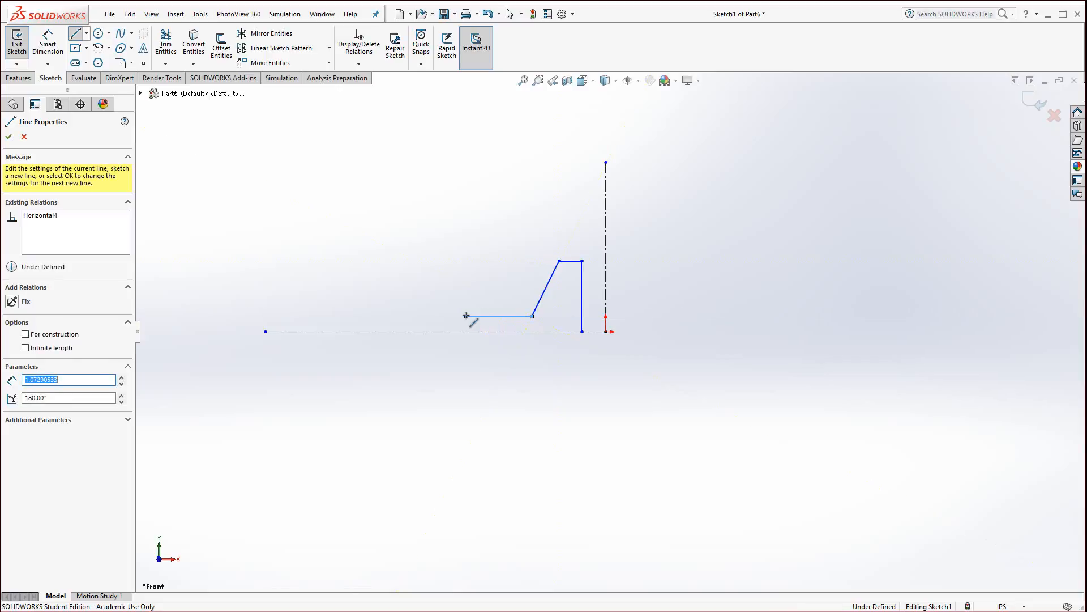
left_click(466, 241)
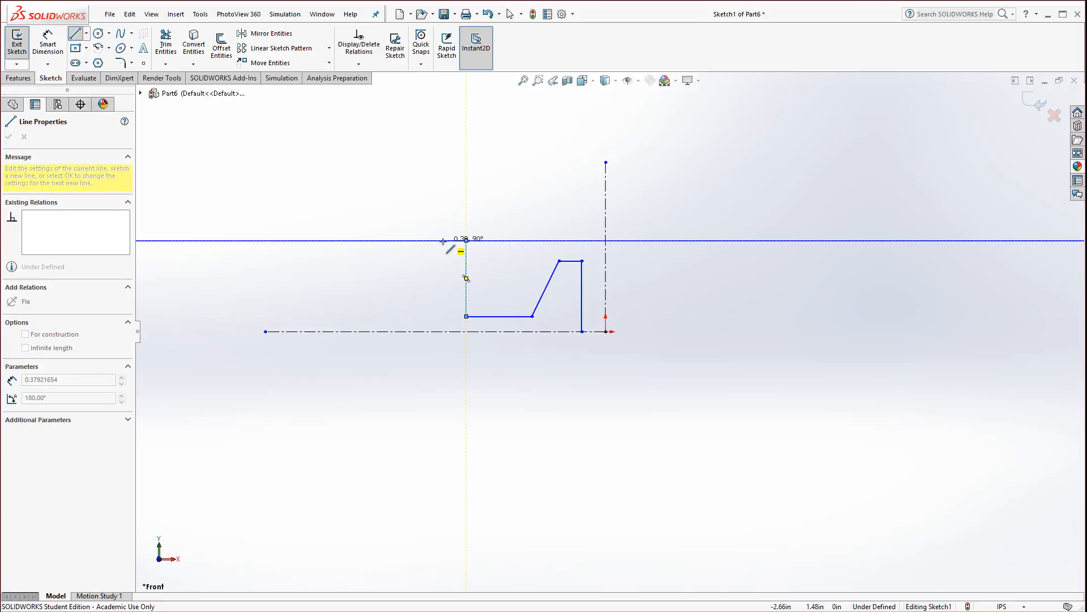
left_click(443, 241)
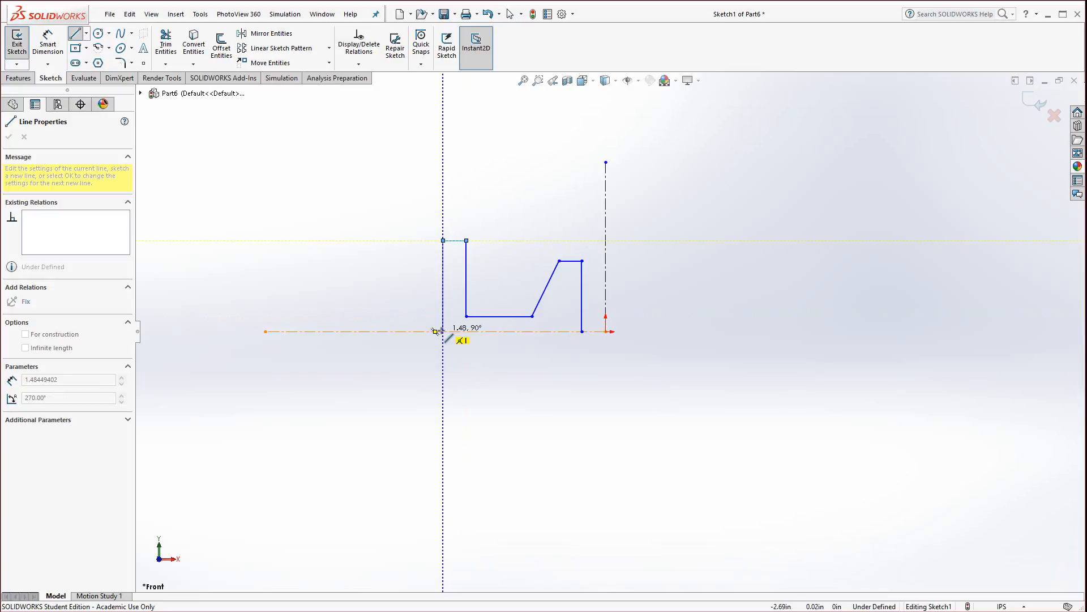
left_click(443, 331)
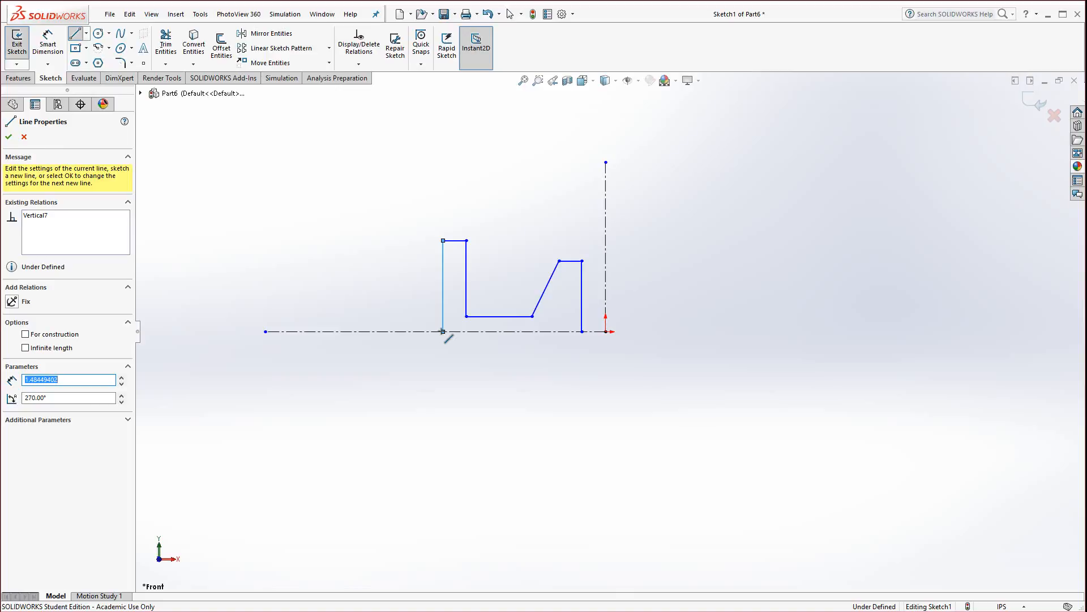
key("Escape")
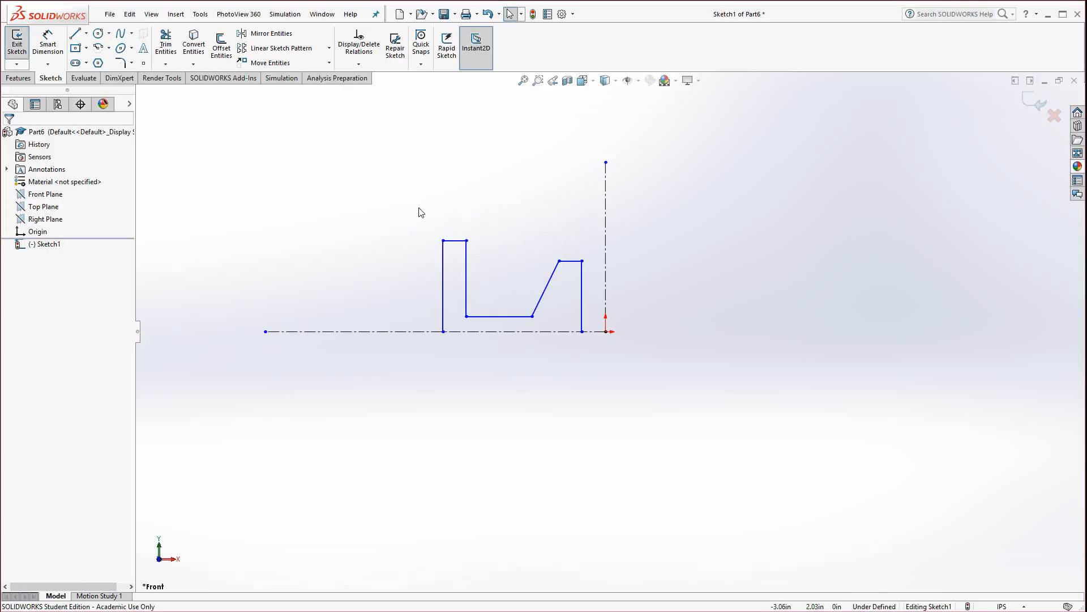
scroll(478, 170, "down", 1)
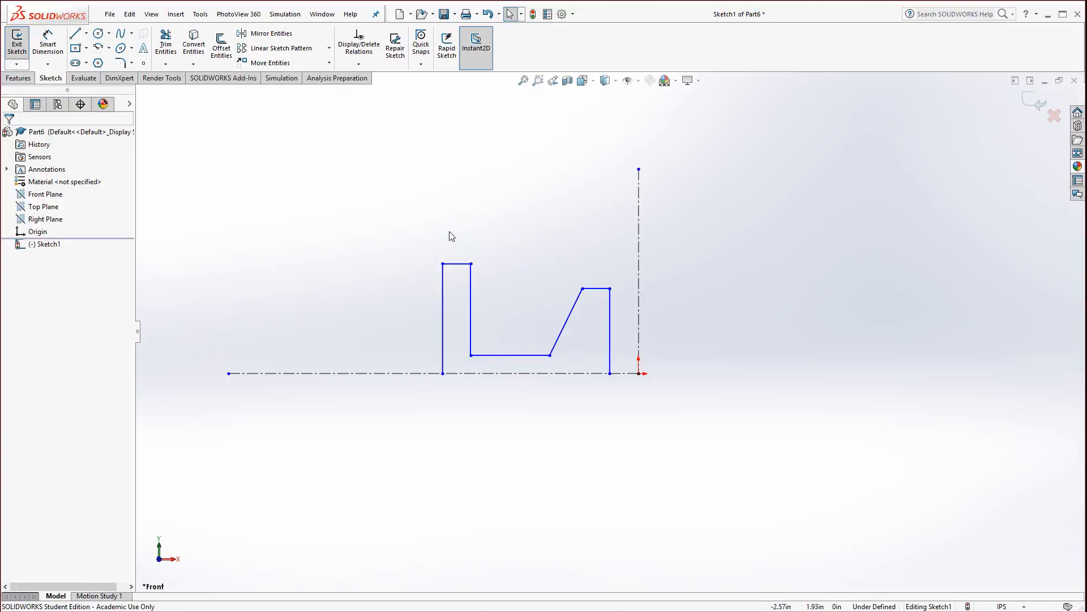
scroll(452, 236, "down", 1)
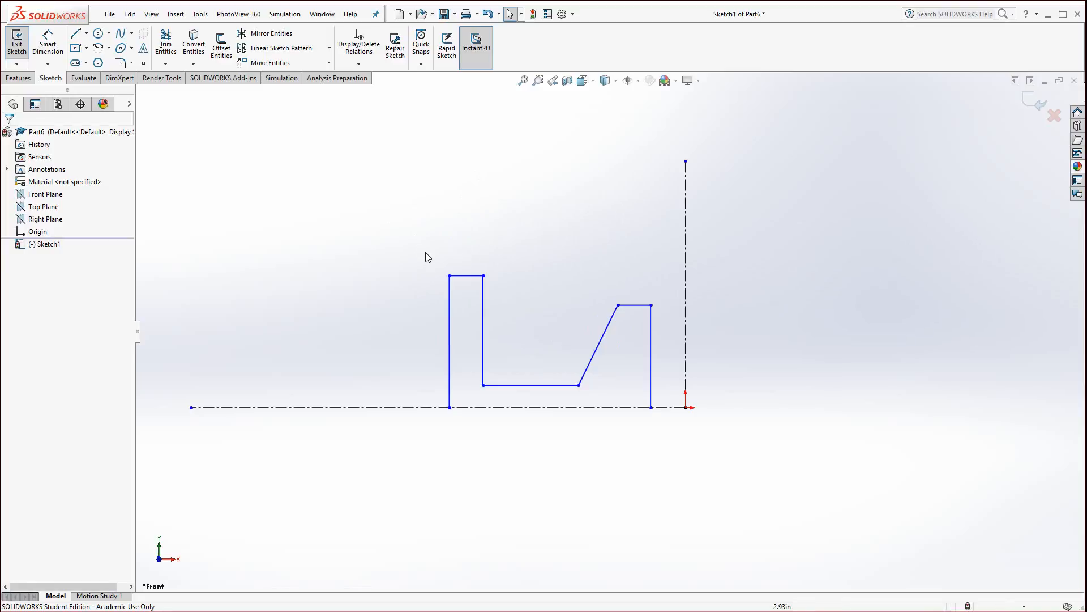
Step: Try mirroring the preselected half profile about the horizontal centerline, and undo the mirror
mouse_move(425, 249)
left_mouse_down()
mouse_move(491, 325)
mouse_move(674, 465)
left_mouse_up()
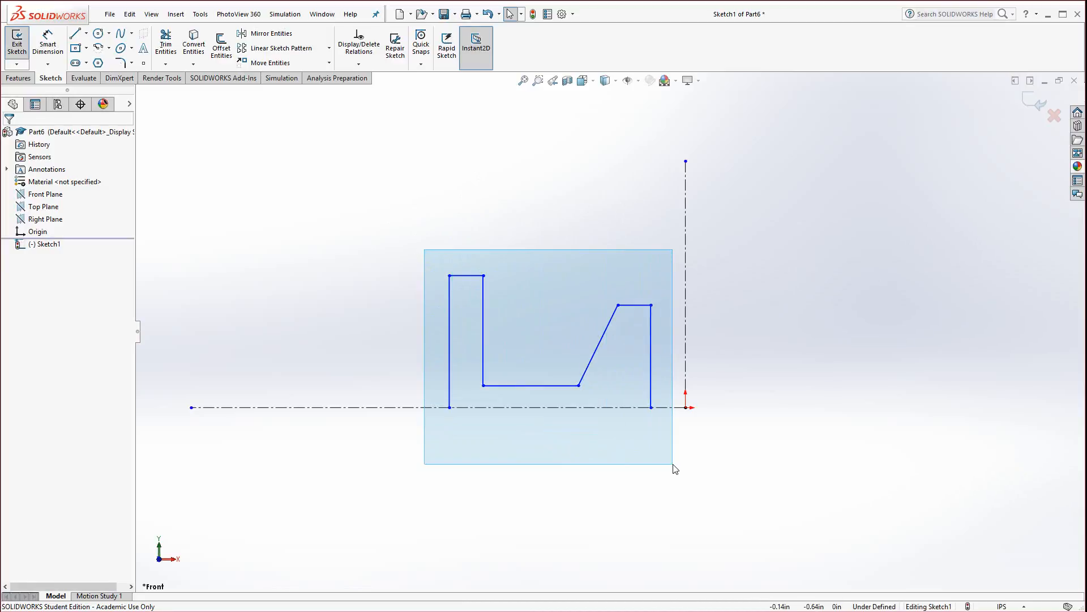
left_click_drag(673, 464, 673, 465)
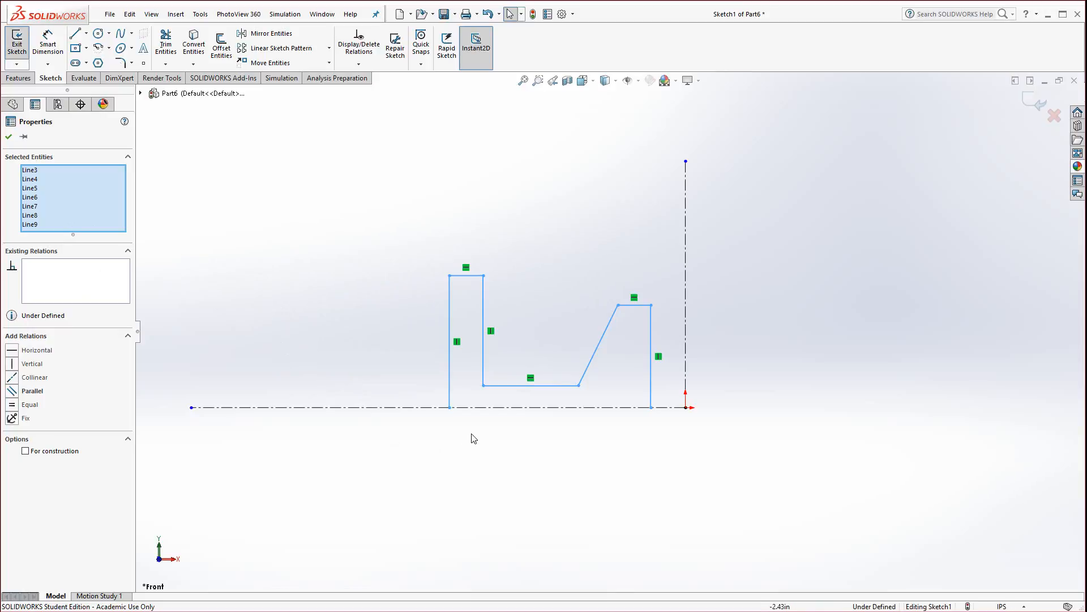
left_click(488, 409, "ctrl")
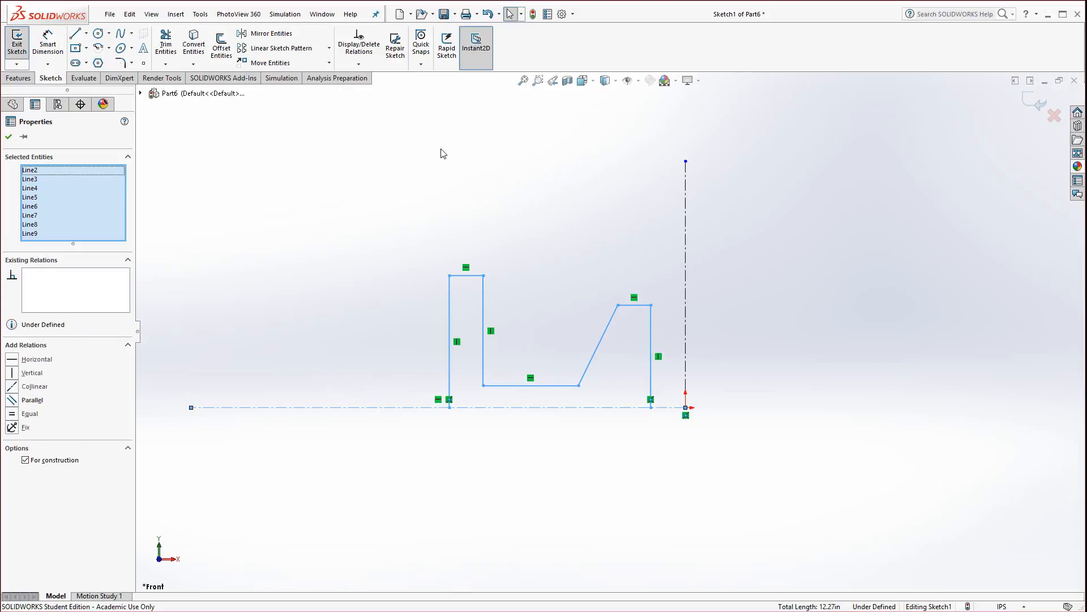
left_click(258, 37)
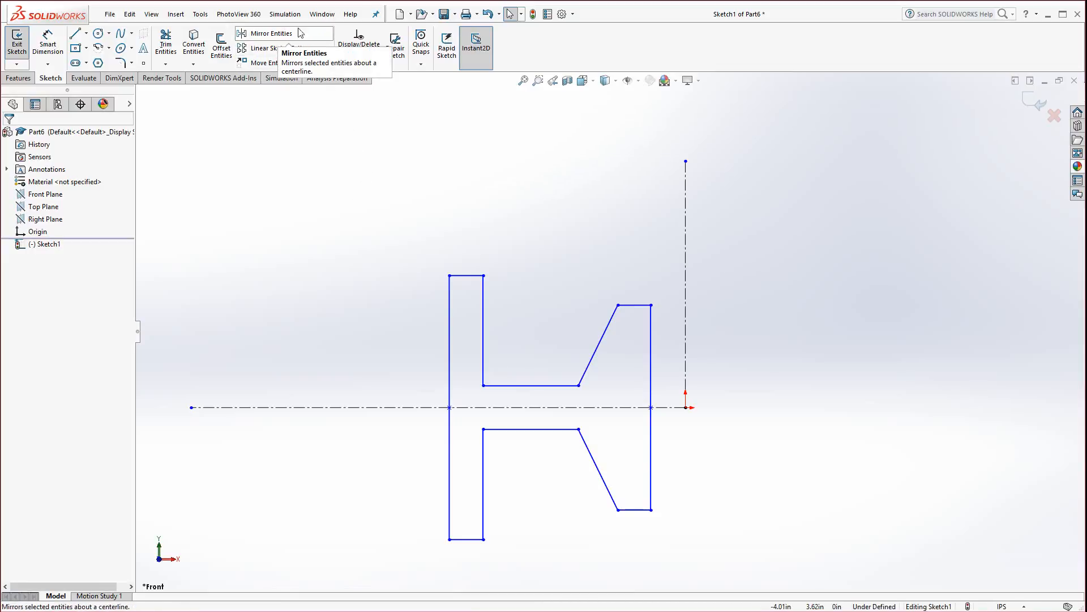
left_click(487, 14)
left_click(357, 167)
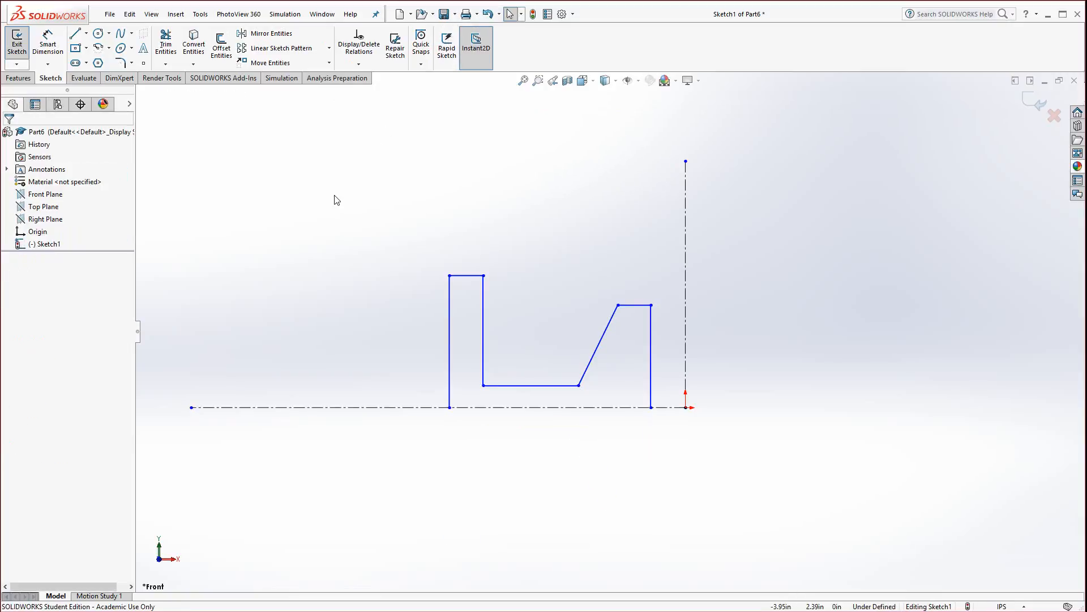
Step: Mirror all seven half-profile lines about the horizontal centerline with Mirror Entities, keeping the originals as a copy
left_click(254, 34)
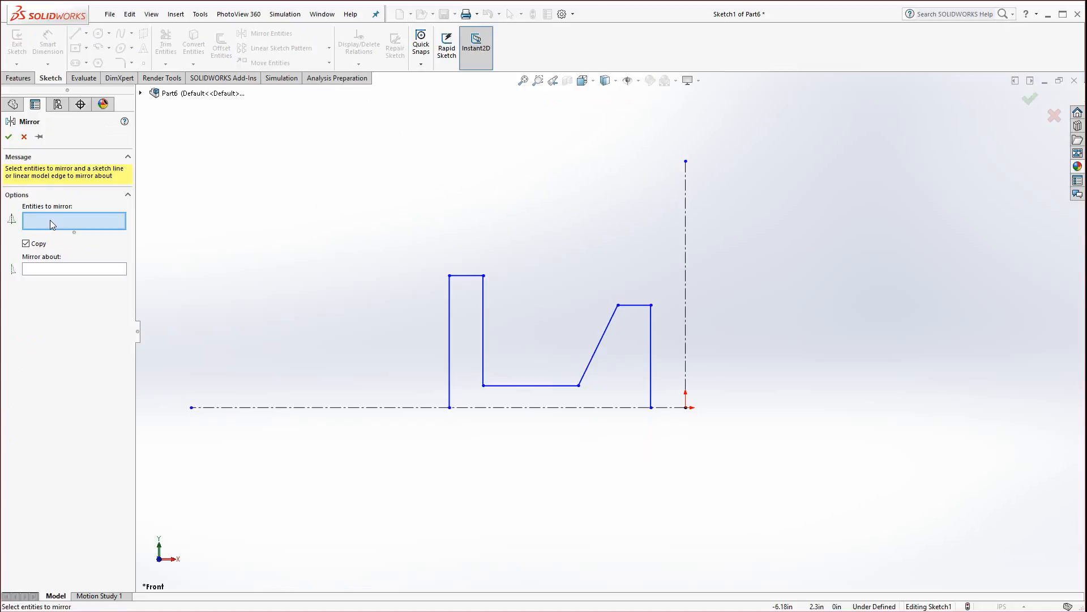
left_click(451, 355)
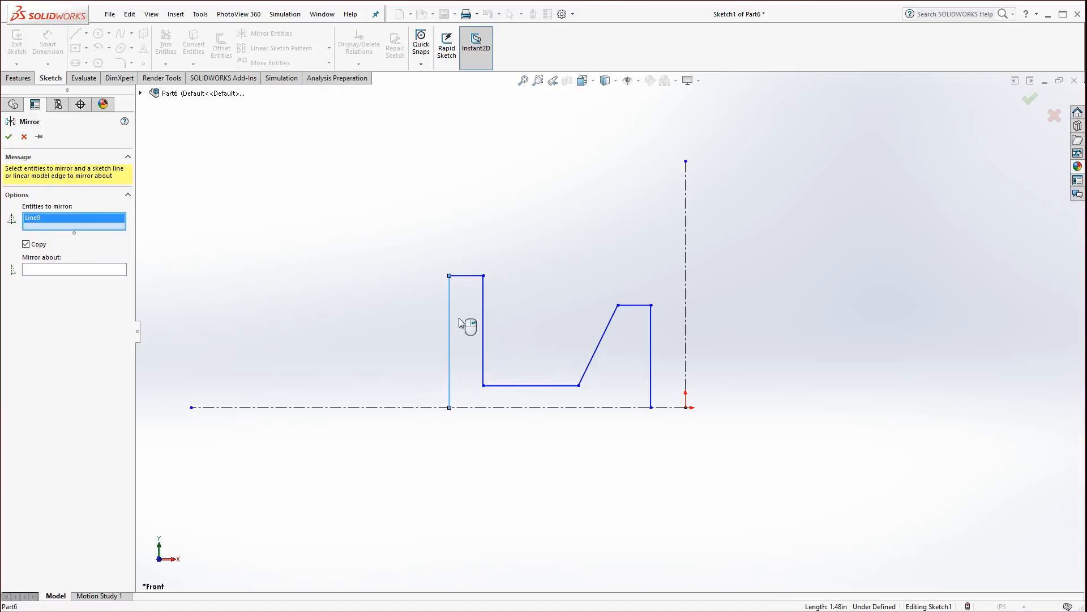
left_click(467, 276)
left_click(483, 322)
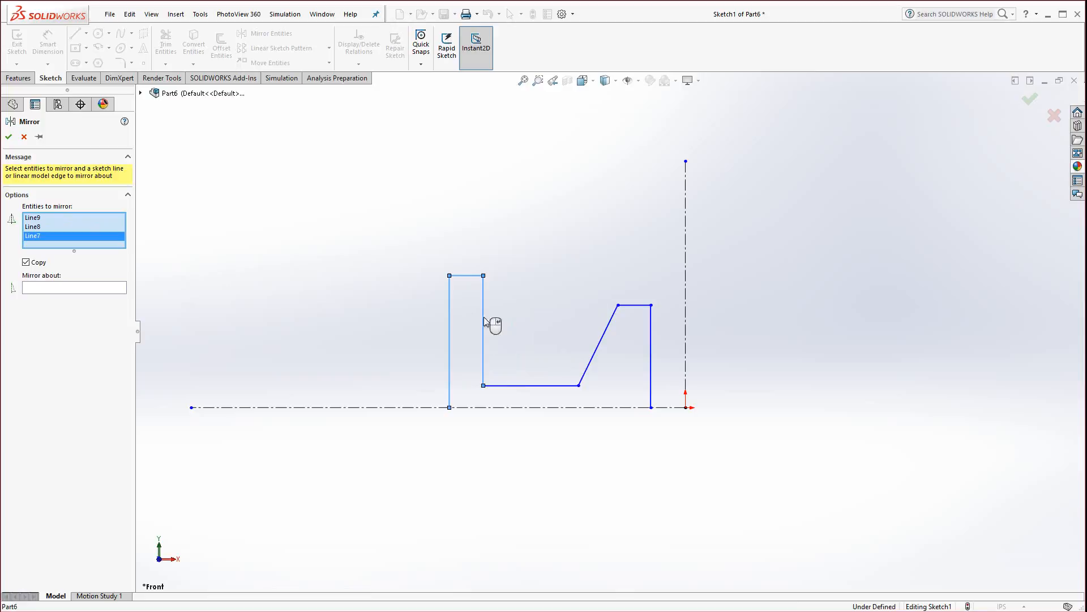
left_click(527, 385)
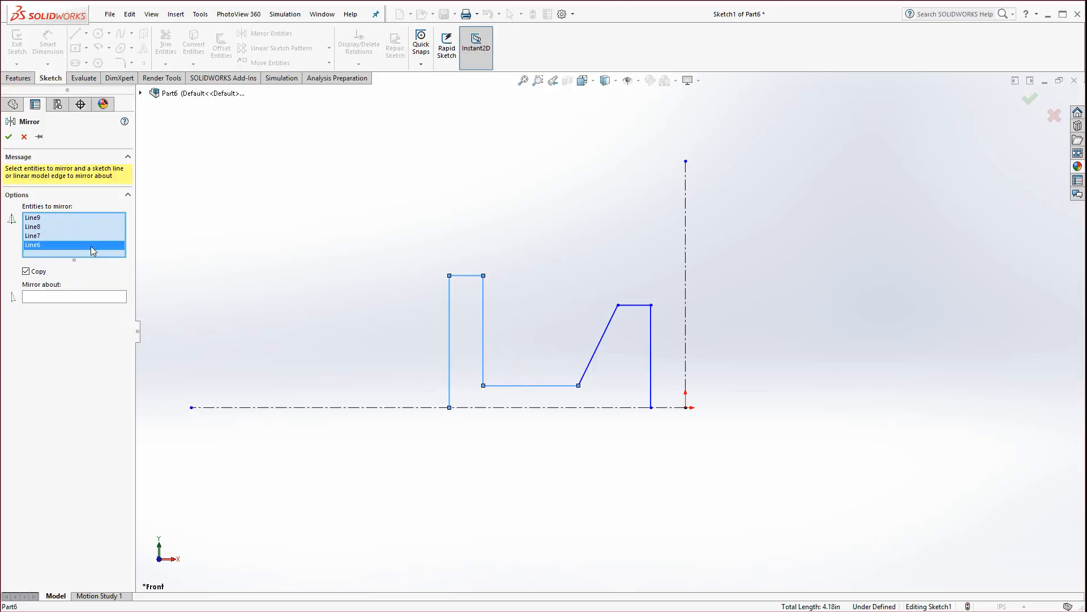
left_click(597, 348)
left_click(633, 306)
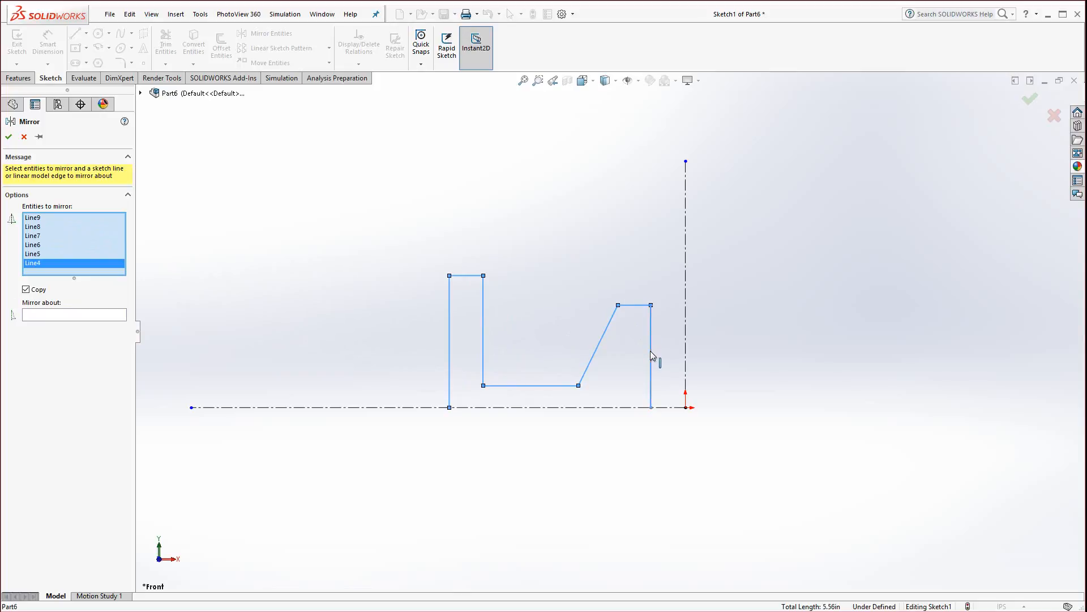
left_click(651, 359)
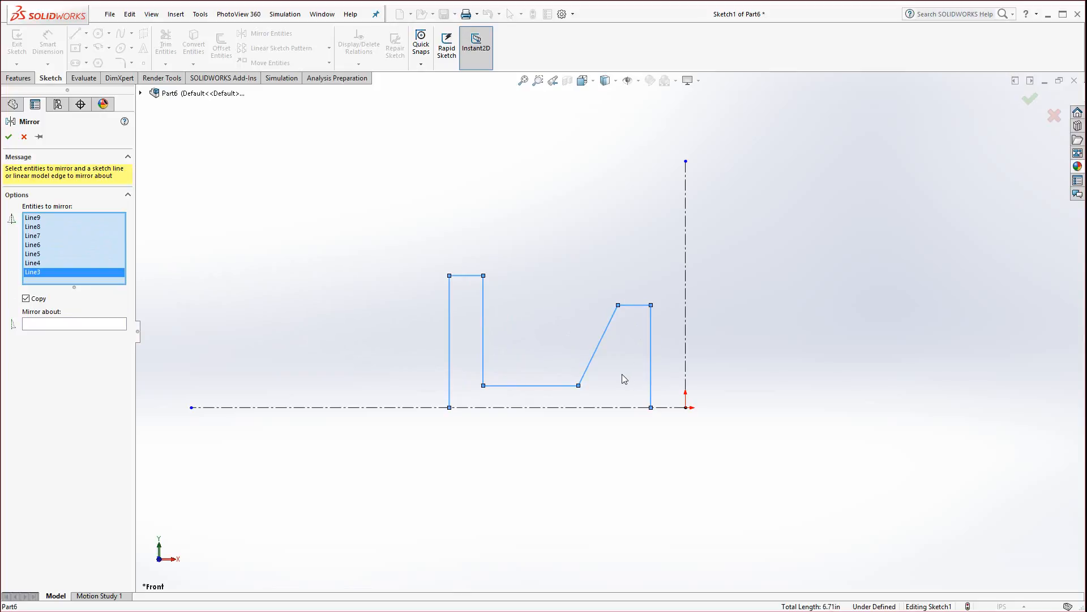
left_click(50, 326)
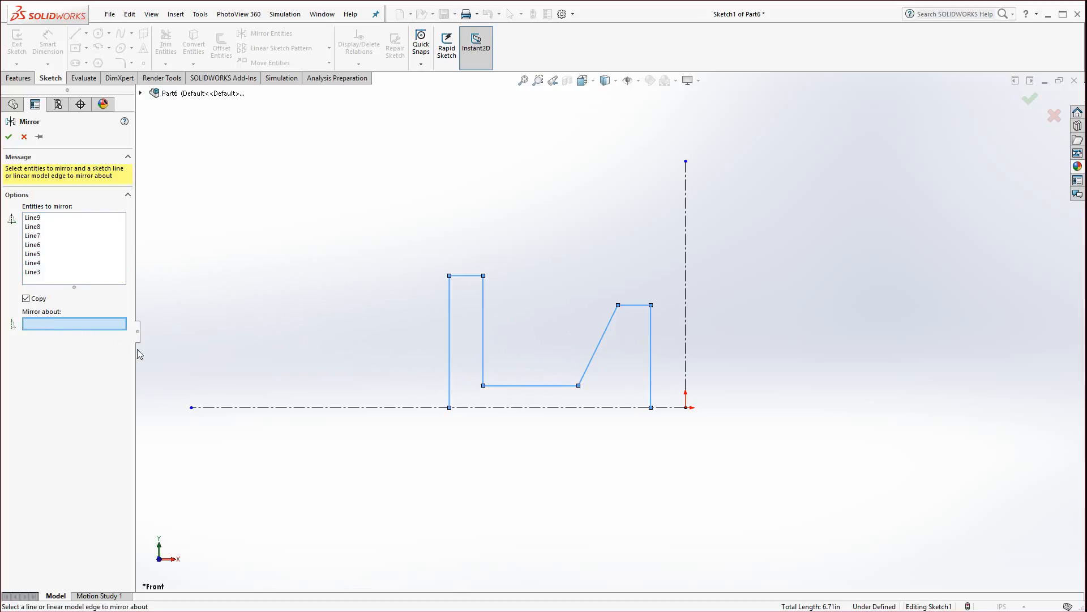
left_click(502, 407)
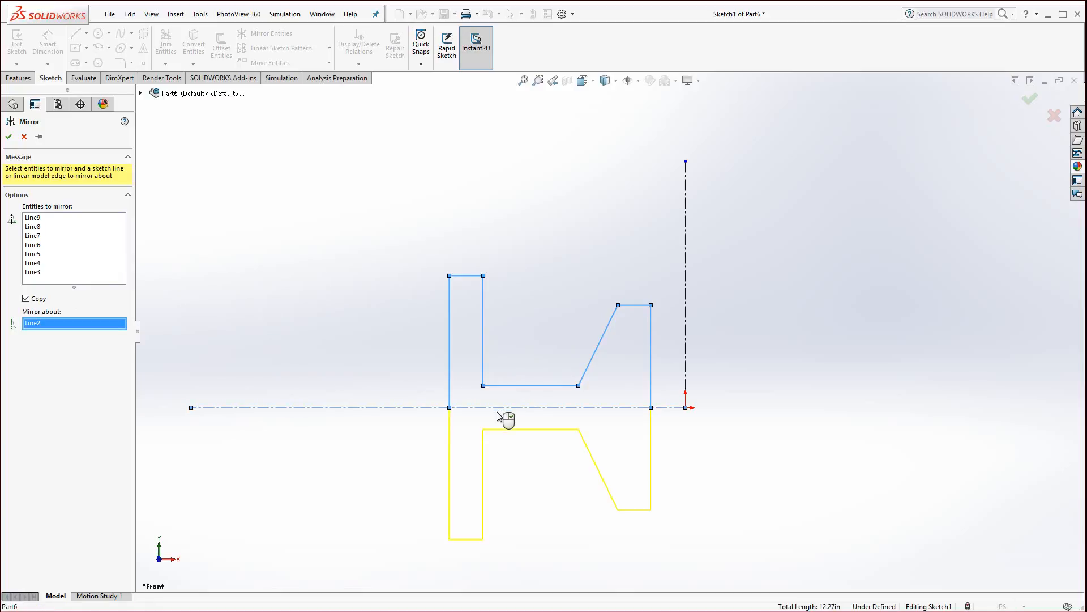
left_click(8, 136)
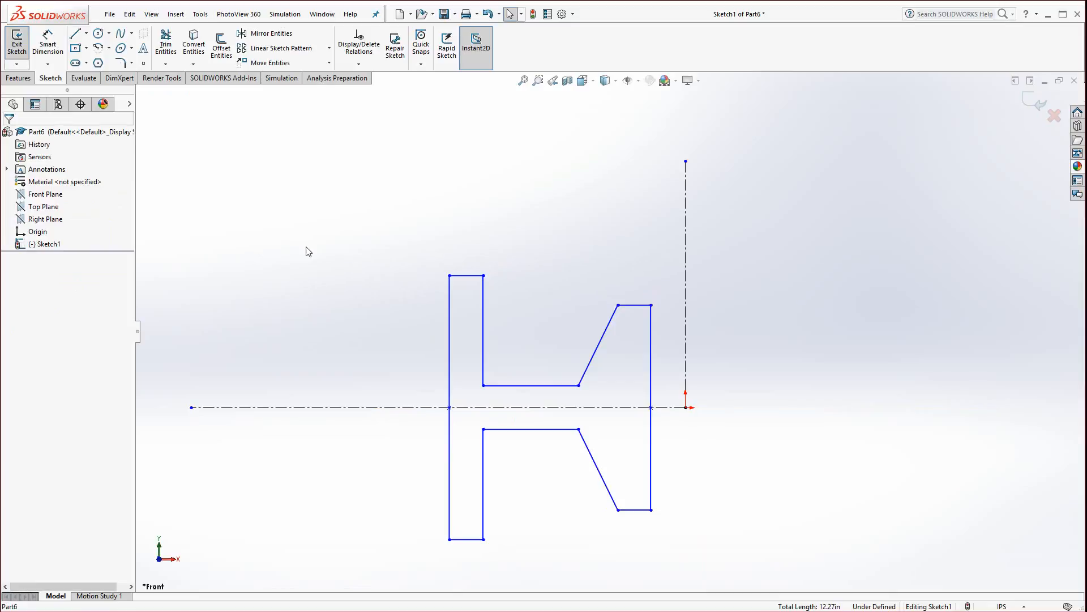
Step: Add a doubled distance dimension of 0.75 in between the hub's inner vertical line and the vertical centerline
left_click(60, 52)
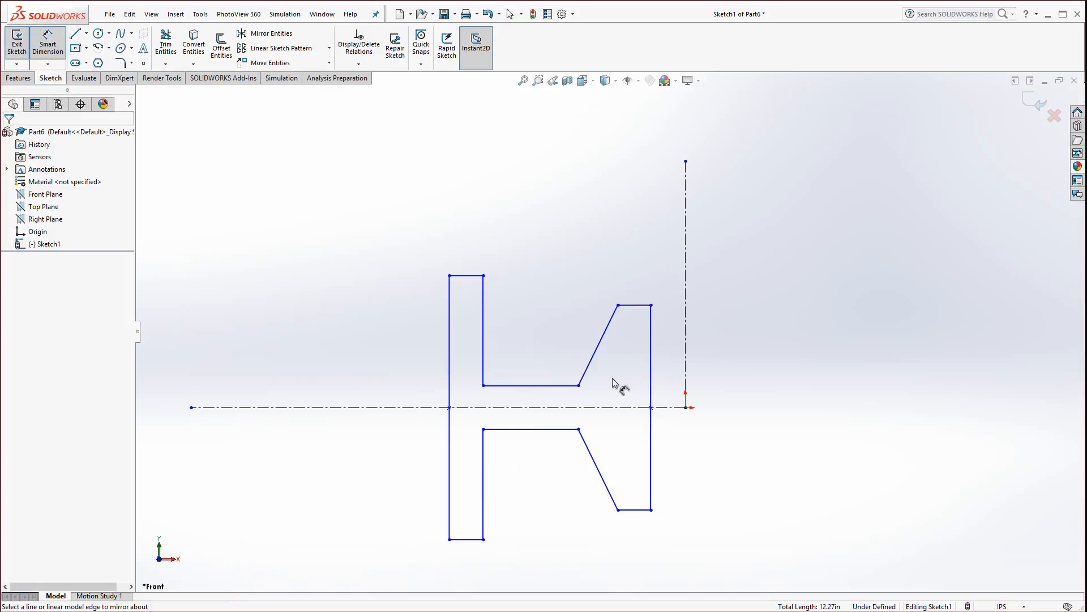
left_click(651, 365)
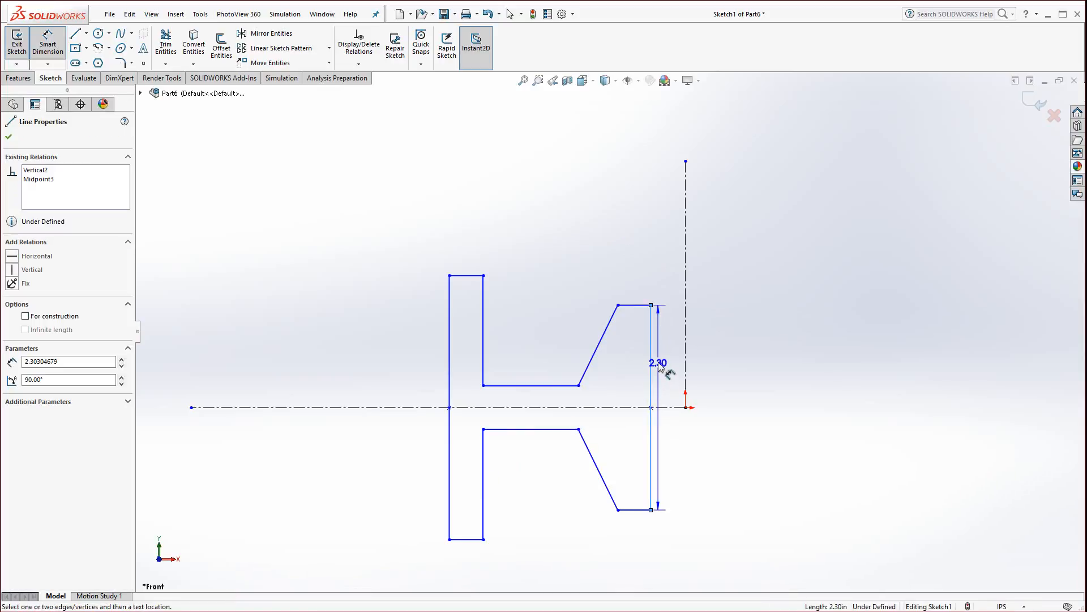
left_click(684, 324)
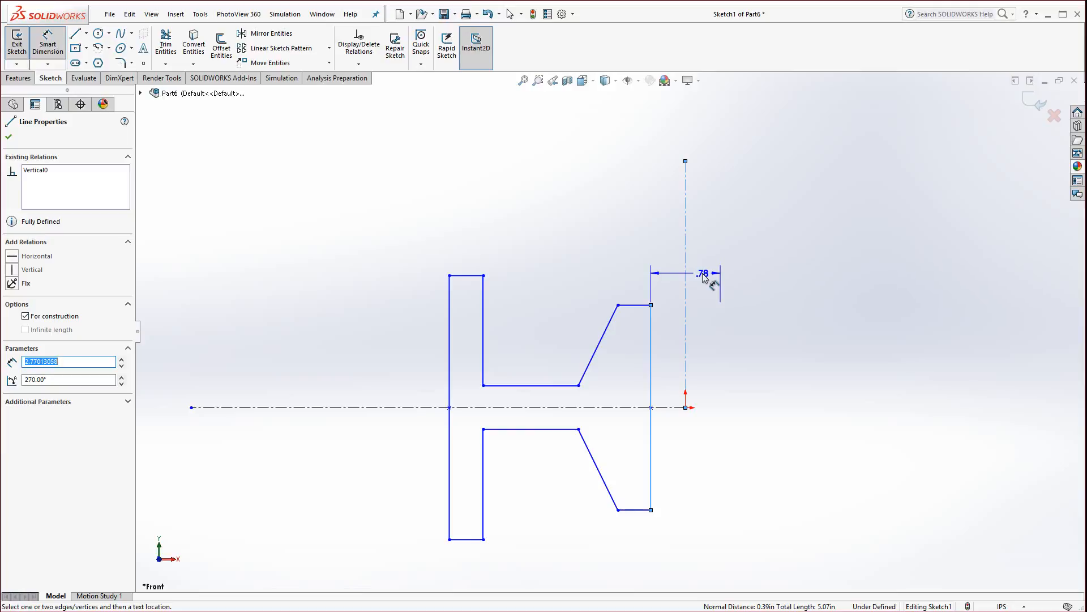
left_click(703, 273)
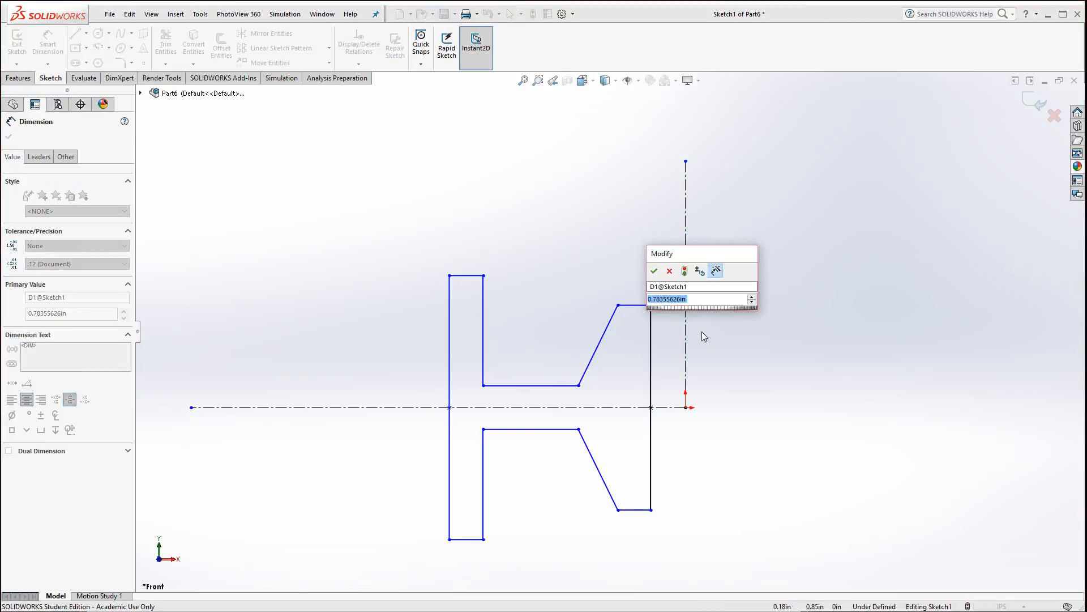
type(".75")
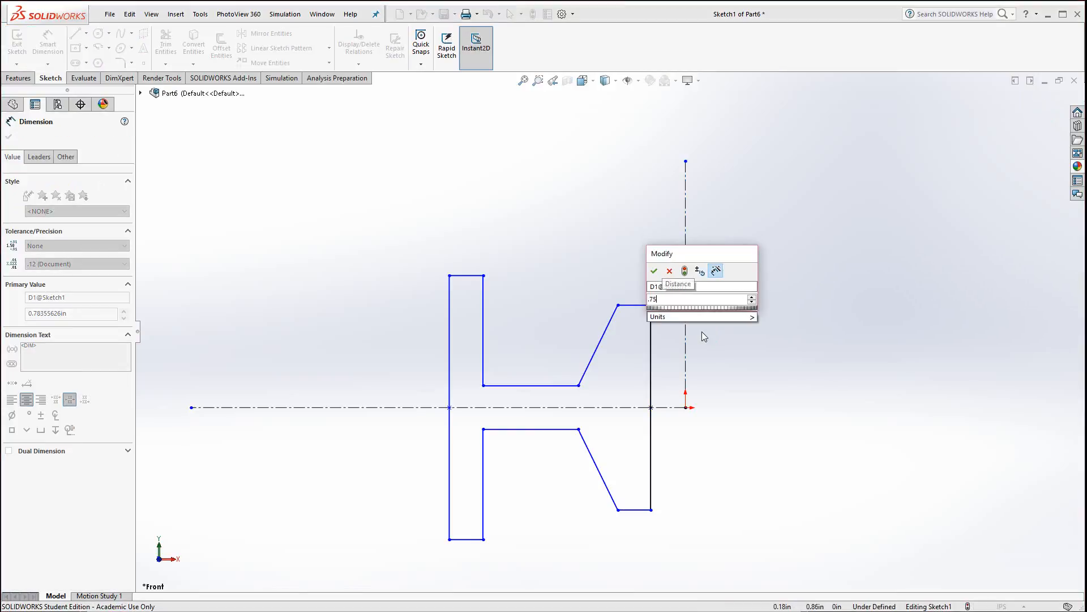
key("Return")
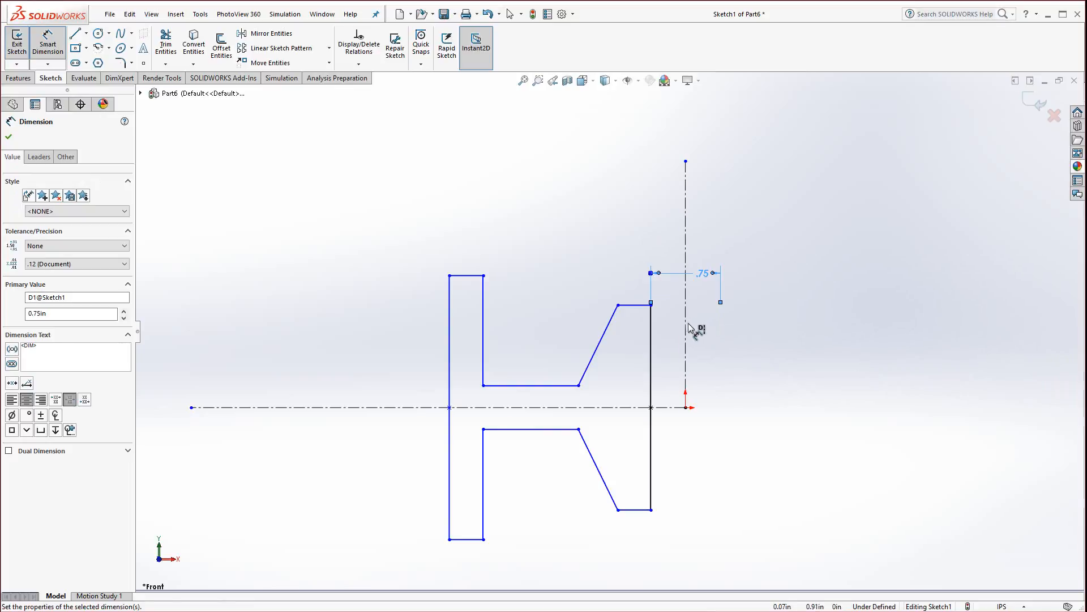
Step: Dimension the short horizontal line on top of the hub at 0.4 in
left_click(630, 306)
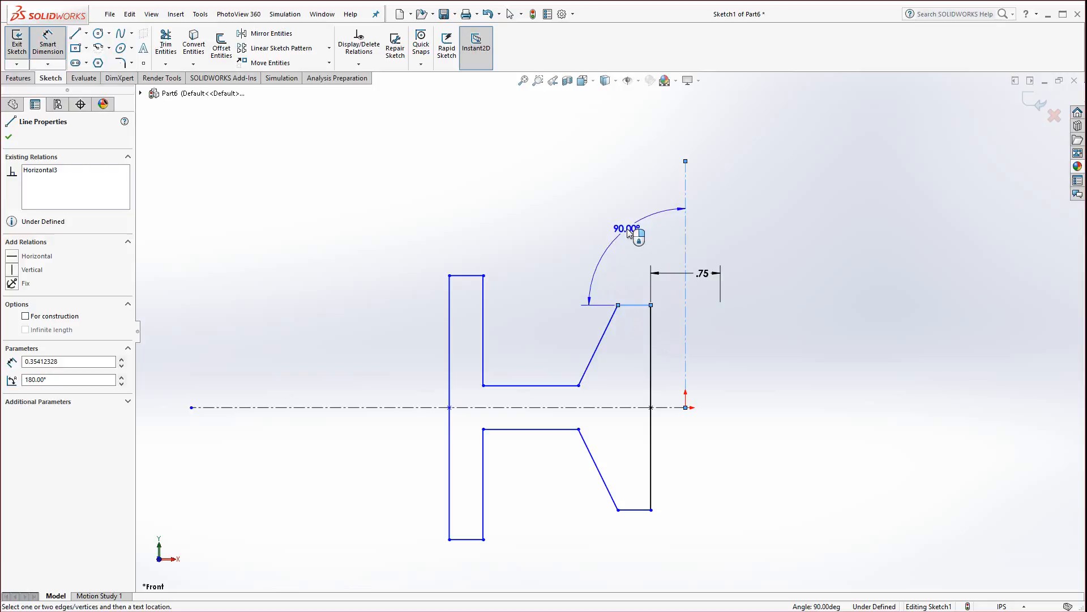
key("Escape")
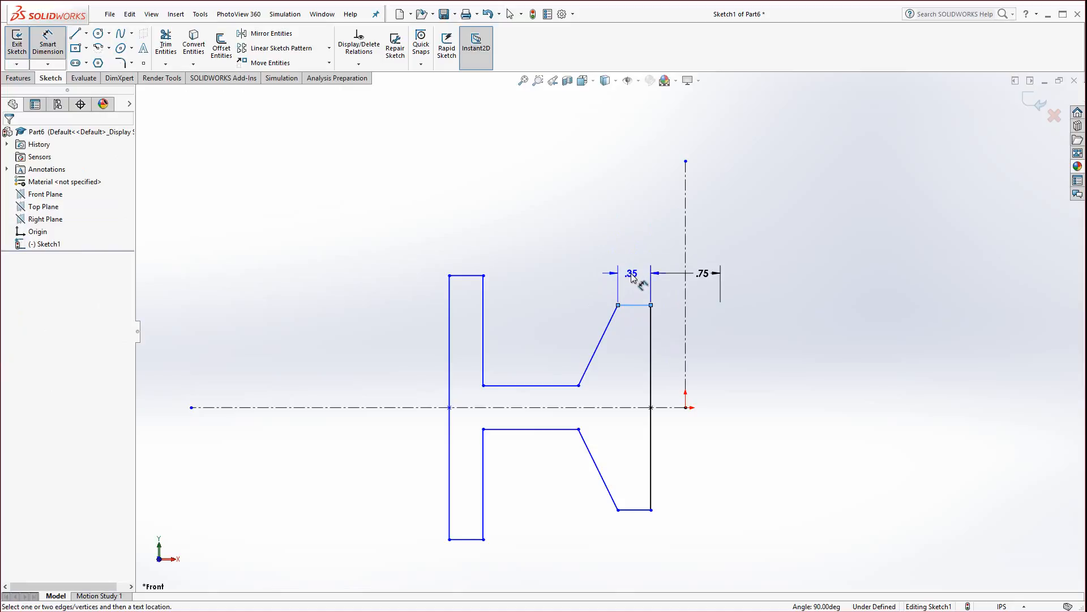
left_click(633, 277)
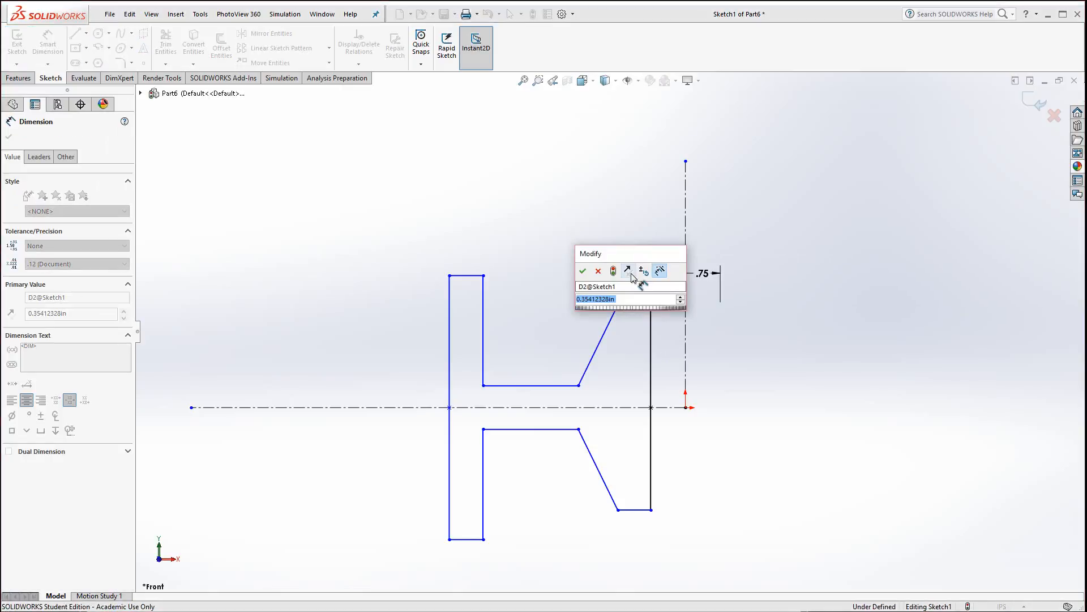
type(".4")
key("Return")
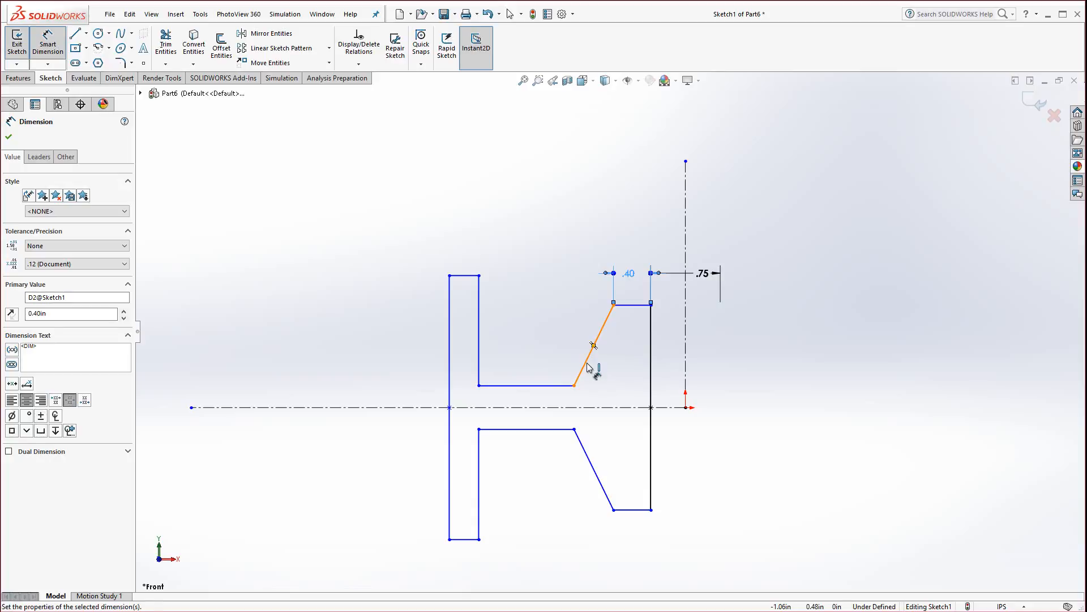
Step: Dimension the angle between the upper sloped hub line and the hub's inner vertical line at 18 degrees
left_click(587, 363)
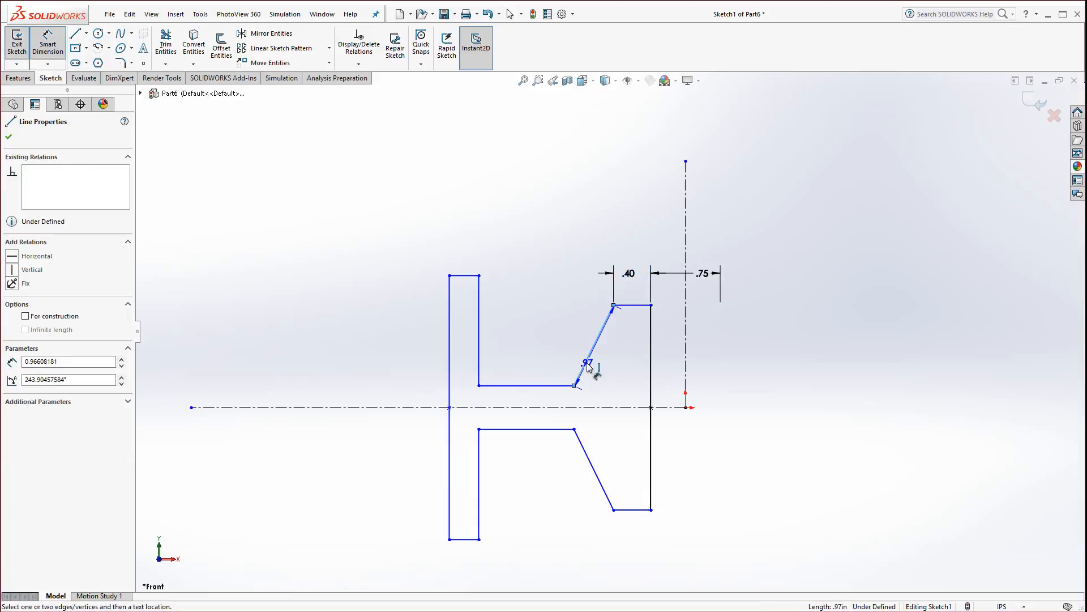
left_click(650, 356)
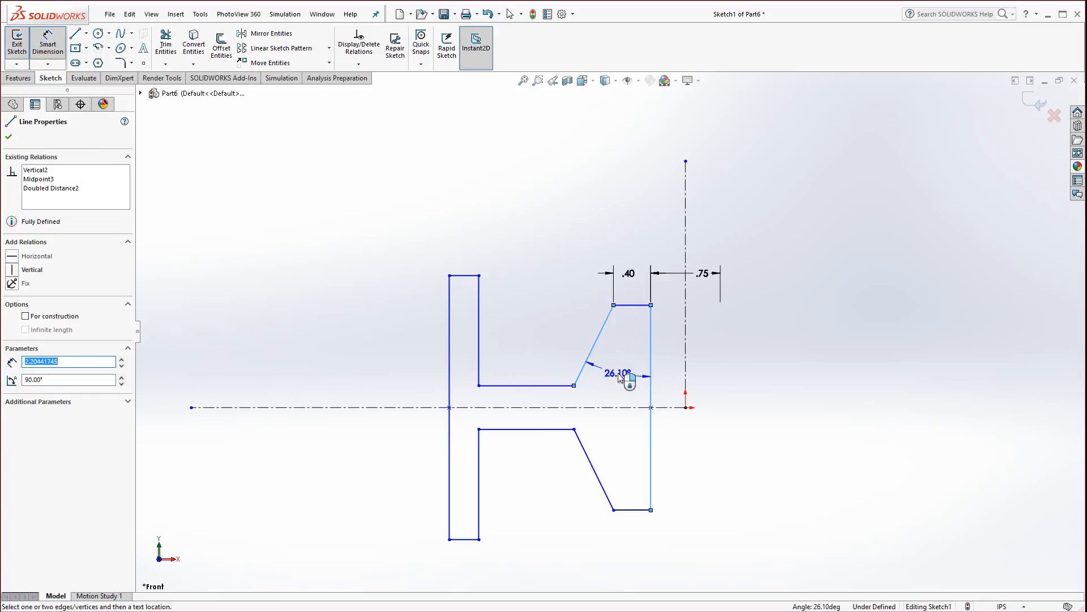
left_click(618, 373)
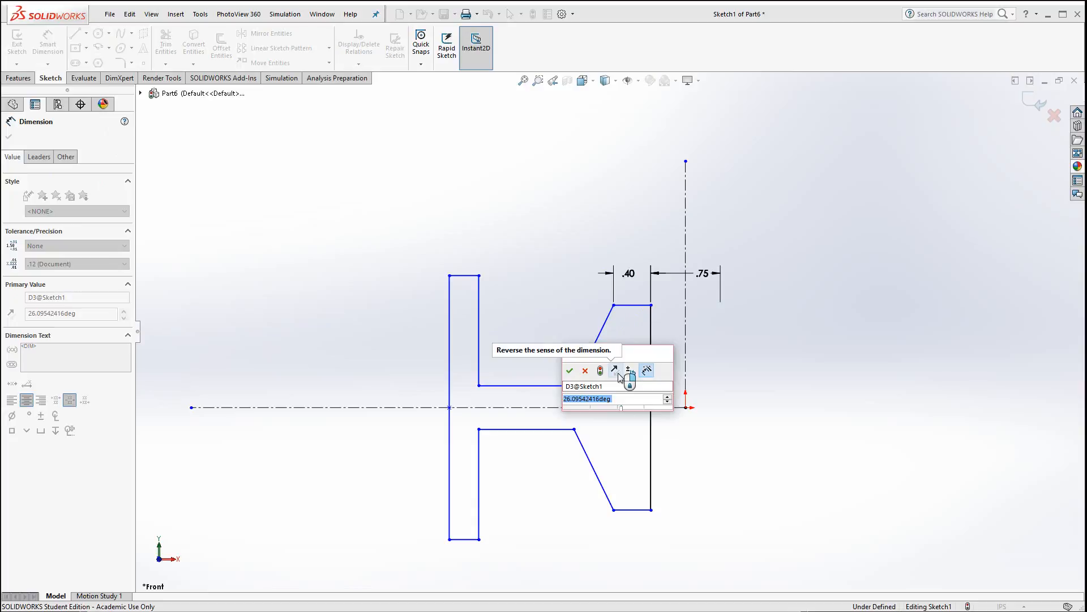
type("18")
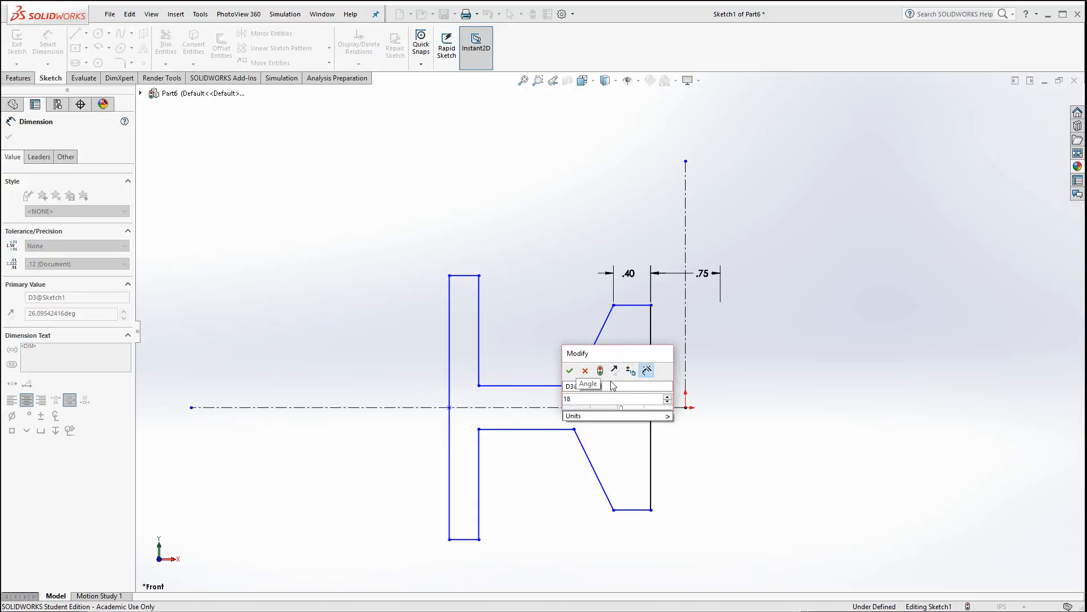
left_click(569, 371)
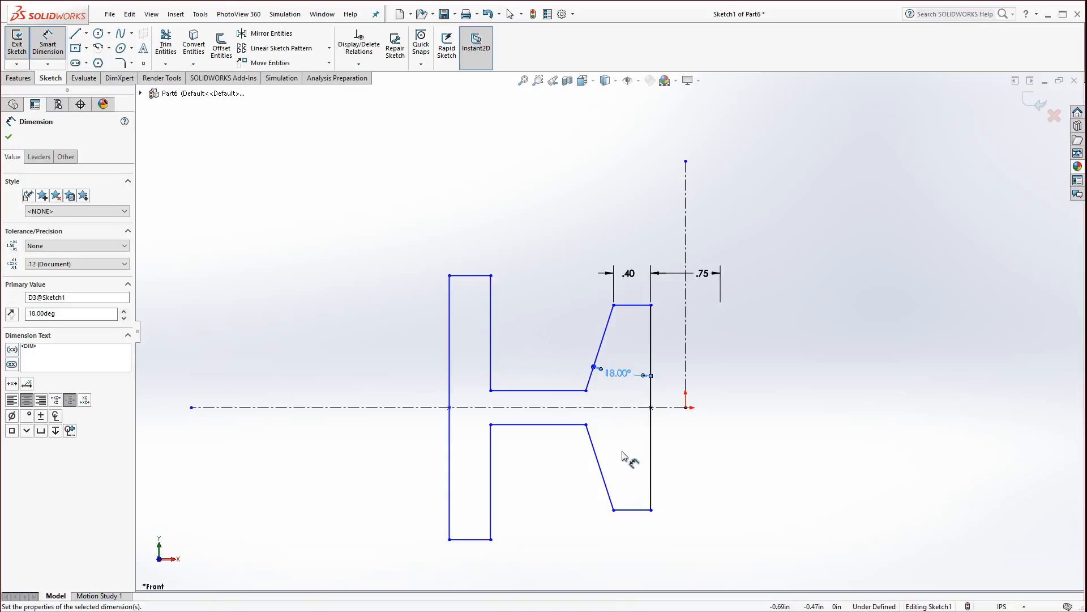
Step: Add a doubled 2 in dimension from the slope's lower endpoint to the vertical centerline and give it a diameter symbol
left_click(586, 391)
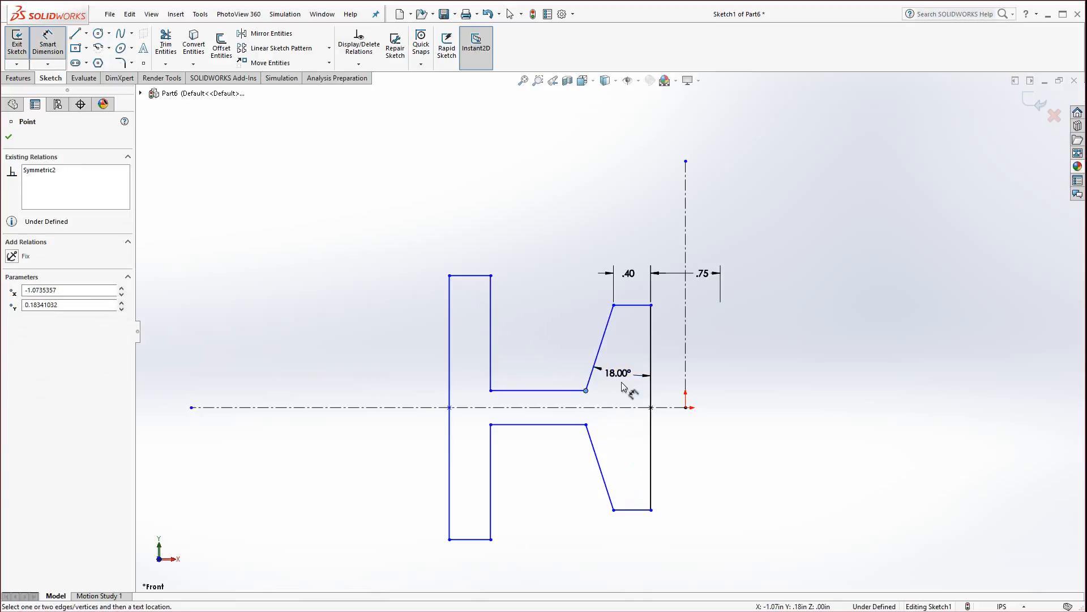
left_click(686, 336)
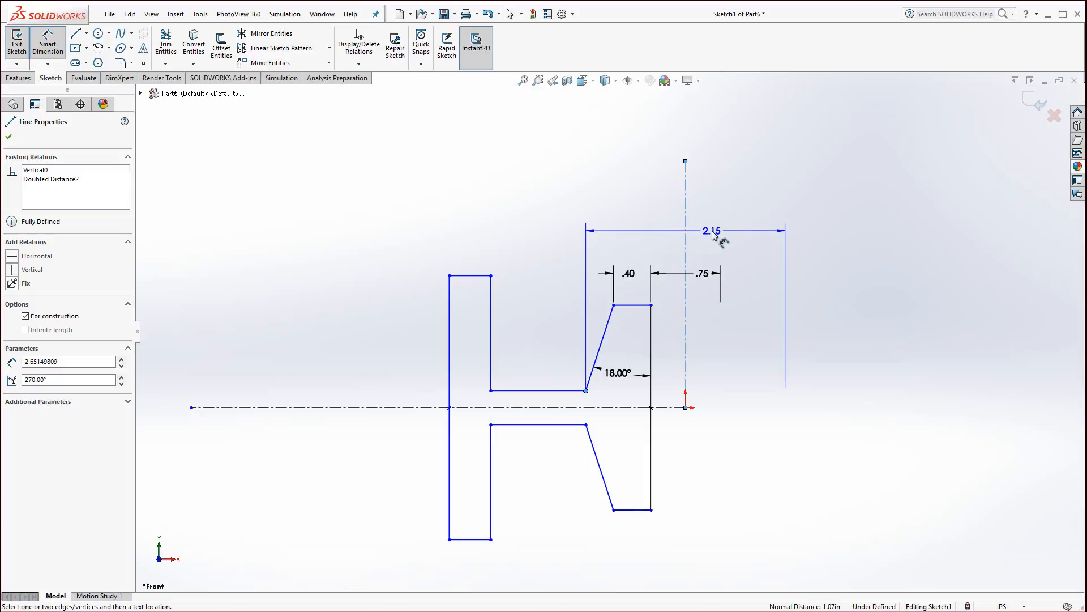
left_click(708, 236)
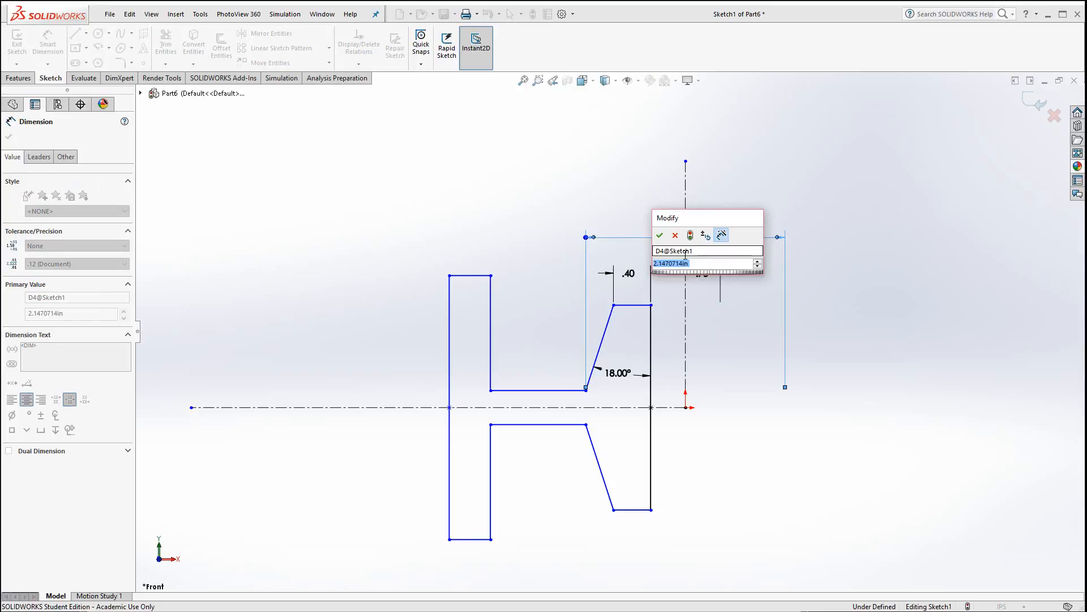
type("2")
key("Return")
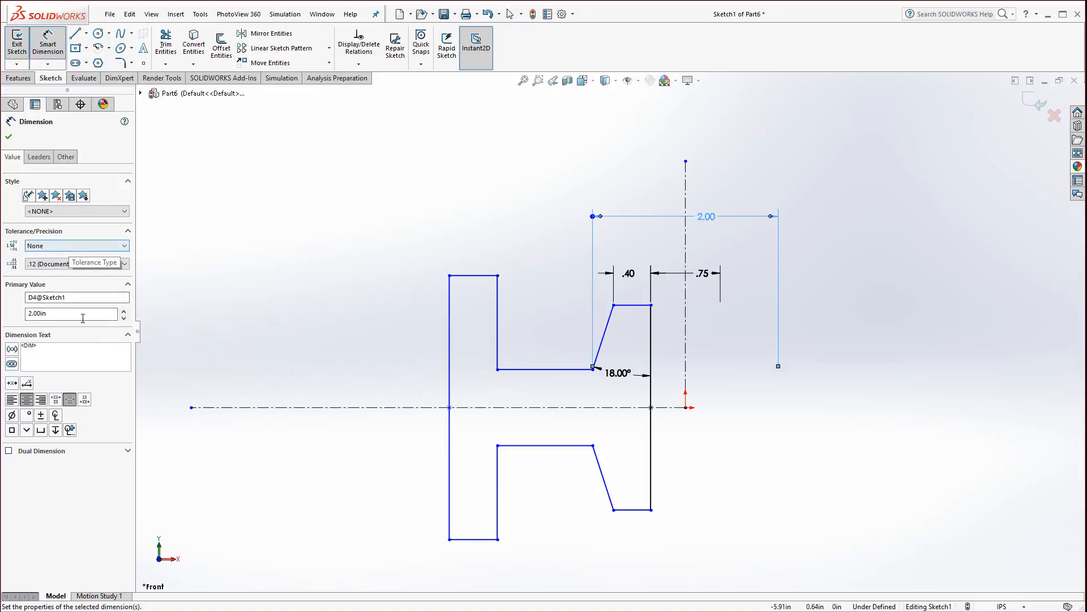
left_click(14, 416)
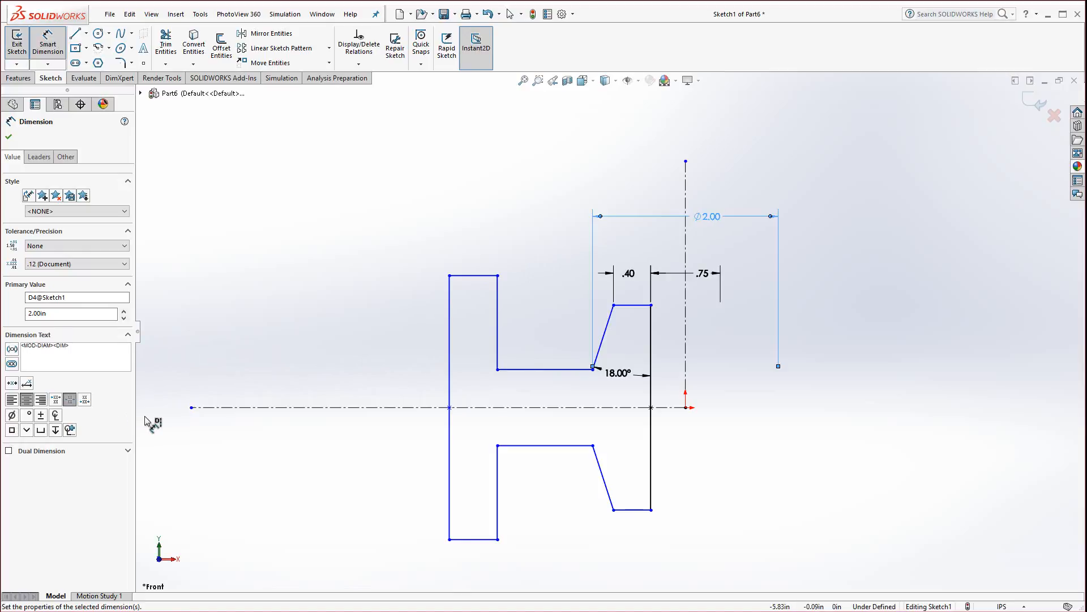
double_click(702, 276)
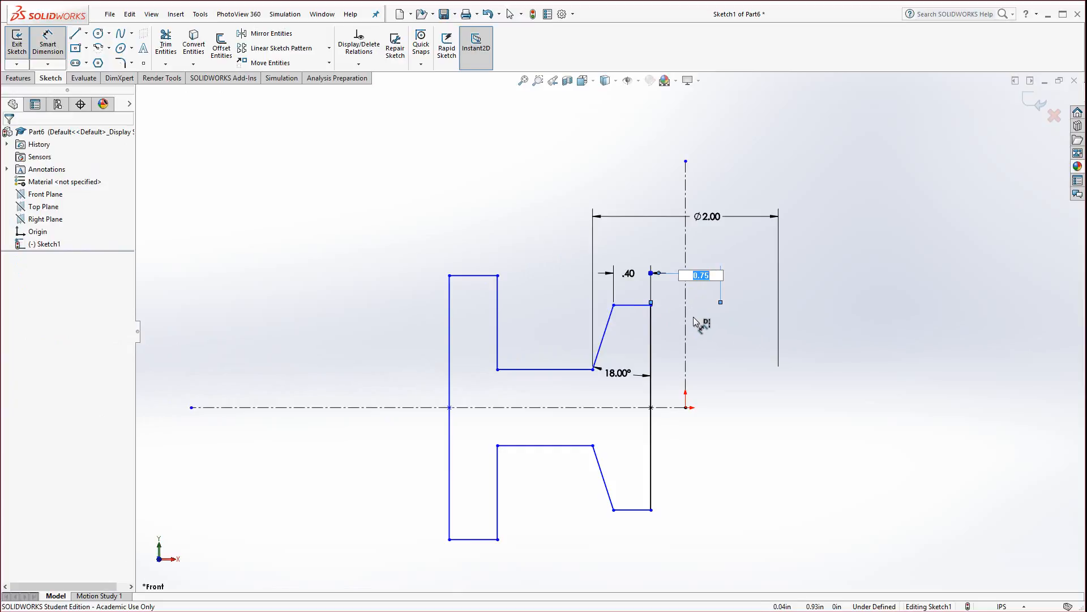
key("Return")
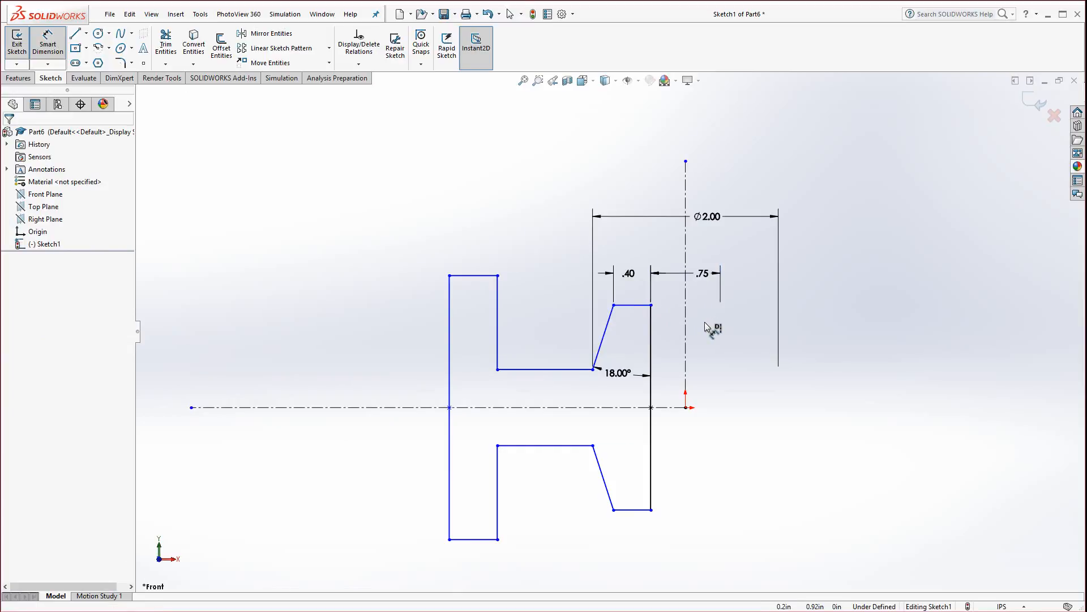
key("Escape")
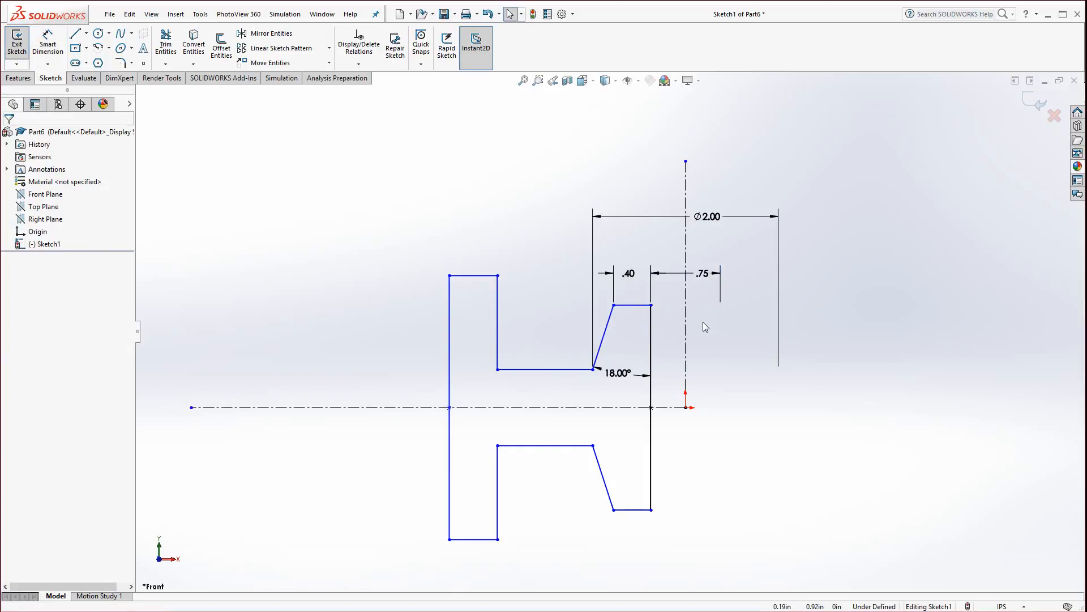
left_click(702, 274)
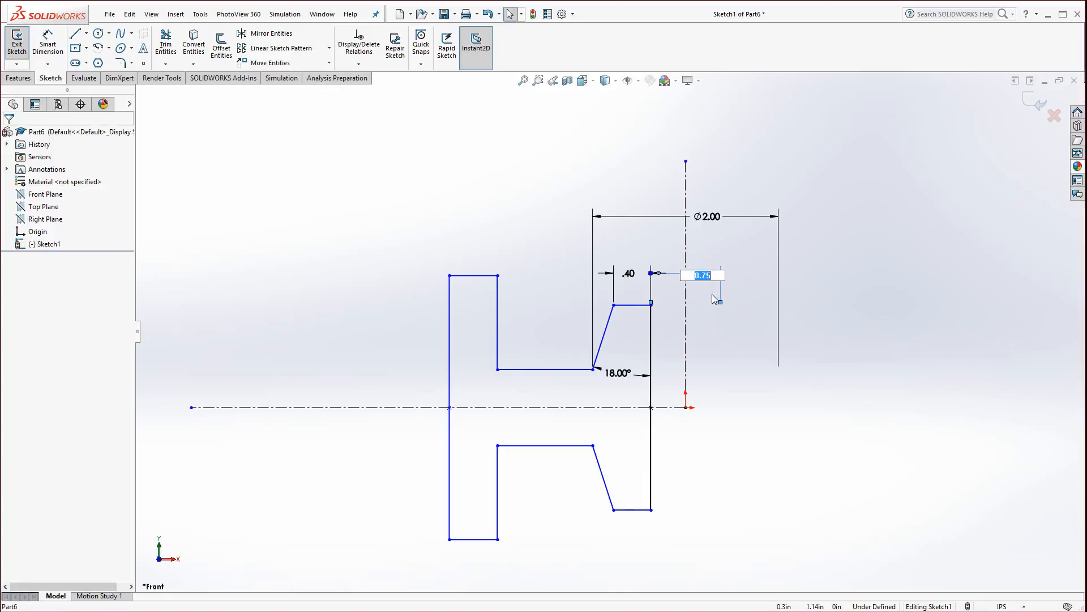
left_click(706, 302)
left_click(704, 278)
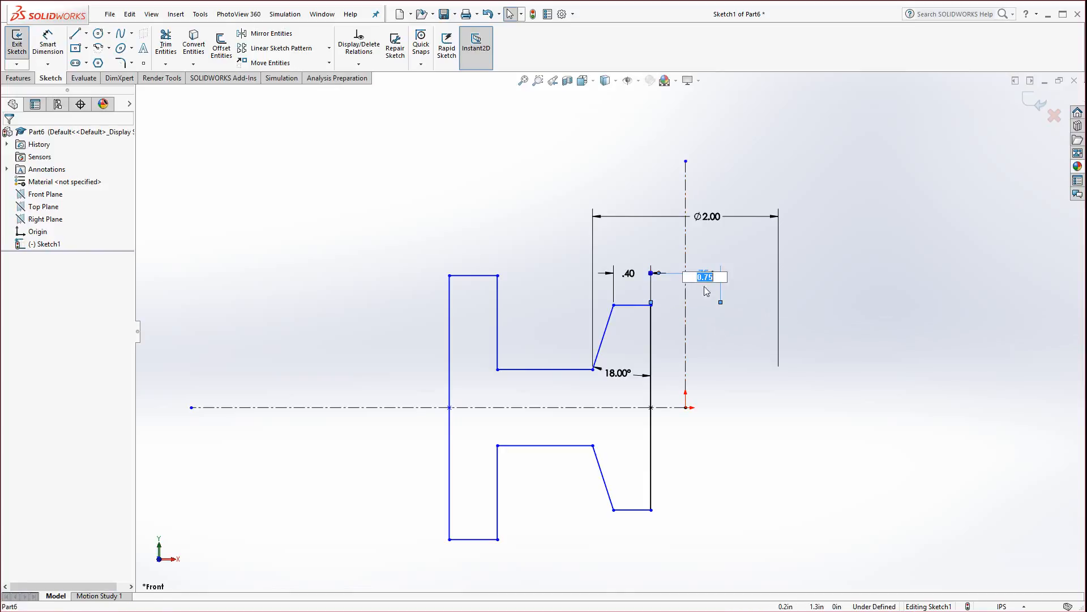
left_click(682, 267)
Step: Add a diameter symbol to the doubled 0.75 in dimension between the hub's inner line and the vertical centerline
double_click(702, 275)
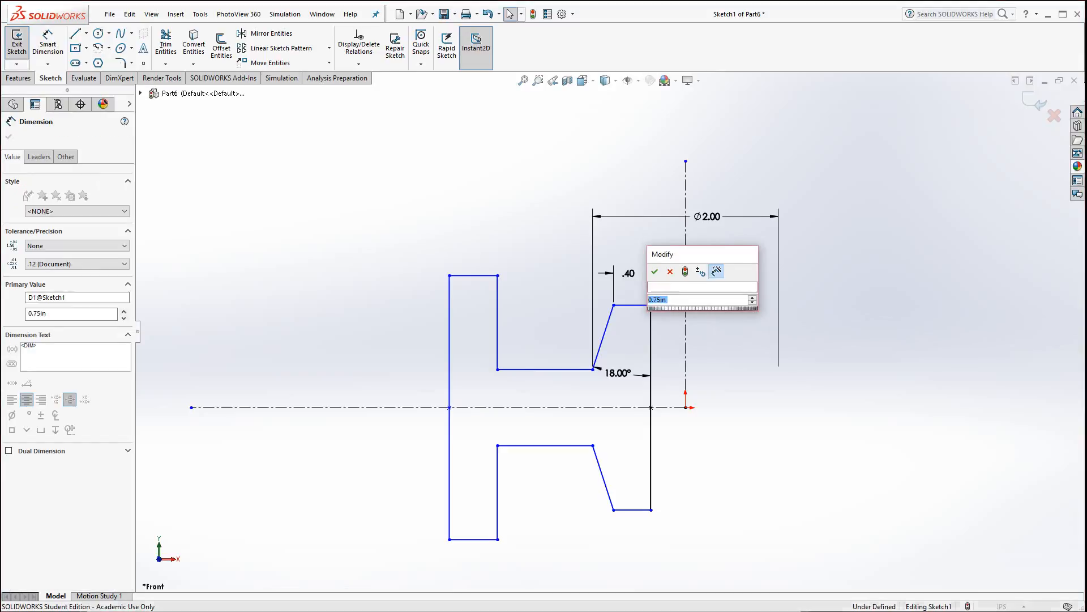
left_click(655, 271)
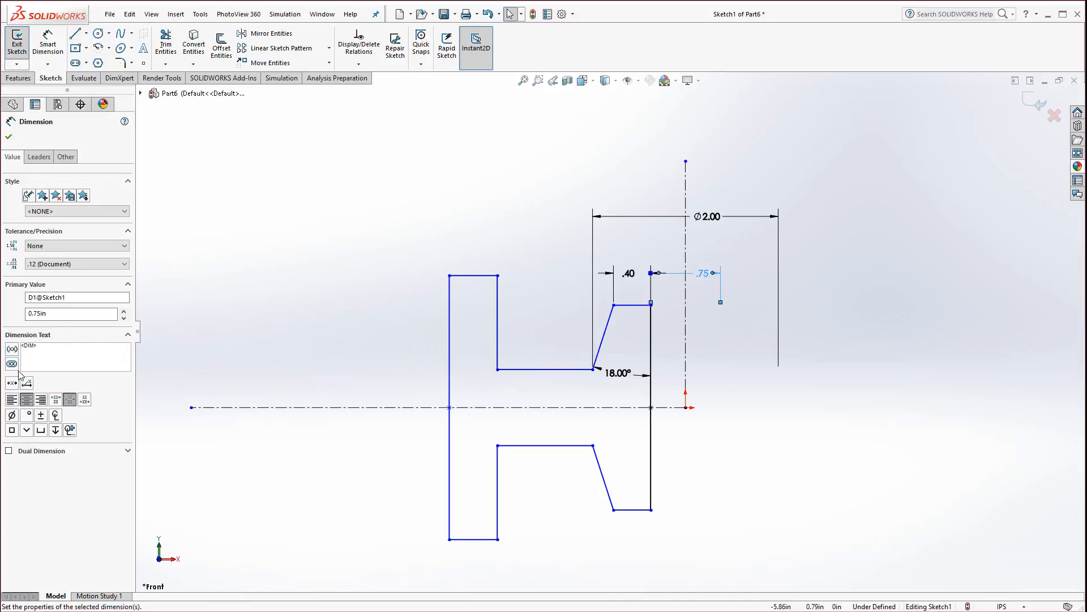
left_click(12, 417)
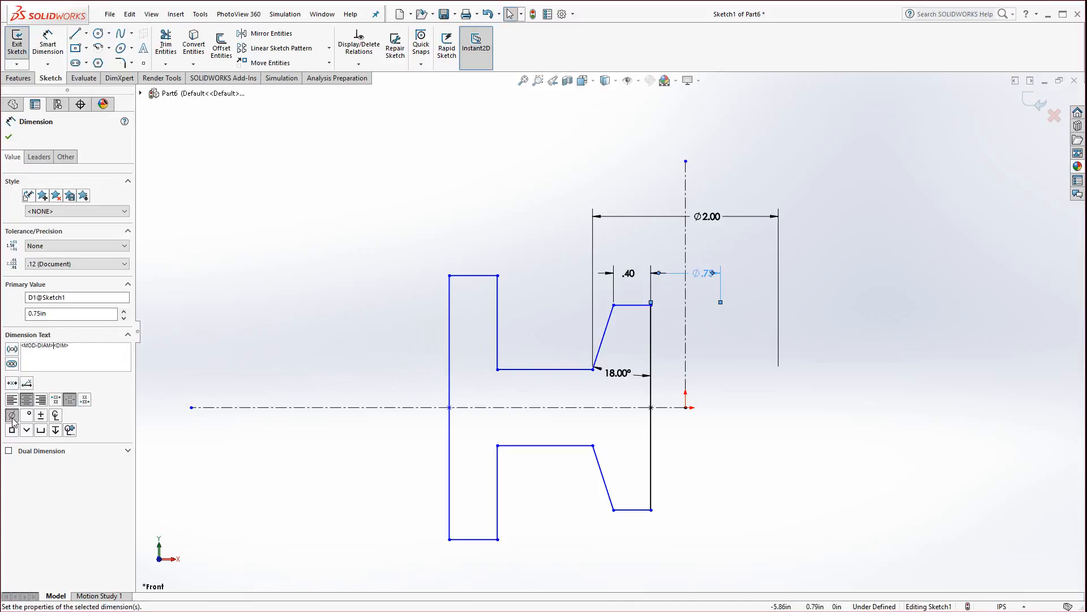
left_click(9, 137)
Step: Reposition the 0.75 in and 2 in diameter dimensions so their text is centred over the vertical centerline, closer to the hub
left_click_drag(698, 277, 687, 261)
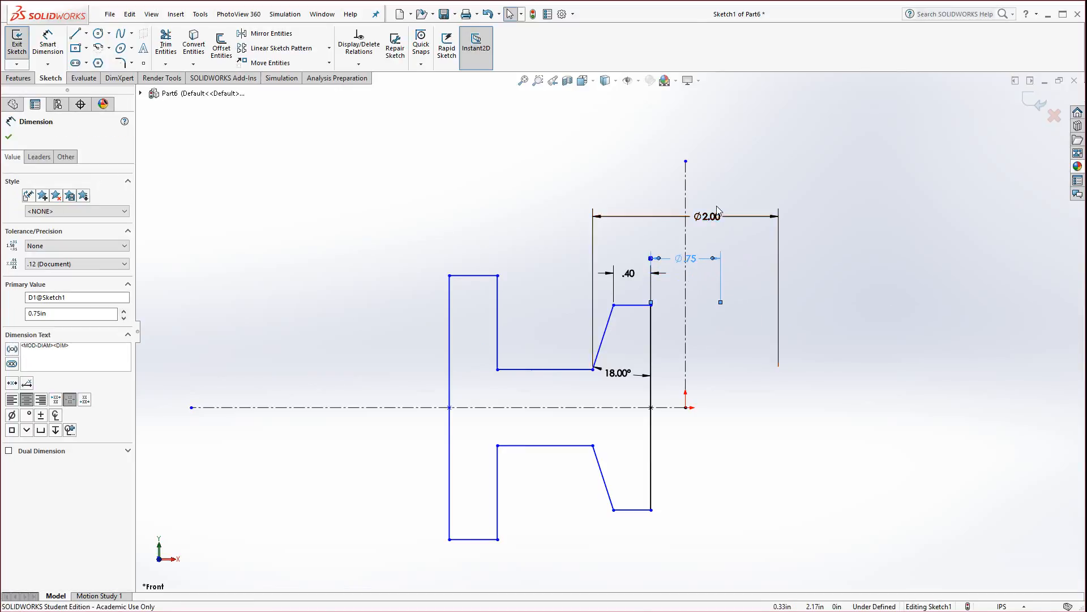
left_click_drag(688, 221, 687, 239)
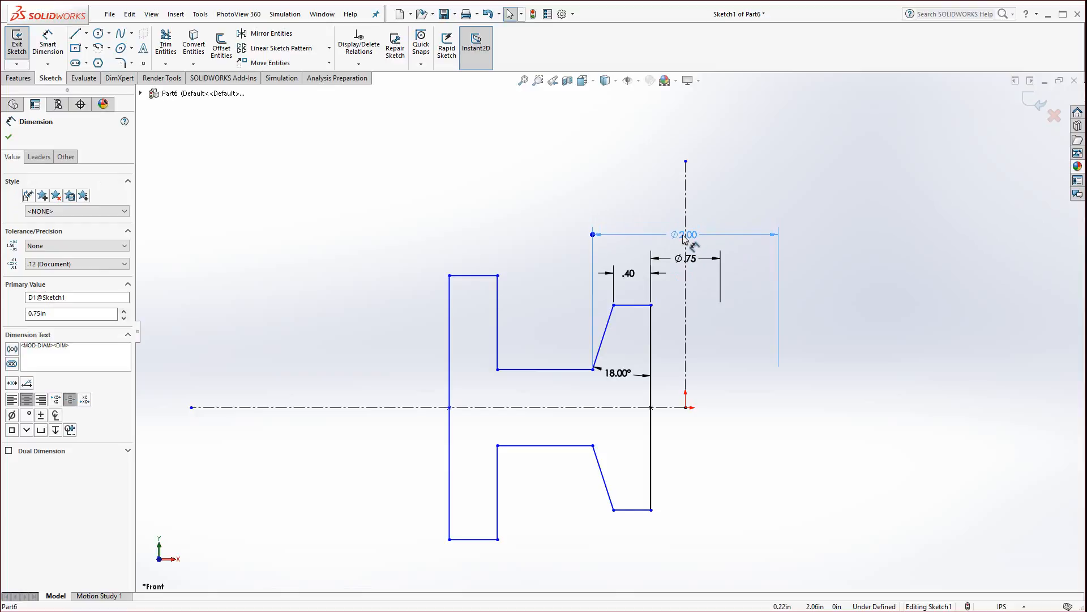
left_click(715, 217)
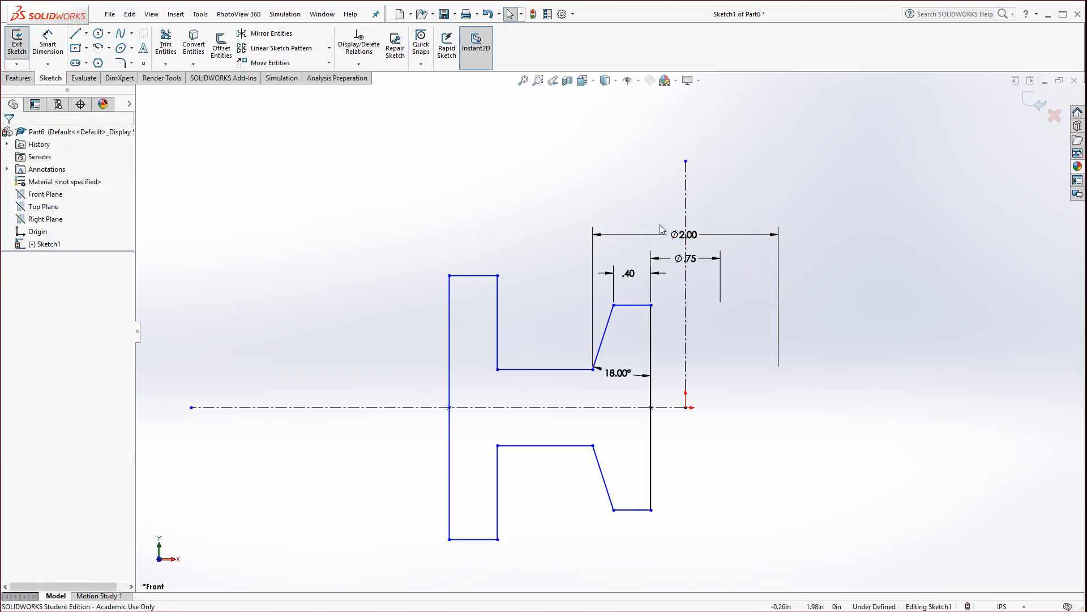
Step: Dimension the distance between the two horizontal web lines at 0.25 in
left_click(50, 43)
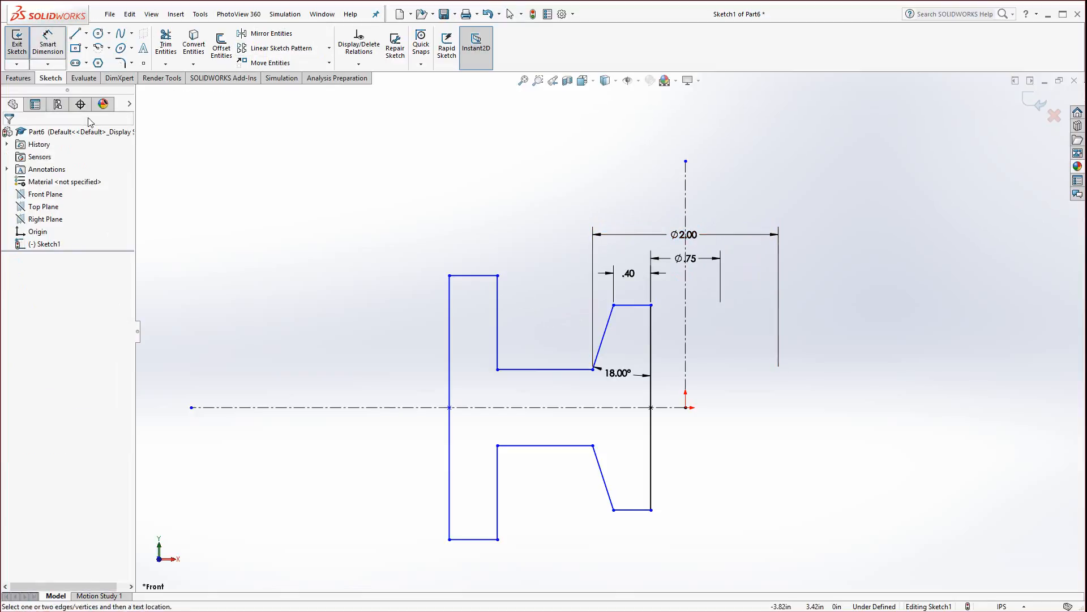
left_click(573, 373)
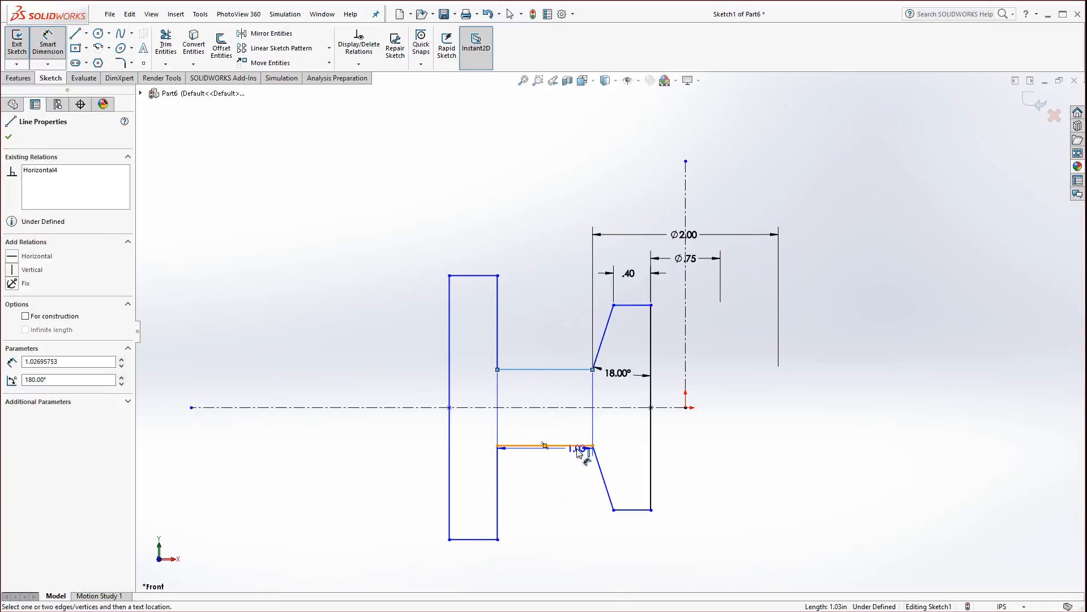
left_click(578, 447)
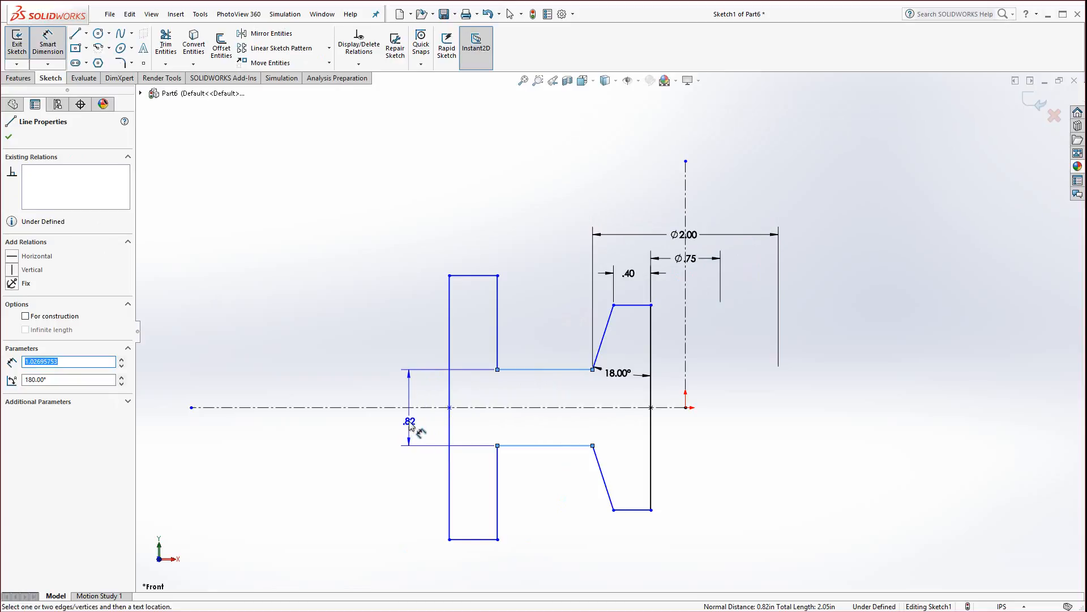
left_click(411, 425)
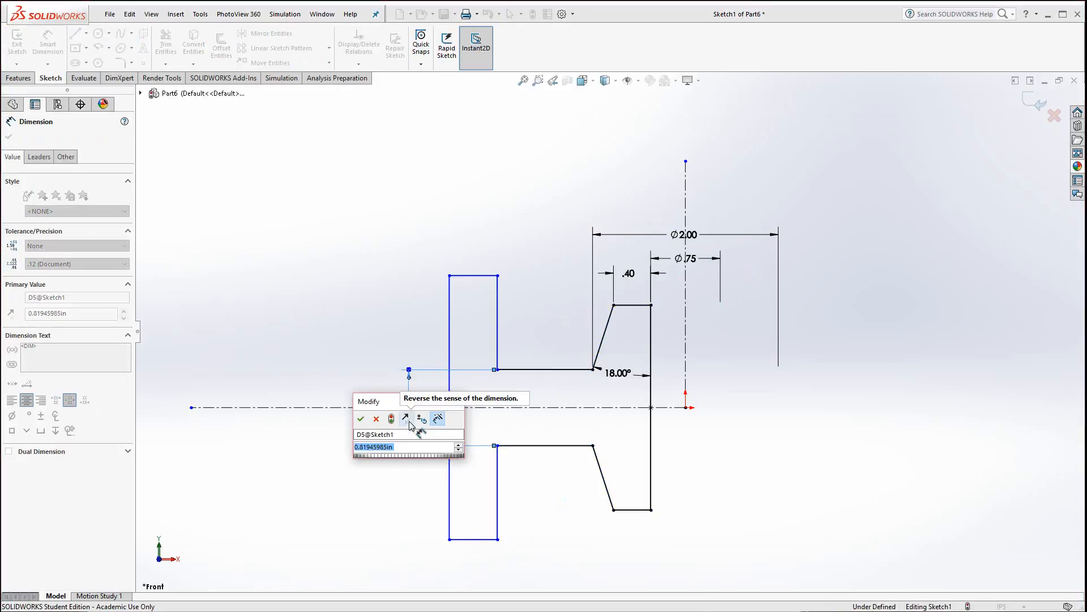
type(".25")
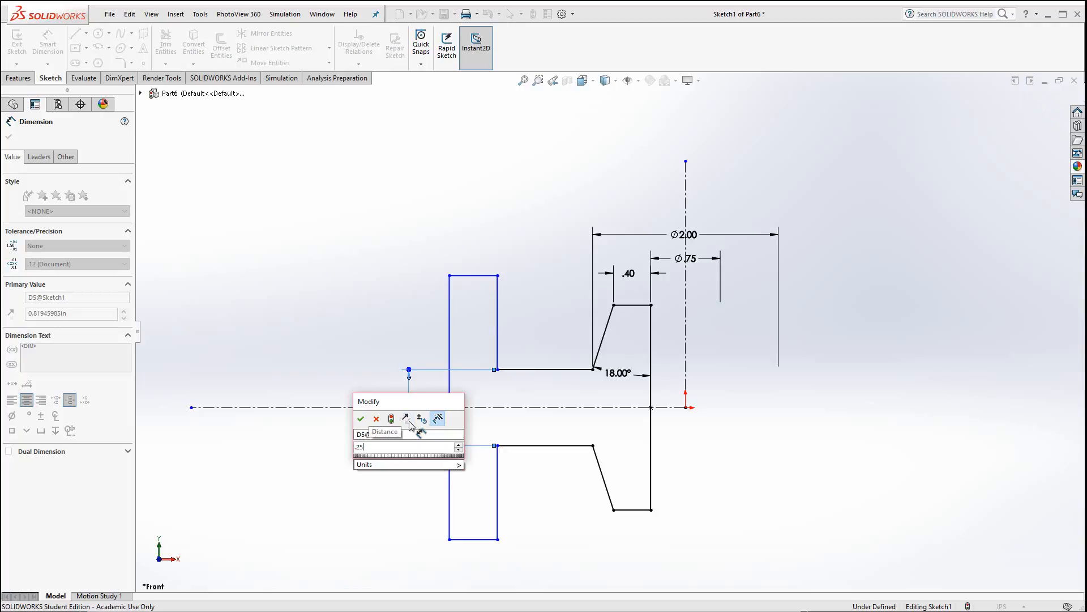
key("Return")
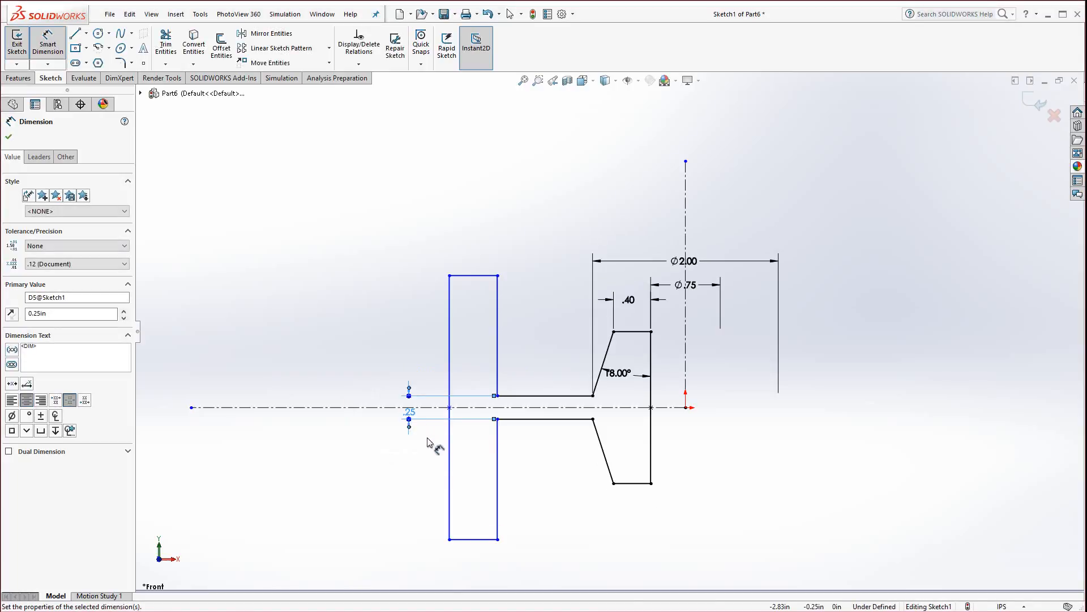
Step: Dimension the short horizontal line on top of the rim at 0.25 in
left_click(462, 276)
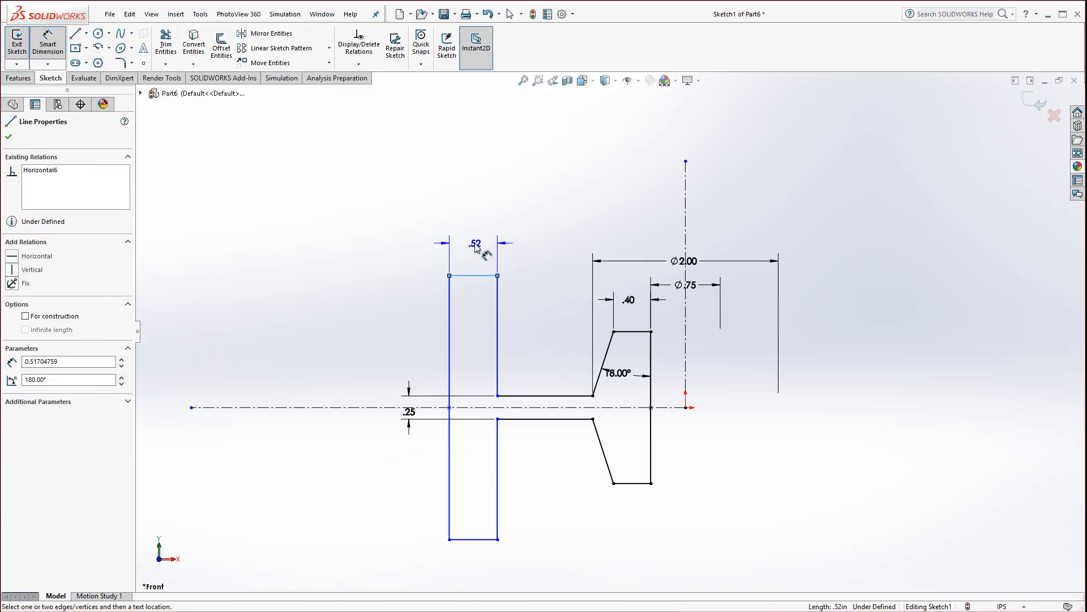
left_click(474, 247)
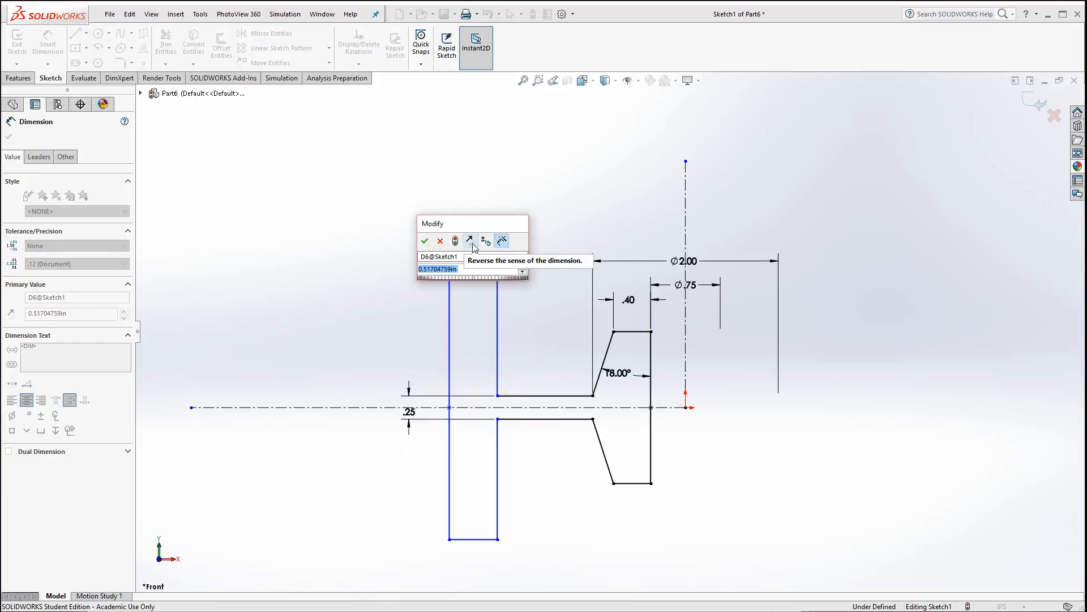
type(".25")
key("Return")
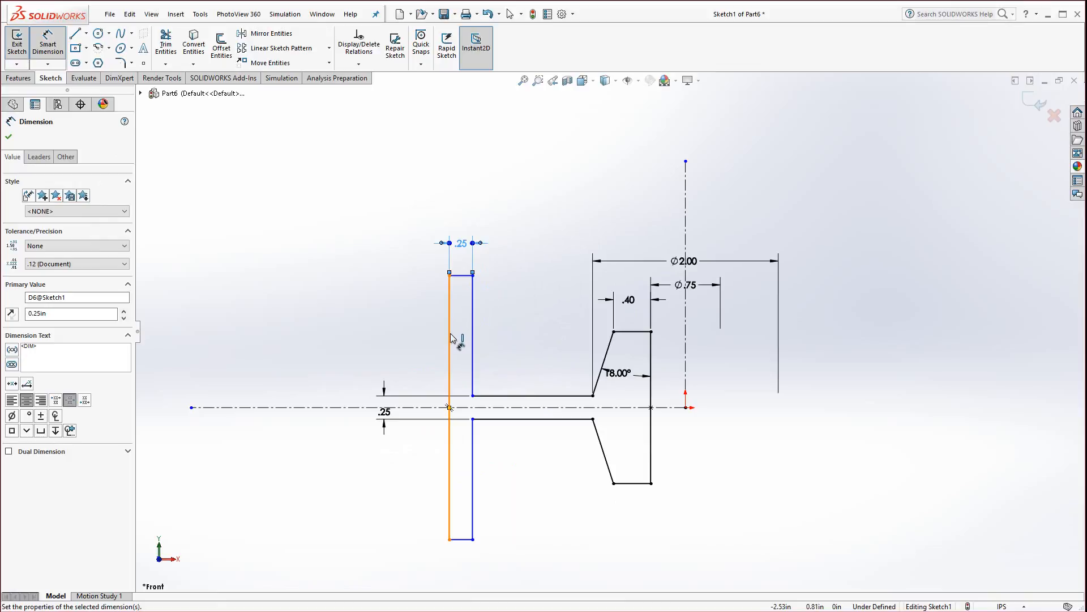
Step: Dimension the rim's outer vertical line at 2 in, and move this and the web thickness dimension closer to the rim
left_click(451, 343)
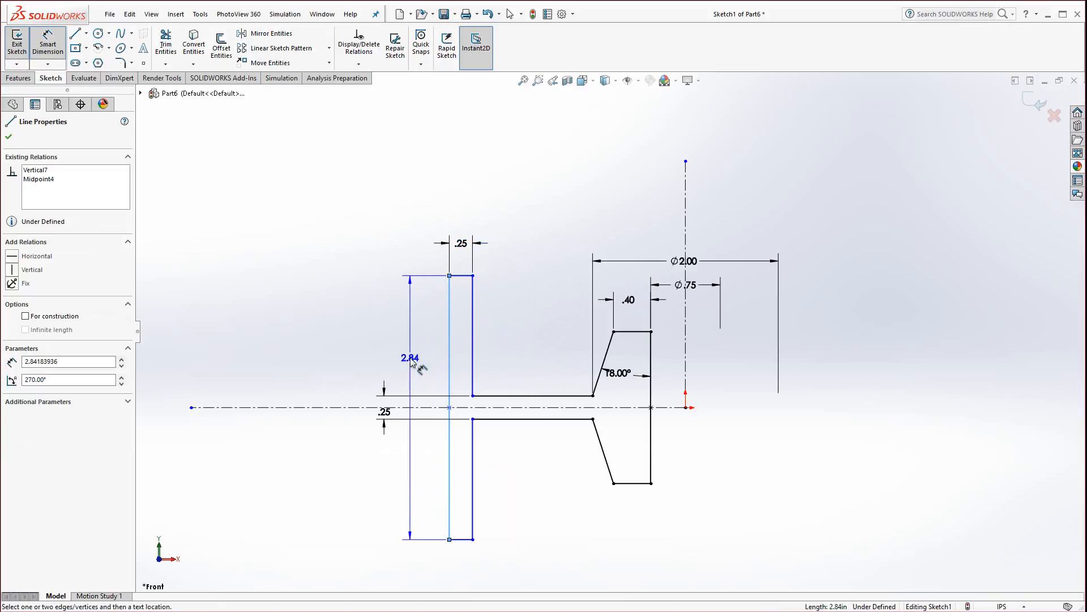
left_click(349, 365)
type("2")
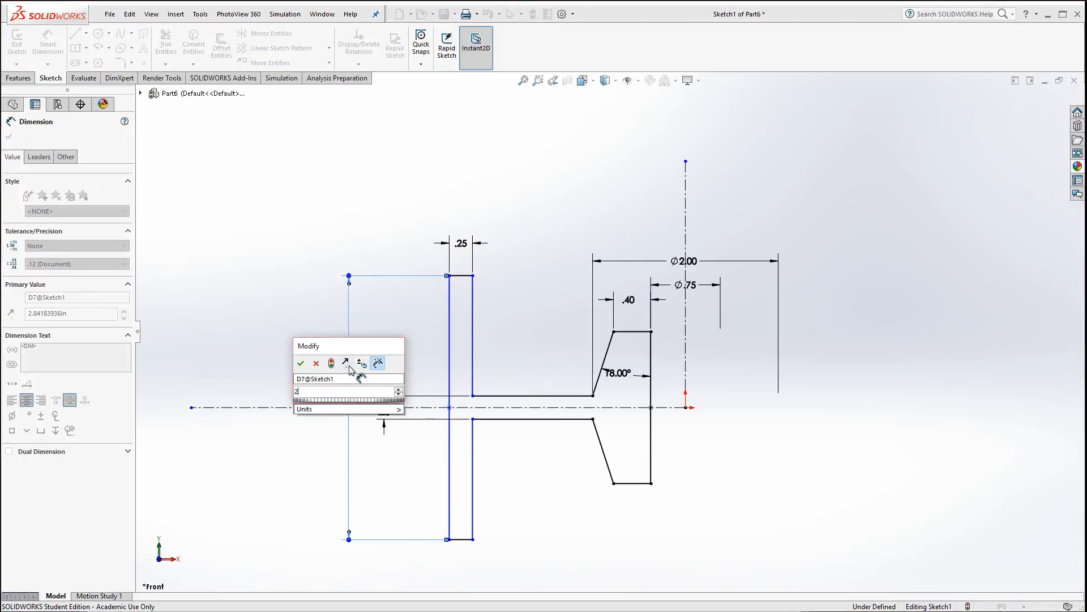
key("Return")
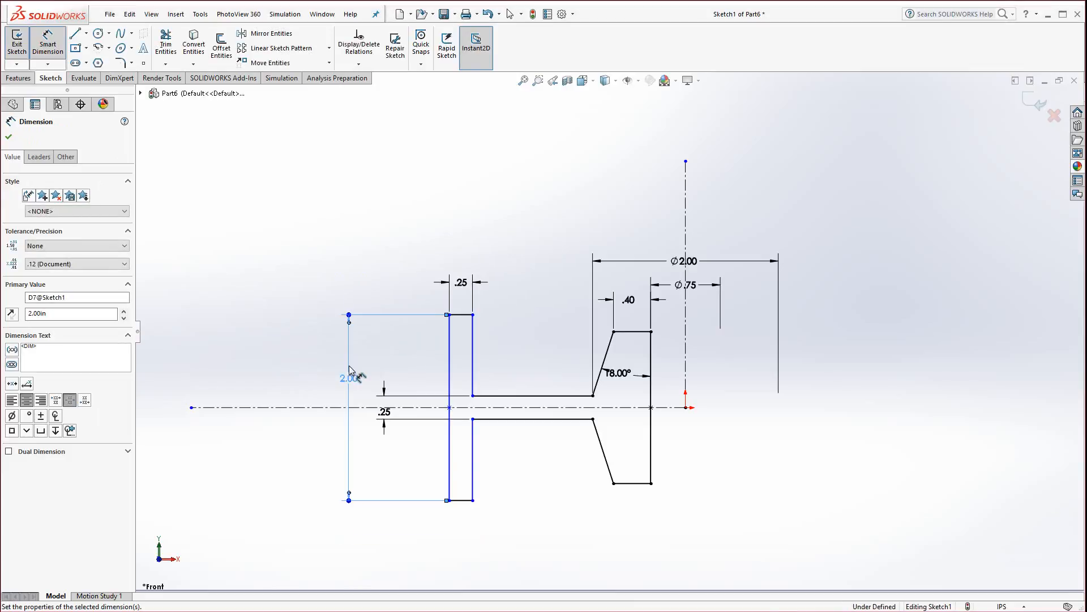
key("Escape")
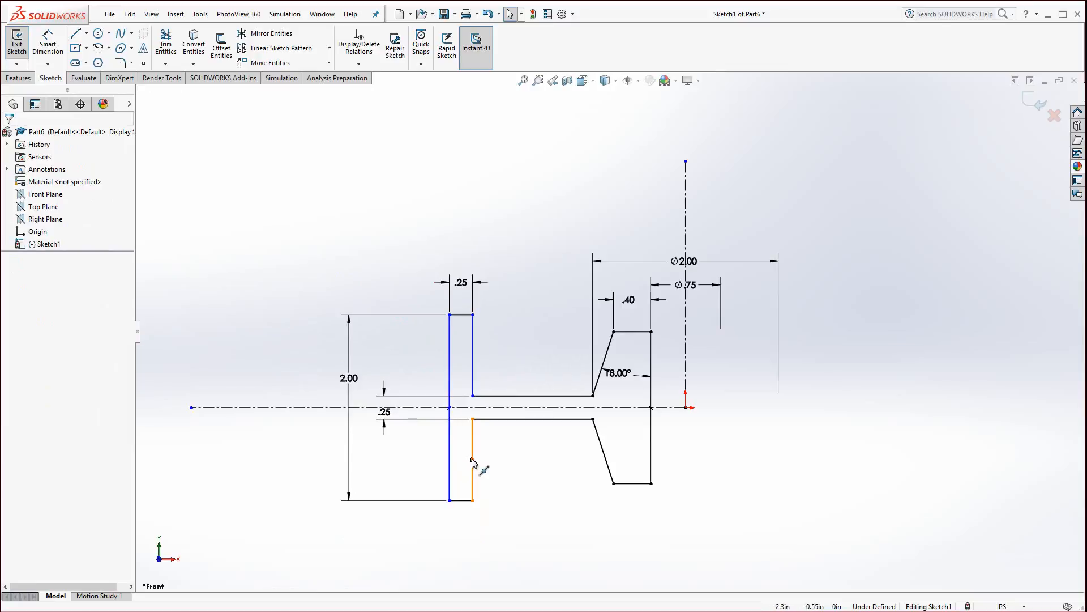
left_click_drag(386, 413, 429, 443)
left_click_drag(348, 378, 390, 393)
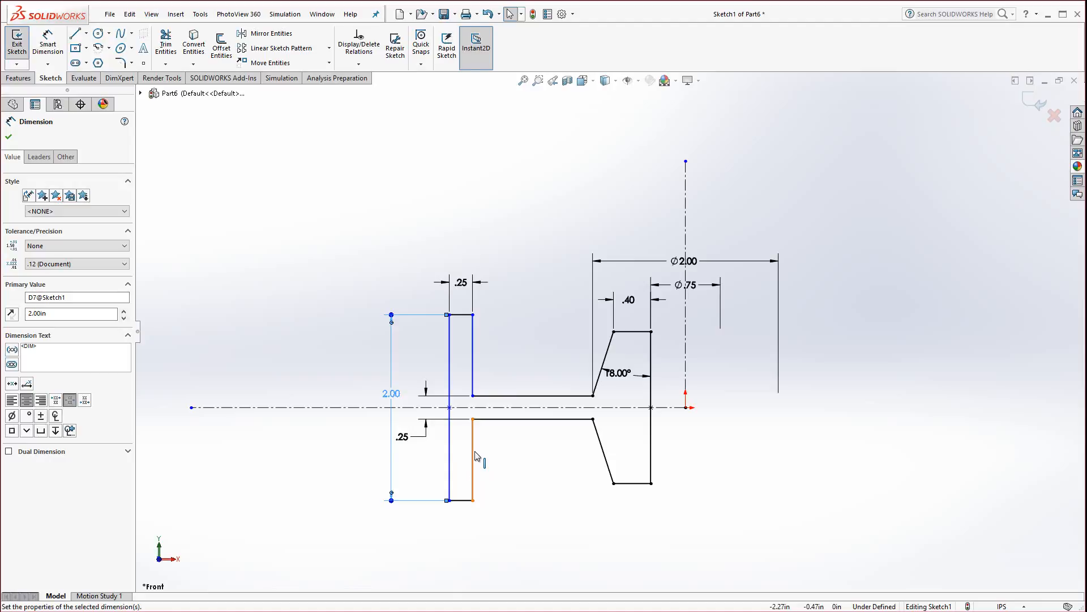
Step: Add a doubled 5 in dimension from the rim's outer vertical line to the vertical centerline and give it a diameter symbol
left_click_drag(450, 445, 454, 481)
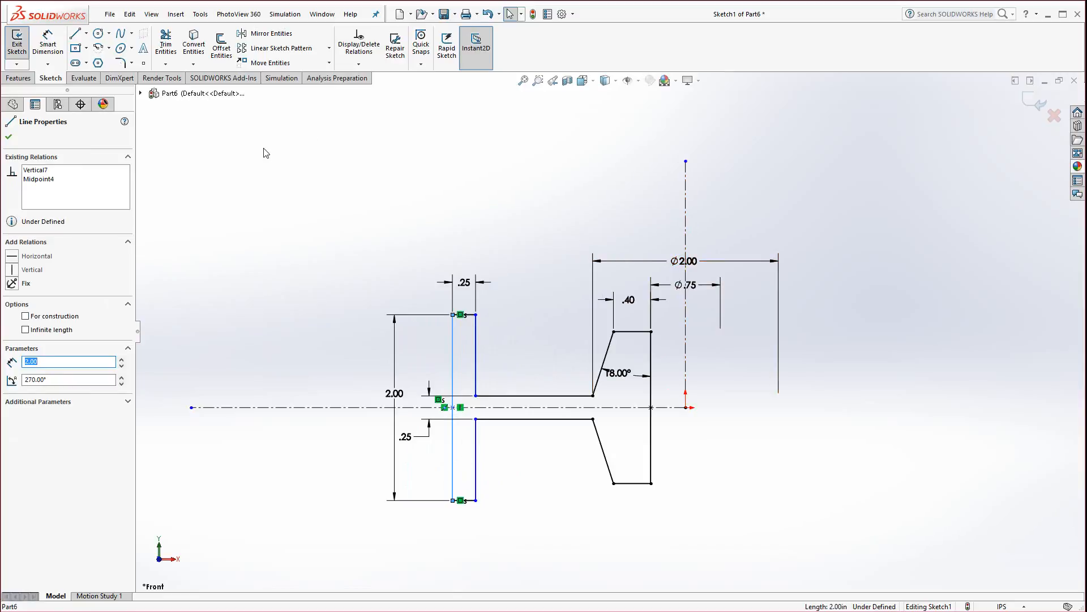
left_click(47, 43)
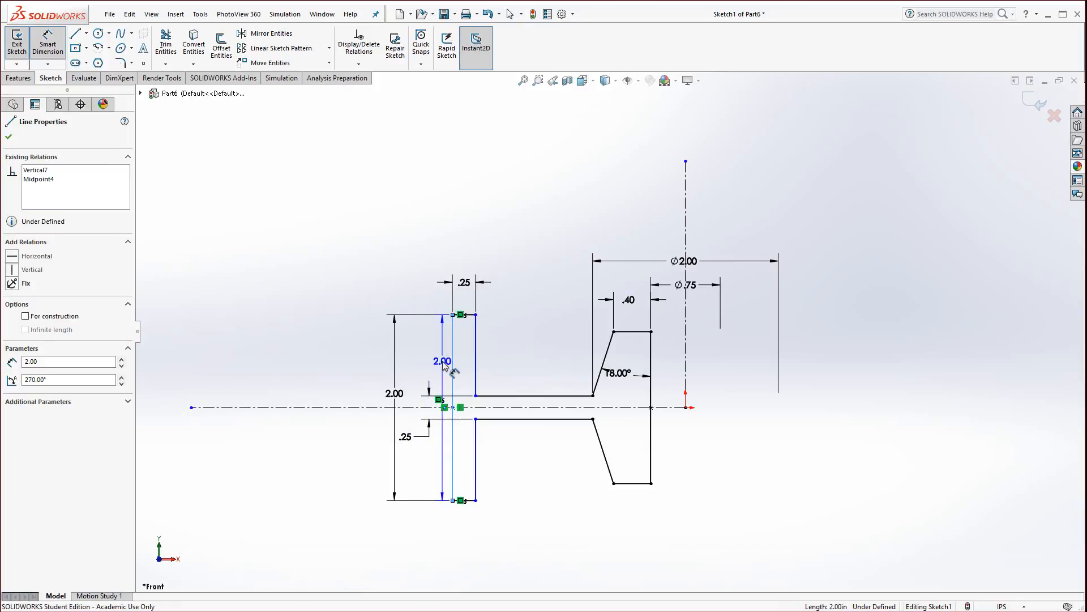
left_click(686, 243)
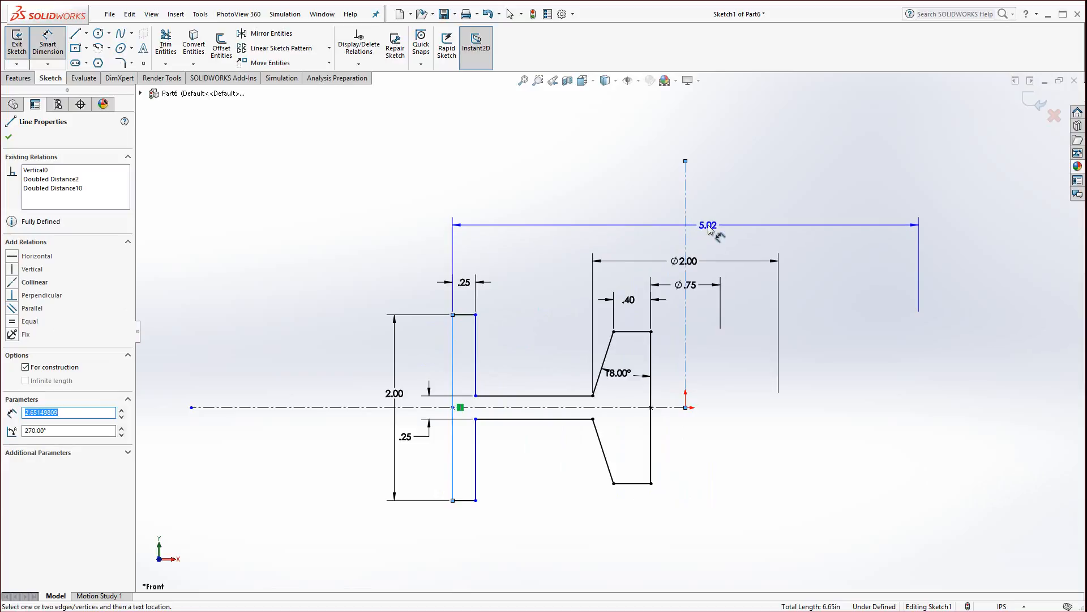
left_click(709, 228)
type("5")
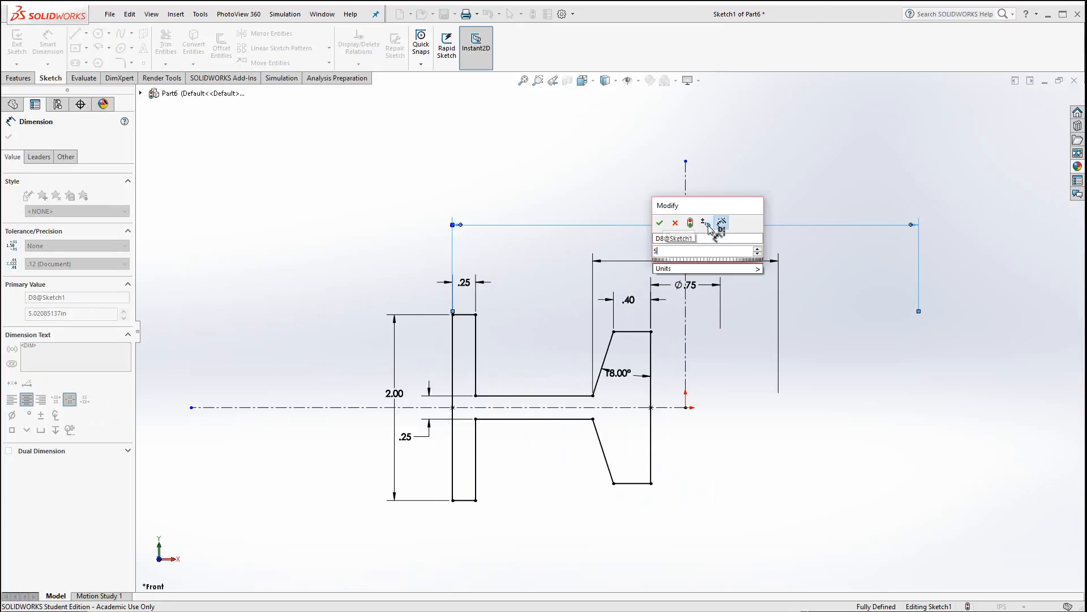
key("Return")
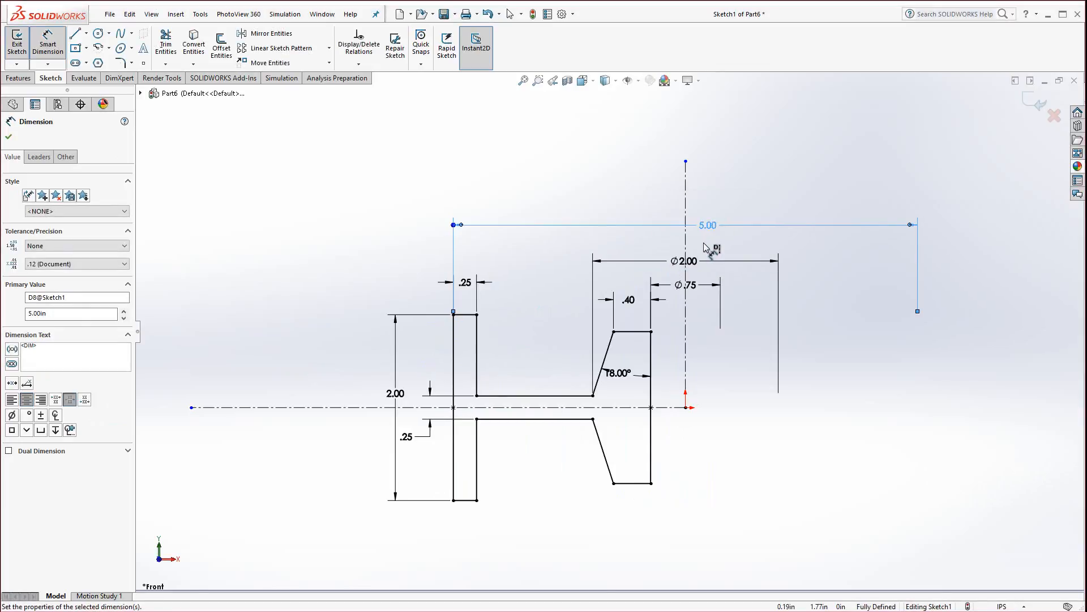
left_click(12, 416)
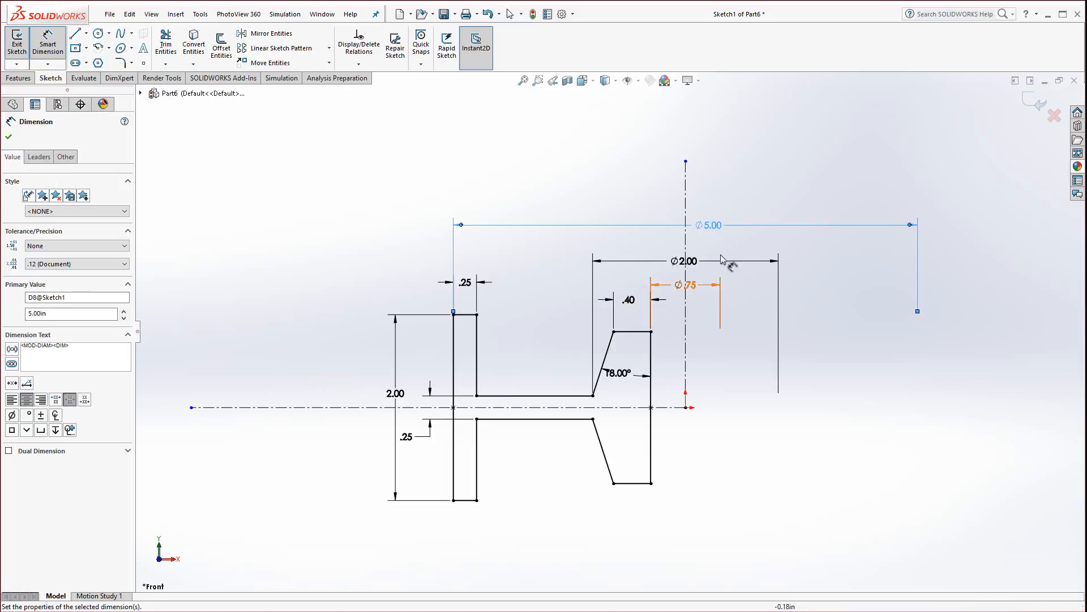
Step: Tidy the layout by moving the 5 in and 2 in diameter dimensions closer together and lowering the 18-degree angle dimension
left_click_drag(711, 231, 696, 248)
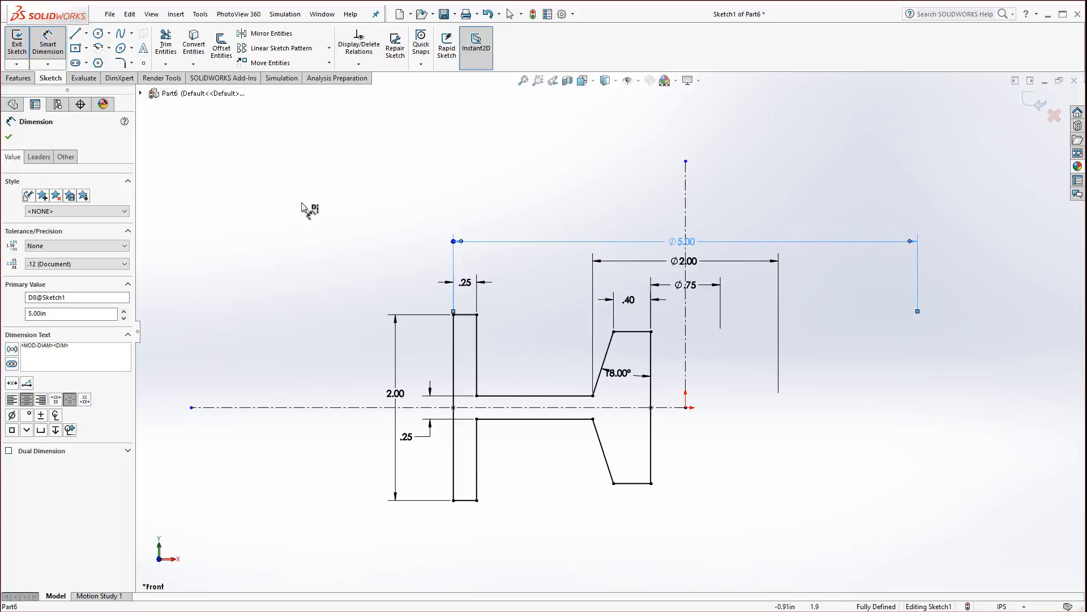
left_click(7, 136)
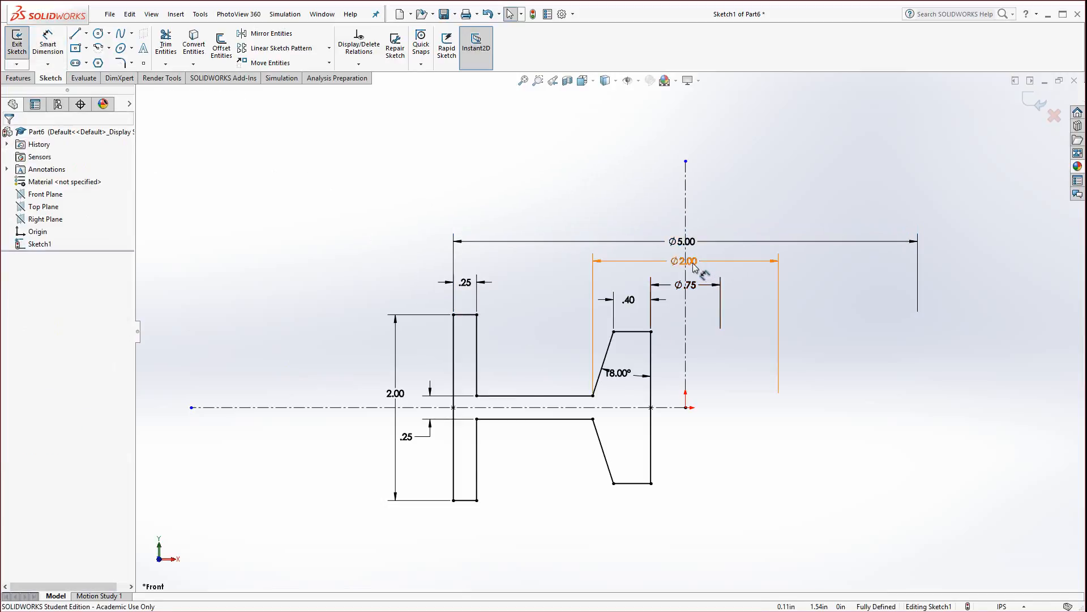
left_click_drag(693, 263, 693, 268)
left_click(615, 417)
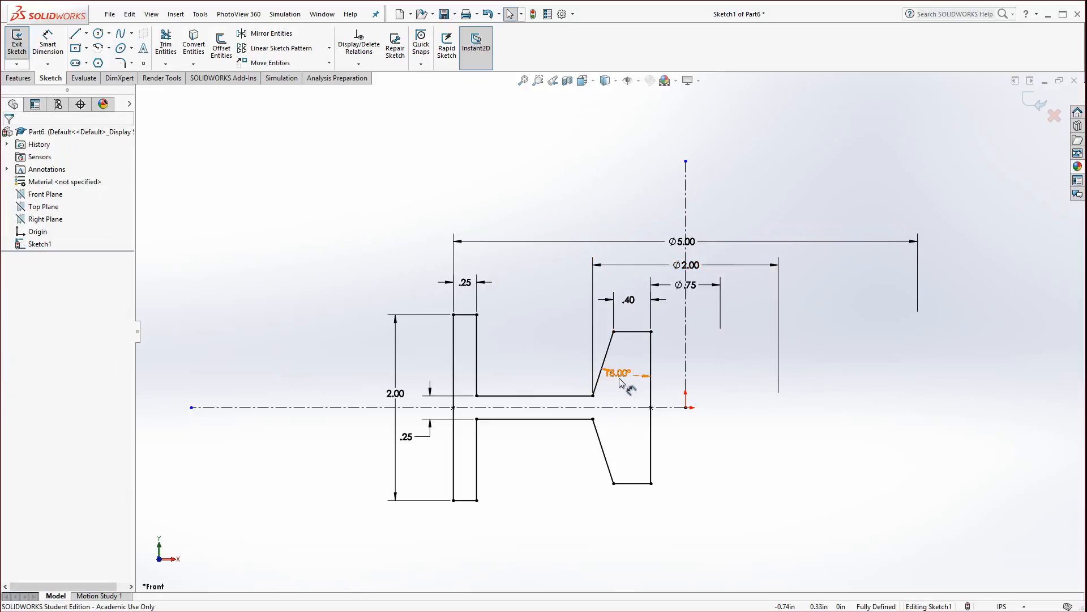
left_click_drag(622, 384, 627, 402)
left_click(434, 470)
Step: Start a blind 360-degree Revolved Boss/Base of the wheel profile about the vertical centerline
left_click(687, 331)
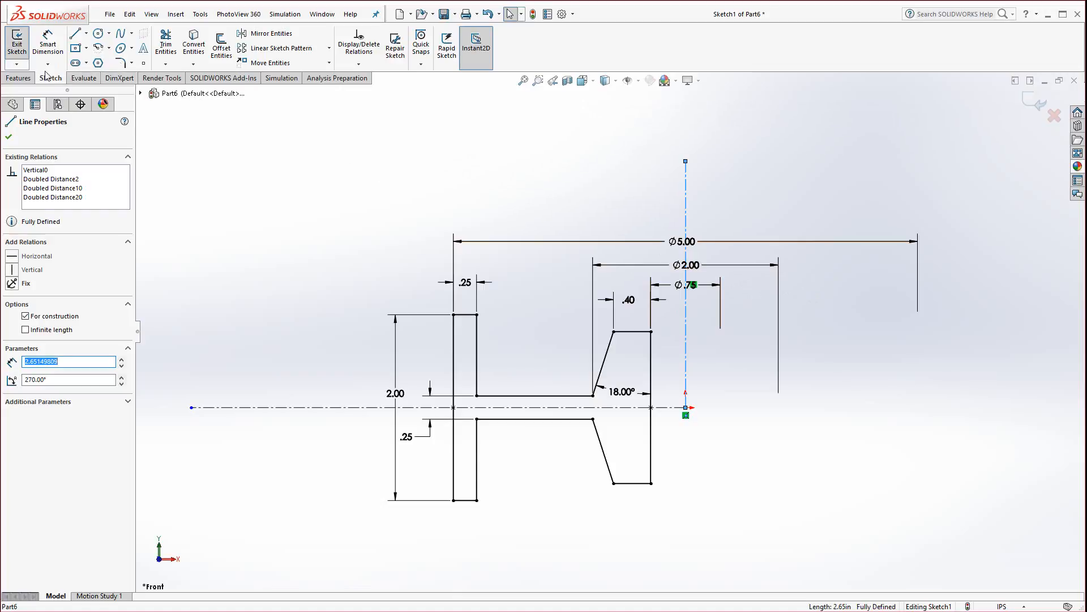
left_click(19, 78)
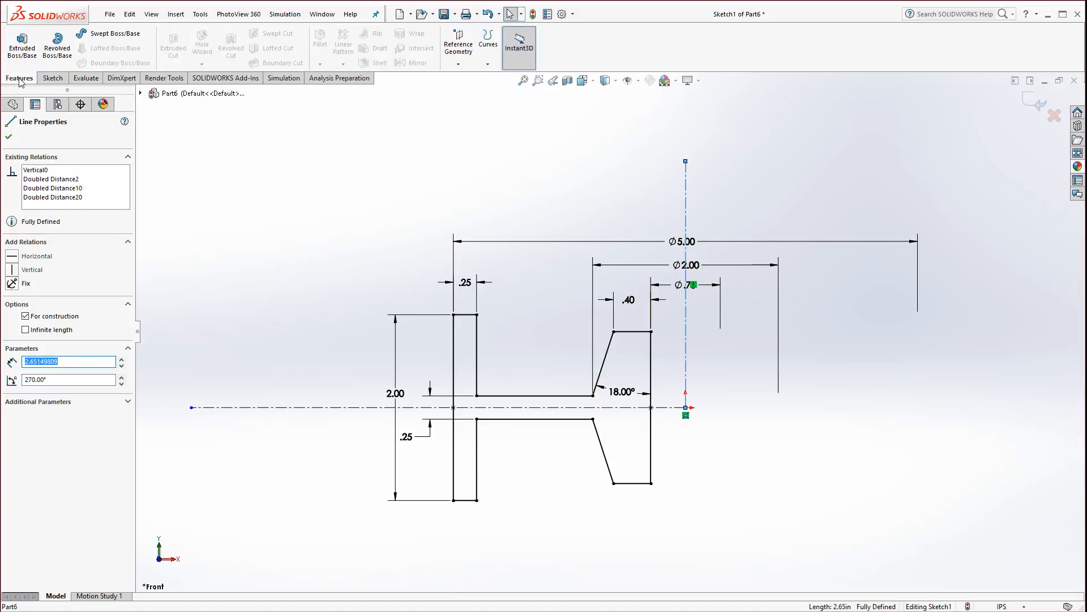
left_click(58, 60)
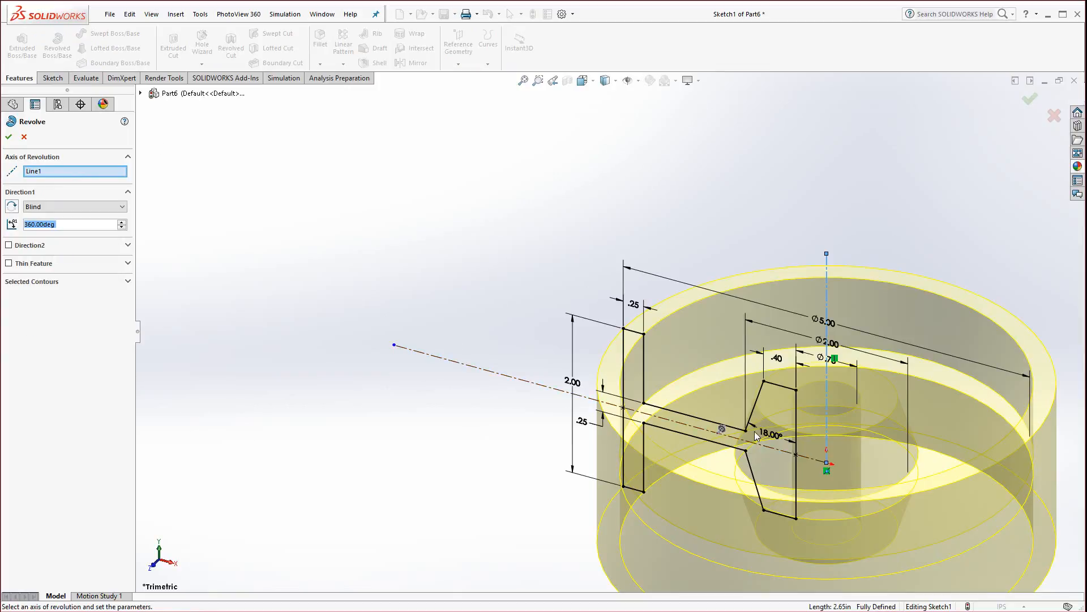
scroll(613, 421, "up", 2)
scroll(797, 468, "down", 3)
mouse_move(788, 415)
middle_mouse_down()
mouse_move(692, 406)
mouse_move(774, 404)
middle_mouse_up()
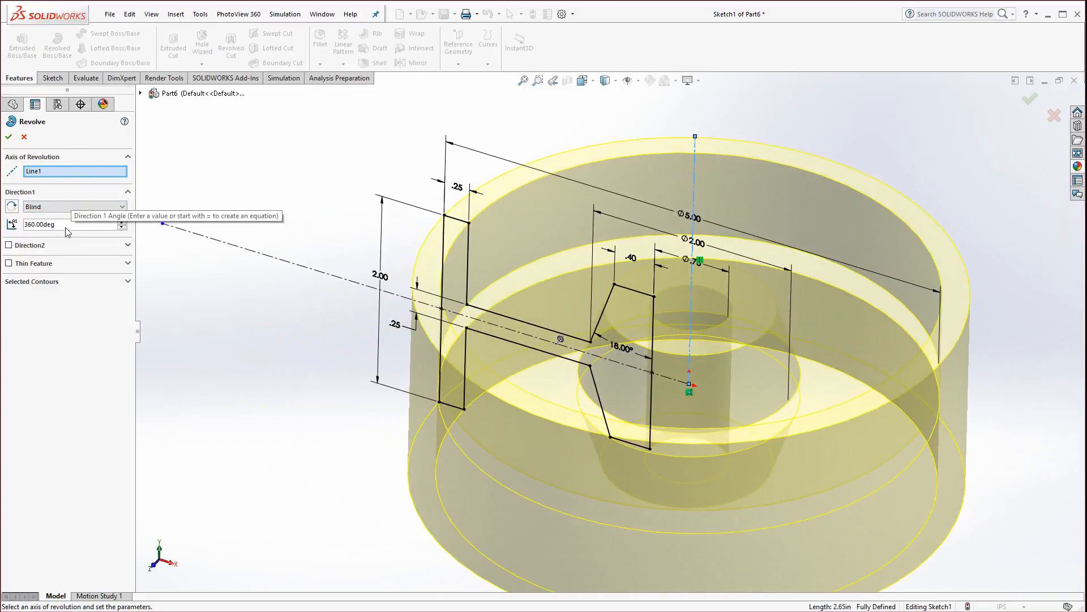
Step: Reduce the revolve angle to 331 degrees to preview the open cross-section, and set it back to 360 degrees
left_click(121, 227)
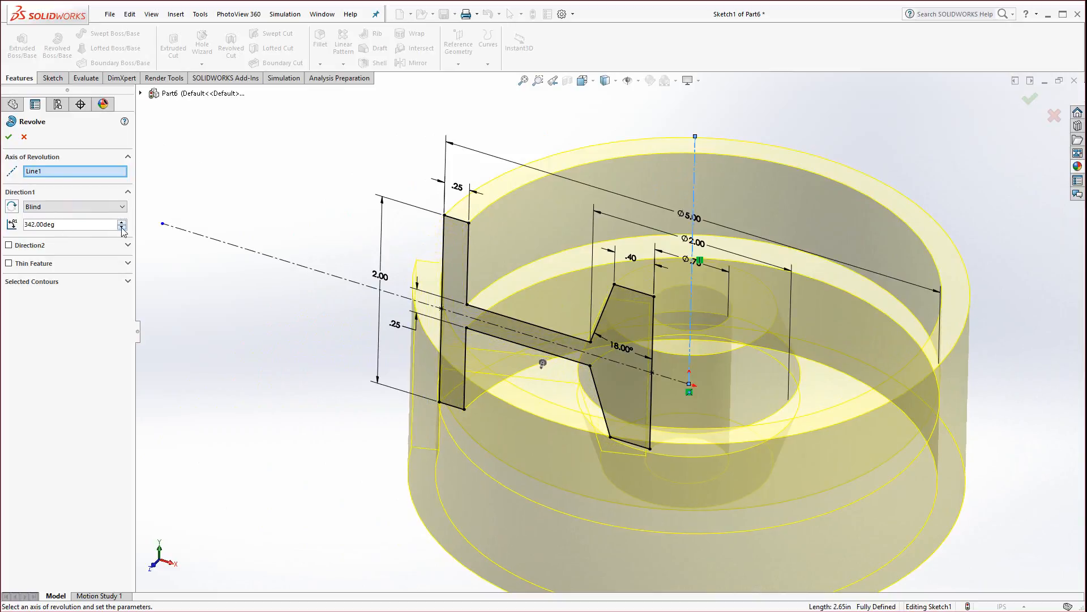
mouse_move(366, 391)
middle_mouse_down()
mouse_move(359, 527)
mouse_move(354, 445)
middle_mouse_up()
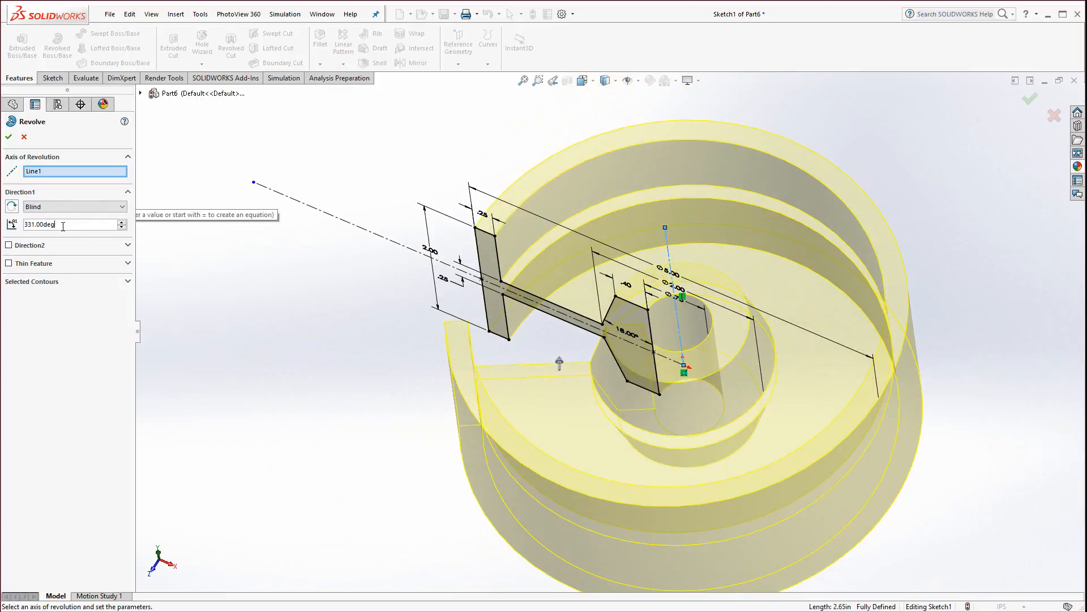
left_click_drag(62, 227, 7, 226)
type("360")
key("Return")
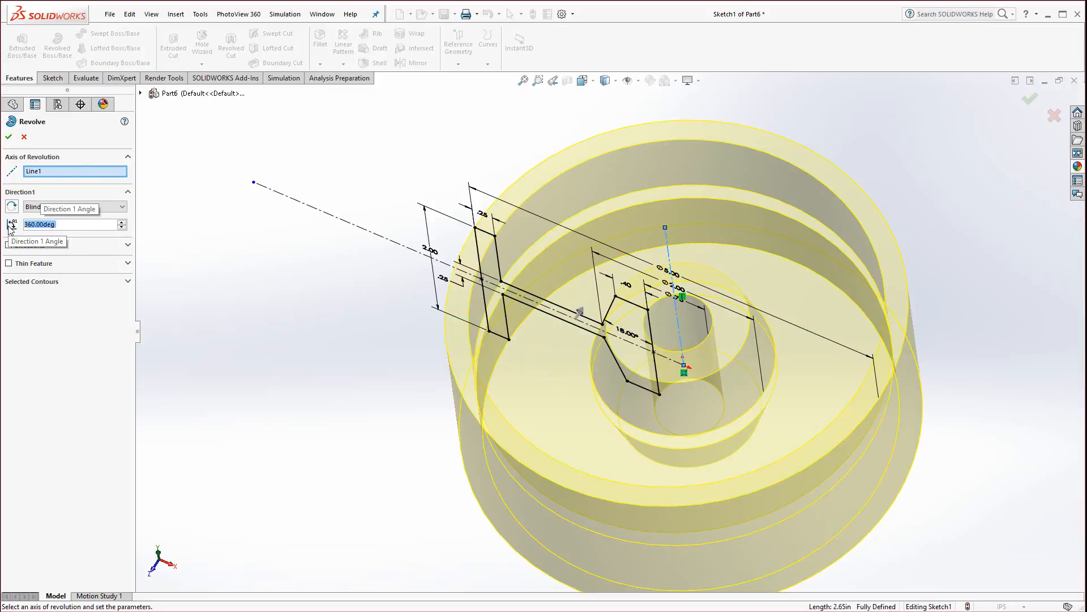
Step: Complete the 360-degree revolve and clear the selection
left_click(9, 138)
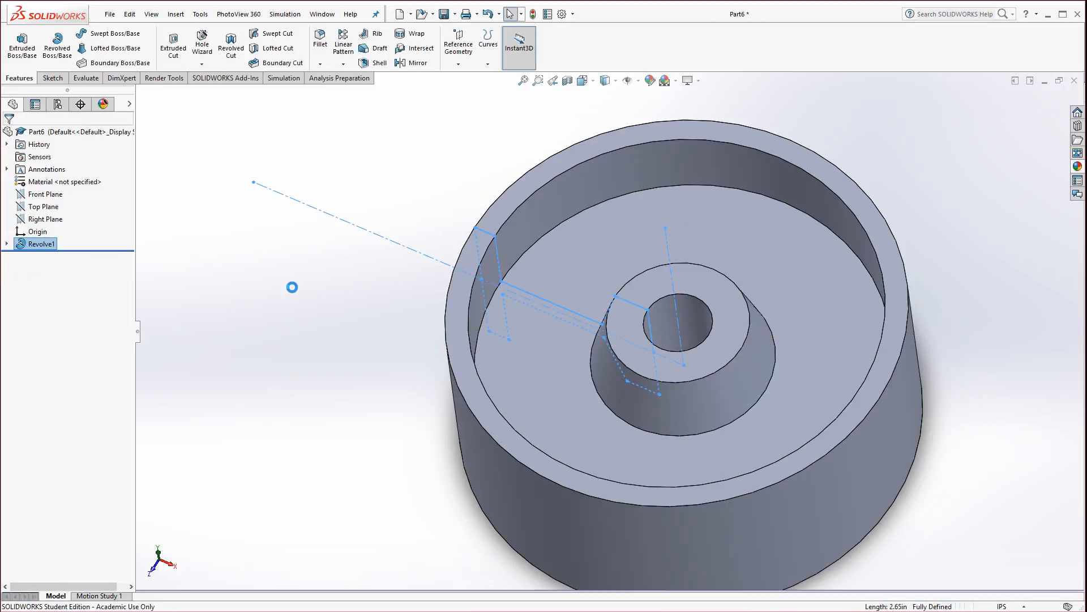
left_click(322, 300)
mouse_move(320, 376)
middle_mouse_down()
mouse_move(396, 272)
mouse_move(389, 247)
middle_mouse_up()
scroll(389, 247, "up", 2)
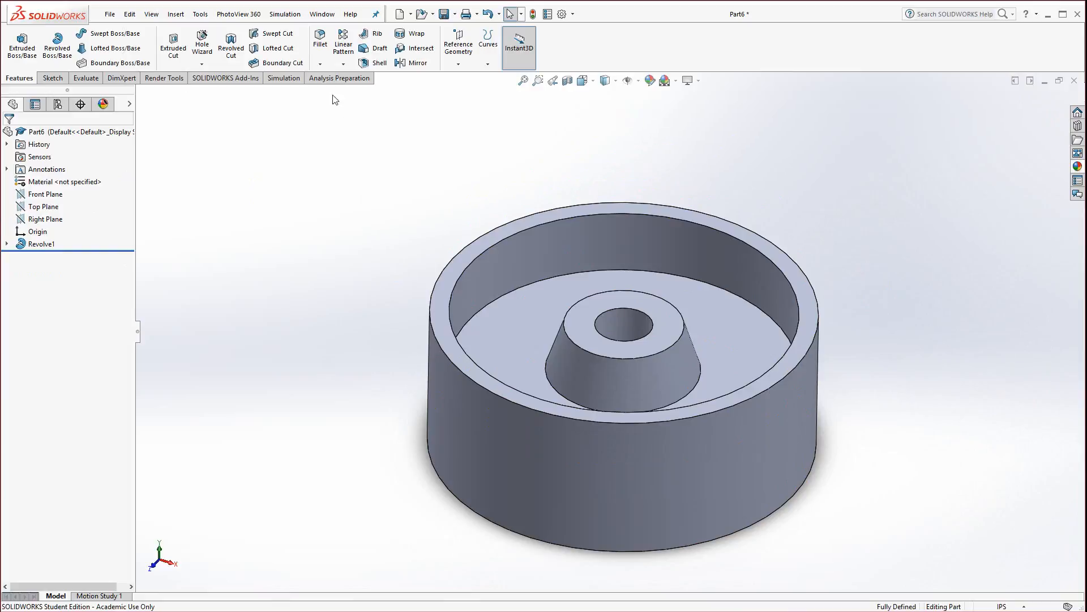
Step: Fillet the rim's upper end face and the outer and inner edges of its lower end with a 0.10 in radius
left_click(321, 42)
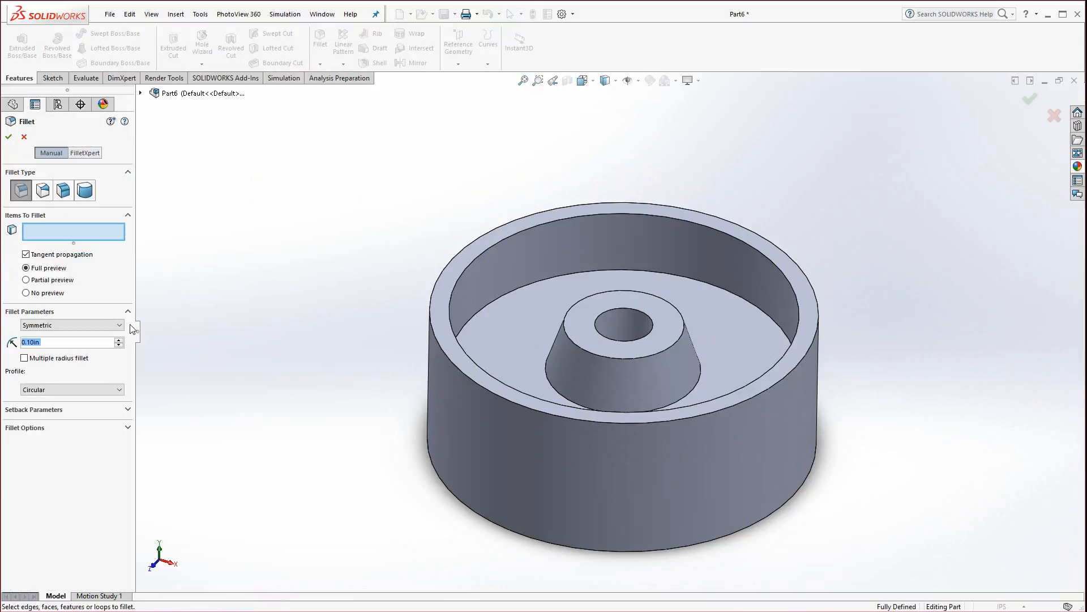
left_click(445, 287)
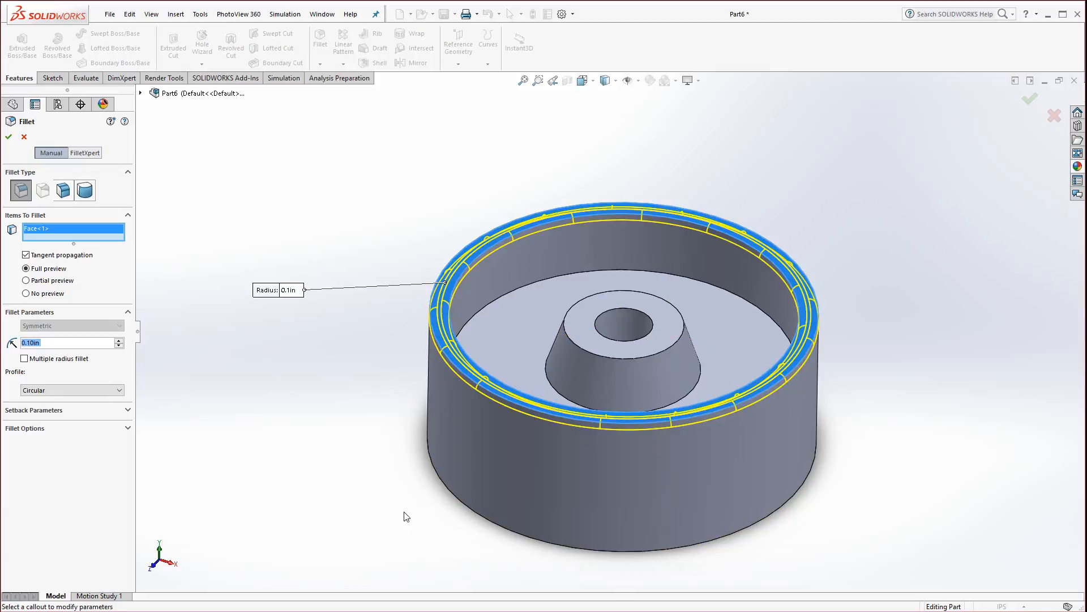
middle_click_drag(406, 516, 383, 308)
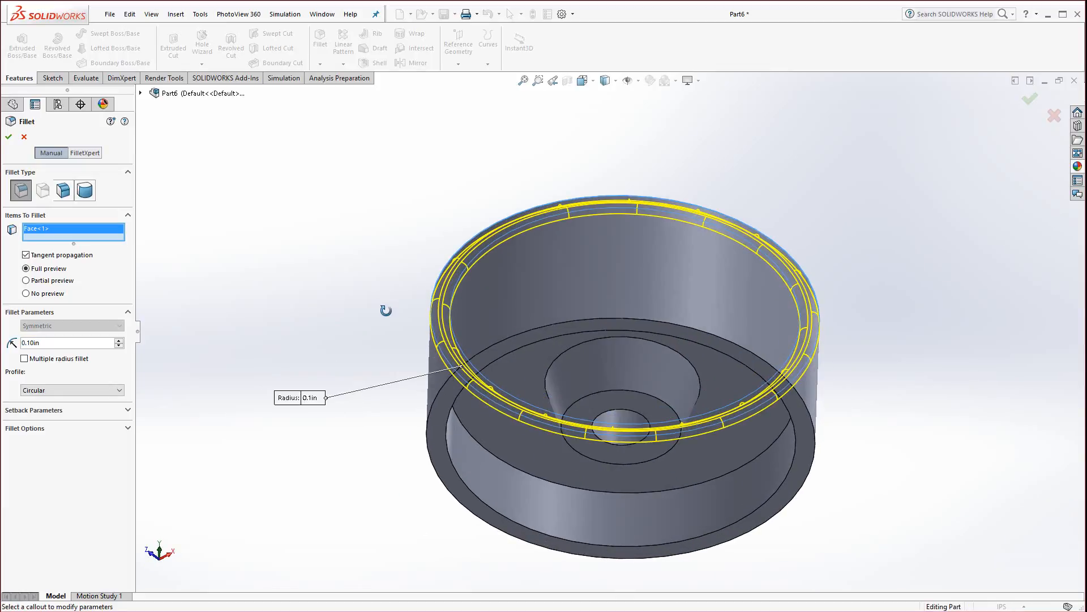
left_click(430, 412)
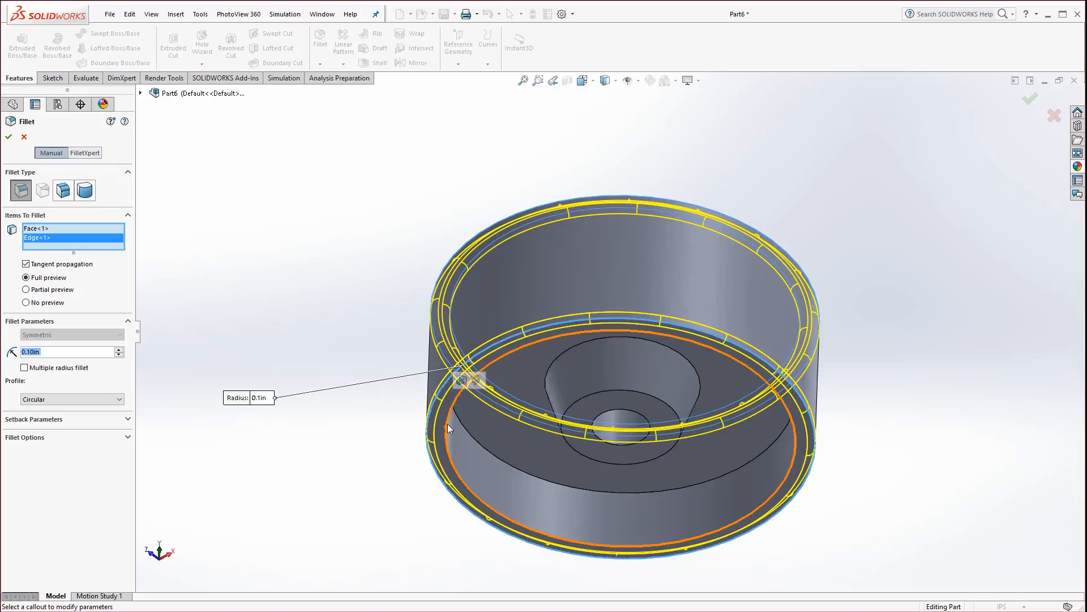
left_click(448, 424)
middle_click_drag(370, 440, 327, 481)
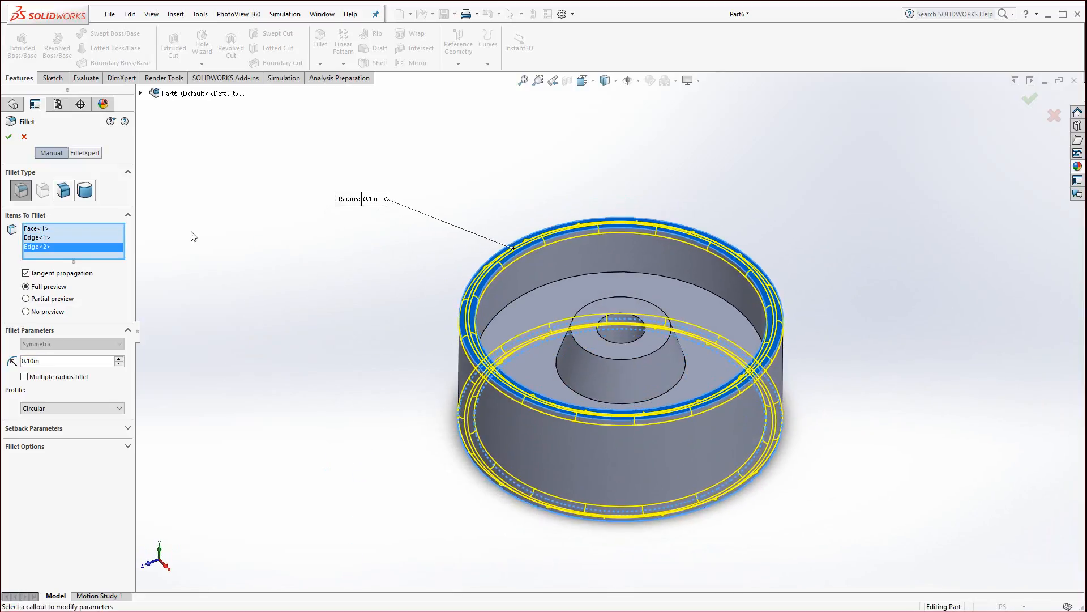
left_click(9, 136)
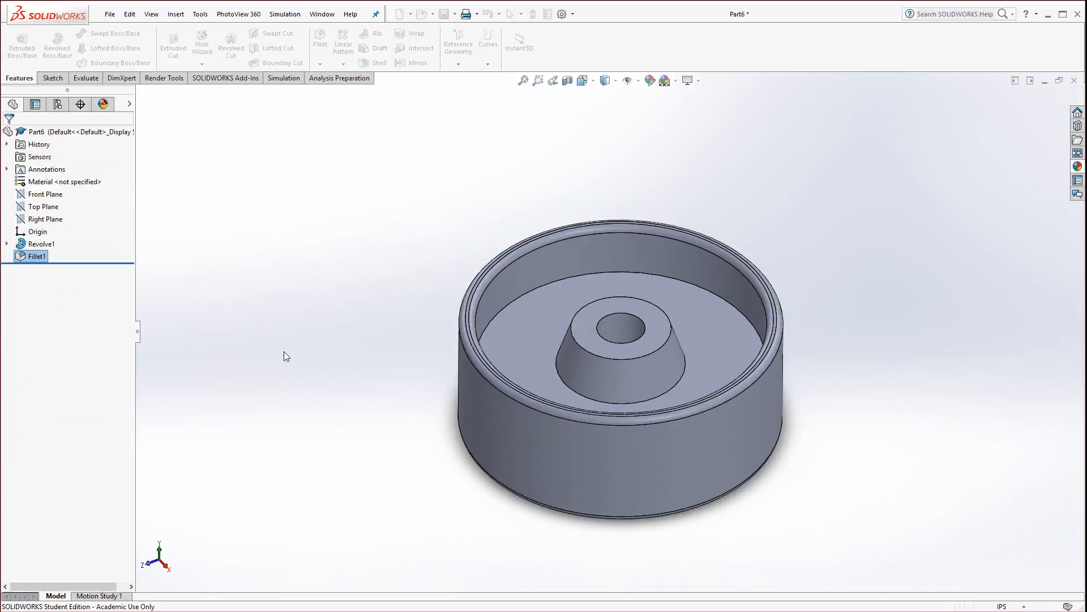
Step: Add a 0.50 in fillet to the inner edges where the web meets the rim, on both sides of the wheel
scroll(579, 436, "up", 2)
scroll(664, 285, "down", 3)
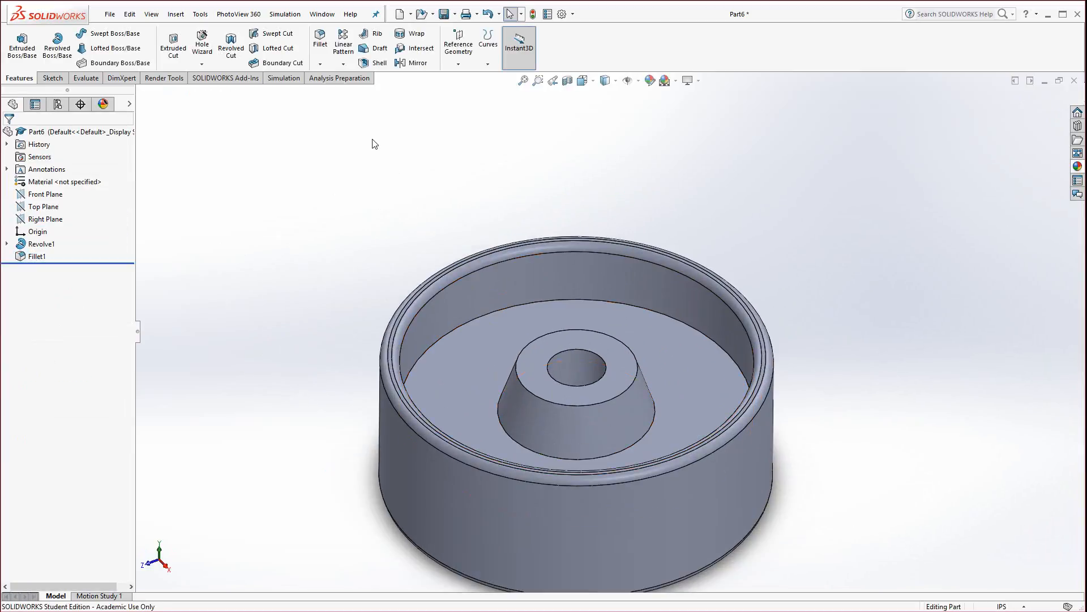
left_click(320, 41)
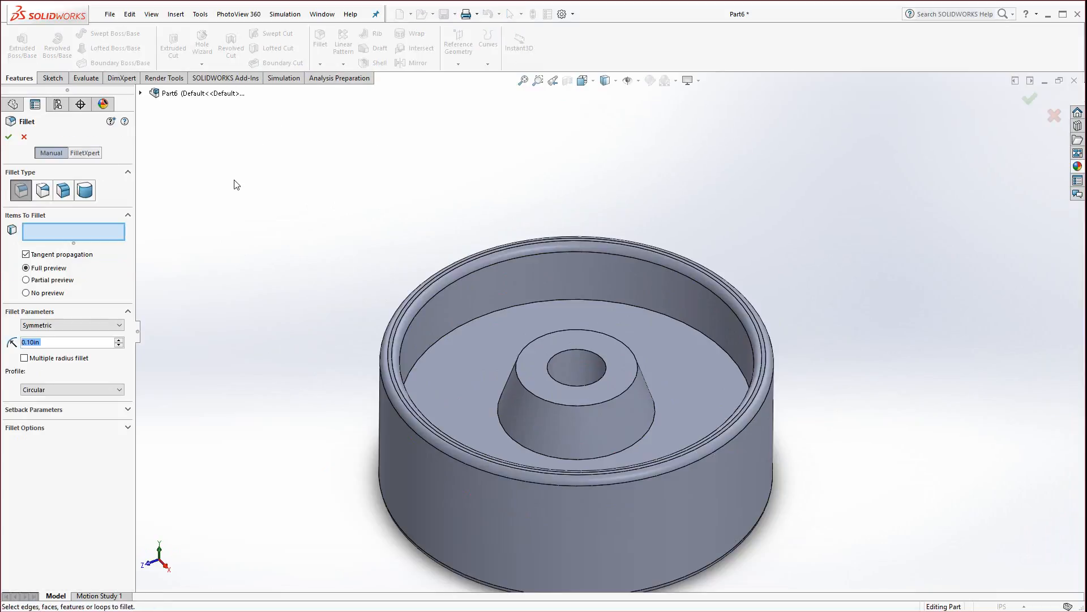
left_click(119, 341)
left_click(119, 340)
left_click(452, 334)
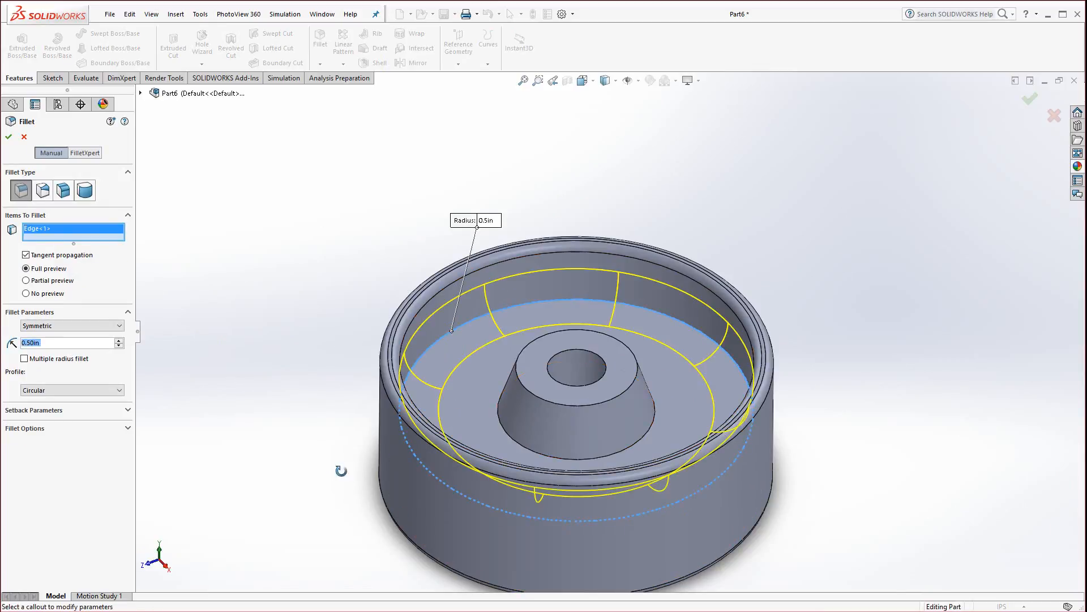
middle_click_drag(340, 470, 334, 243)
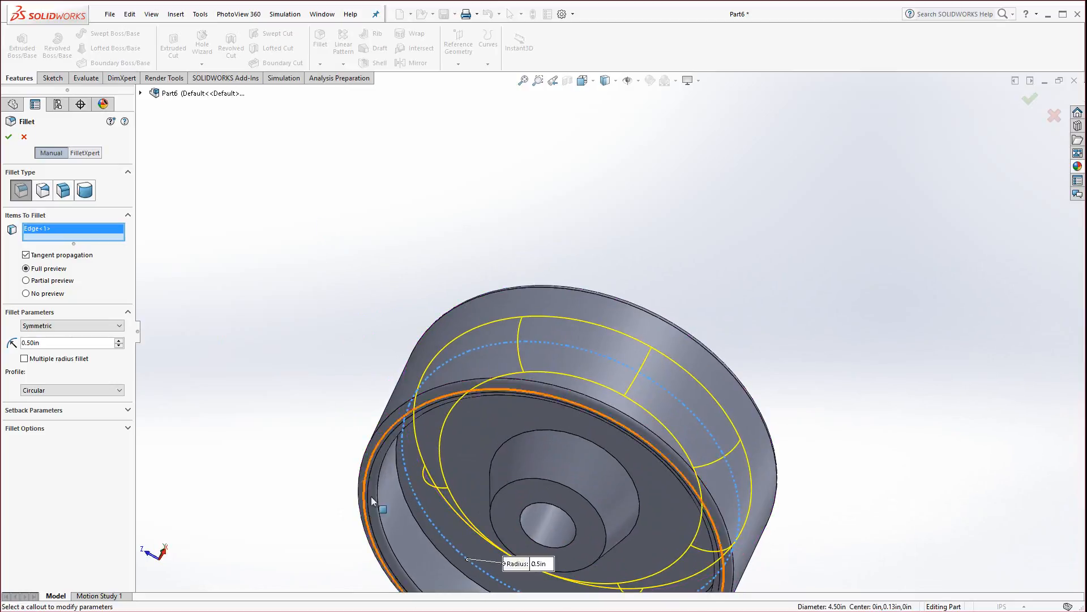
left_click(412, 516)
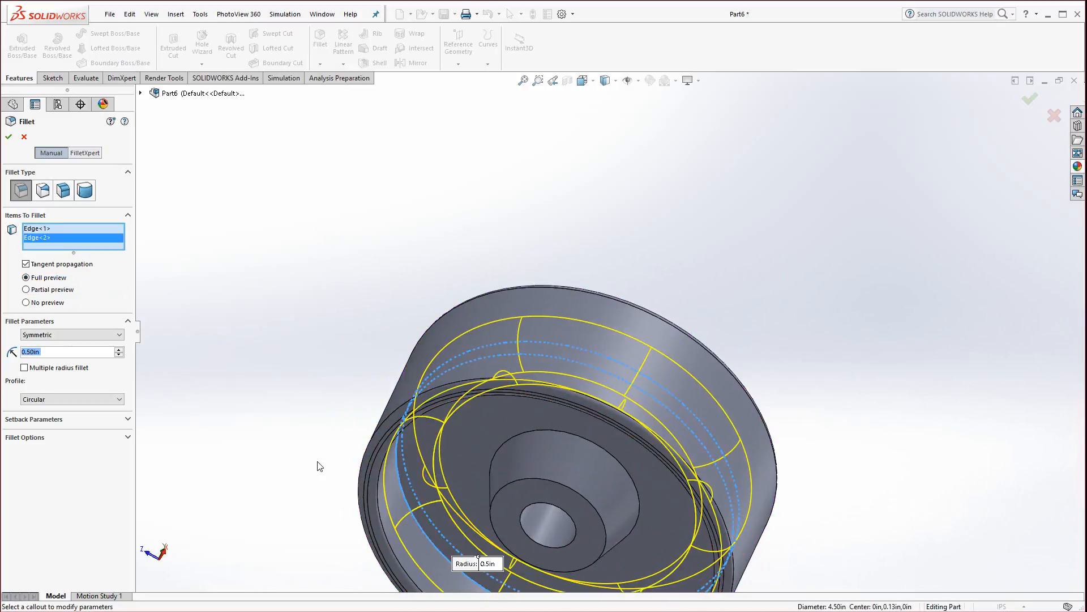
scroll(317, 464, "up", 4)
middle_click_drag(435, 345, 352, 539)
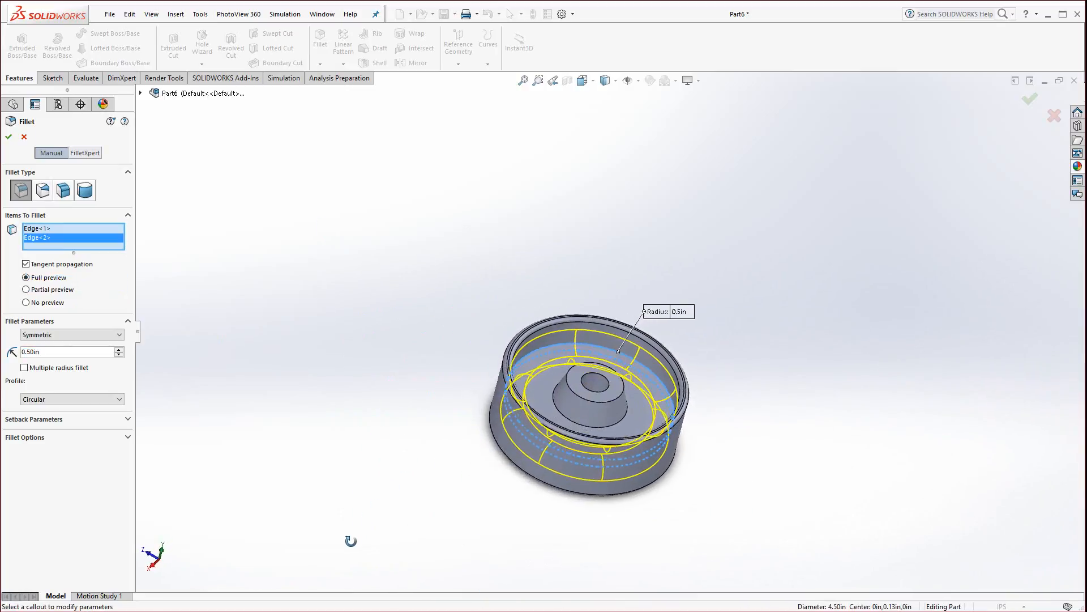
left_click(9, 137)
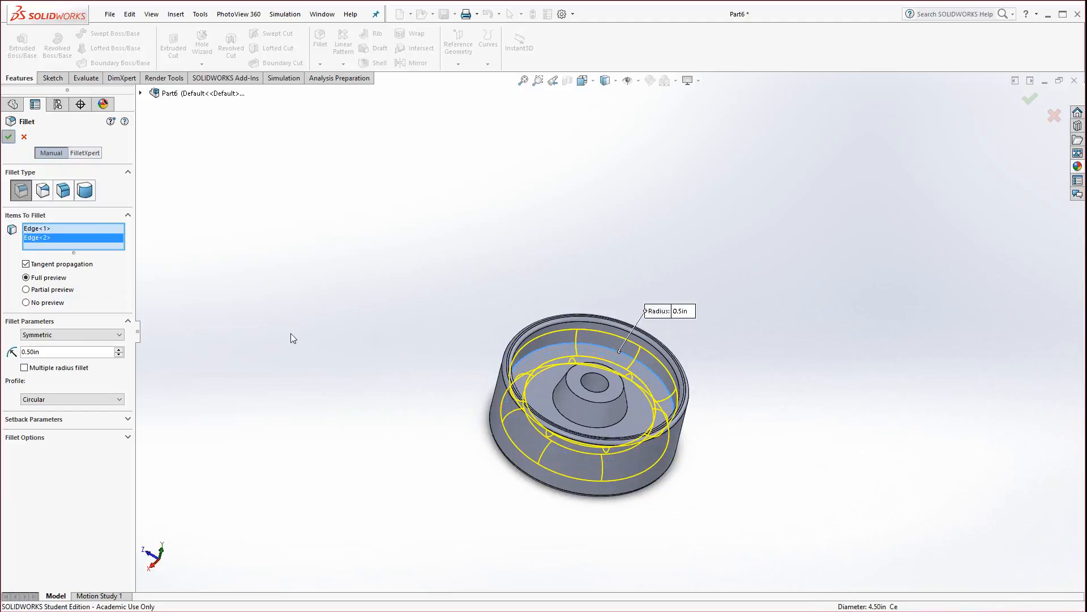
Step: Edit the 0.10 in rim fillet to include the edges where the hub meets the web on both sides
scroll(635, 397, "down", 3)
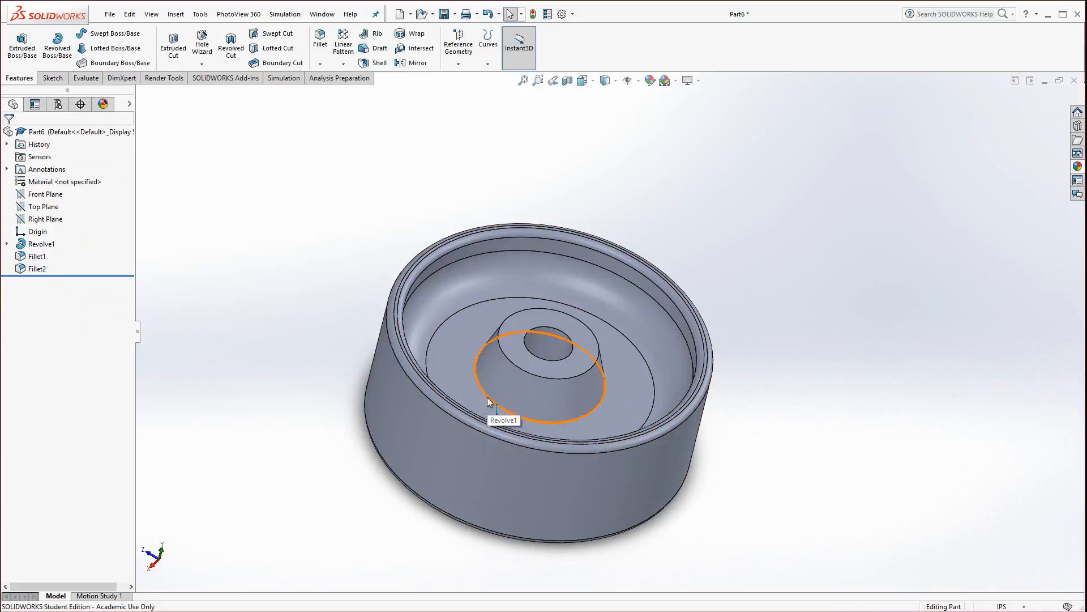
left_click(459, 415)
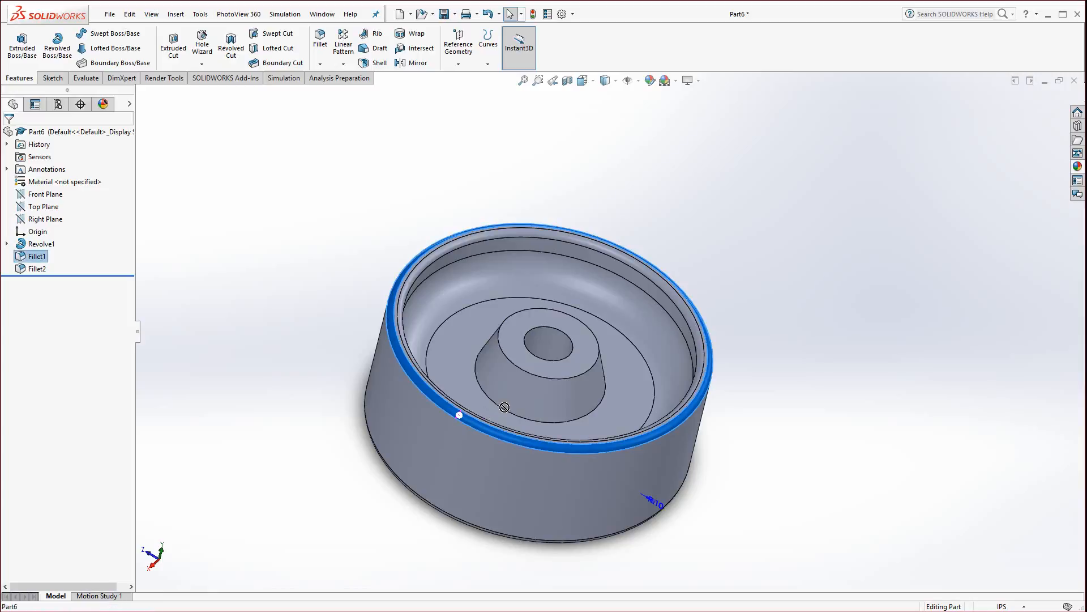
left_click(298, 378)
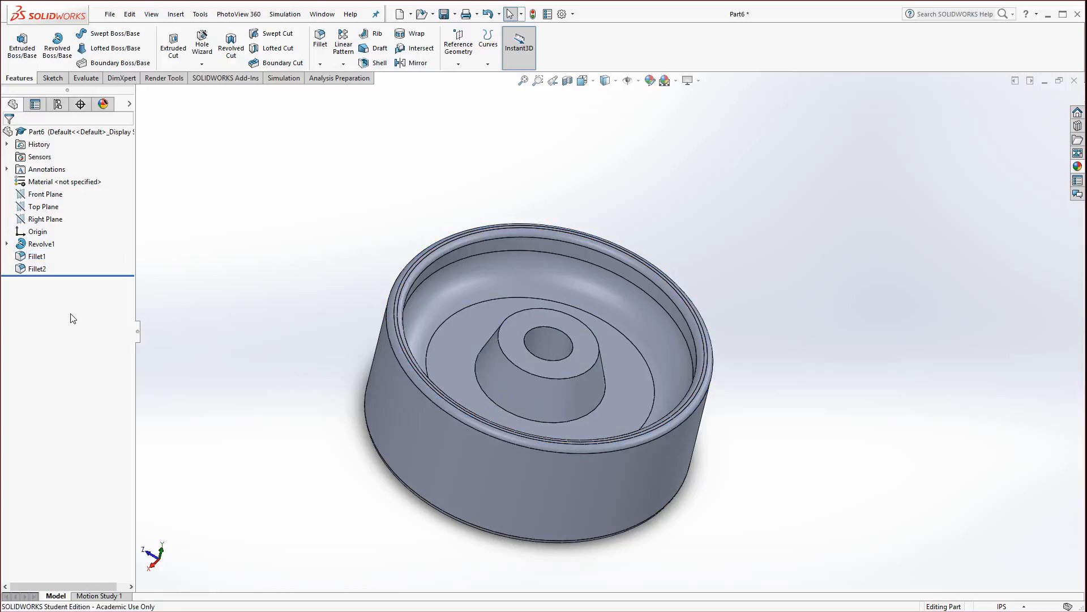
right_click(38, 262)
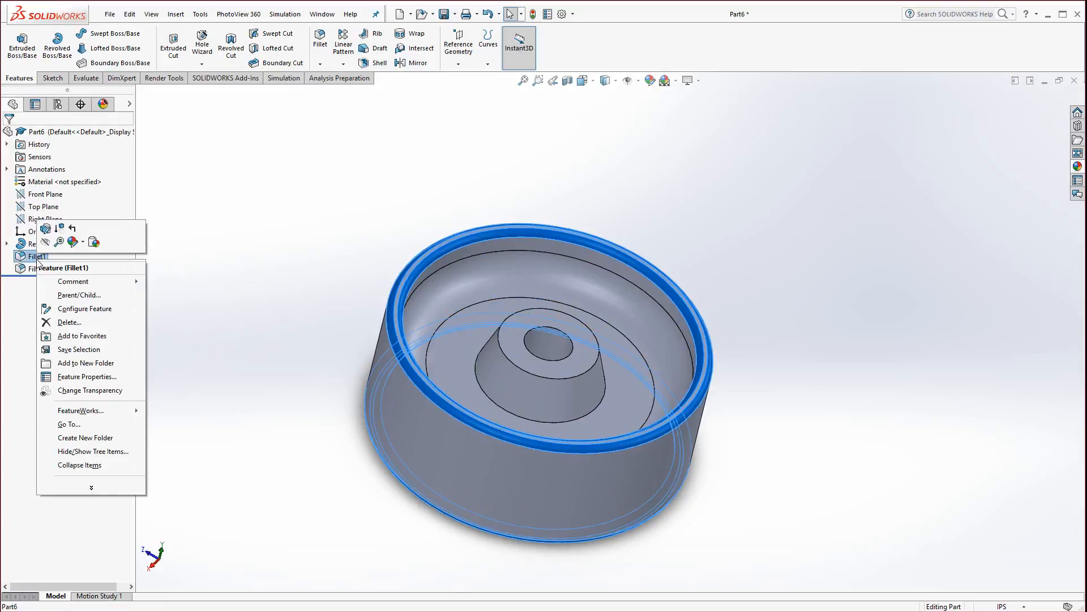
left_click(47, 230)
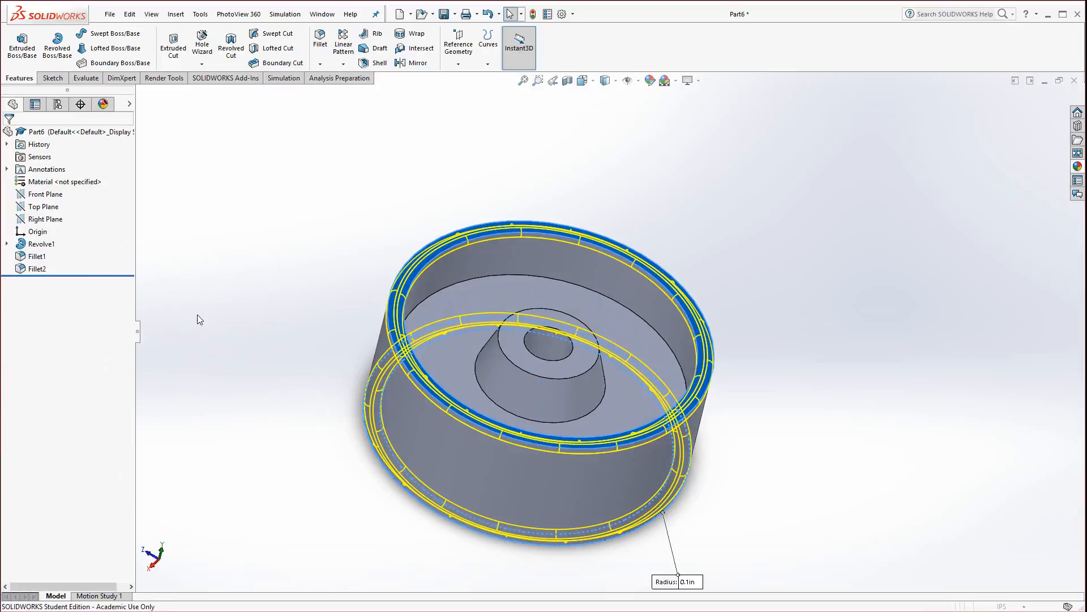
left_click(504, 415)
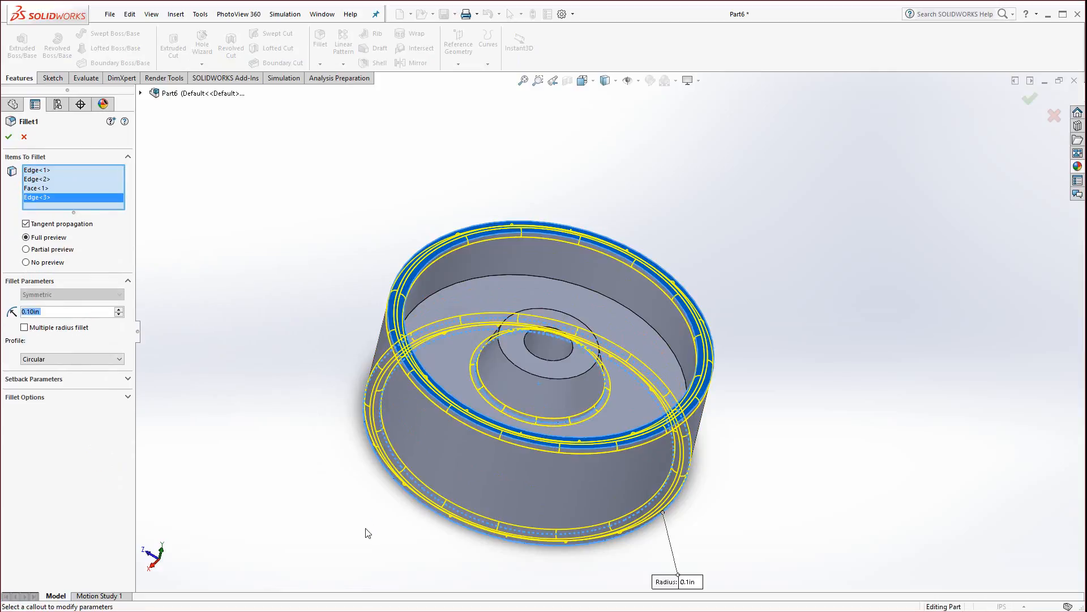
middle_click_drag(365, 529, 468, 331)
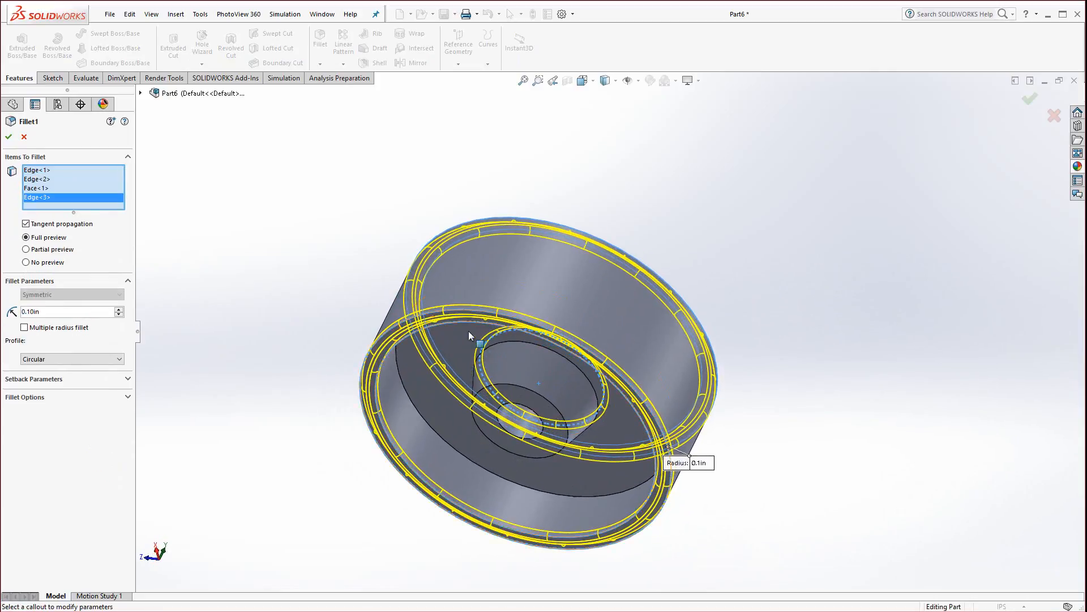
left_click(505, 342)
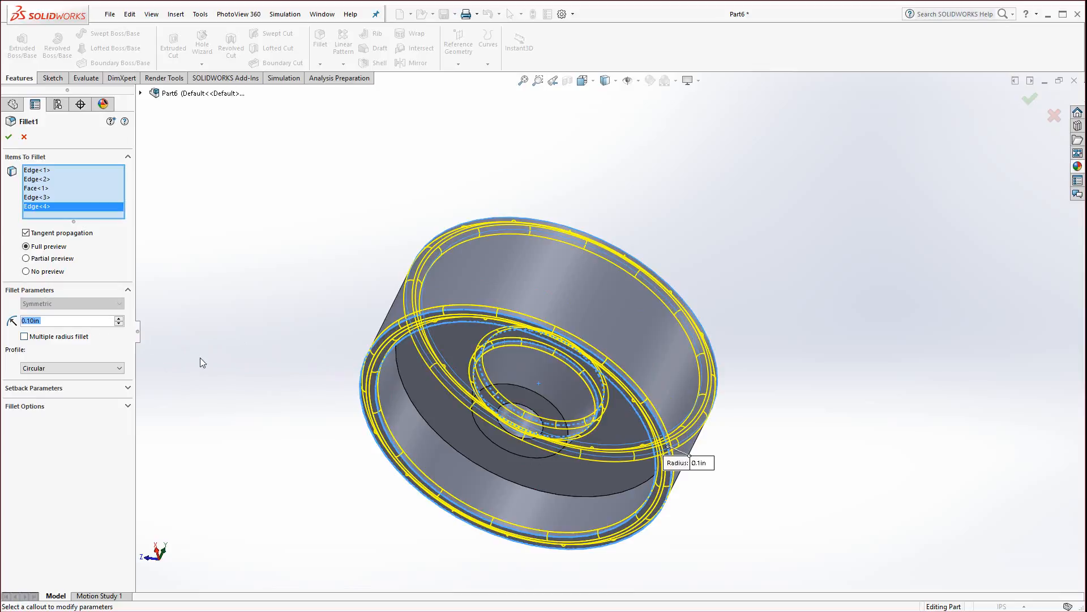
left_click(8, 136)
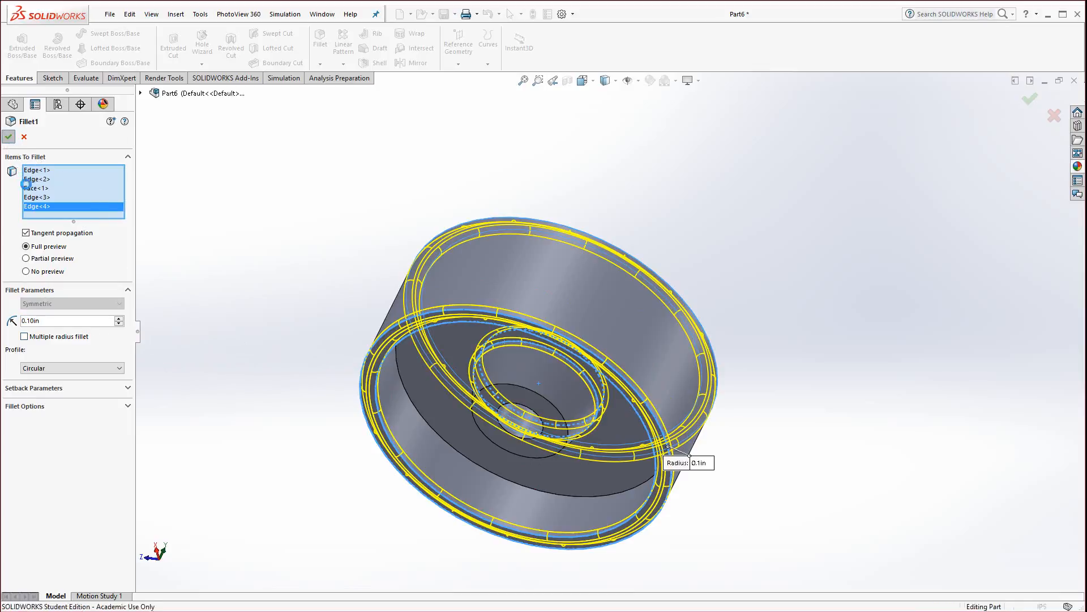
middle_click_drag(299, 357, 377, 479)
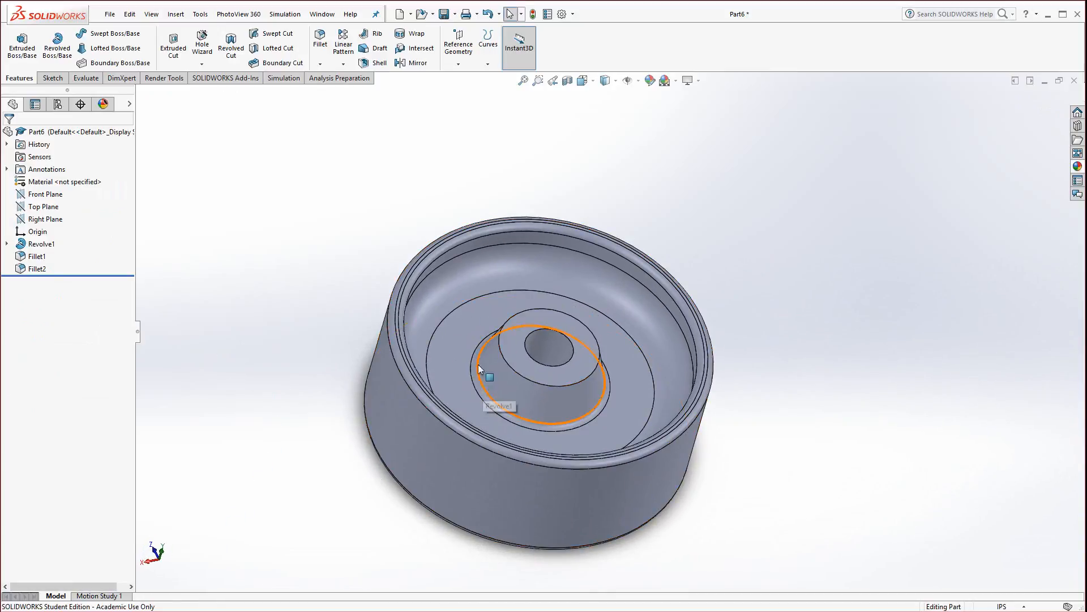
Step: Examine the fillet where the web meets the rim on the upper side of the wheel, including its radius dimension
left_click(409, 349)
middle_click_drag(305, 432, 362, 425)
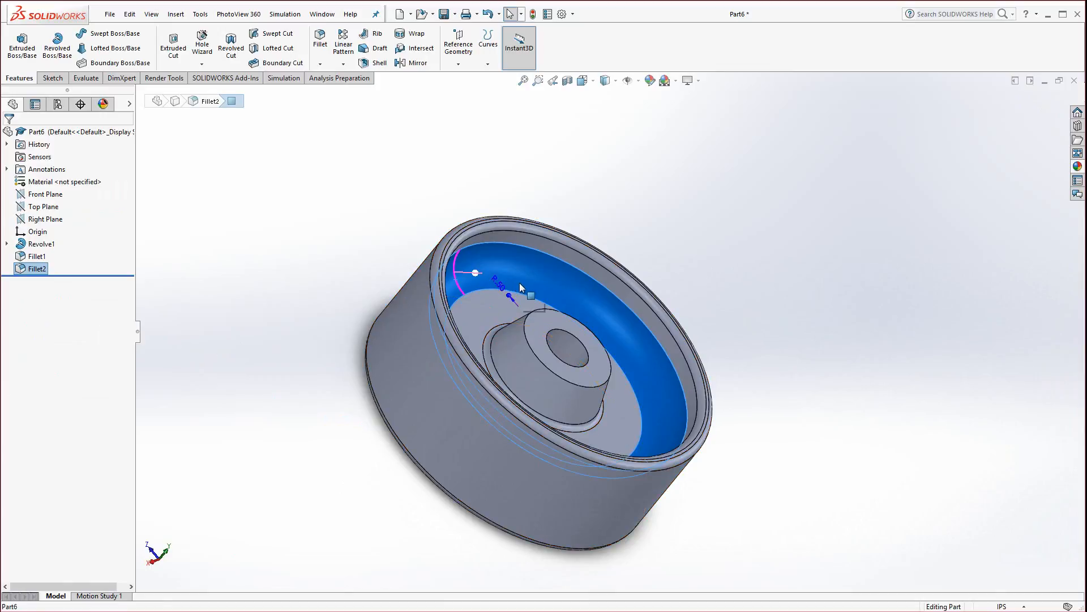
mouse_move(389, 325)
middle_mouse_down()
mouse_move(333, 294)
mouse_move(401, 323)
middle_mouse_up()
scroll(471, 271, "down", 4)
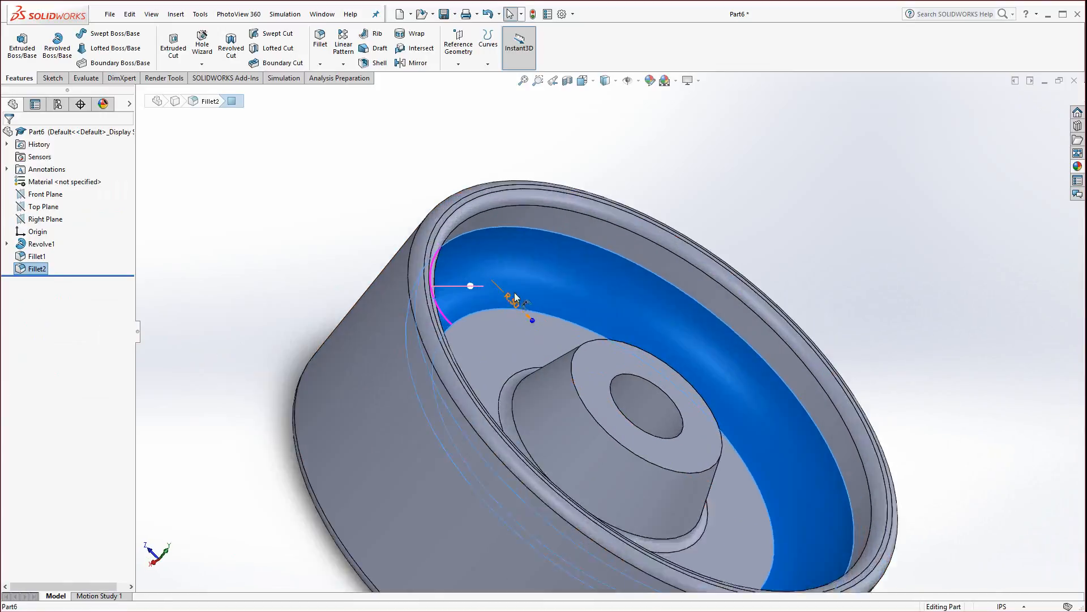
mouse_move(518, 310)
left_mouse_down()
mouse_move(453, 318)
mouse_move(521, 326)
left_mouse_up()
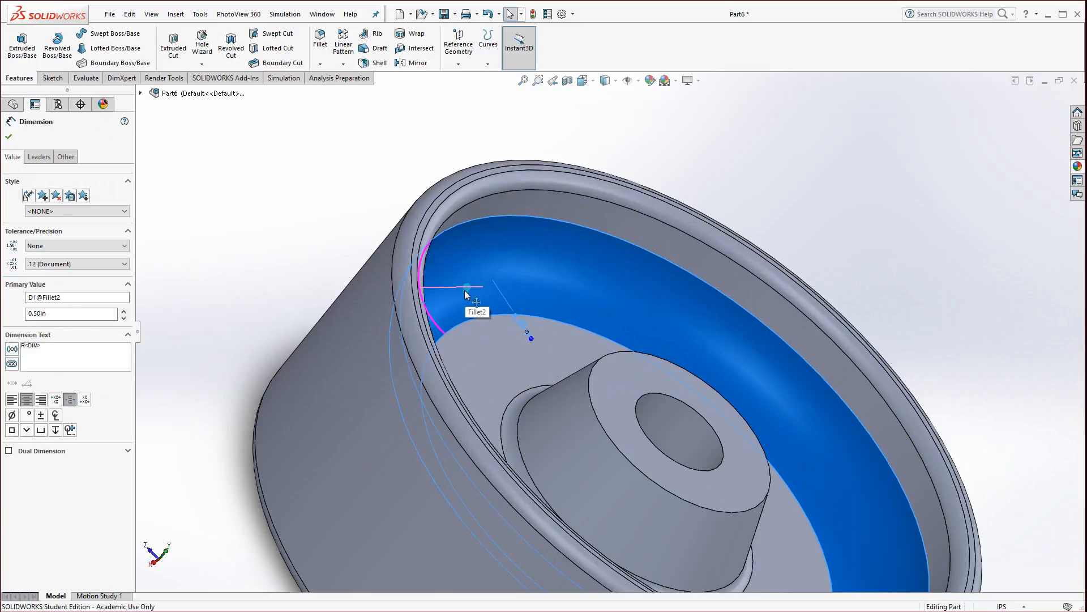
scroll(251, 441, "up", 3)
left_click(295, 494)
middle_click_drag(508, 483, 432, 442)
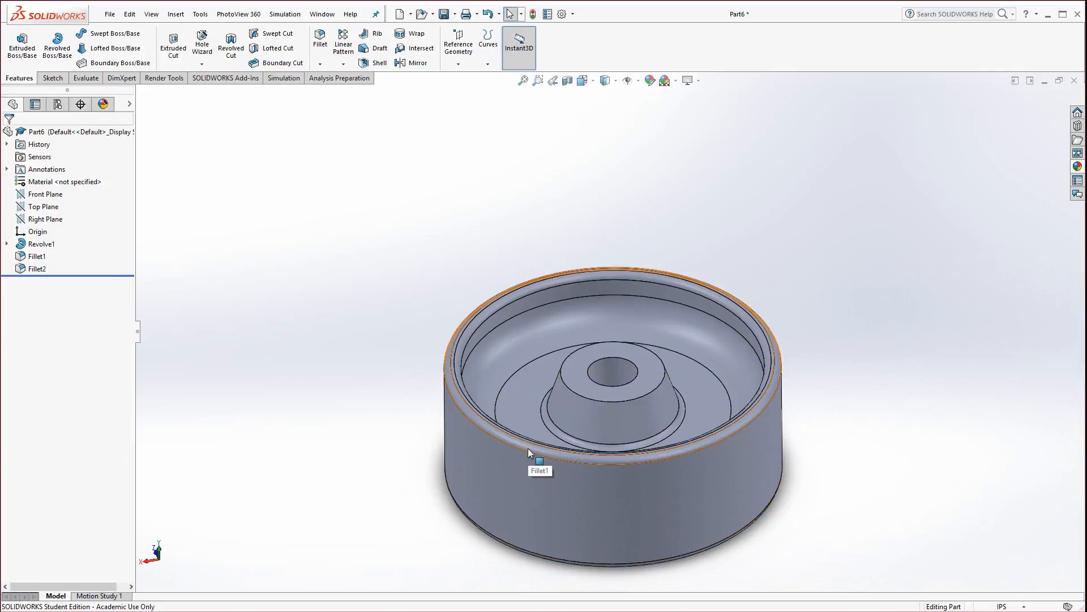
middle_click_drag(538, 226, 590, 370)
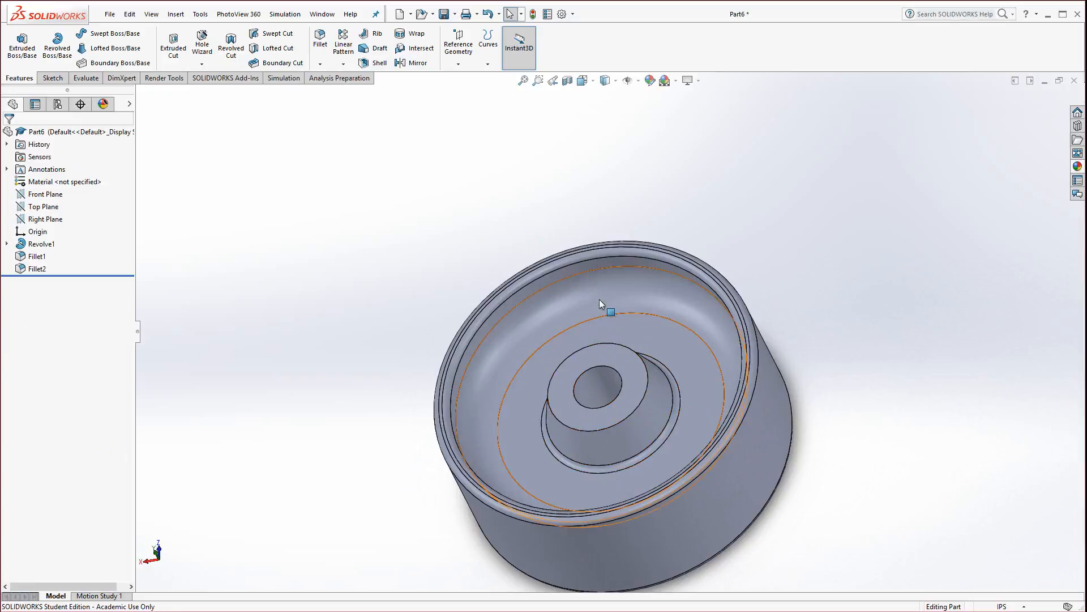
Step: Start a sketch on the hub's upper end face and look at it from the Top orientation
left_click(635, 376)
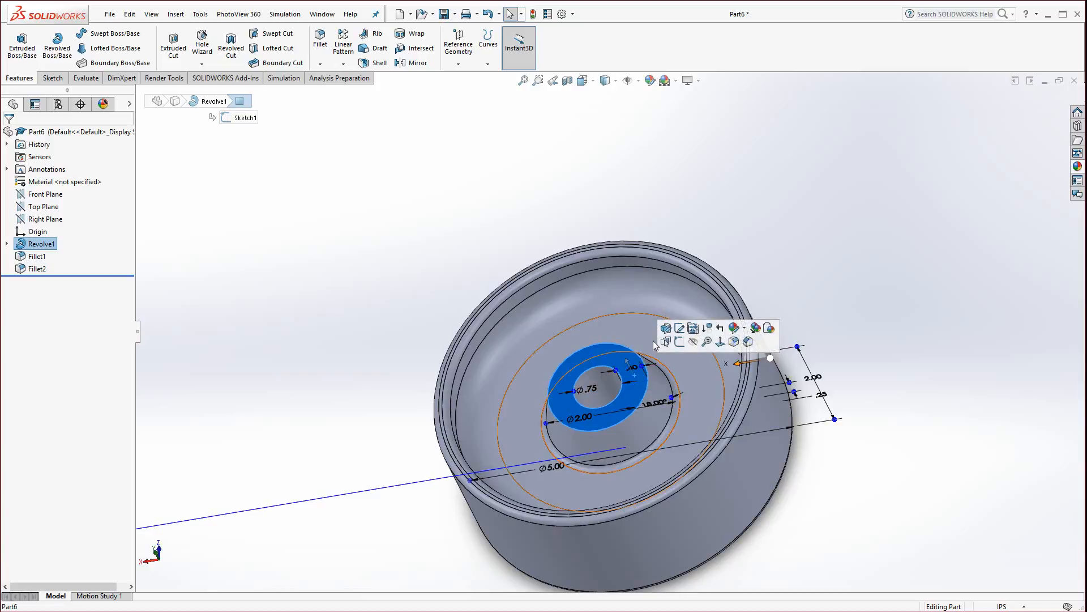
left_click(679, 346)
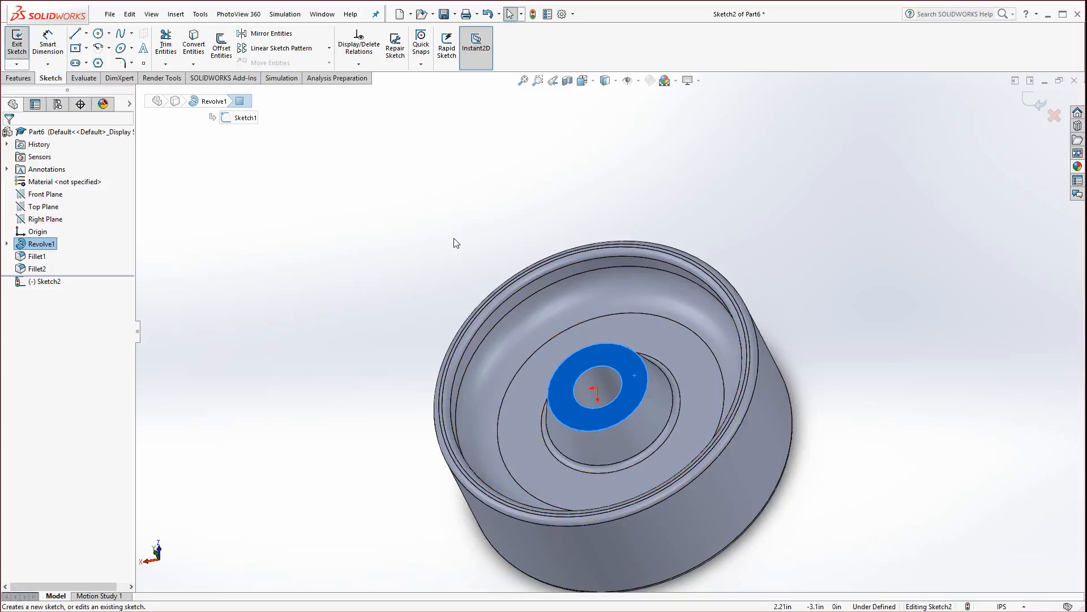
key("space")
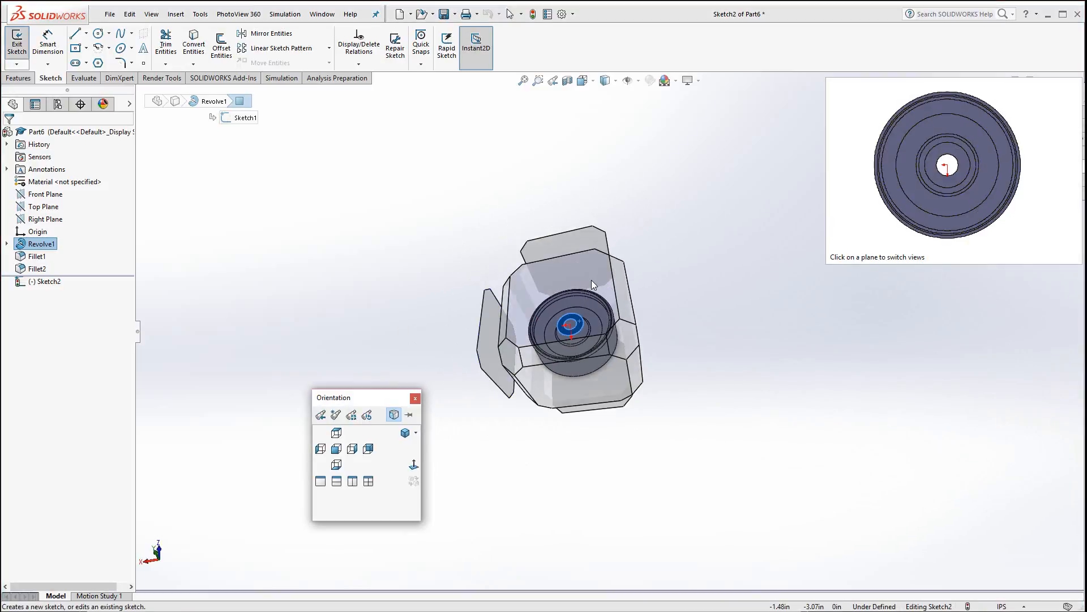
left_click(343, 438)
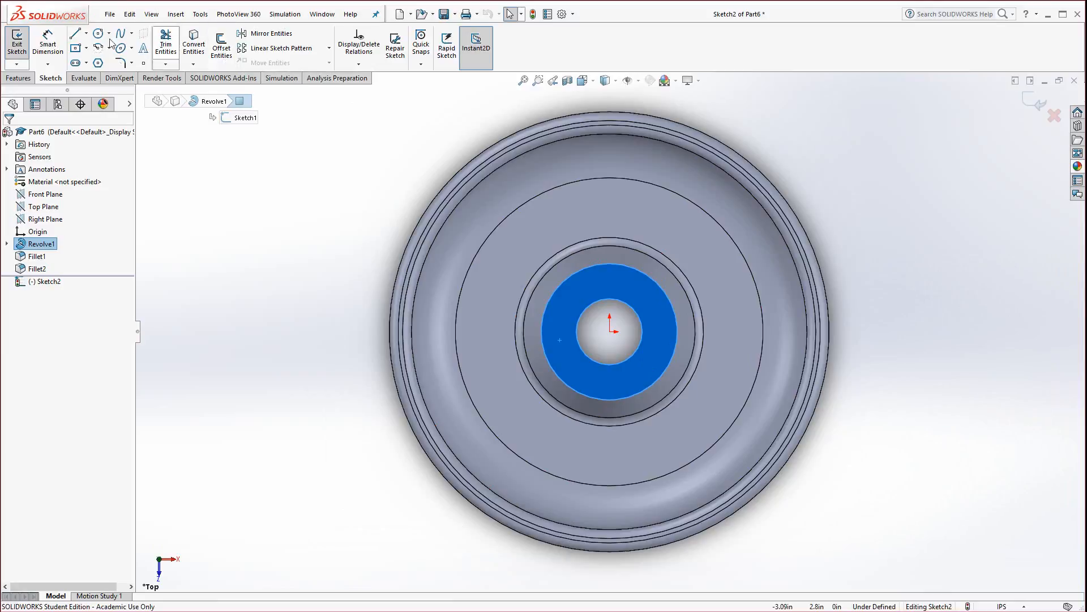
Step: Sketch a short vertical line directly above the hub and a short horizontal line to its right, both aligned with the origin
left_click(74, 34)
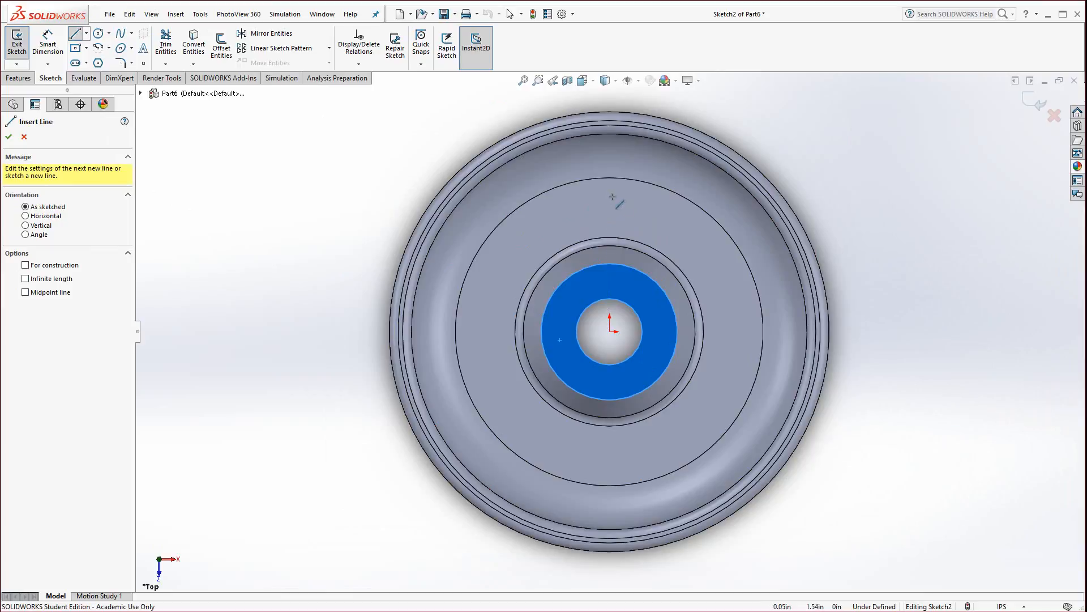
left_click(609, 189)
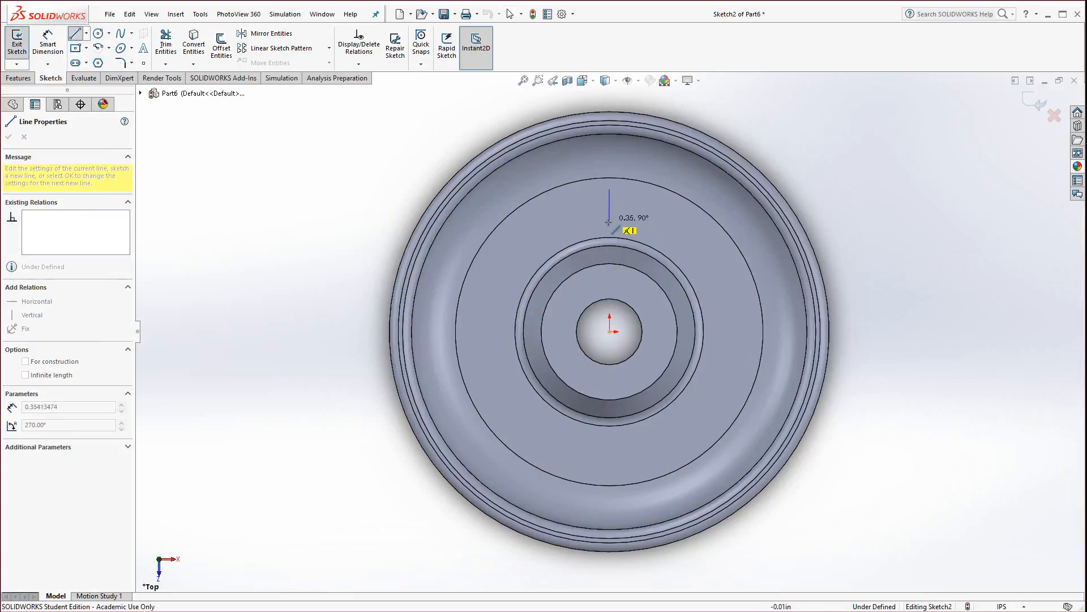
left_click(610, 226)
key("Escape")
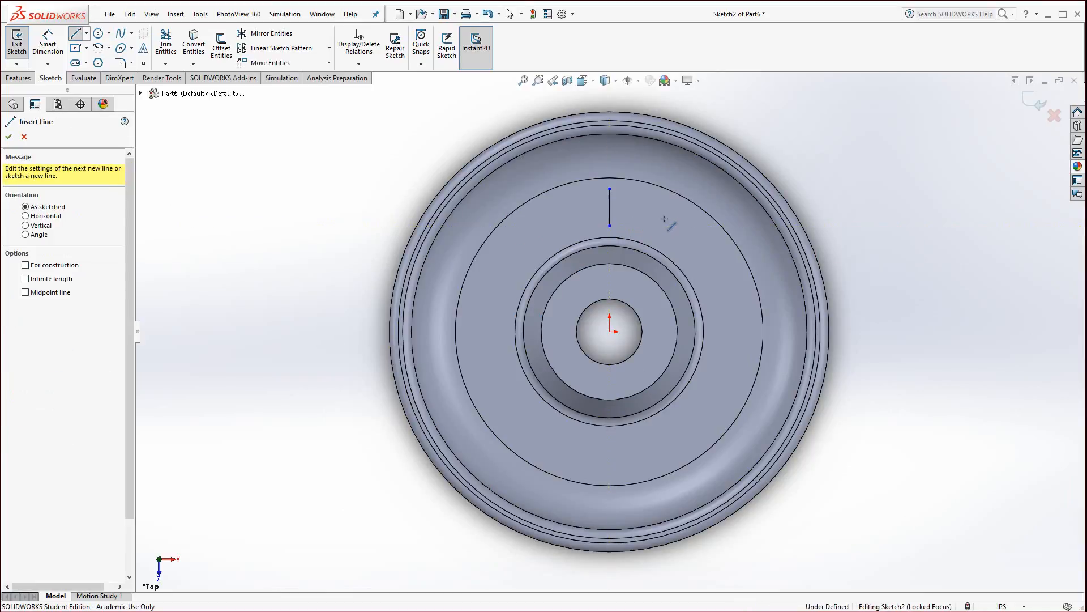
left_click(749, 332)
left_click(712, 332)
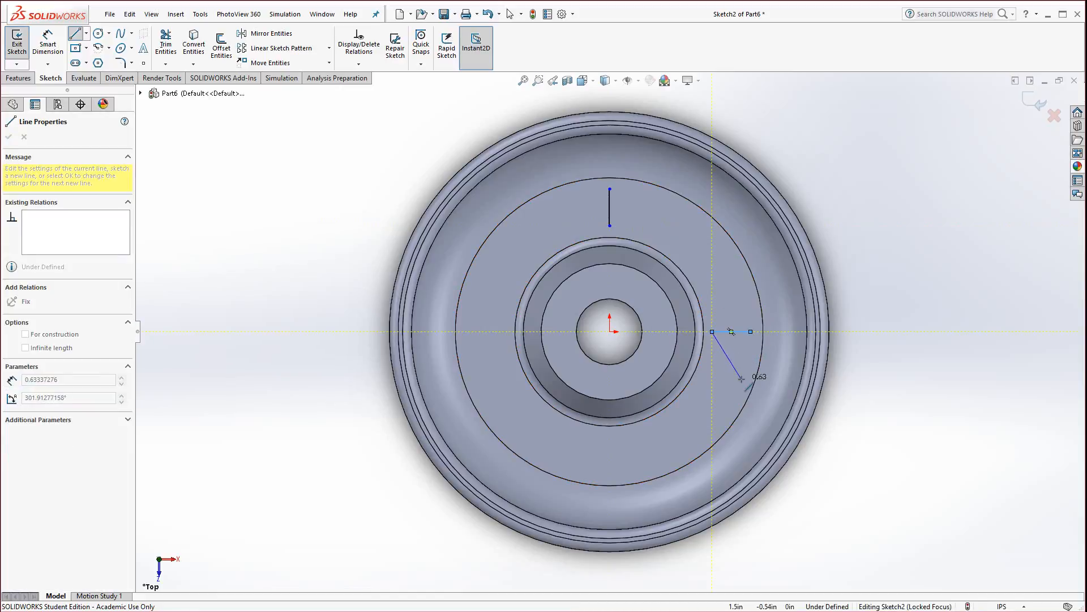
key("Escape")
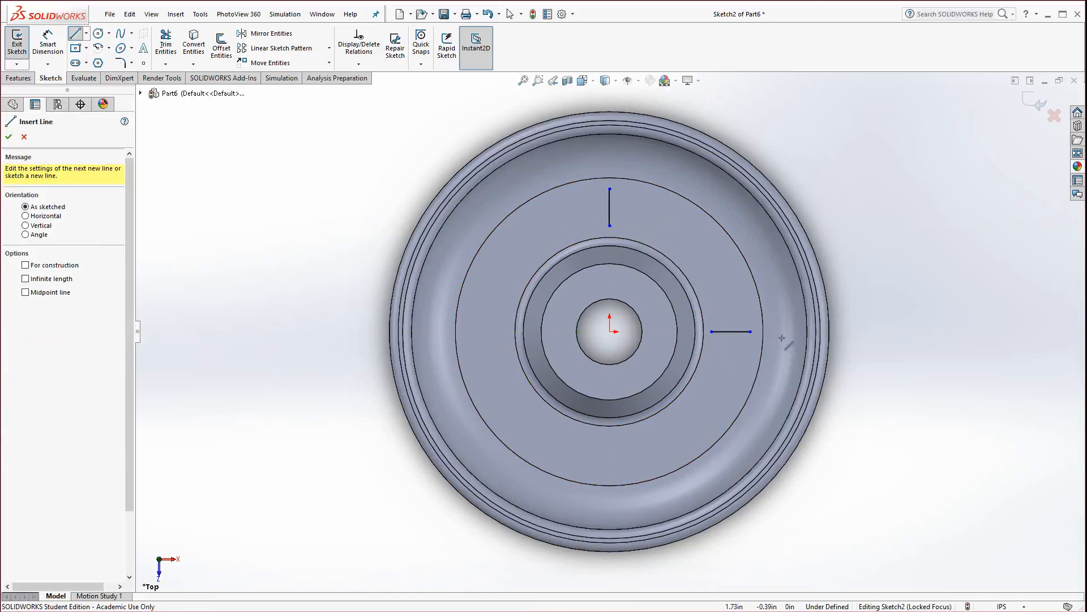
Step: Sketch a short vertical line directly below the hub and a short horizontal line to its left, both aligned with the origin
left_click(610, 440)
left_click(610, 478)
key("Escape")
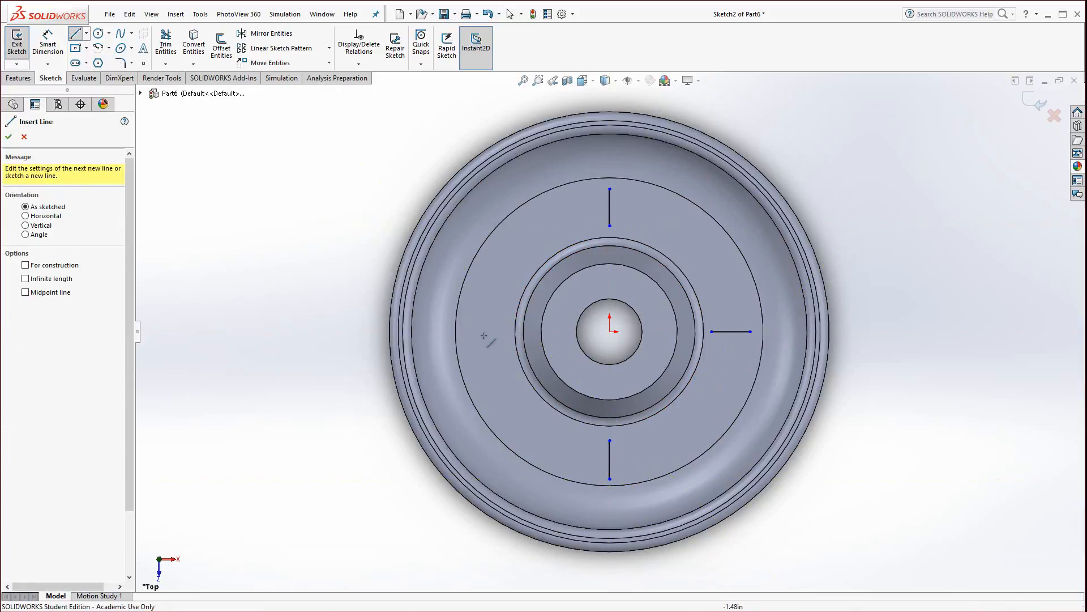
left_click(505, 331)
left_click(464, 331)
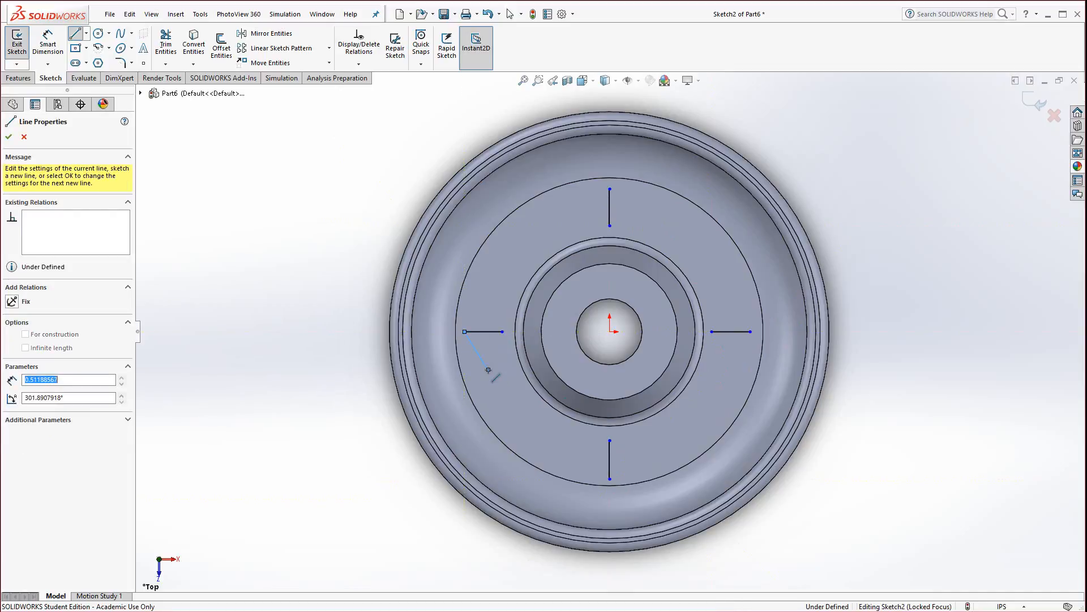
key("Escape")
Step: Start a Rib from the four sketched lines and set its thickness to 0.125 in
mouse_move(359, 479)
middle_mouse_down()
mouse_move(326, 415)
mouse_move(305, 318)
middle_mouse_up()
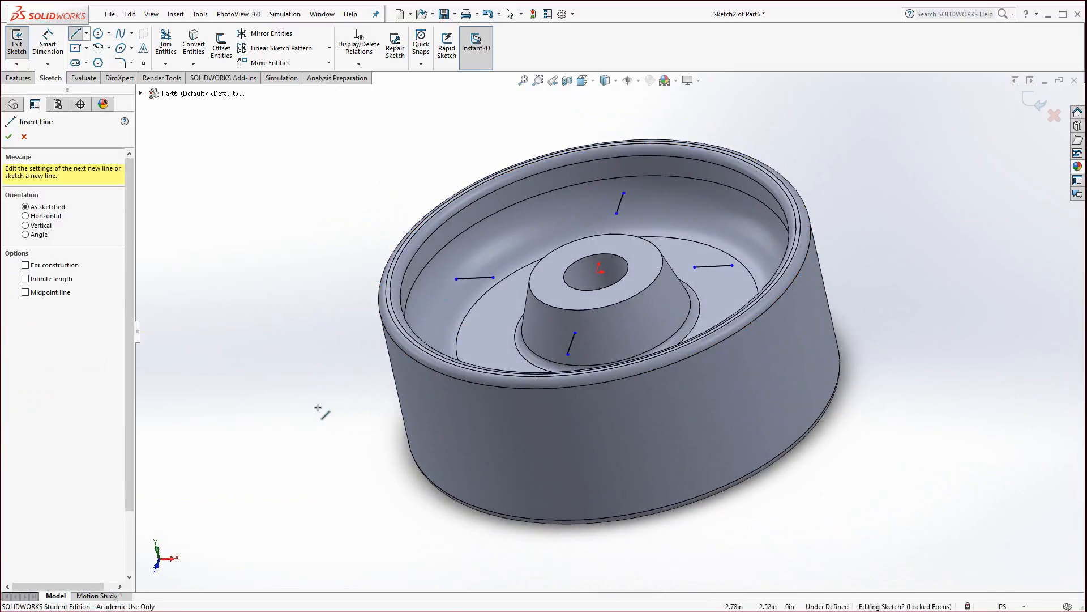
middle_click_drag(287, 325, 300, 344)
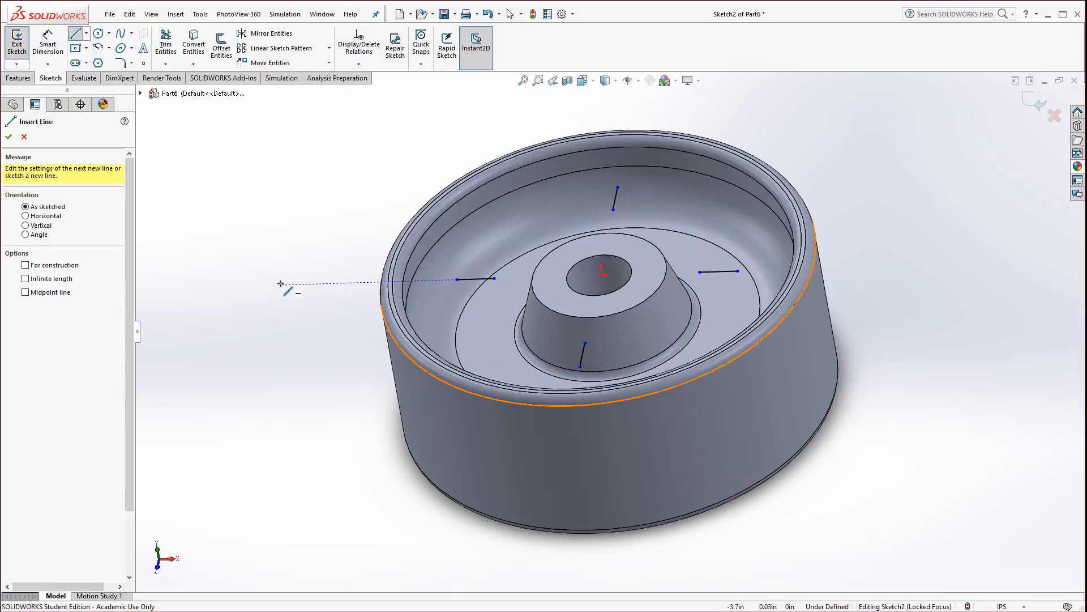
left_click(25, 80)
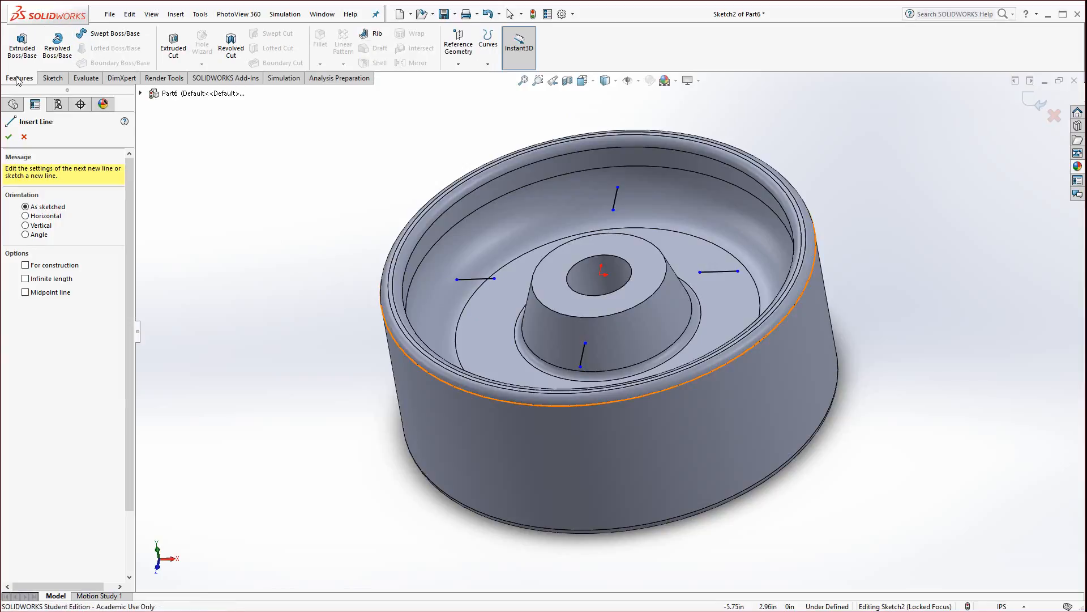
left_click(374, 34)
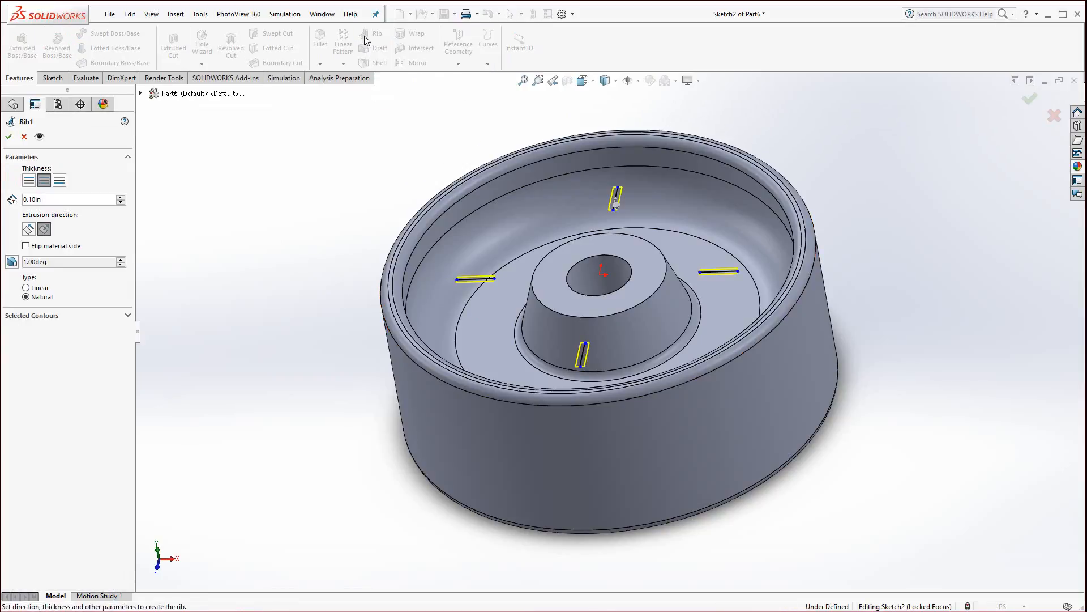
middle_click_drag(325, 327, 340, 371)
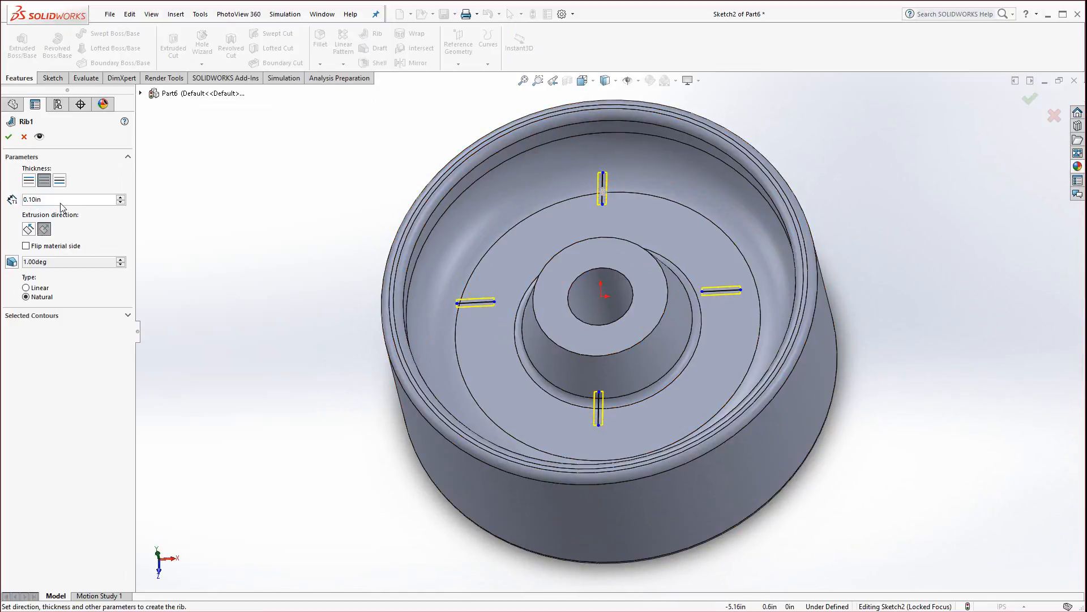
left_click_drag(61, 201, 1, 202)
type("0.125")
key("Return")
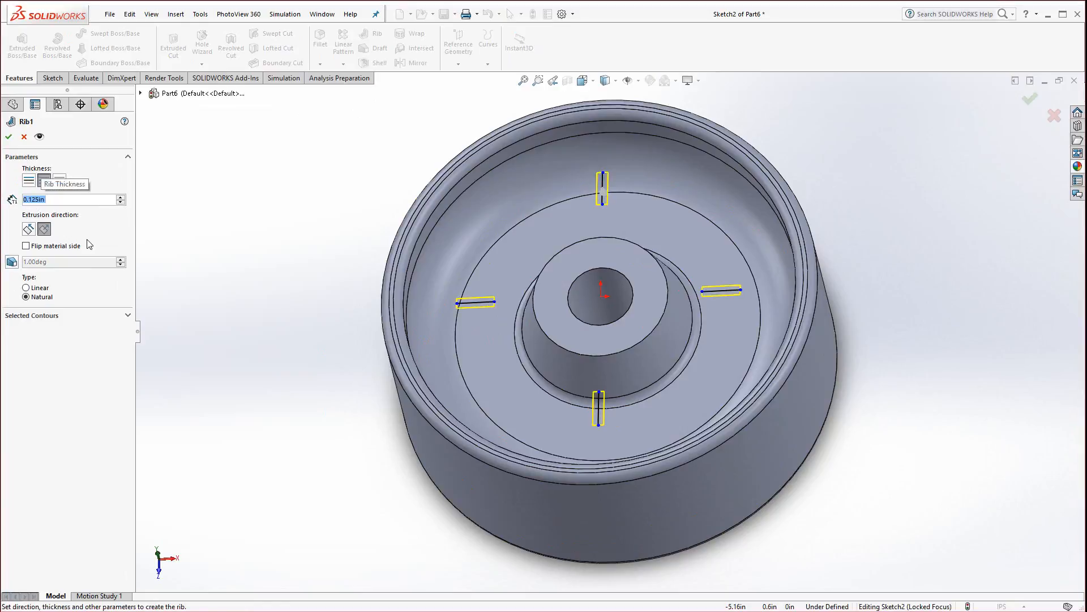
Step: Turn on outward draft for the rib, raise the draft angle by one increment, and complete the four spokes
left_click(17, 263)
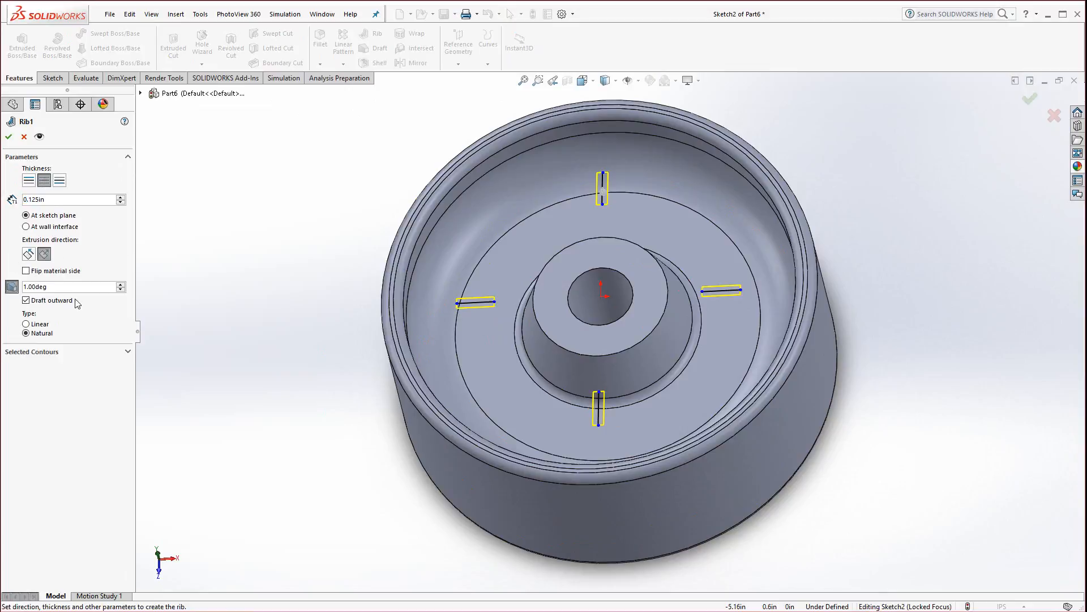
left_click(120, 285)
left_click(8, 138)
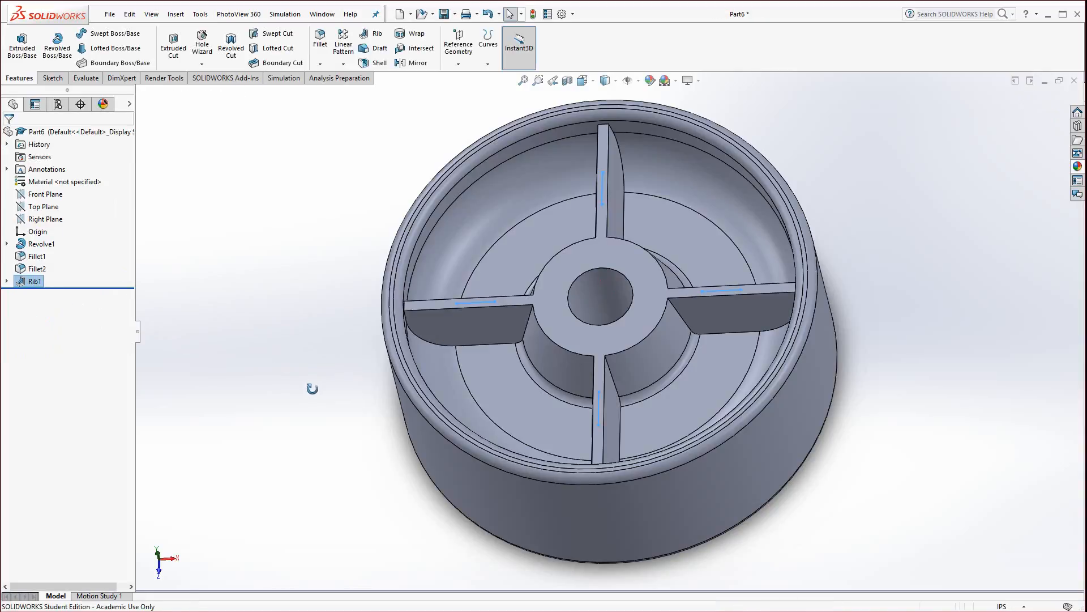
middle_click_drag(312, 388, 318, 402)
left_click(317, 403)
middle_click_drag(322, 453, 340, 397)
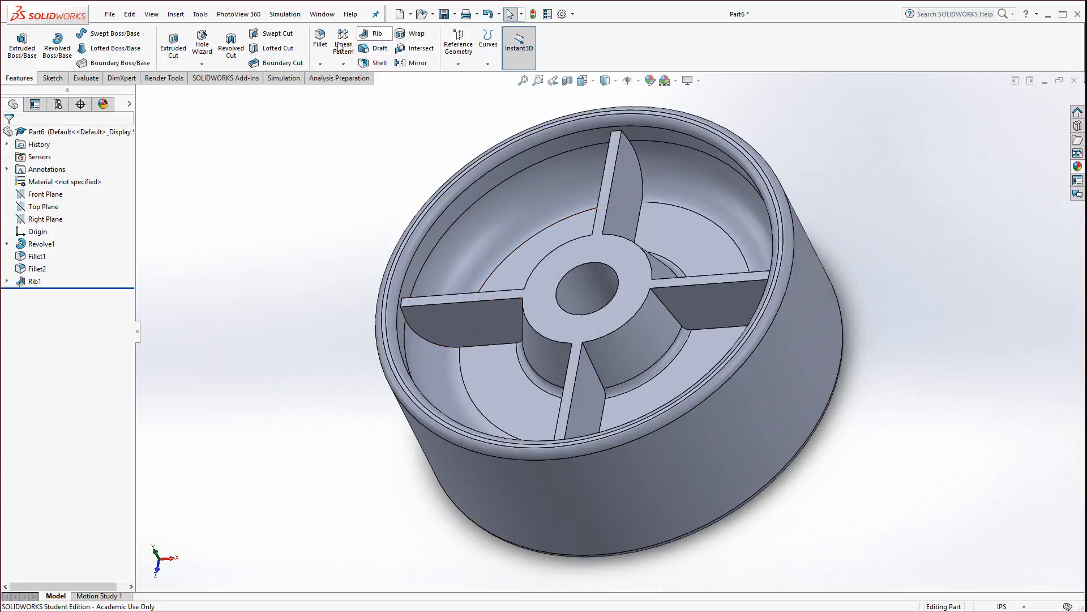
left_click(321, 41)
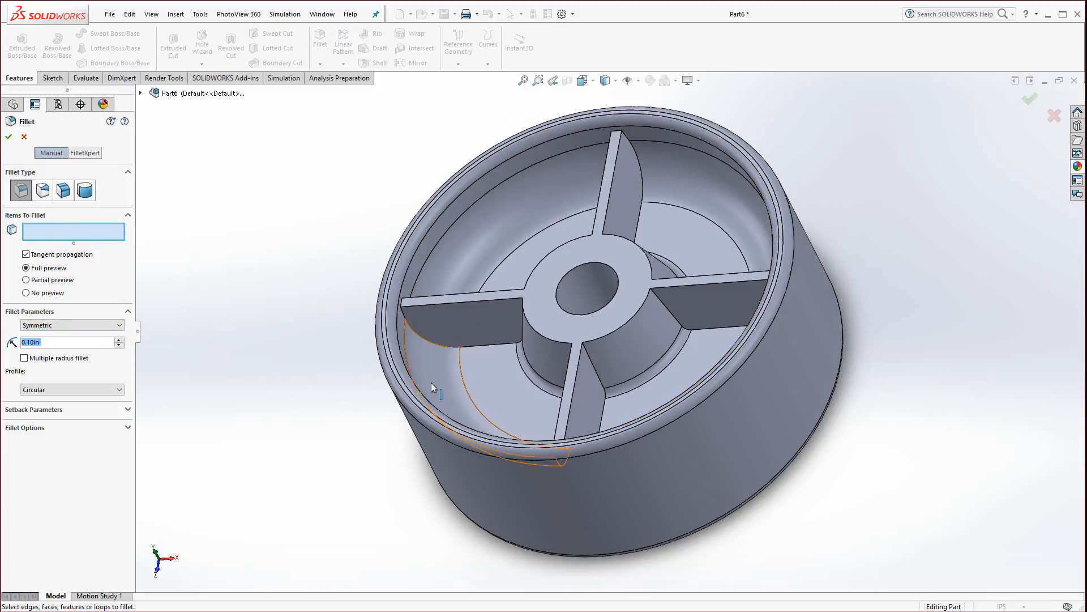
left_click(493, 369)
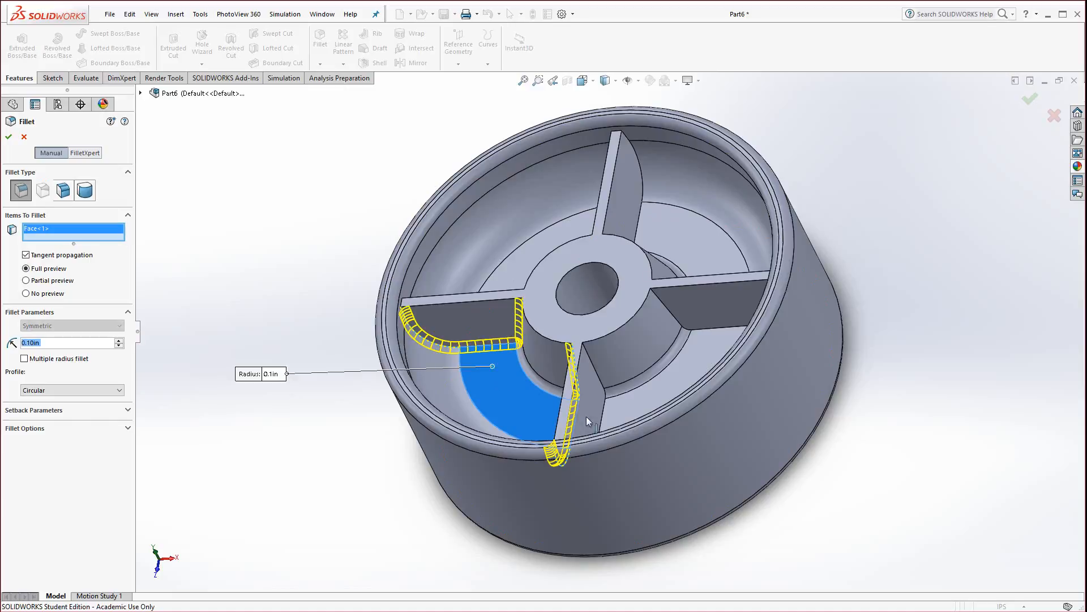
left_click(713, 346)
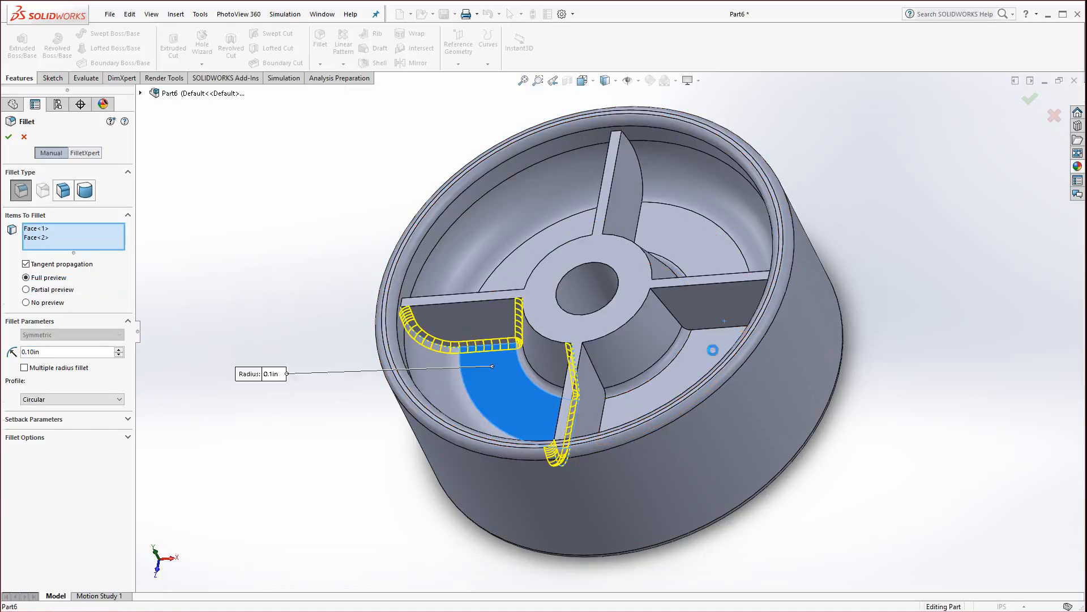
left_click(698, 250)
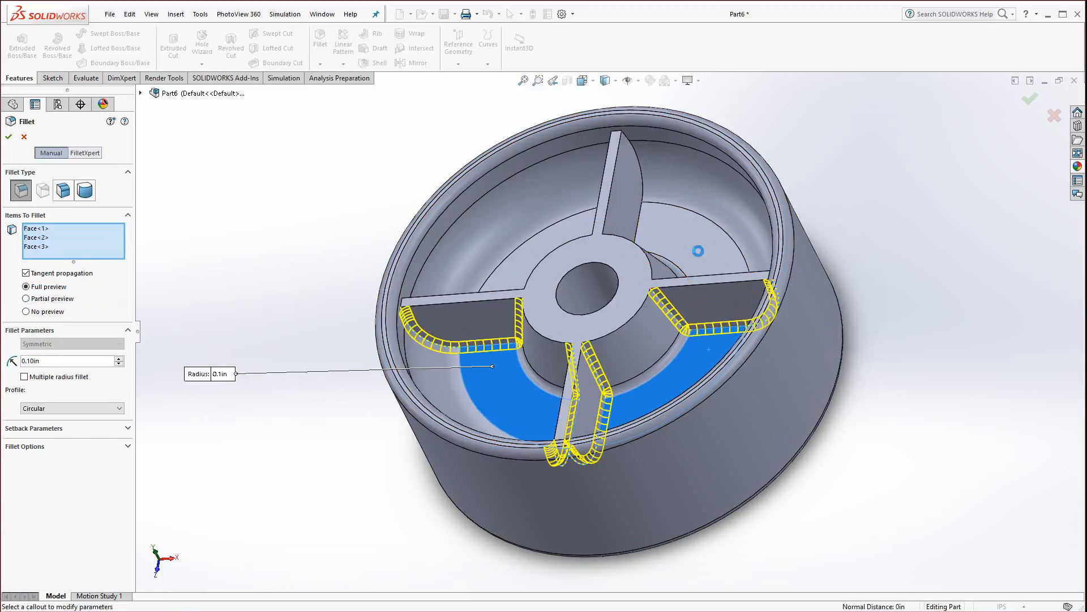
left_click(509, 263)
middle_click_drag(570, 381, 560, 355)
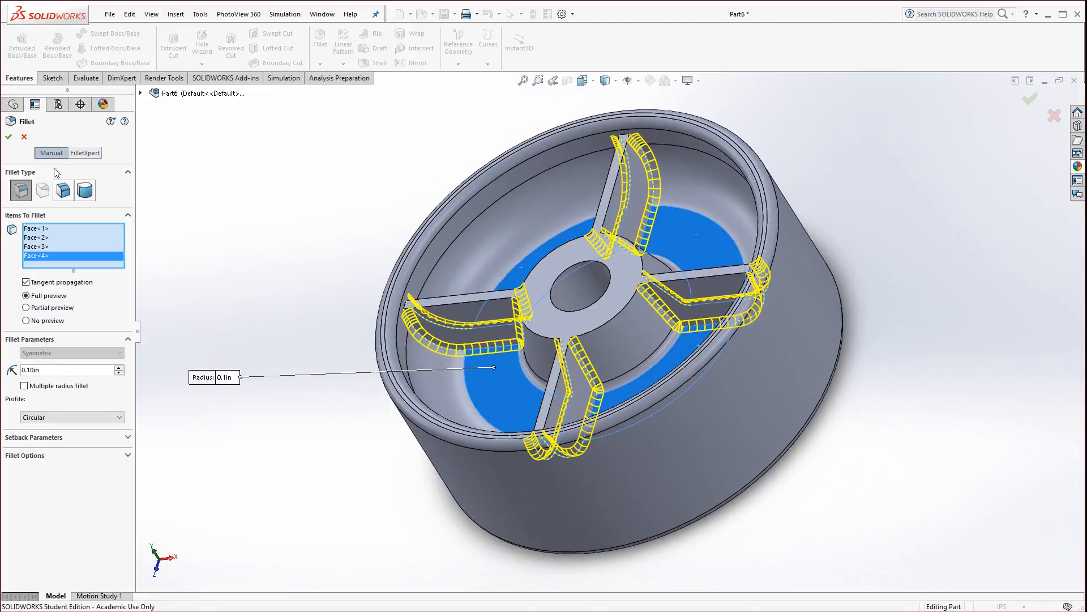
left_click(24, 138)
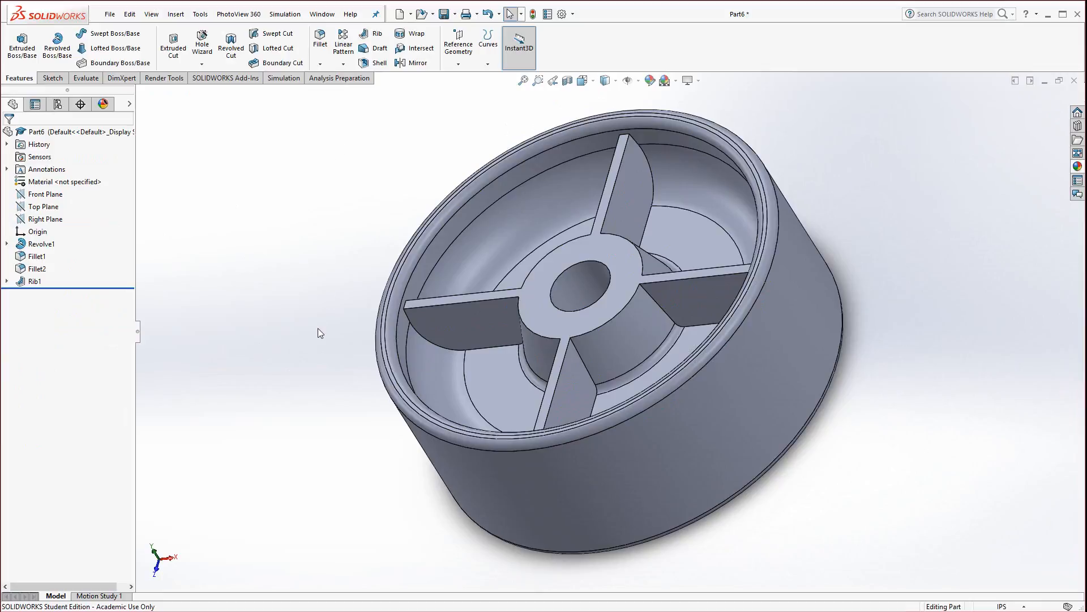
middle_click_drag(317, 328, 330, 273)
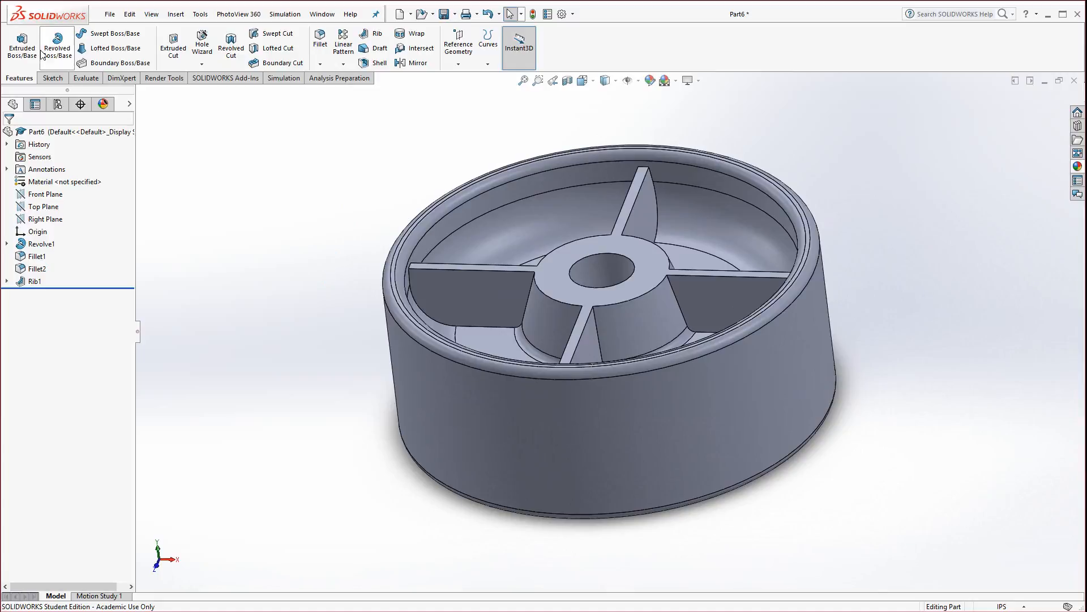
left_click(53, 78)
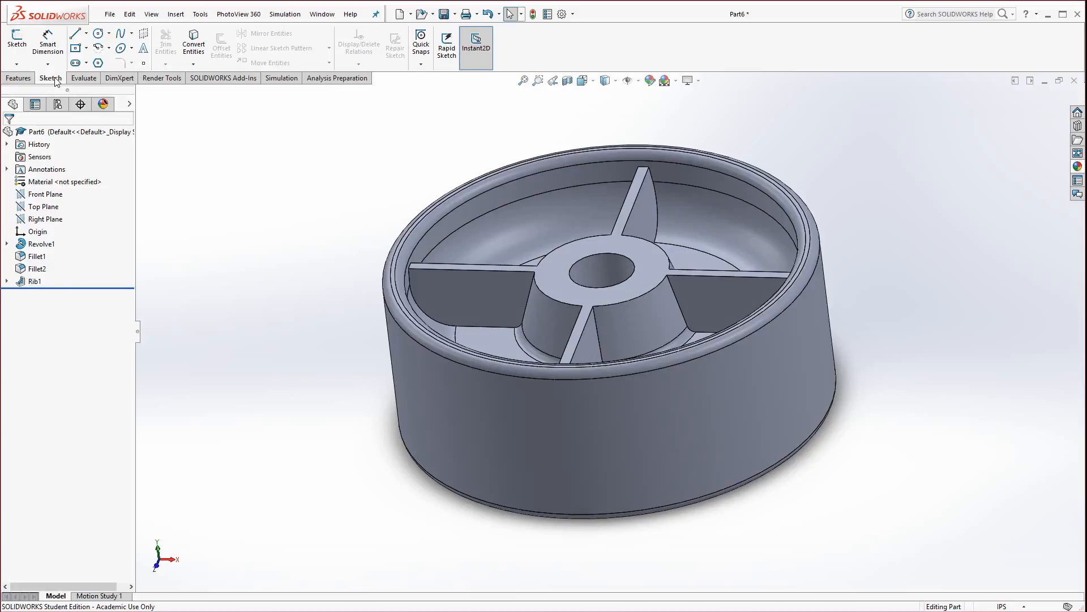
left_click(22, 79)
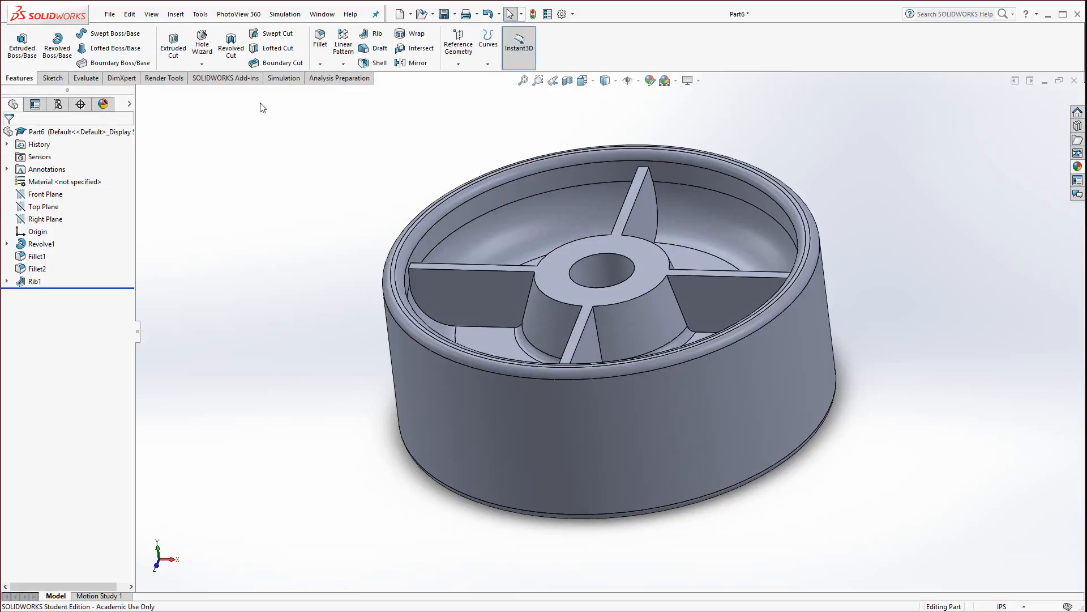
mouse_move(233, 301)
middle_mouse_down()
mouse_move(260, 267)
mouse_move(235, 317)
middle_mouse_up()
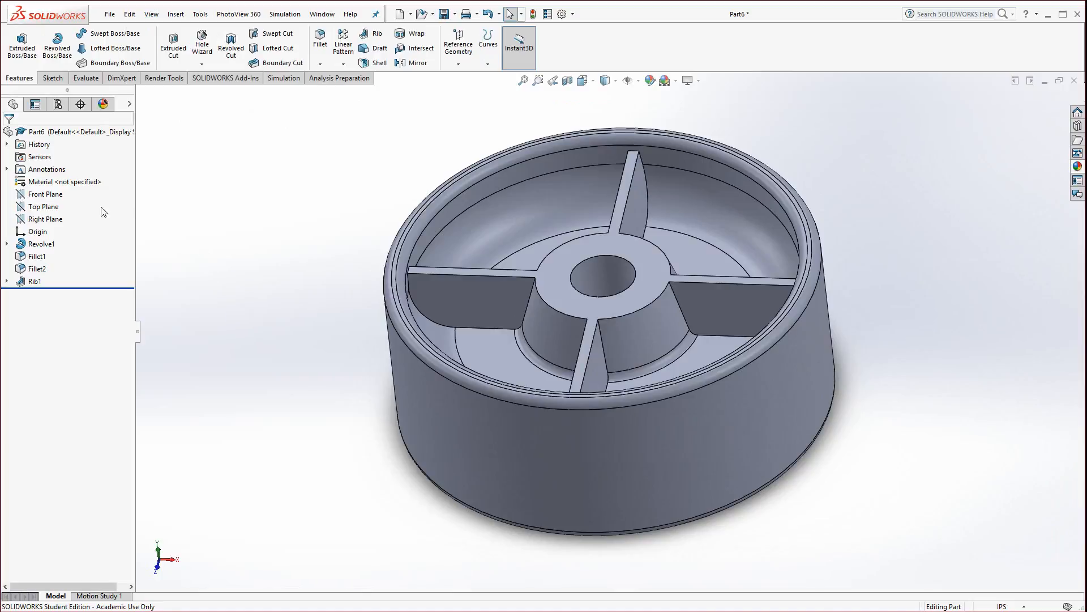
Step: Mirror the four-spoke rib feature about the Top Plane to the opposite side of the wheel
left_click(40, 211)
mouse_move(274, 371)
middle_mouse_down()
mouse_move(296, 280)
mouse_move(286, 246)
mouse_move(269, 362)
middle_mouse_up()
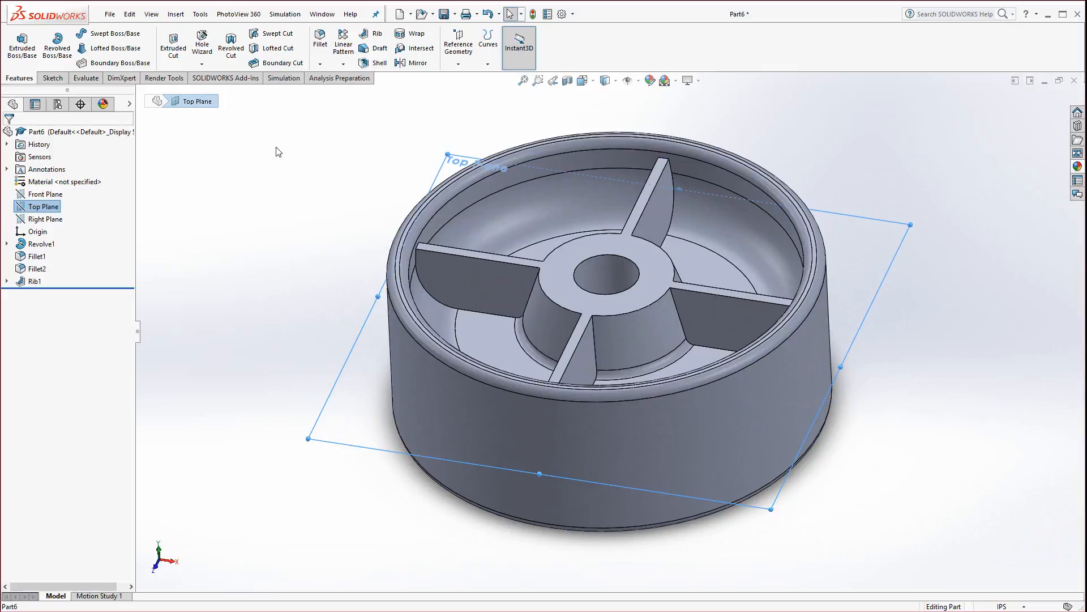
left_click(412, 63)
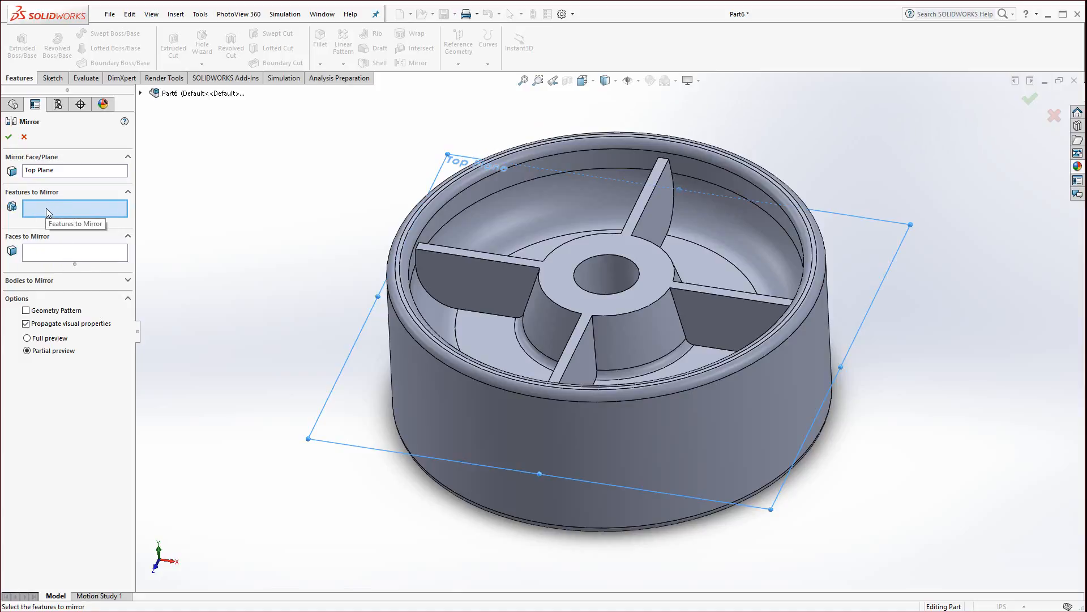
left_click(482, 287)
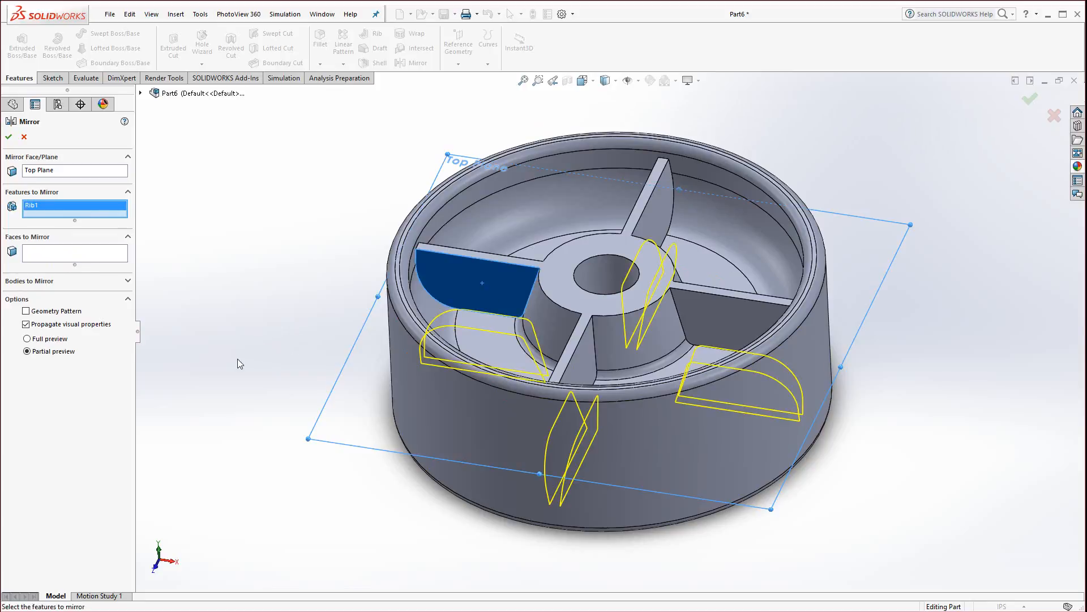
middle_click_drag(238, 364, 209, 309)
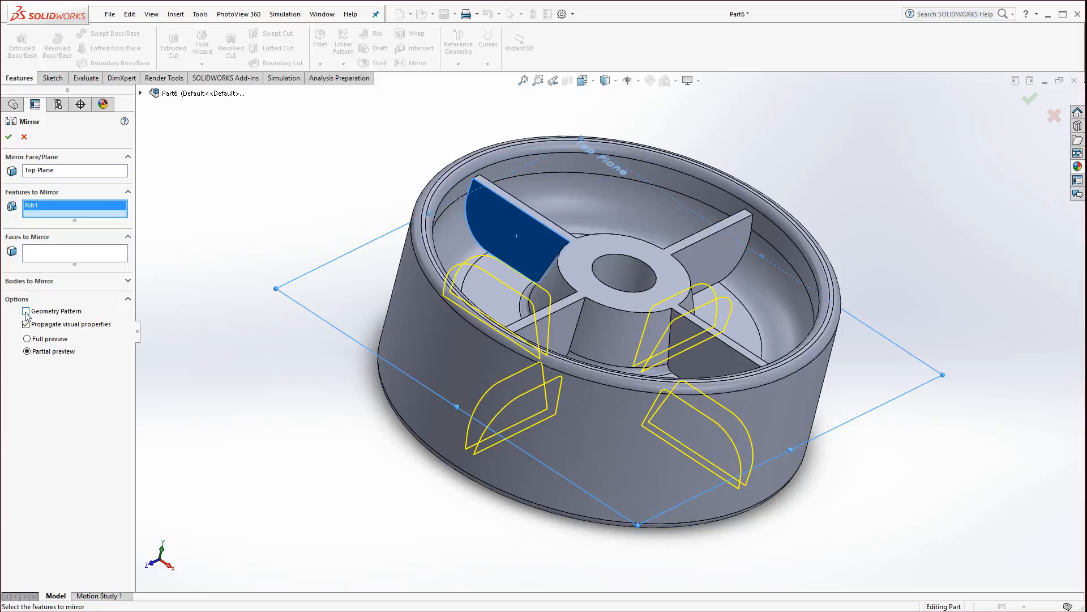
left_click(13, 140)
Step: Start a 0.10 in constant-radius fillet on the four web faces between the ribs on one side of the wheel
middle_click_drag(236, 333, 281, 376)
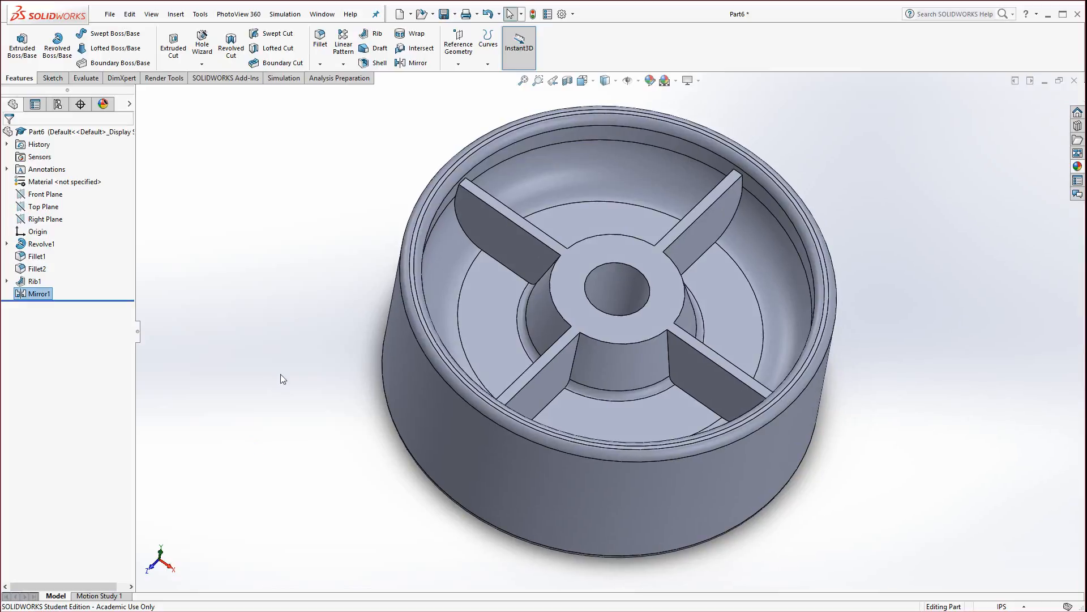
left_click(320, 40)
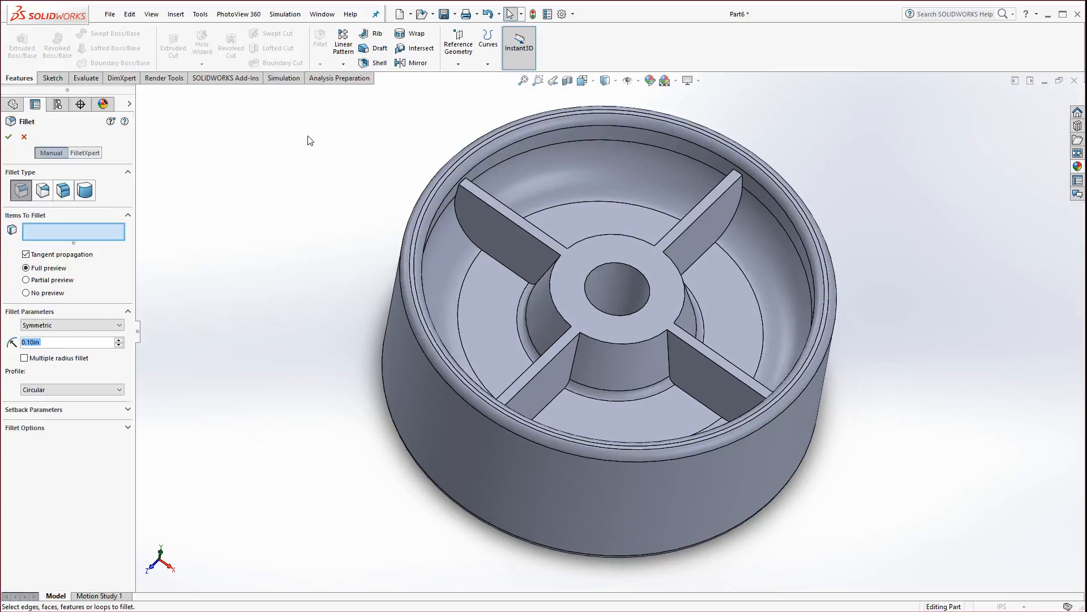
left_click(491, 308)
left_click(616, 212)
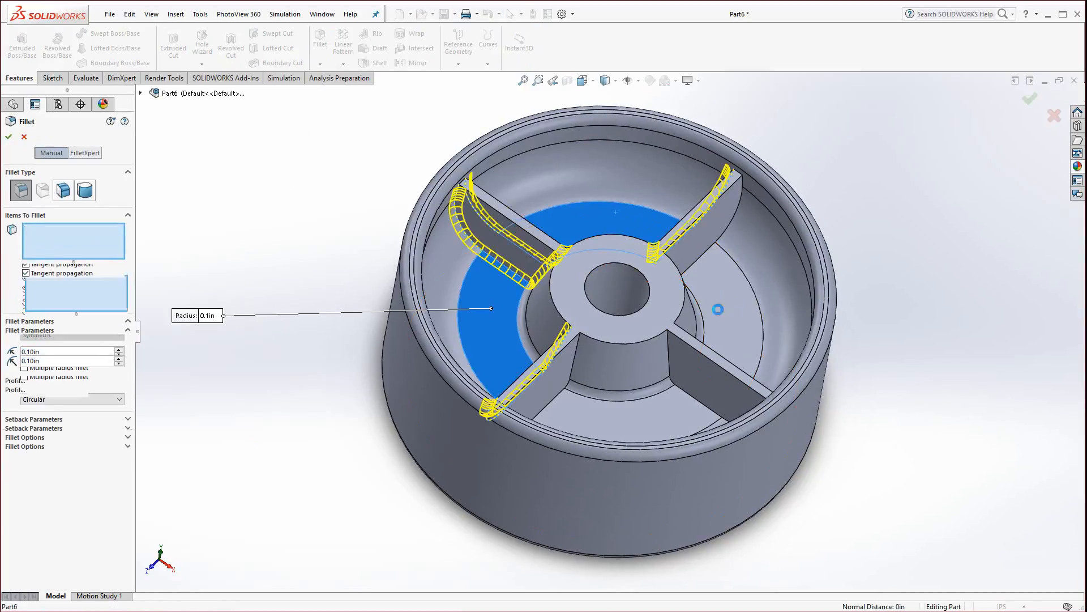
left_click(717, 309)
left_click(720, 426)
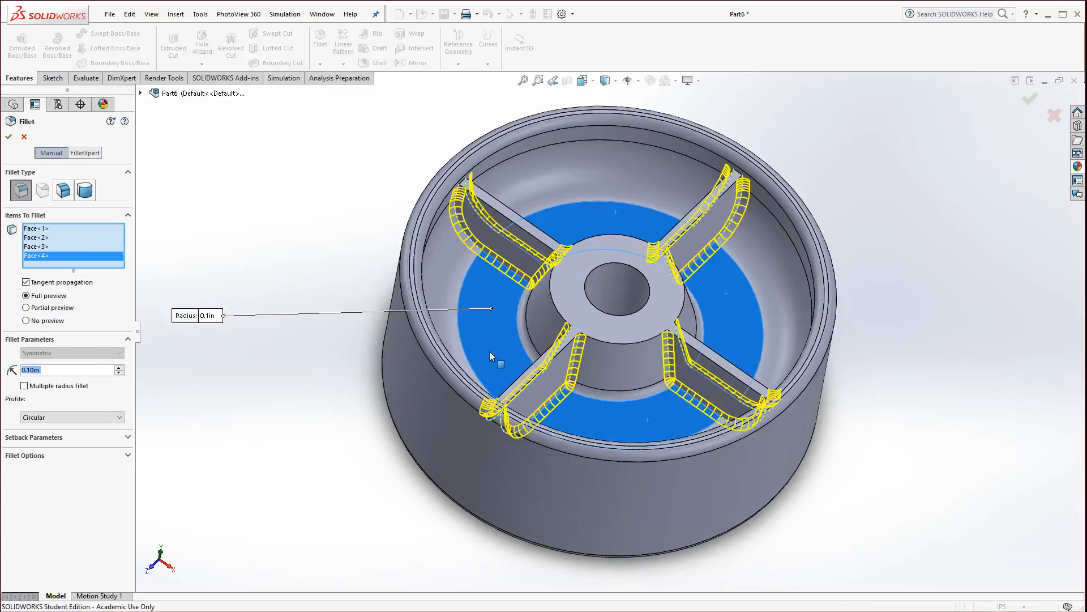
Step: Add the four web faces between the ribs on the wheel's opposite side and complete the 0.10 in fillet
middle_click_drag(490, 355, 729, 300)
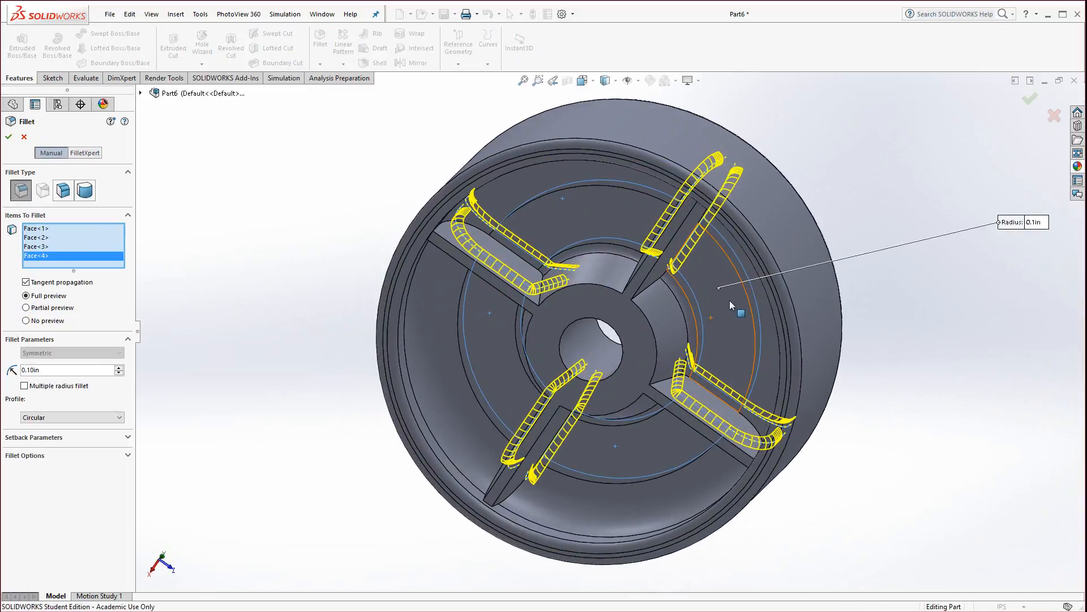
left_click(730, 300)
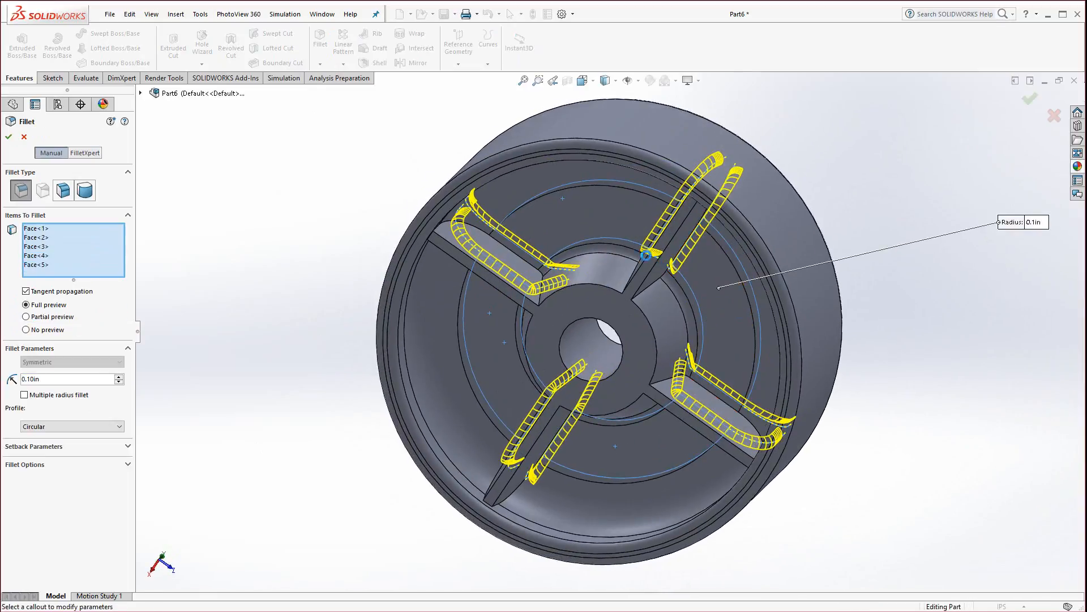
left_click(488, 346)
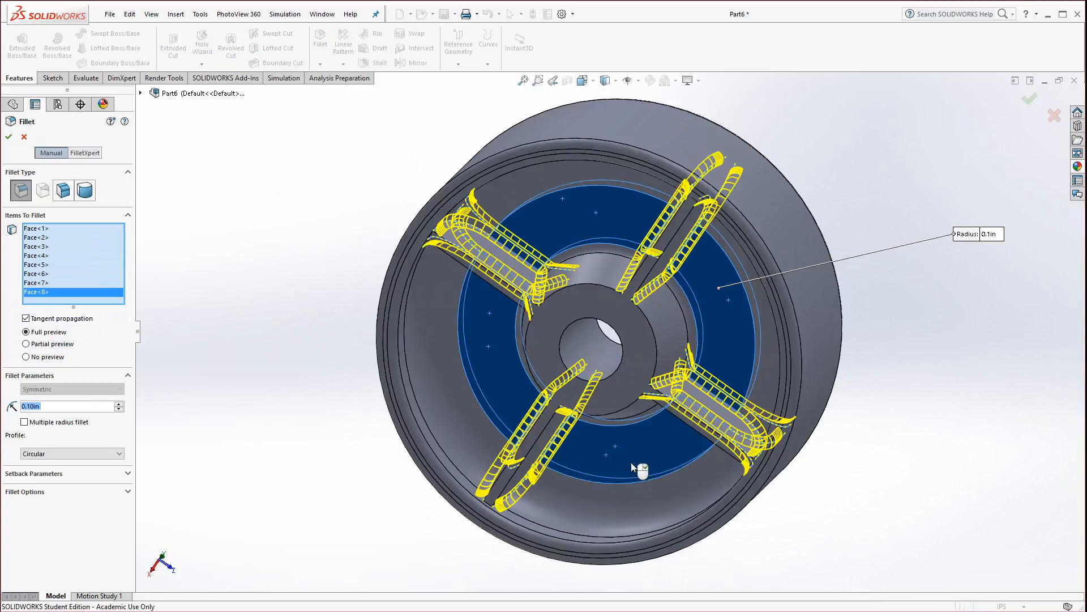
middle_click_drag(631, 462, 545, 400)
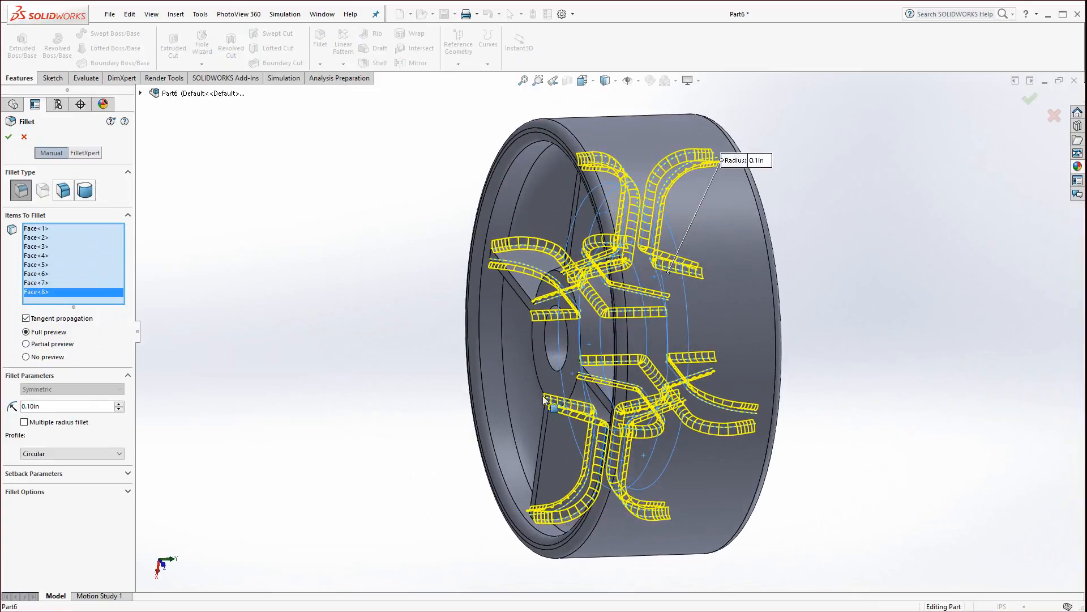
left_click(8, 136)
Step: Apply the gloss blue car paint appearance to the whole 0.50 in fillet feature inside the rim
middle_click_drag(307, 295, 559, 342)
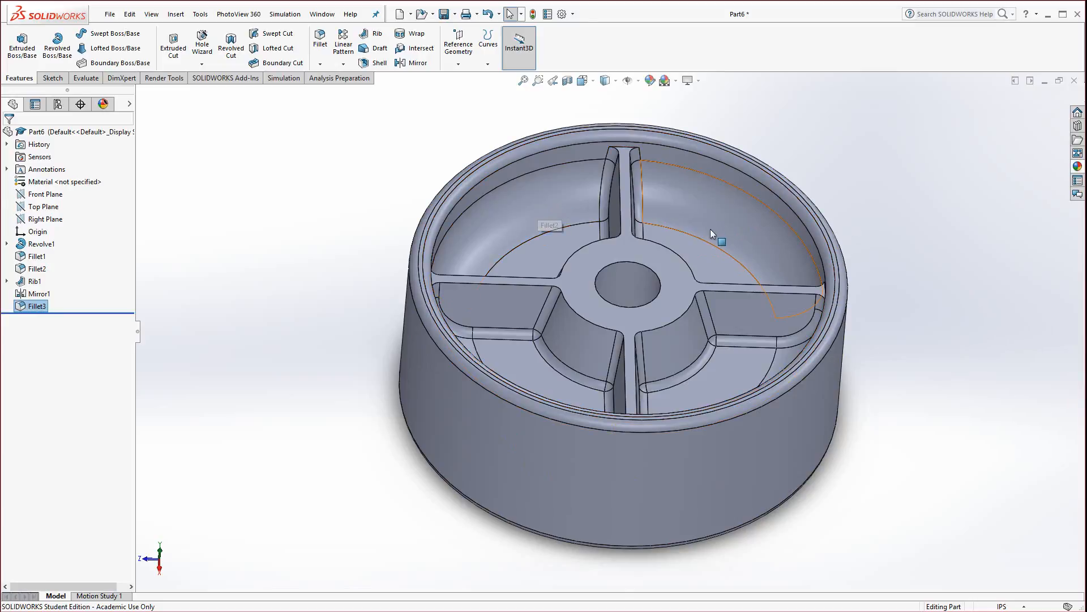
left_click(740, 226)
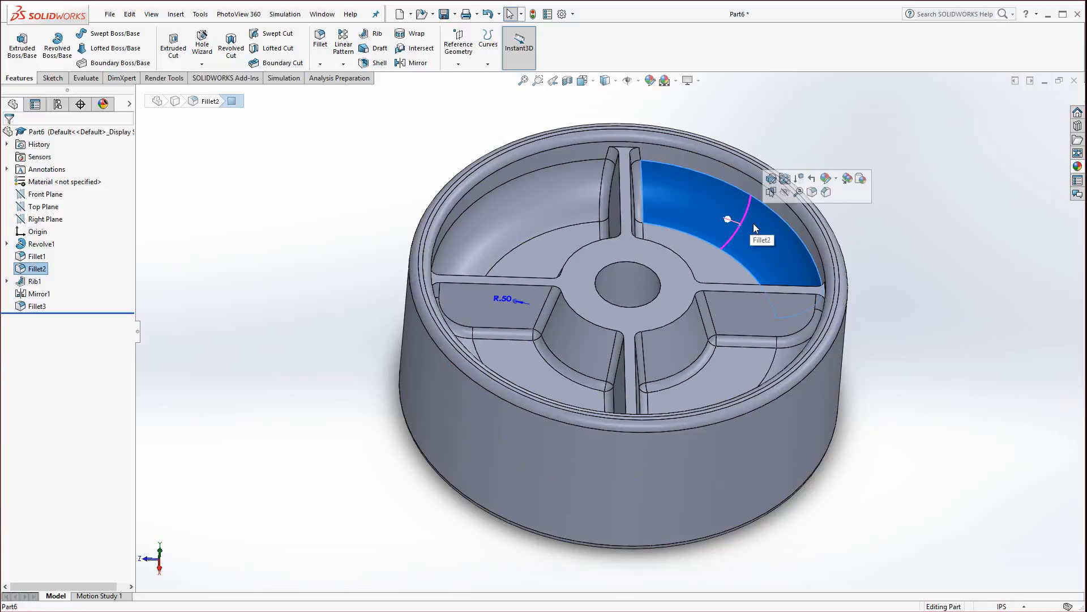
left_click(837, 183)
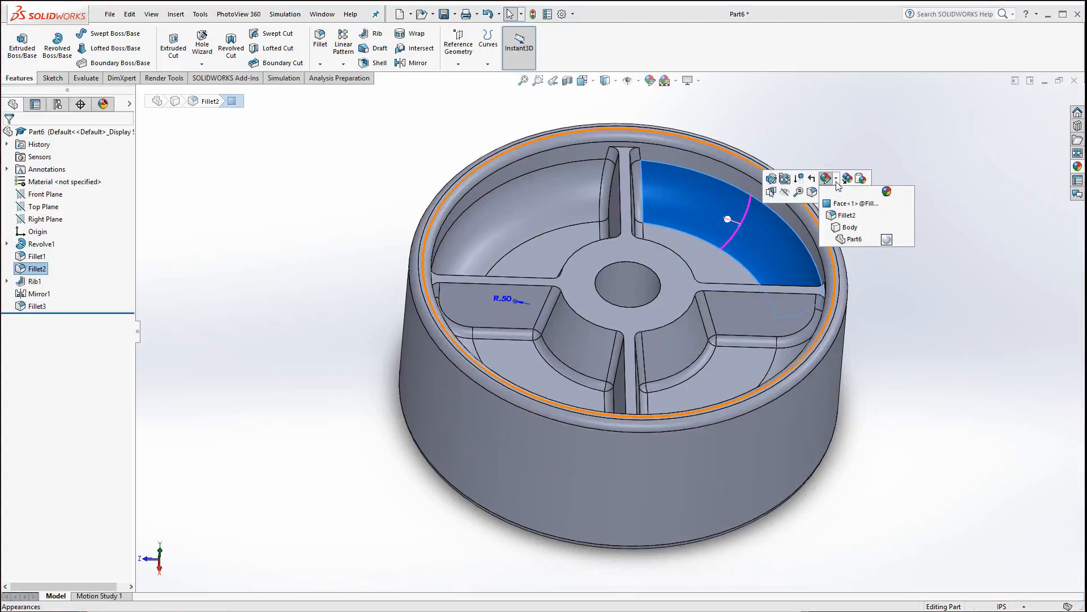
left_click(846, 216)
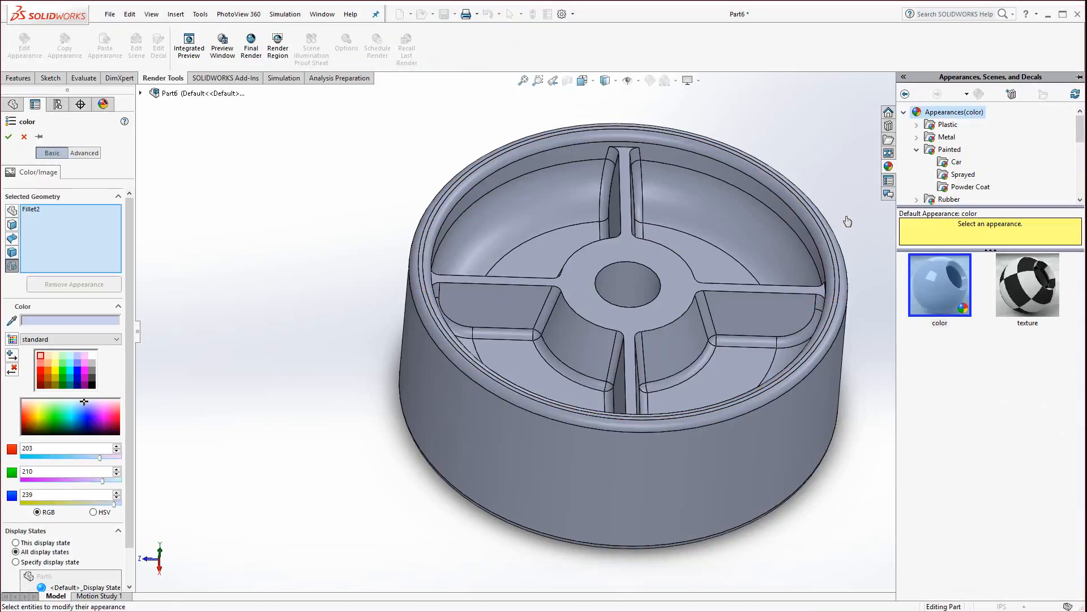
left_click(957, 162)
left_click(1026, 467)
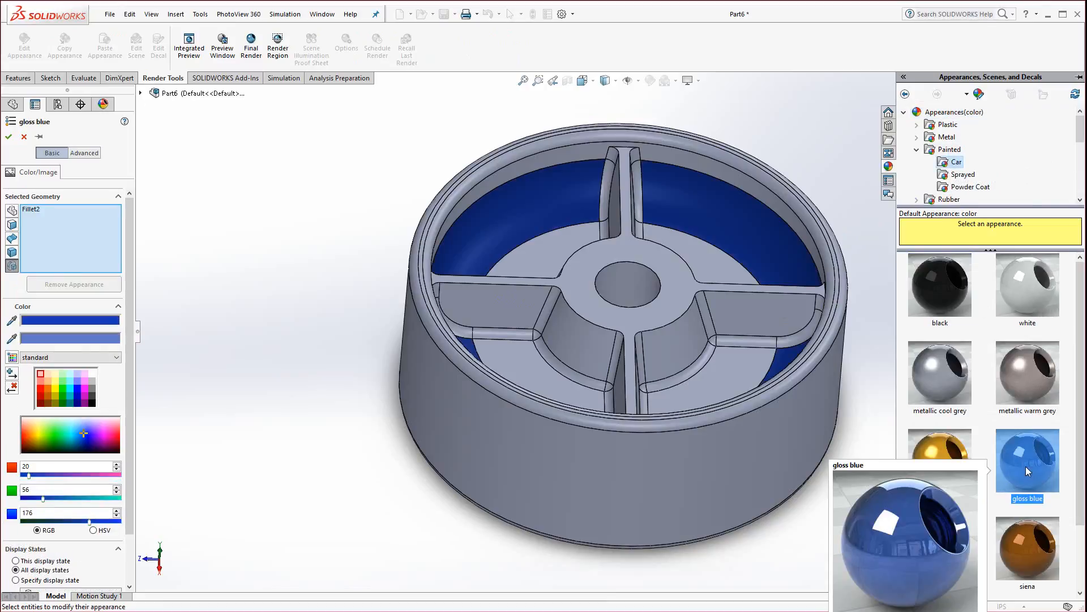
left_click(7, 137)
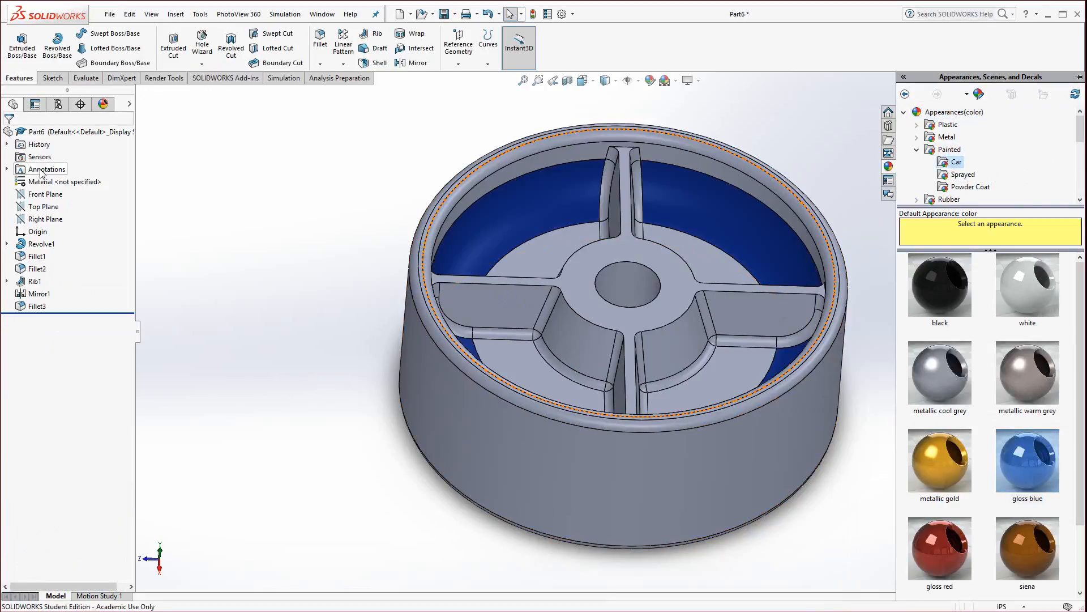
Step: Open the appearance settings for the entire part, starting from the wheel's outer face
left_click(752, 448)
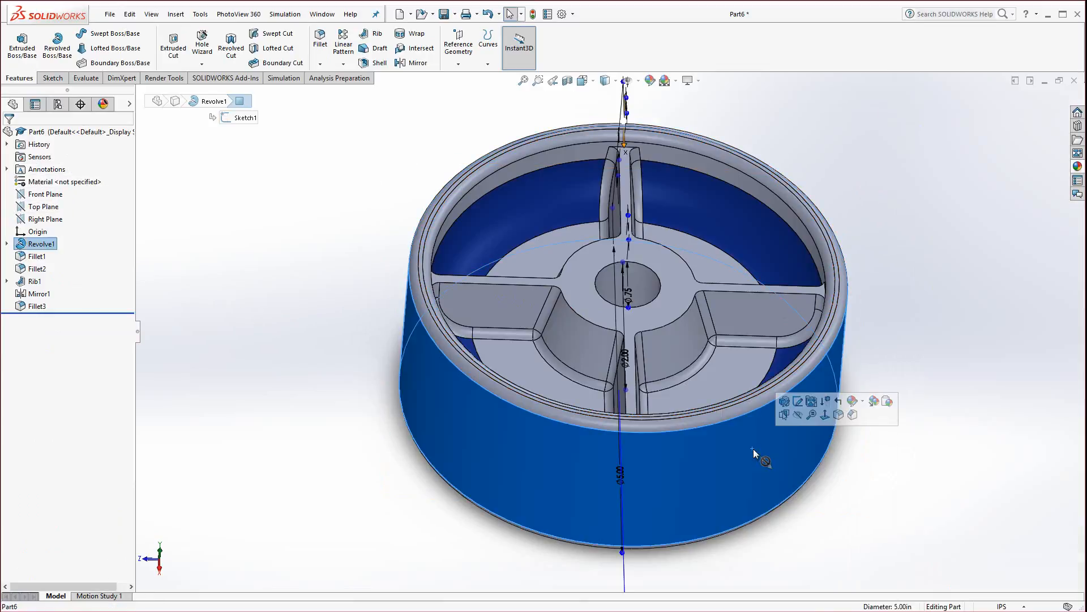
left_click(863, 401)
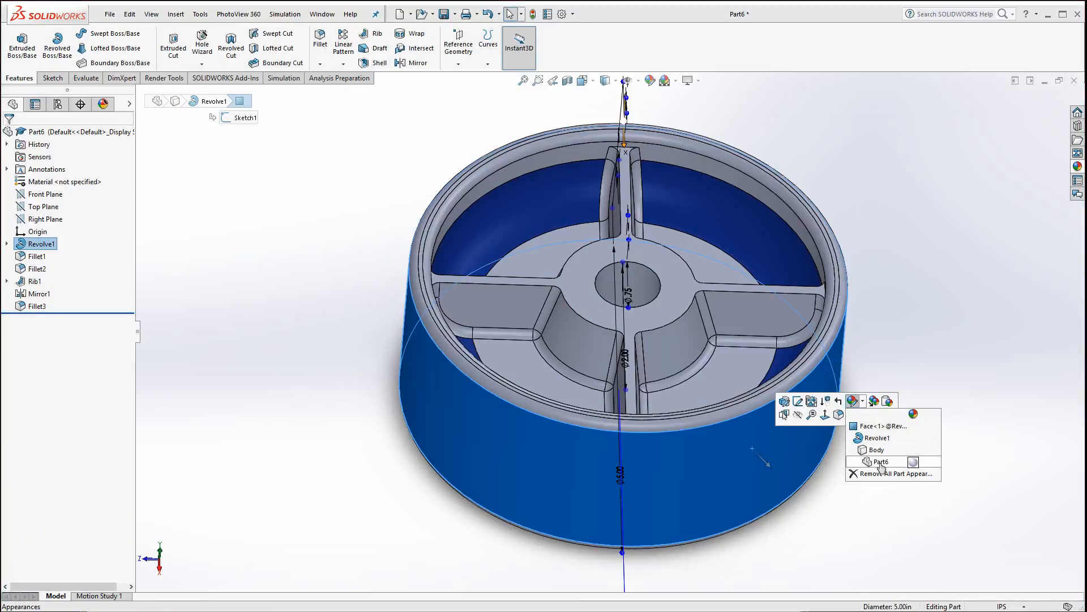
left_click(913, 462)
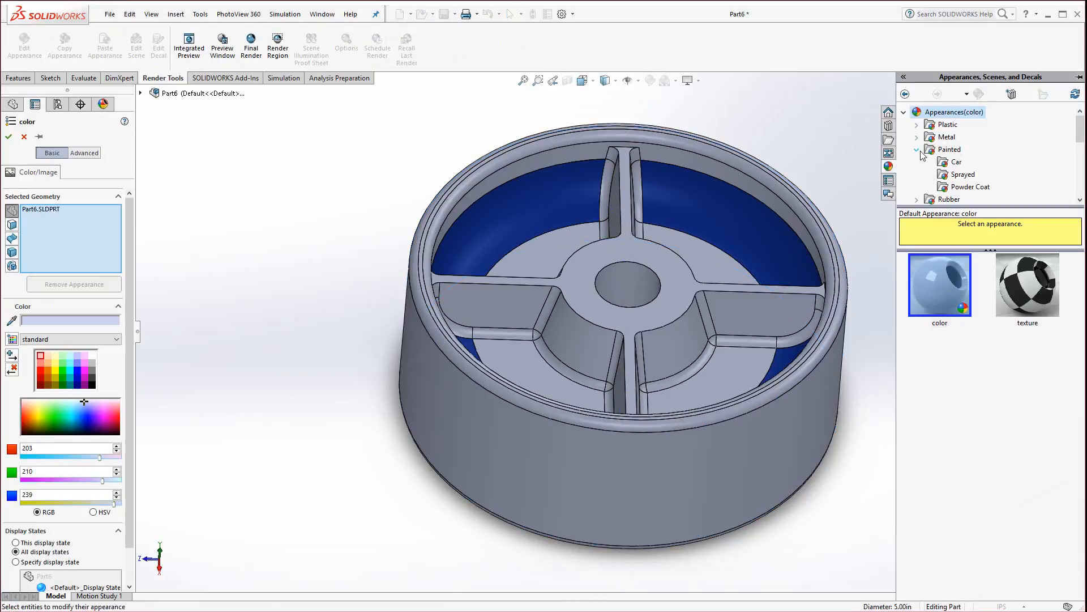
Step: Look through the clear plastic appearances for a transparent finish for the part
left_click(917, 125)
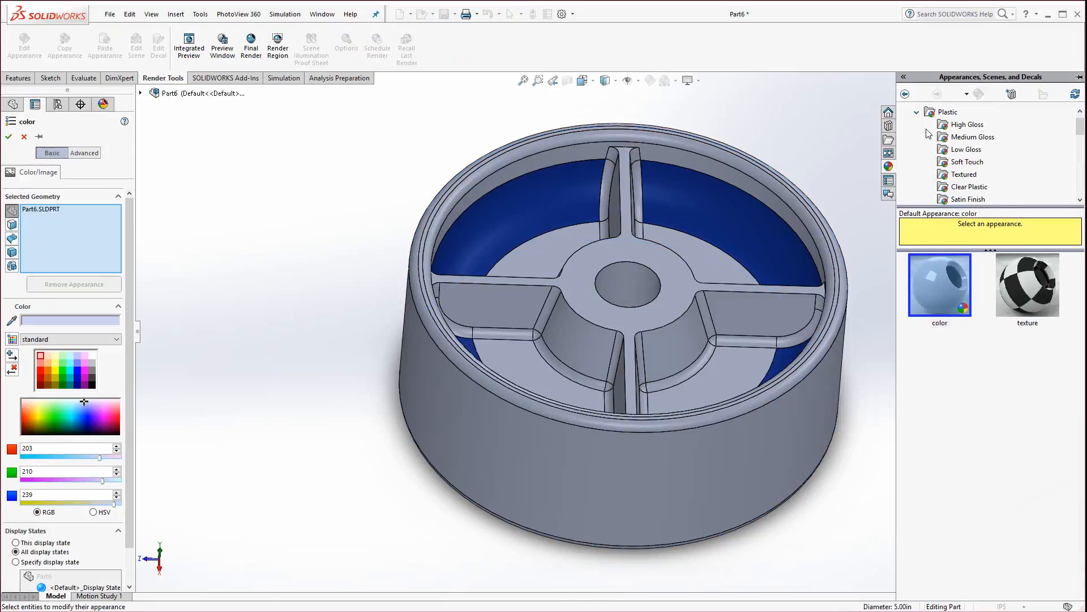
left_click(955, 189)
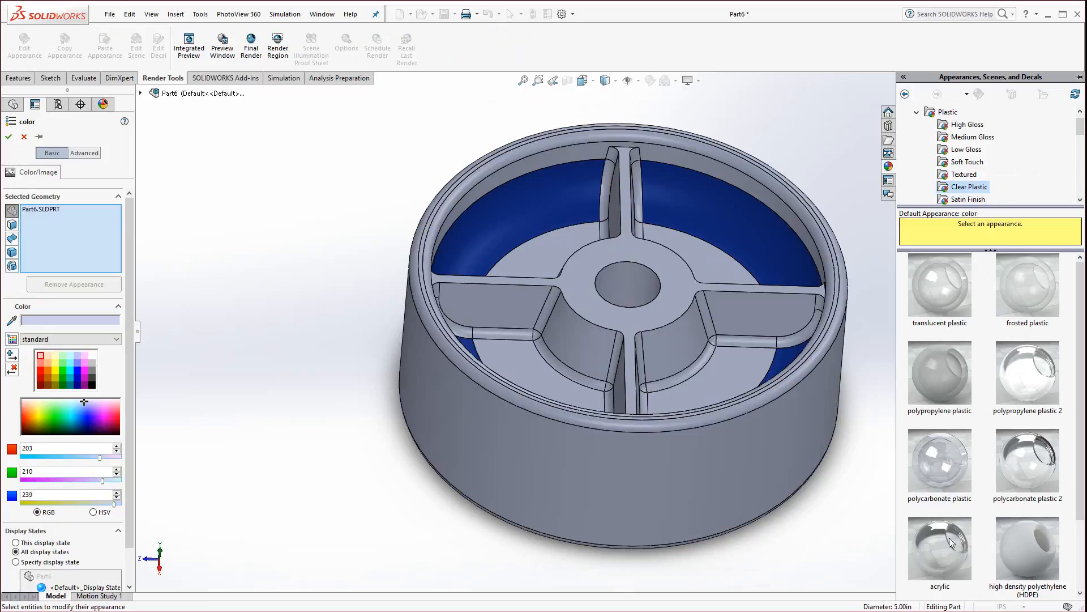
scroll(972, 468, "down", 1)
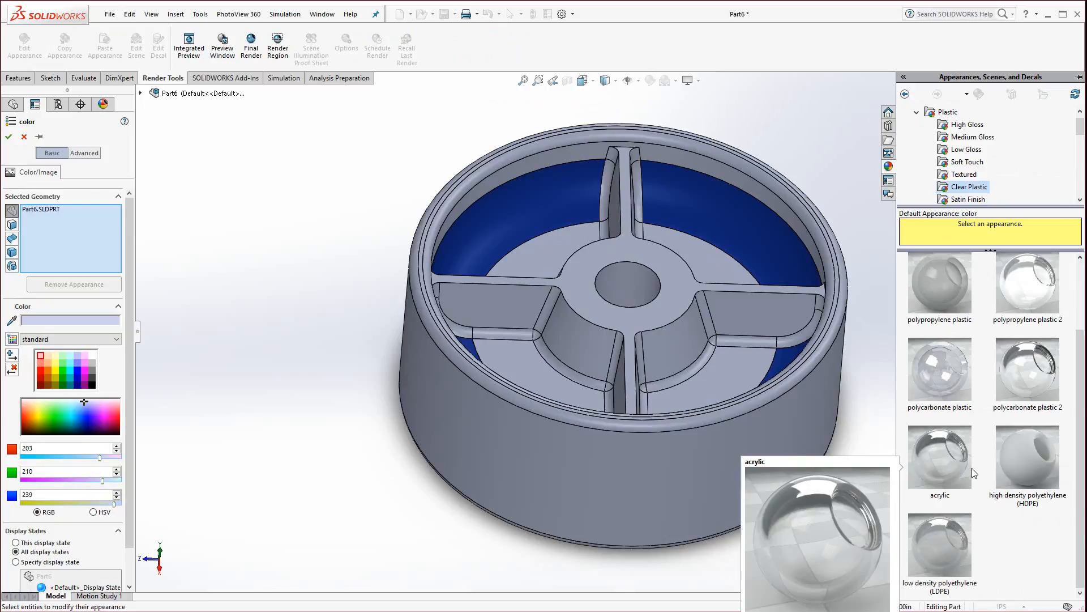
scroll(984, 496, "up", 1)
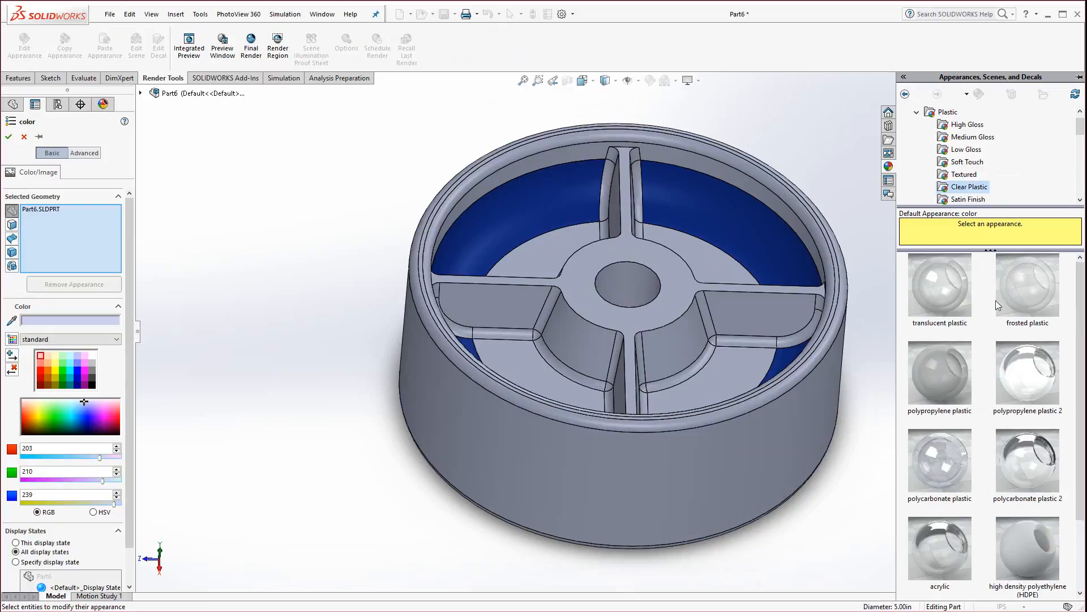
left_click(916, 112)
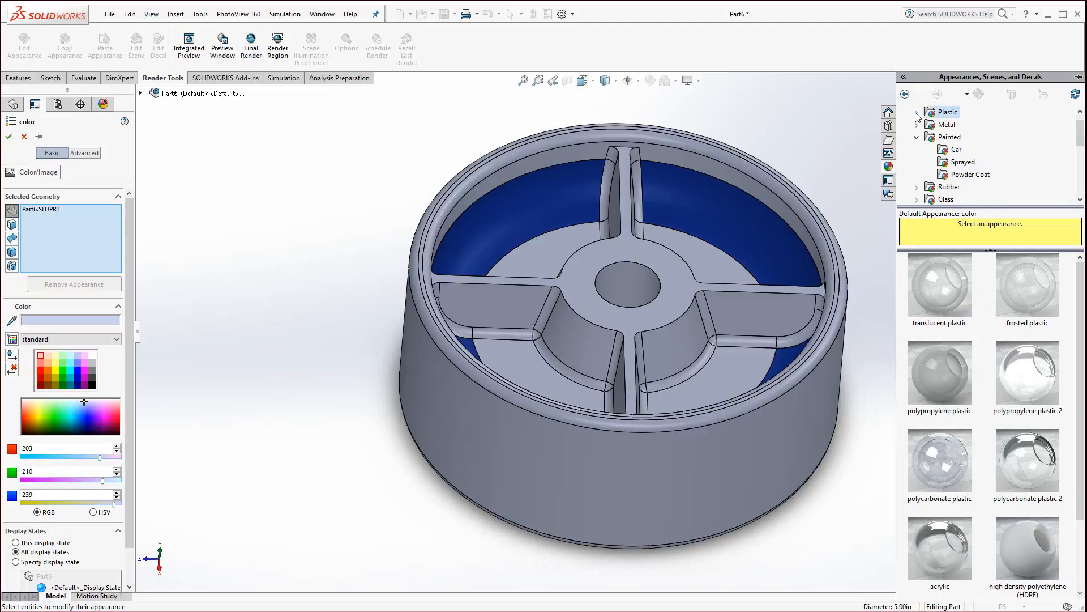
Step: Apply the clear thick glass appearance from the thick gloss glass category to the entire part
left_click_drag(1080, 132, 1025, 148)
left_click(945, 137)
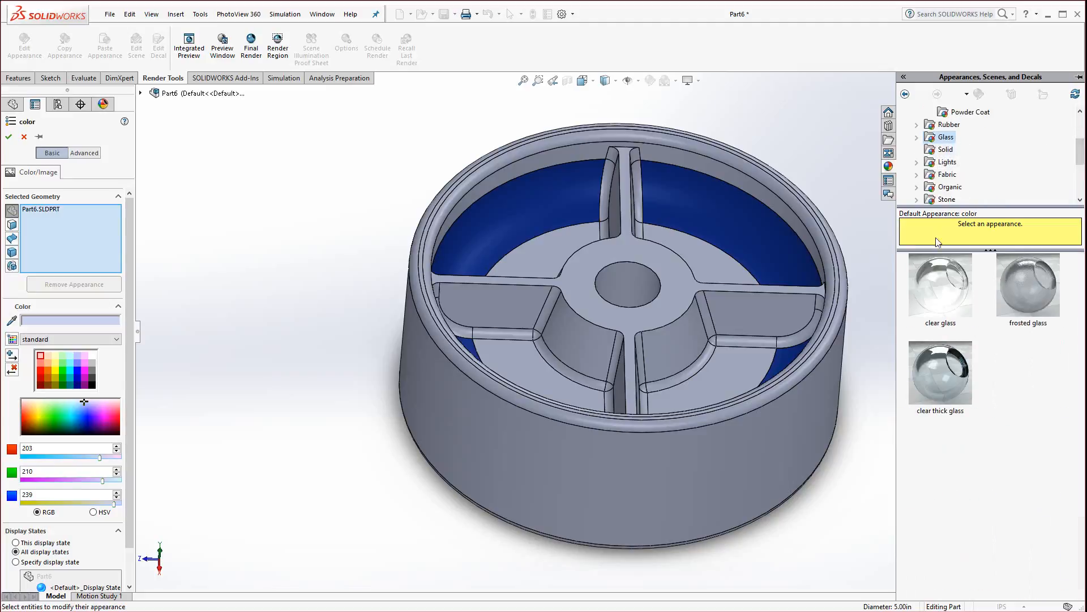
left_click(917, 138)
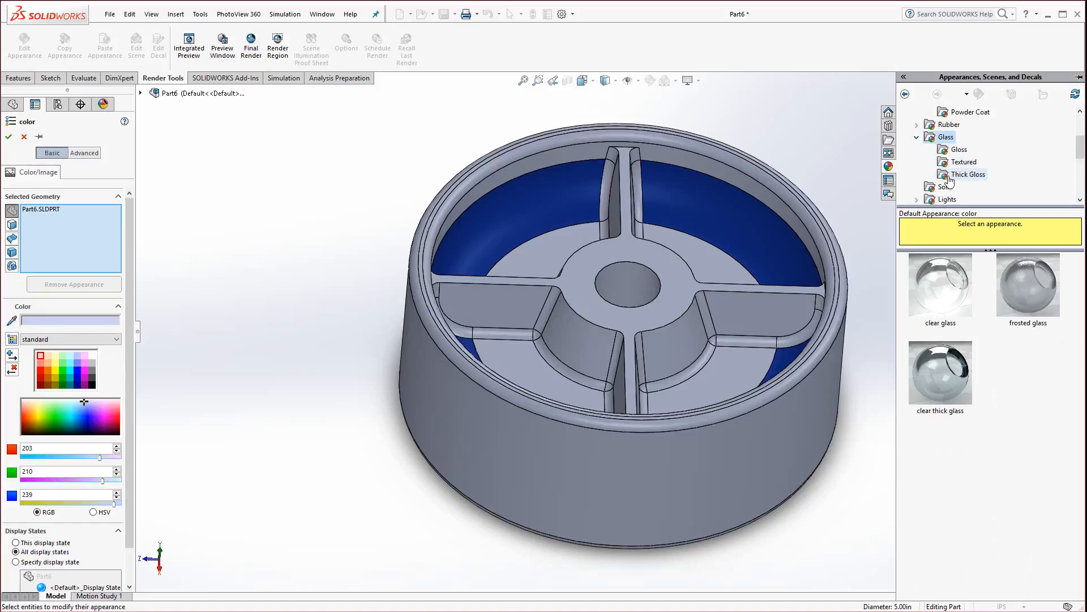
left_click(949, 177)
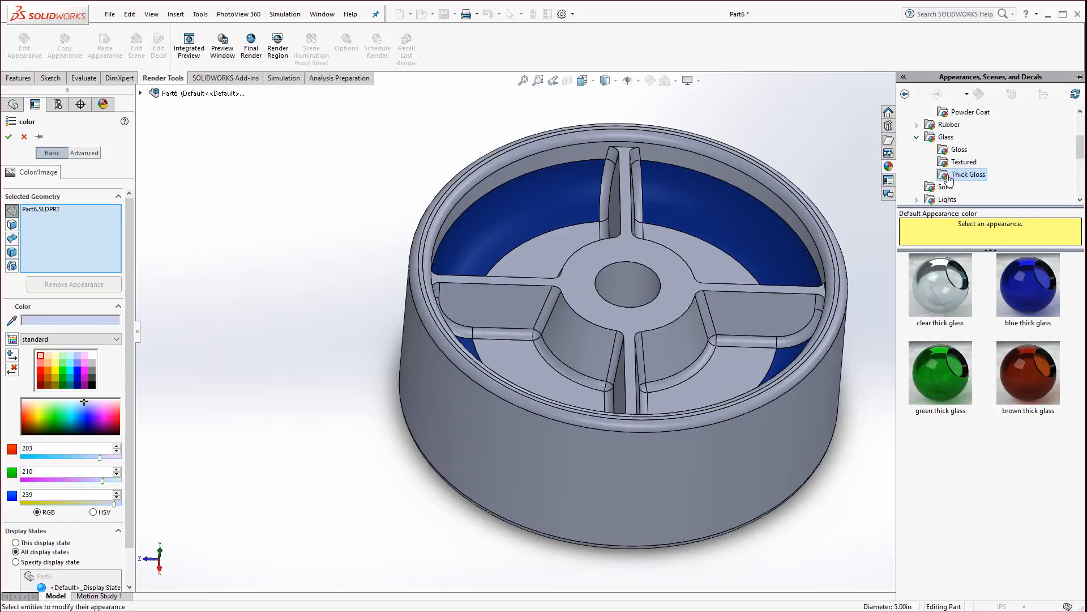
left_click(939, 292)
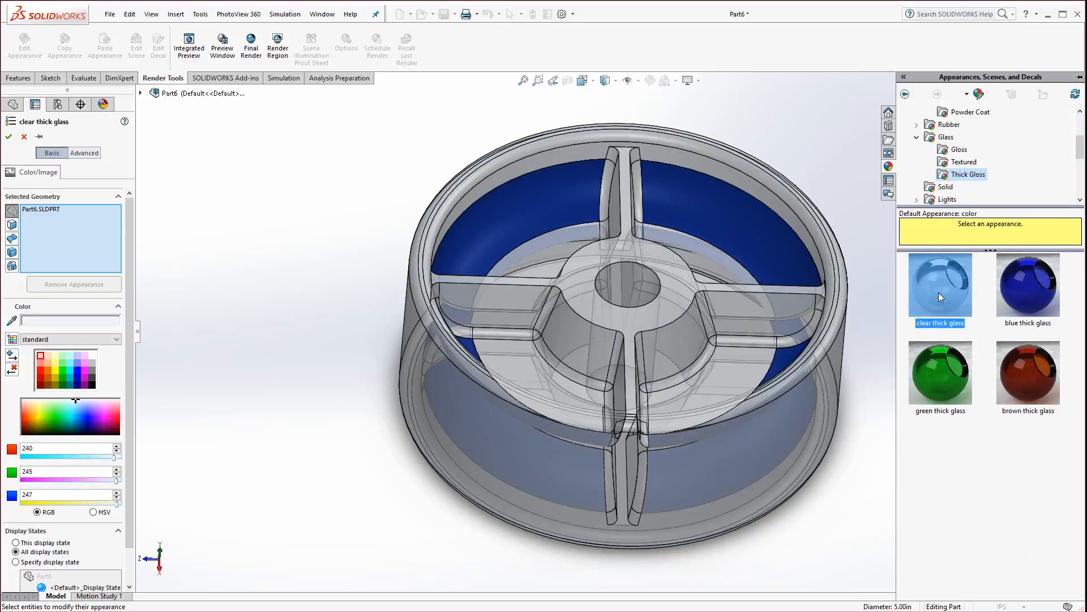
left_click(9, 136)
left_click(298, 382)
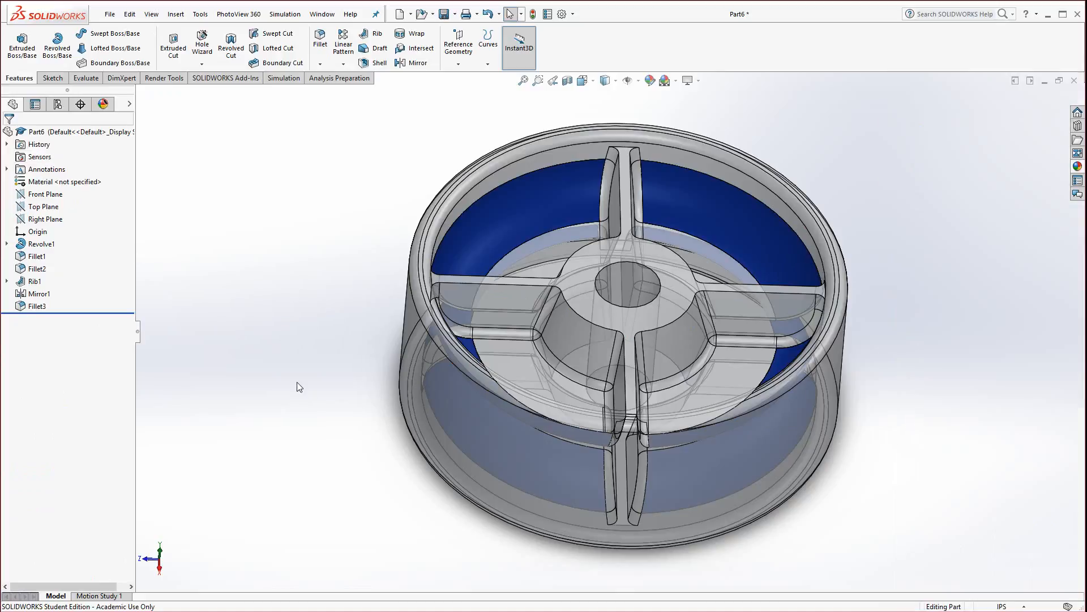
Step: Turn on perspective display and frame the wheel in a close, angled view from above
left_click(699, 81)
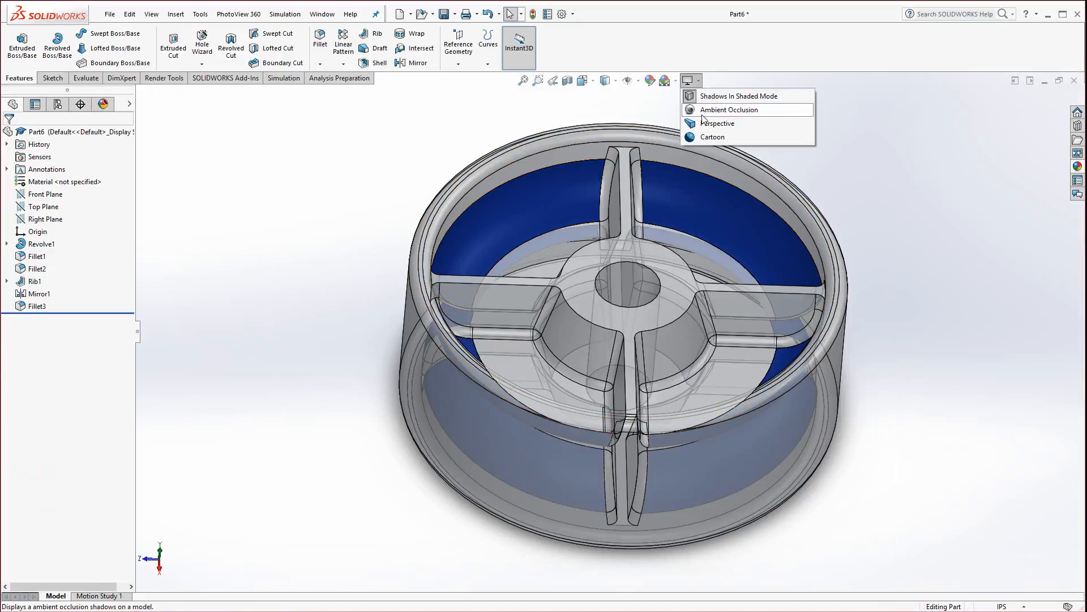
left_click(696, 124)
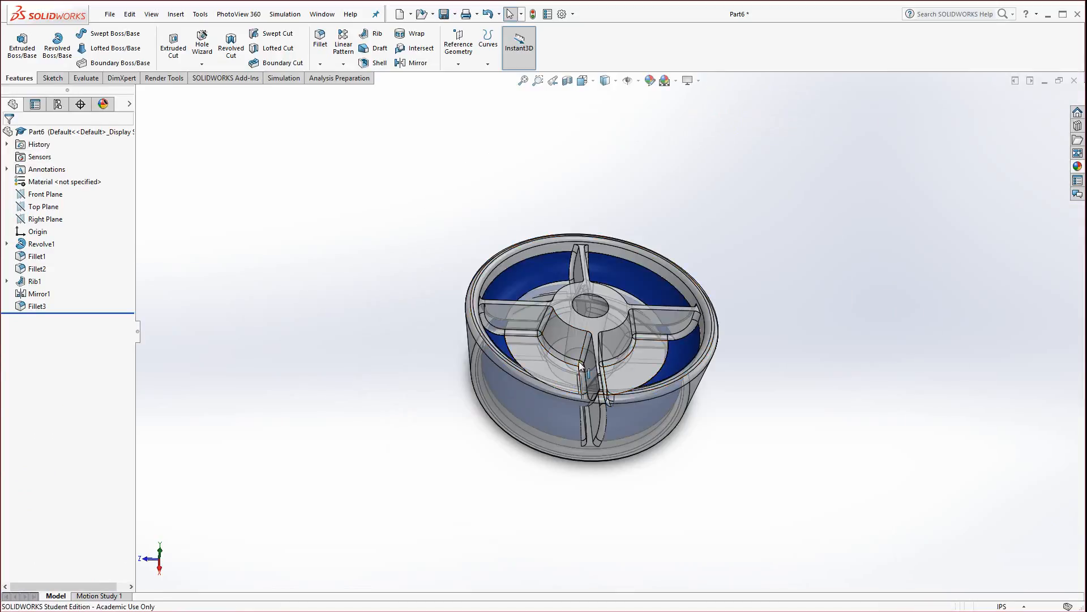
scroll(576, 324, "down", 5)
middle_click_drag(582, 321, 628, 361)
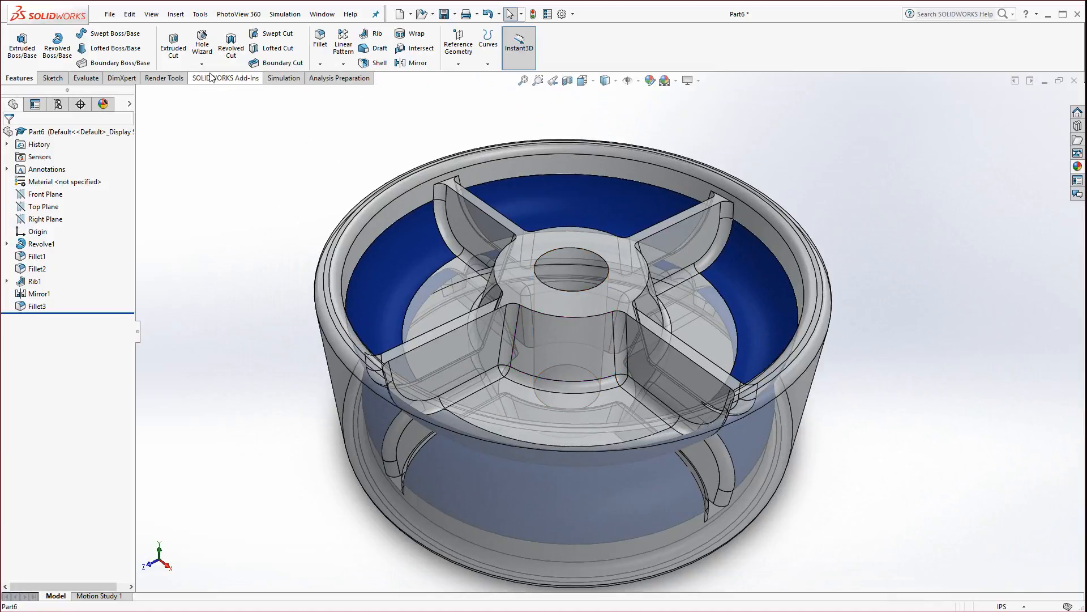
Step: Render the glass and blue wheel with the PhotoView 360 integrated preview in the graphics area
left_click(164, 78)
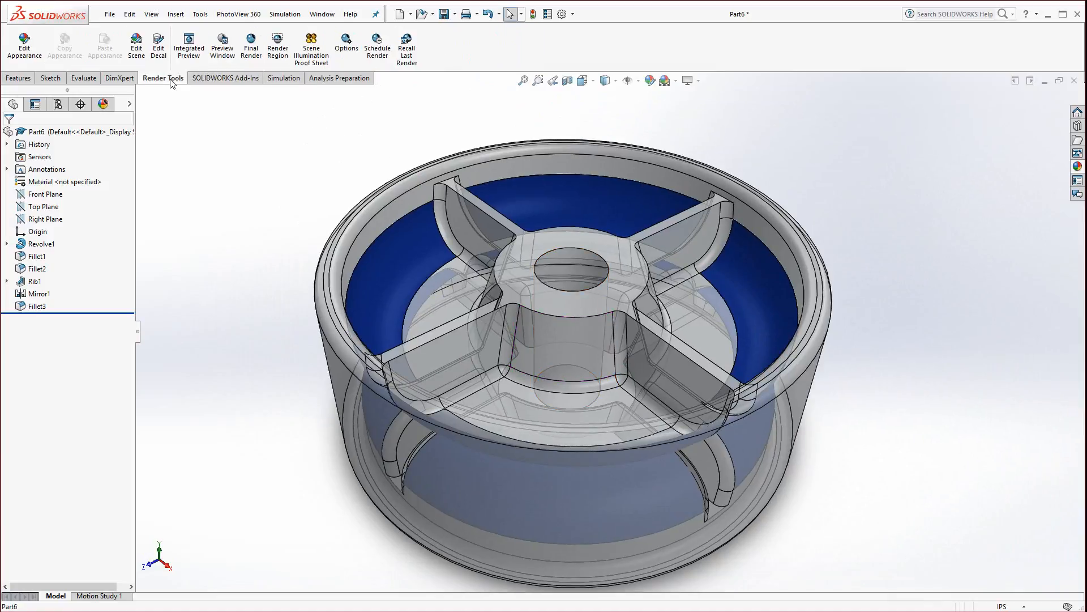
left_click(190, 50)
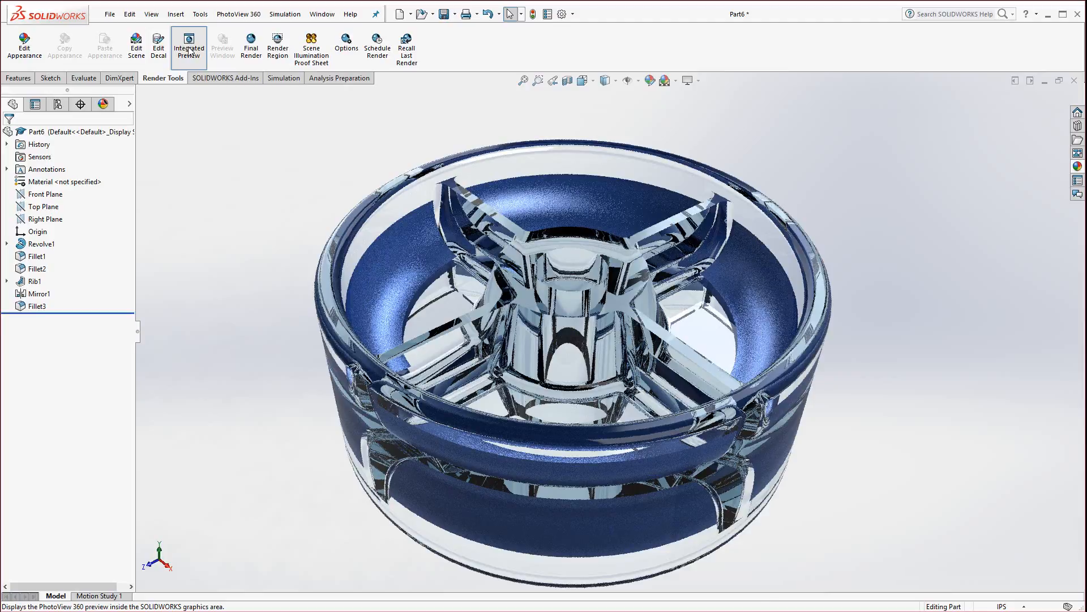
left_click(190, 51)
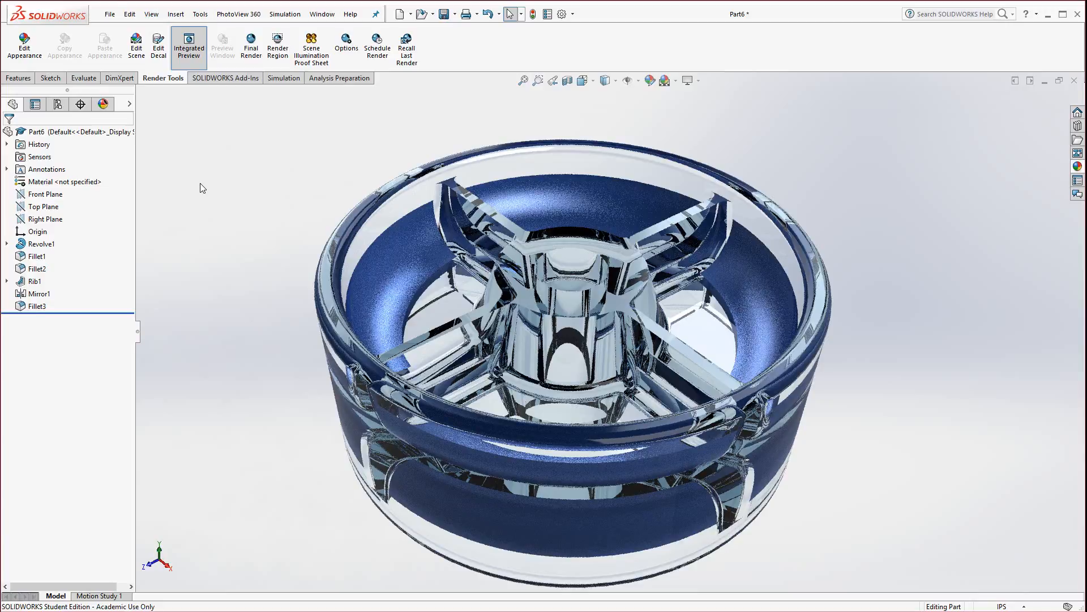
left_click(105, 16)
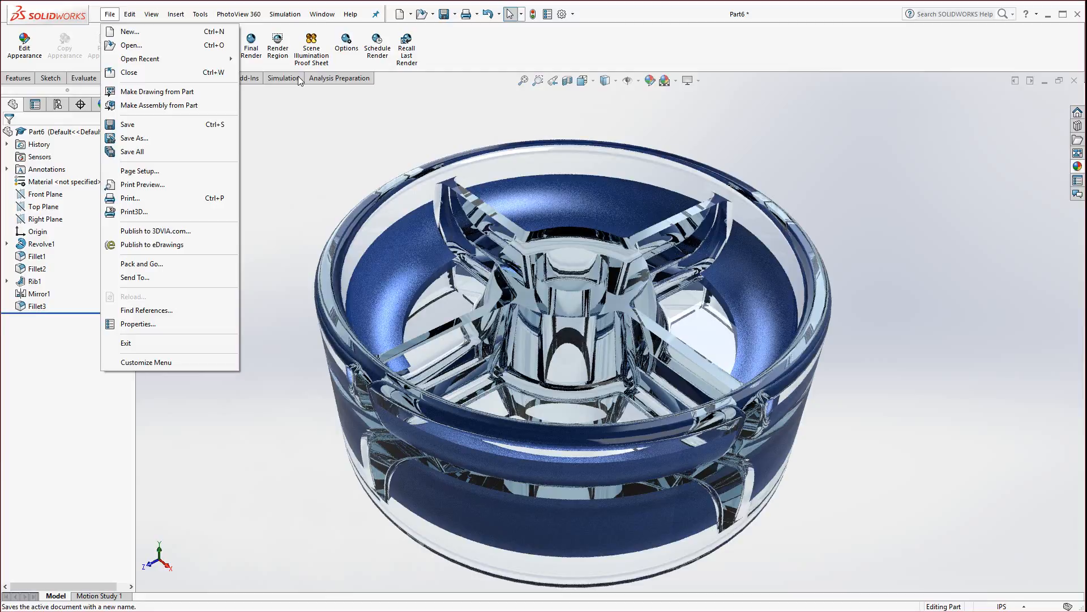
left_click(633, 57)
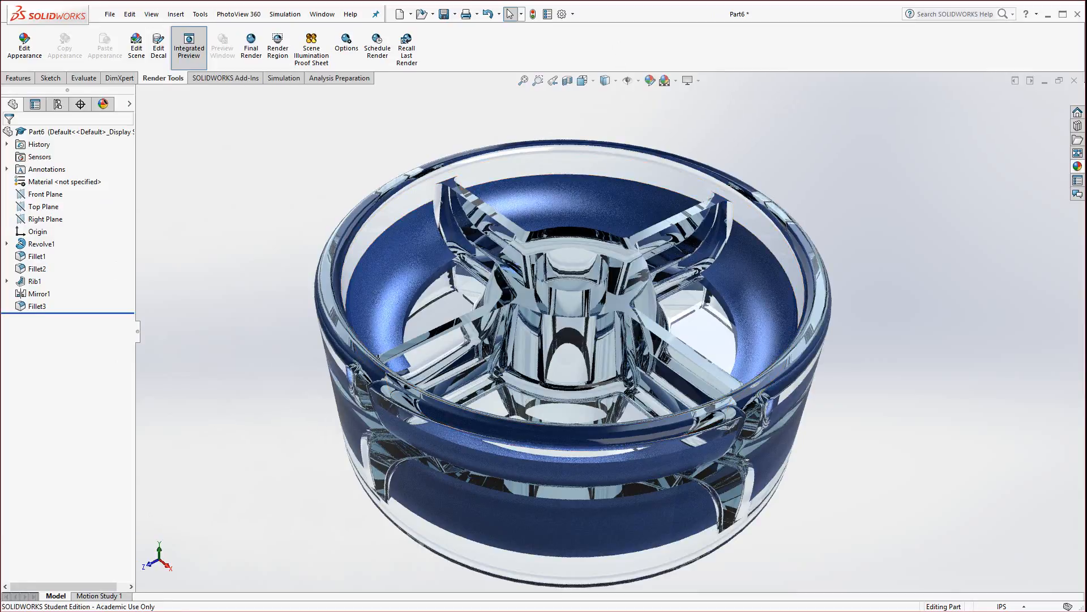
Step: Switch to the SolidWorks Basics 2016 manual in Chrome and examine the dimensioned drawing of the slotted round-head screw on page 34
left_click(126, 611)
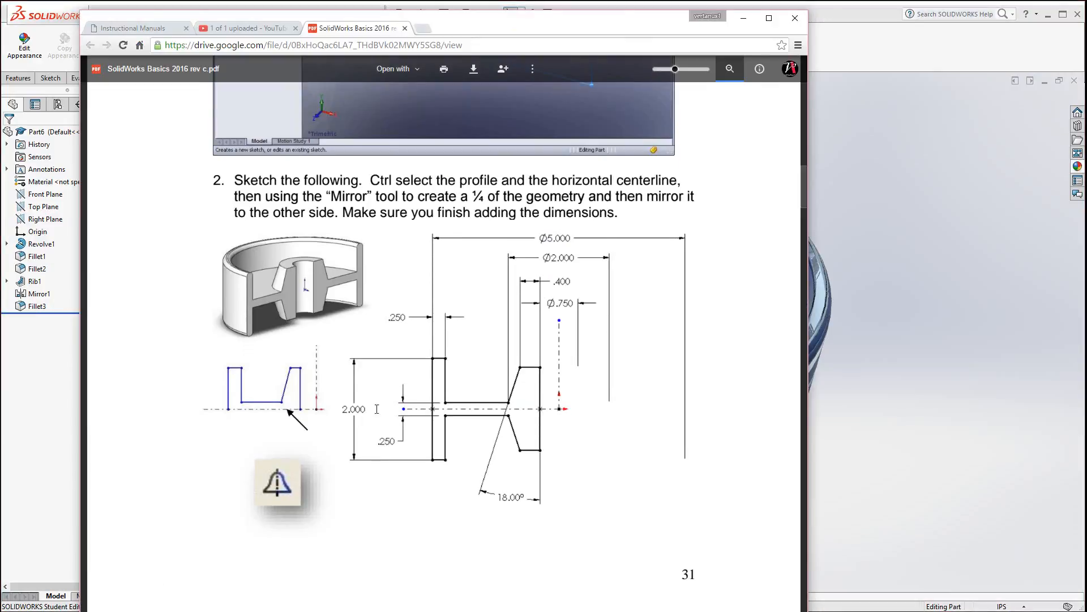
scroll(488, 312, "down", 20)
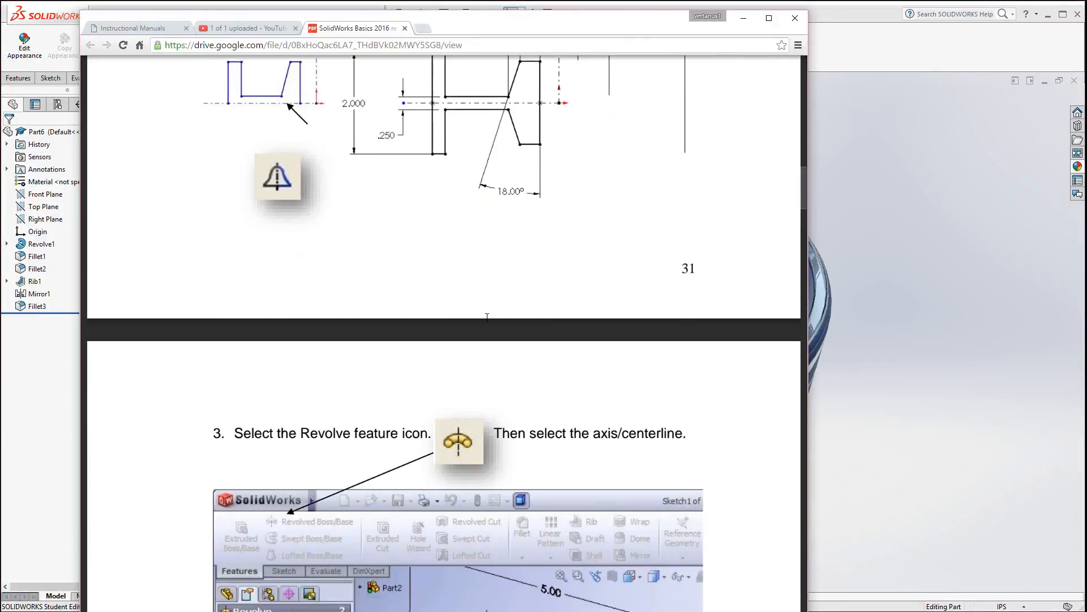
scroll(485, 318, "up", 3)
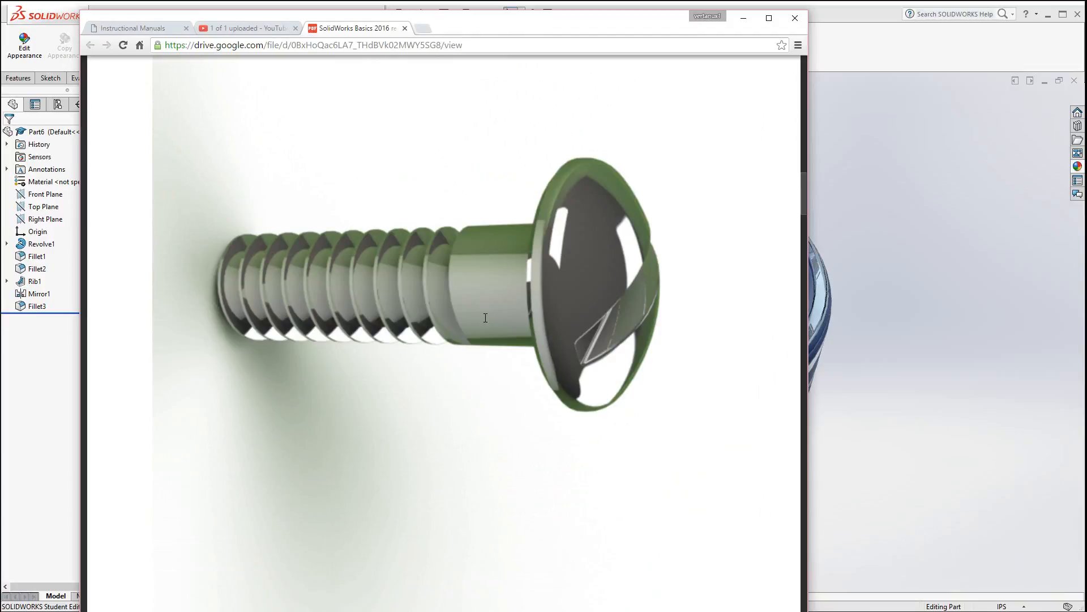
scroll(436, 370, "down", 5)
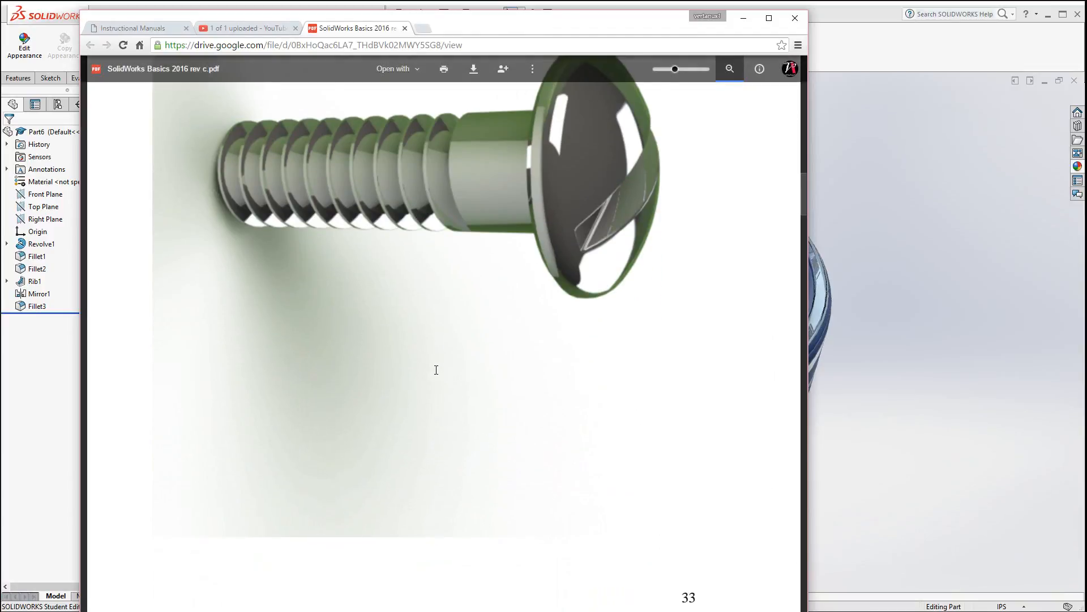
scroll(436, 369, "down", 8)
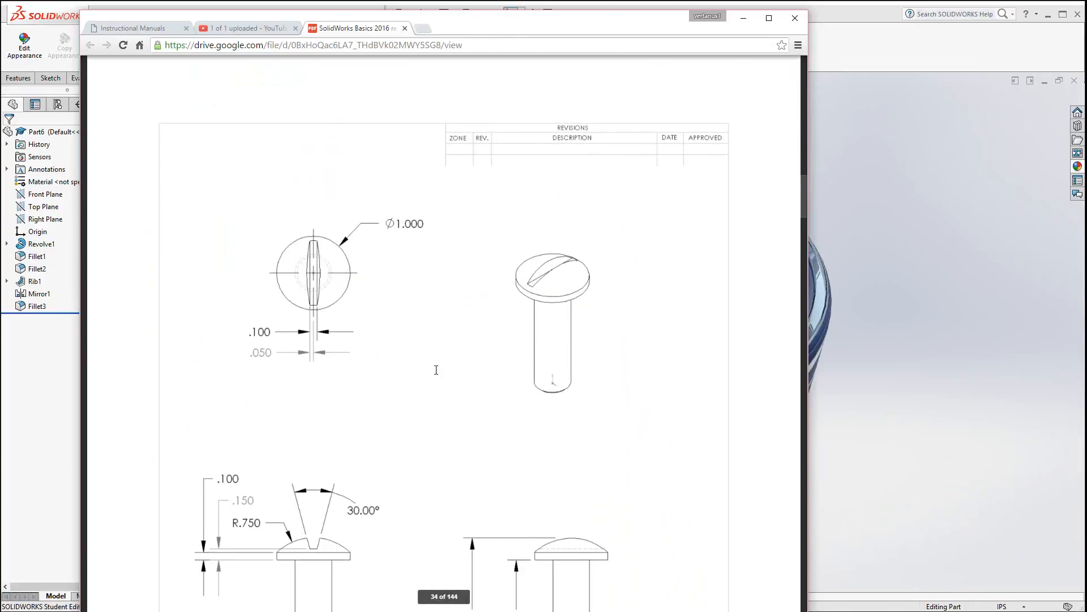
scroll(436, 368, "down", 4)
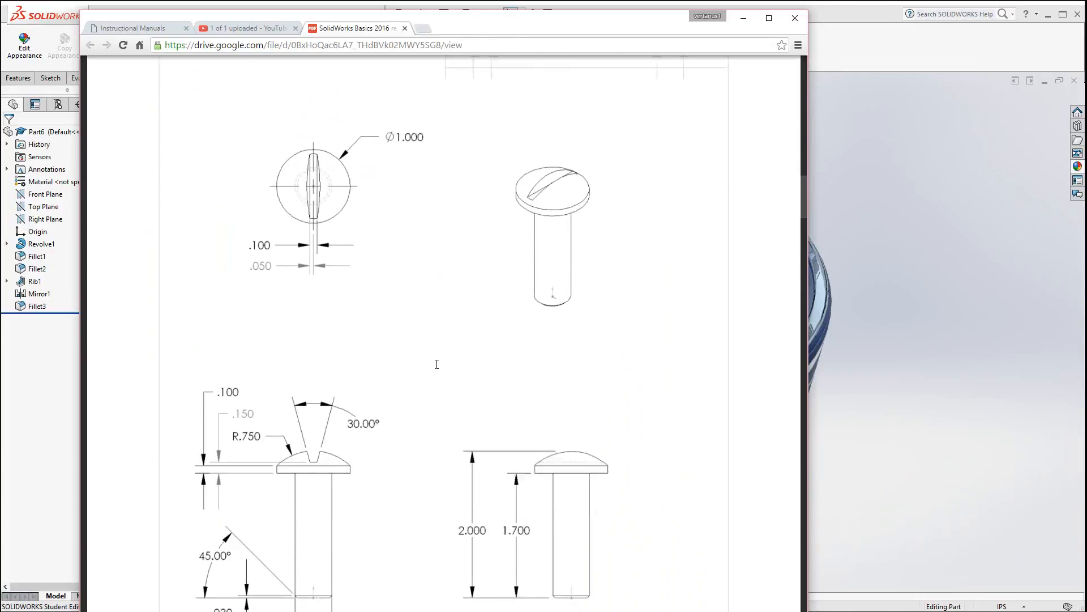
scroll(437, 365, "up", 2)
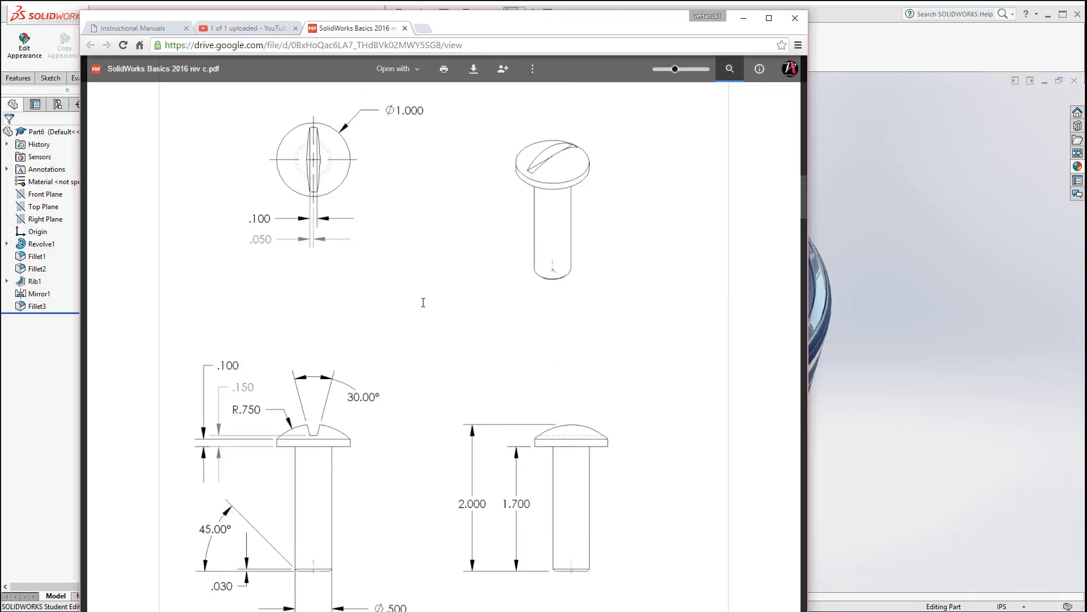
scroll(423, 302, "down", 1)
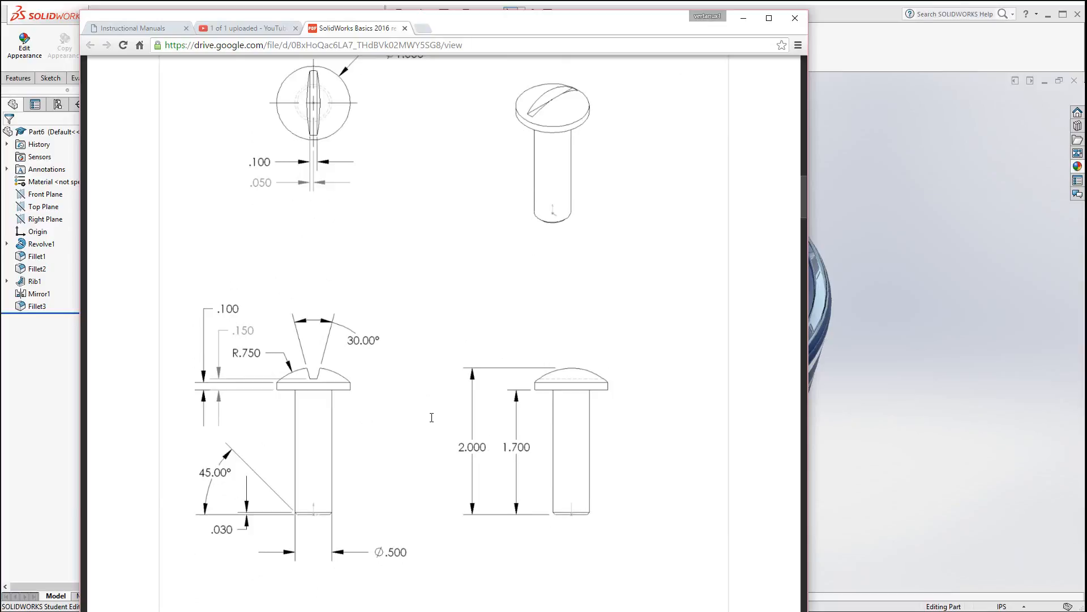
Step: Look over the stepped shaft and flanged plate exercise drawings on pages 35 and 36 of the manual
scroll(432, 417, "down", 15)
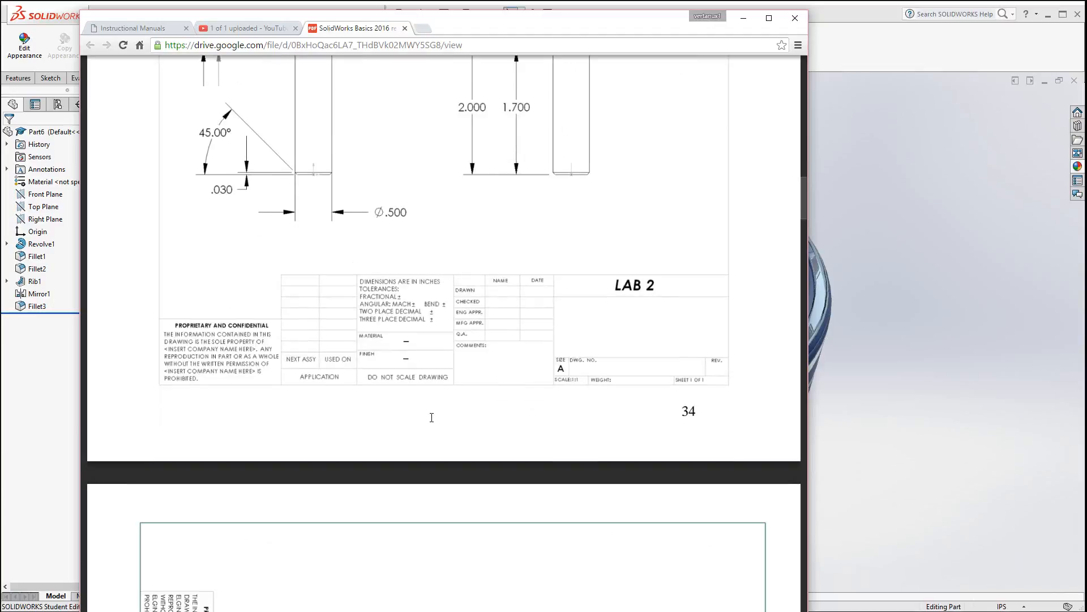
scroll(432, 417, "down", 10)
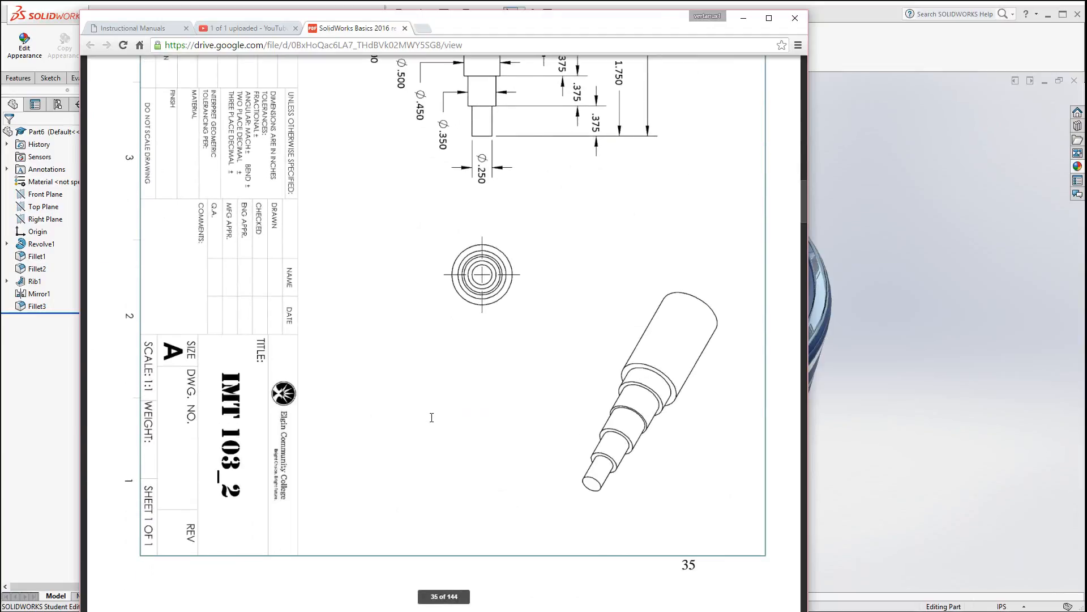
scroll(431, 417, "down", 4)
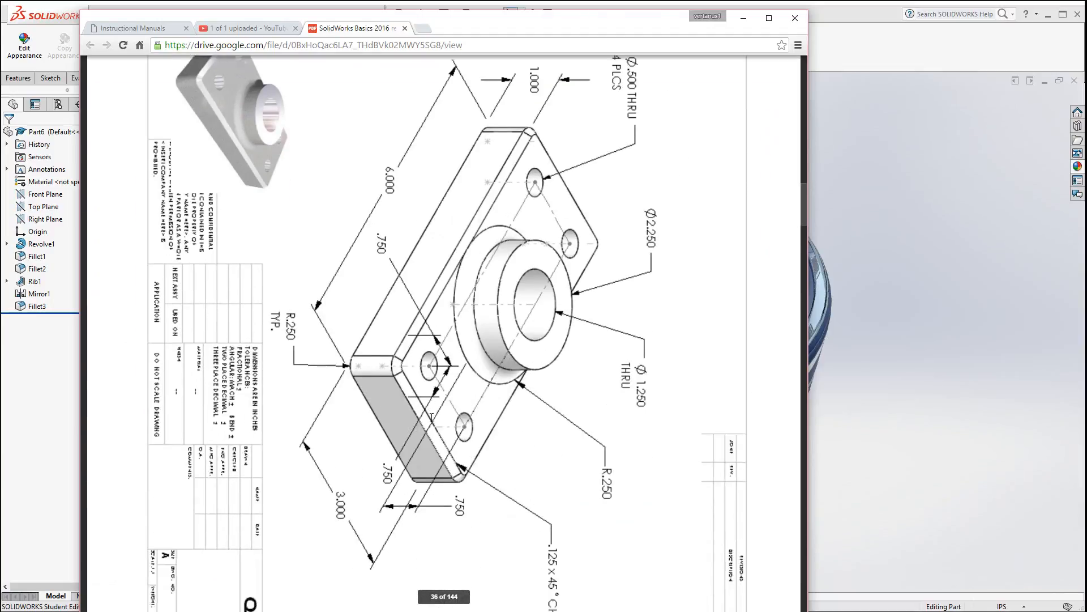
Step: Switch from the PDF manual to SOLIDWORKS and create a new part document
scroll(431, 417, "up", 5)
scroll(431, 417, "up", 8)
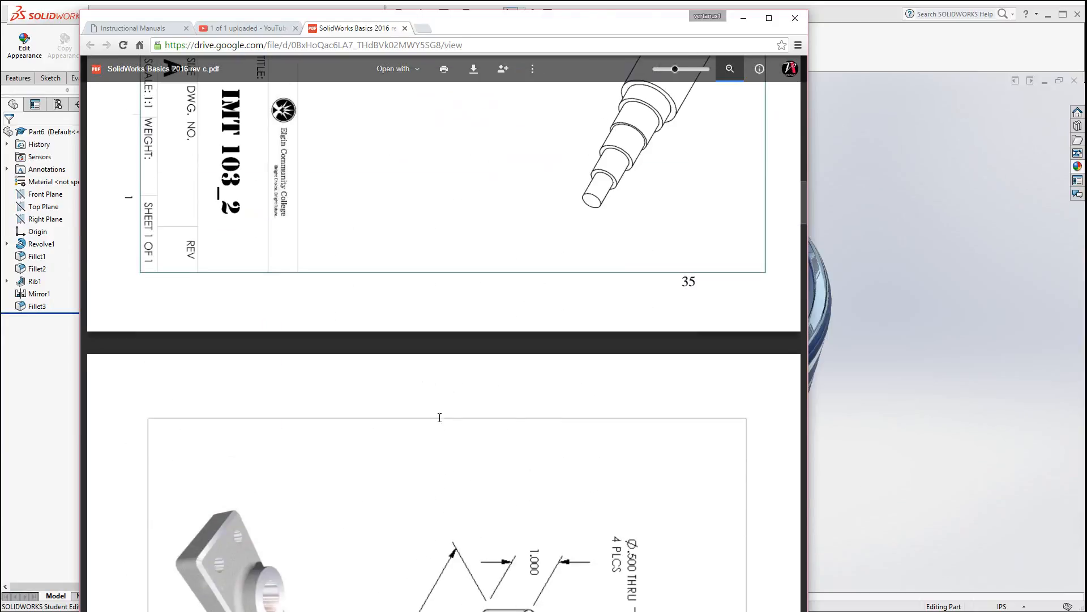
left_click(866, 52)
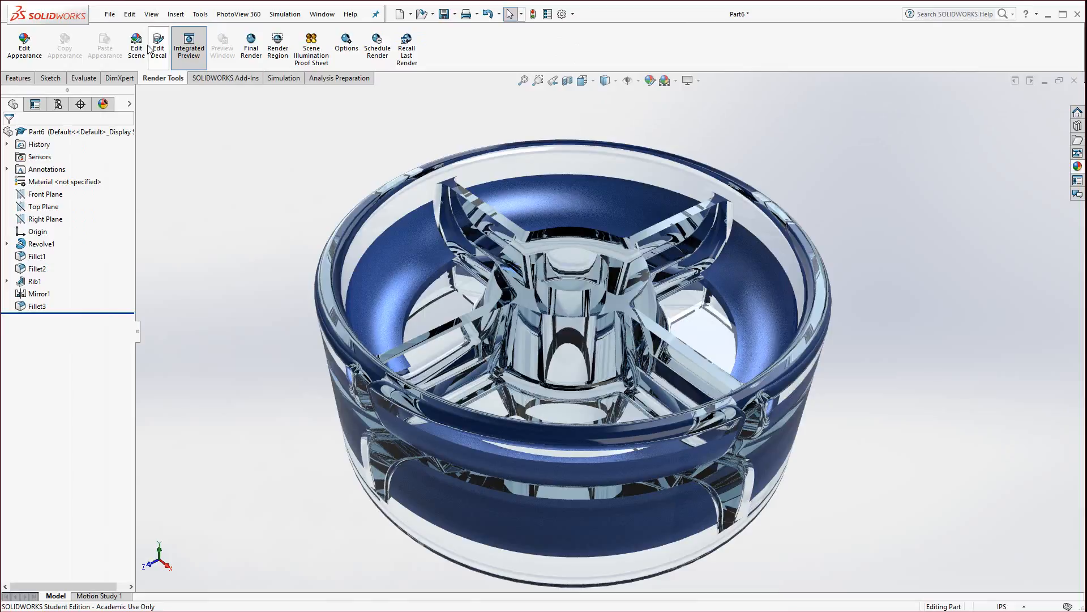
left_click(111, 15)
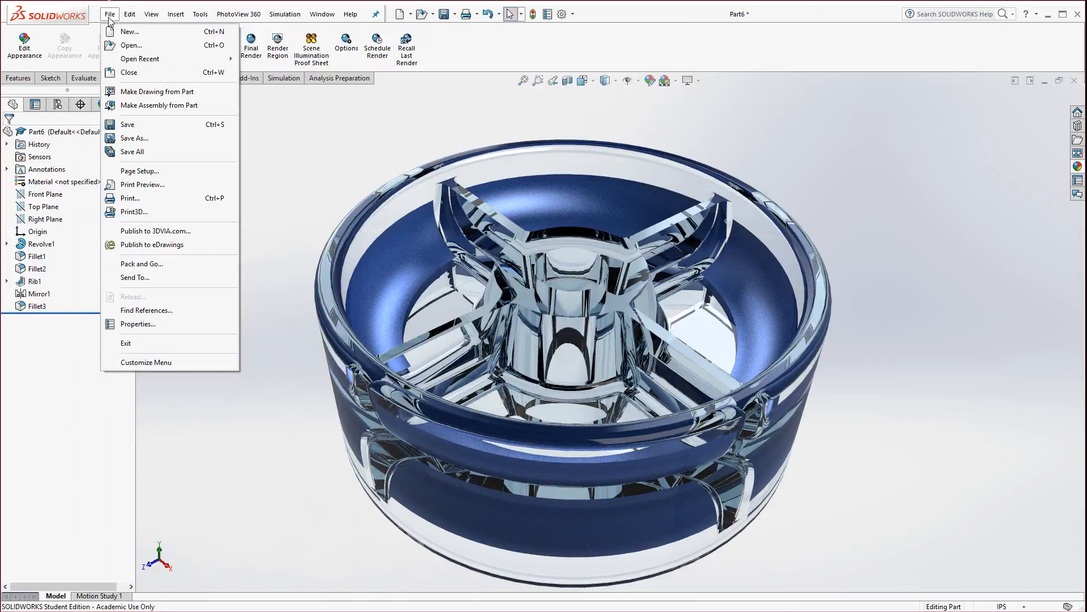
left_click(116, 31)
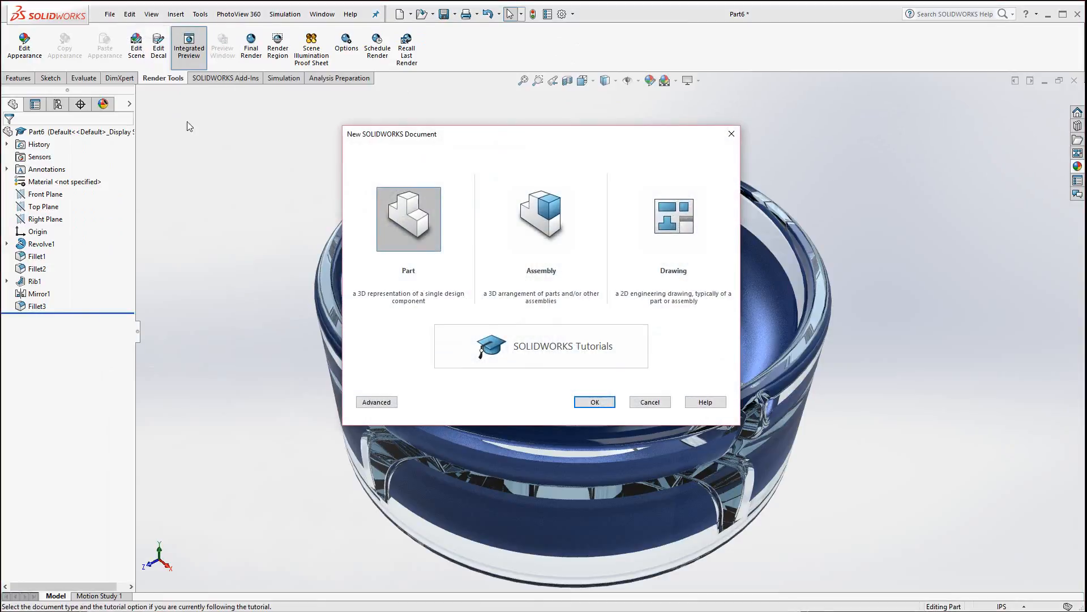
left_click(594, 402)
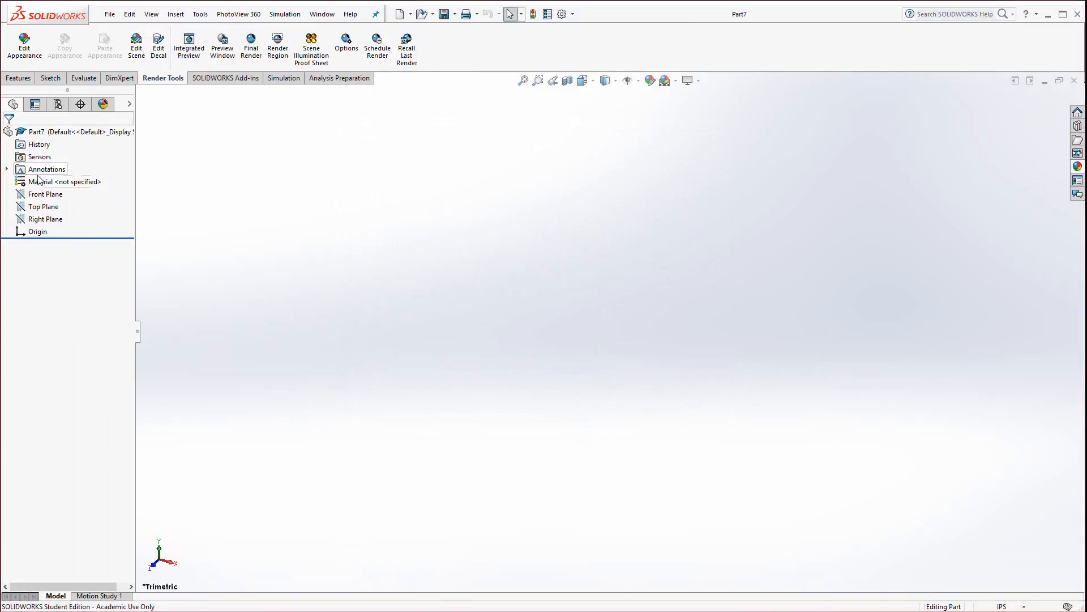
Step: On the Front Plane, sketch a closed inverted-L profile from the origin, about 1.86 in tall, 0.34 in wide at the base, 0.65 in at the top
left_click(41, 197)
left_click(52, 182)
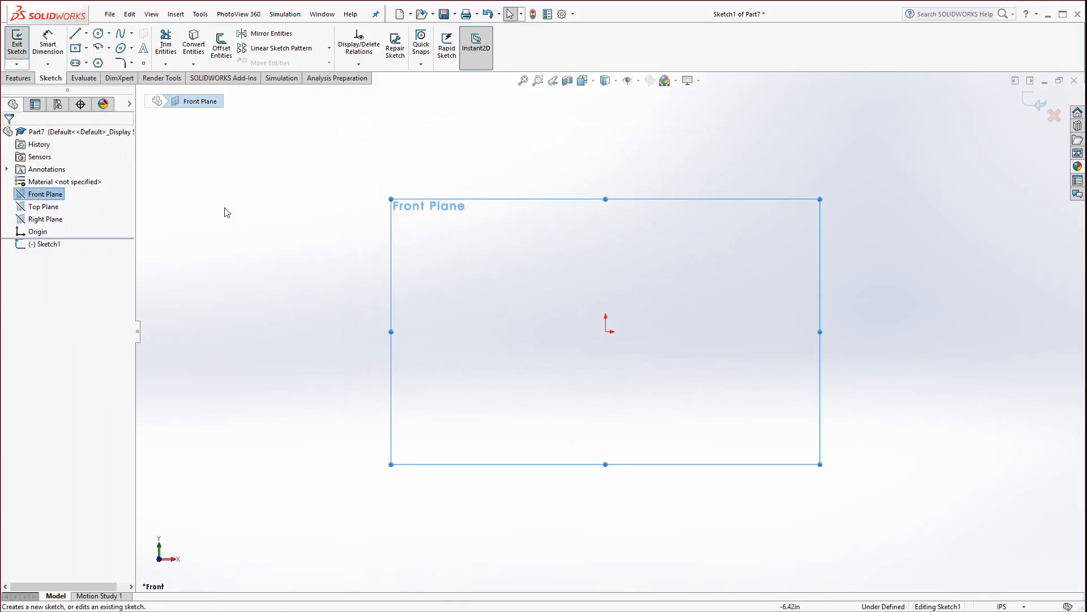
left_click(76, 35)
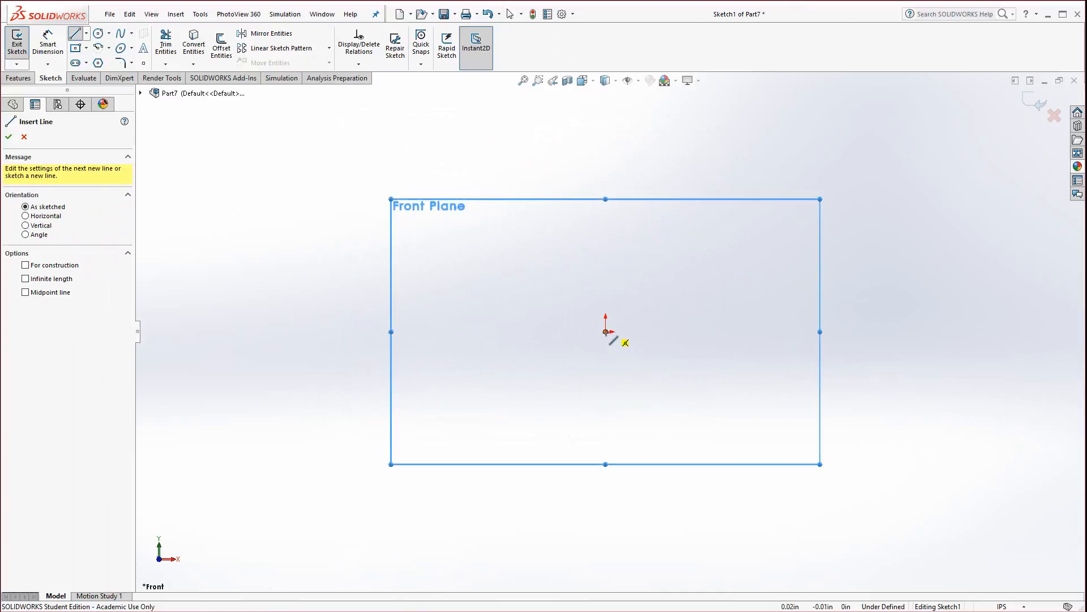
left_click(606, 331)
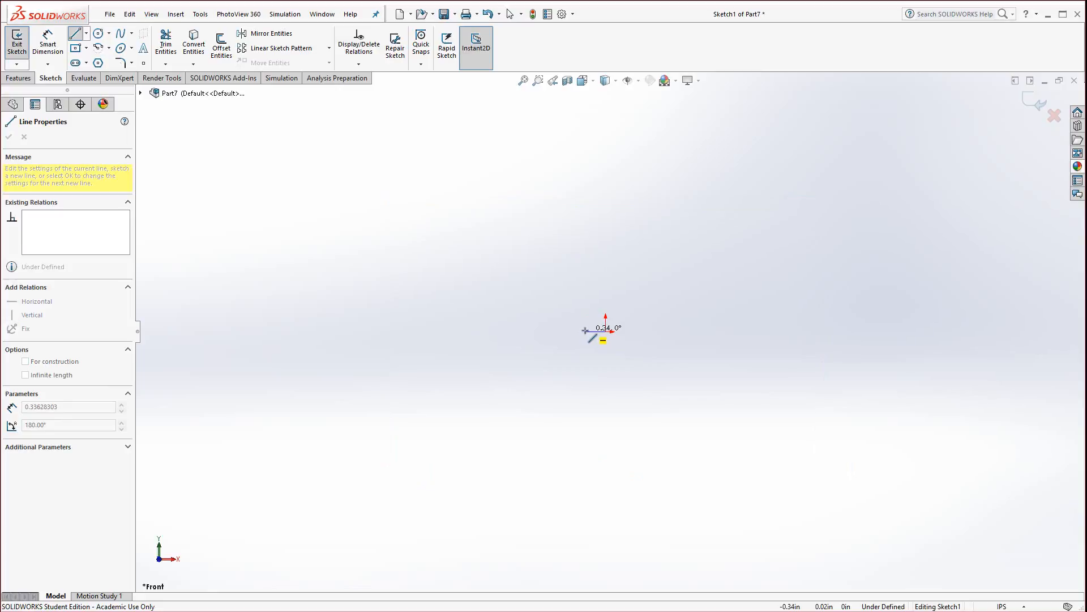
left_click(585, 331)
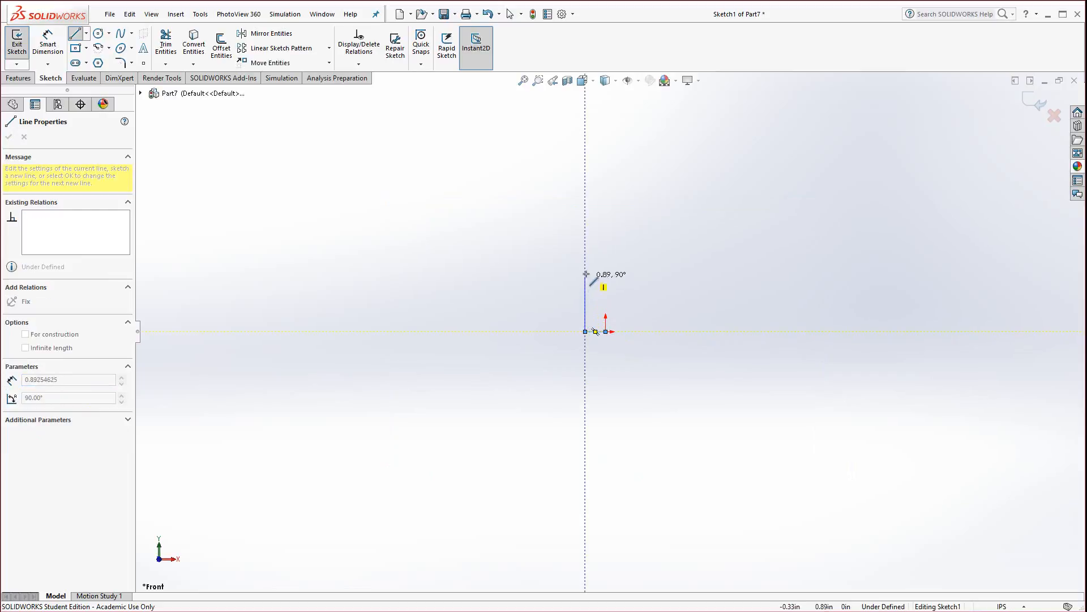
left_click(585, 227)
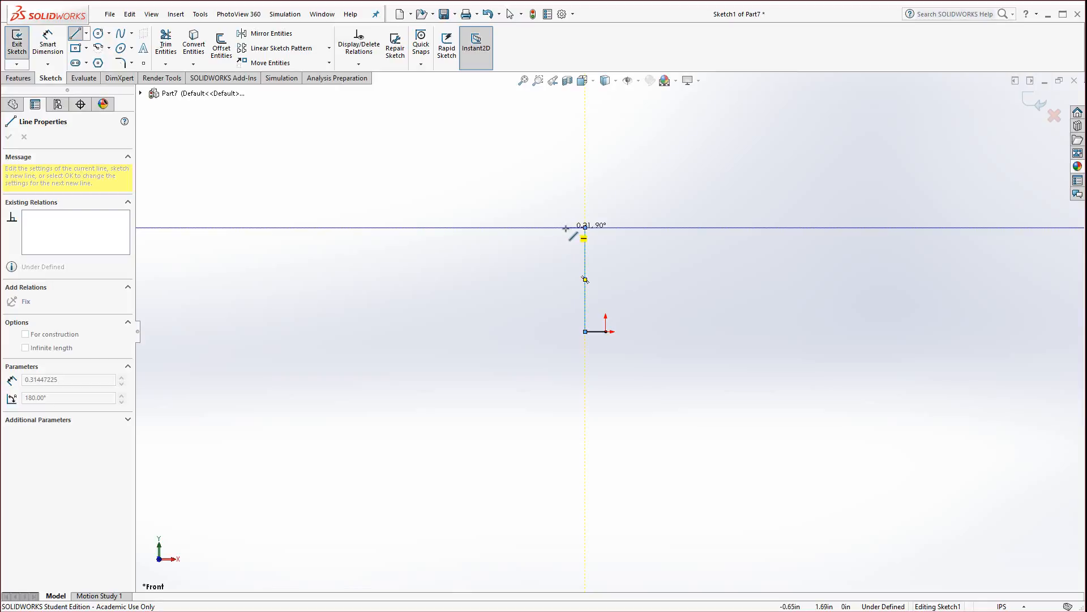
left_click(566, 228)
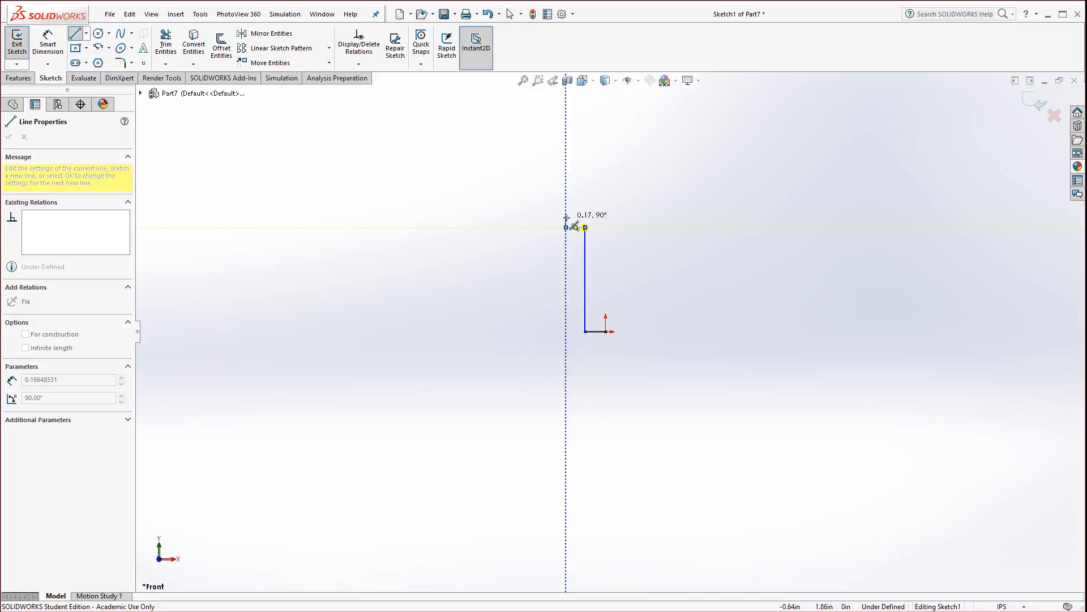
double_click(566, 218)
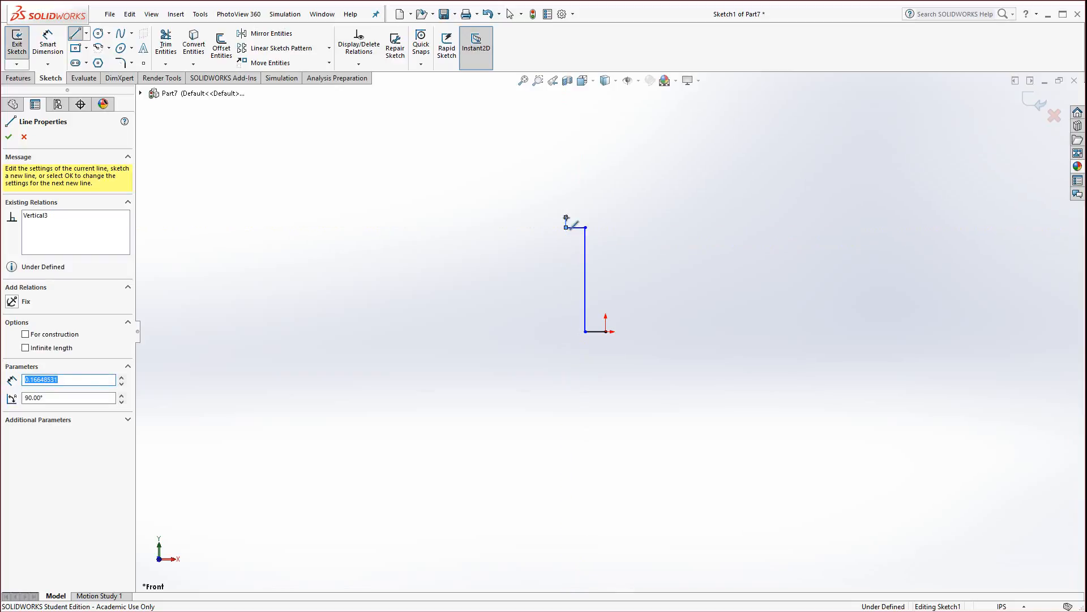
left_click(566, 217)
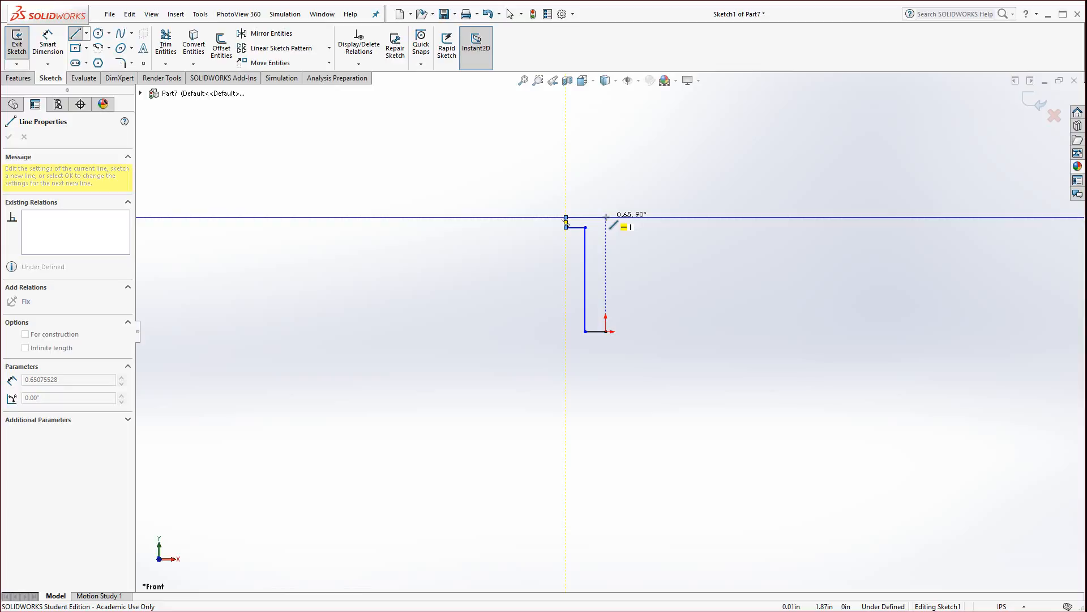
left_click(605, 217)
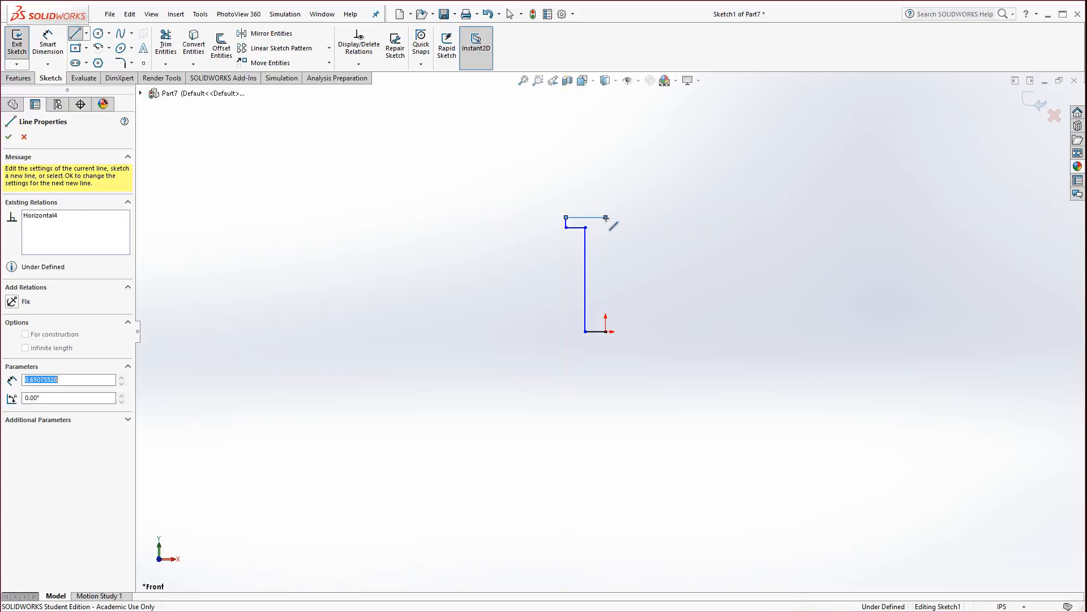
left_click(606, 332)
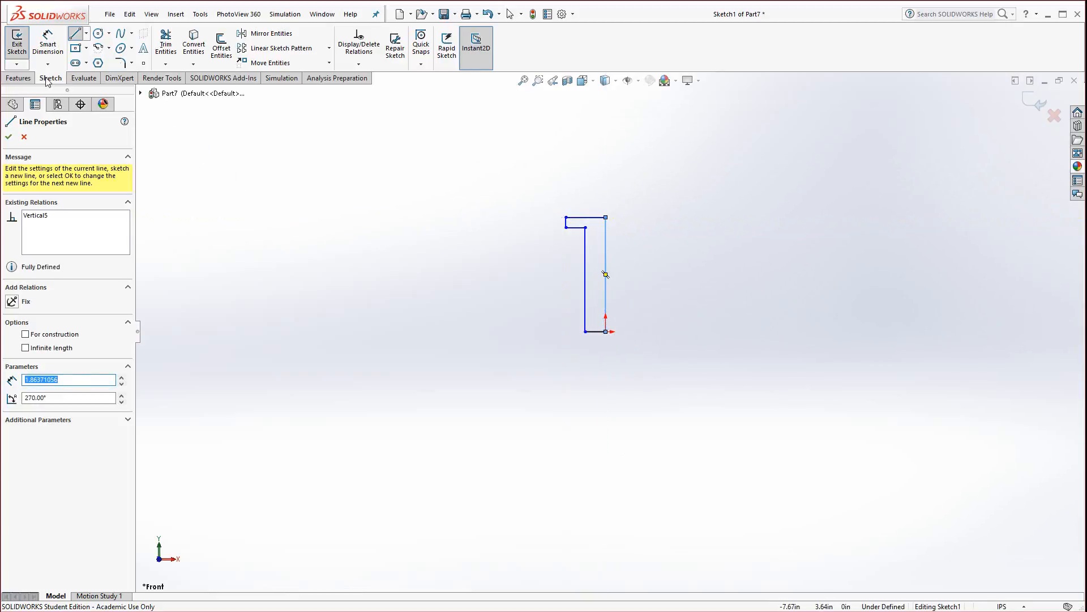
Step: Dimension the shank's width between its two long vertical lines as 0.25 in
left_click(47, 45)
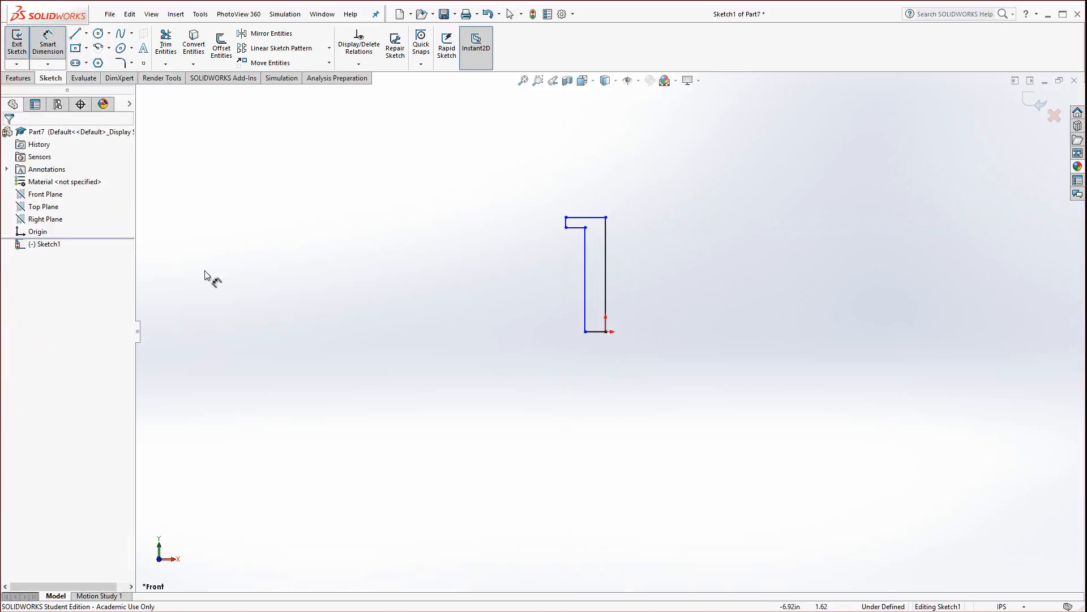
left_click(586, 316)
left_click(606, 303)
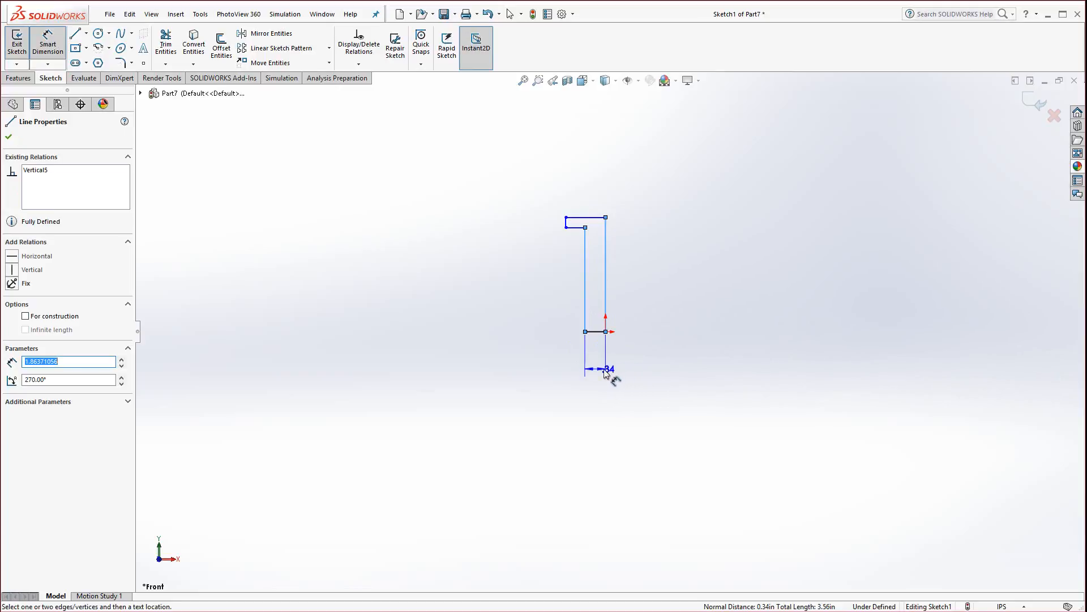
left_click(596, 367)
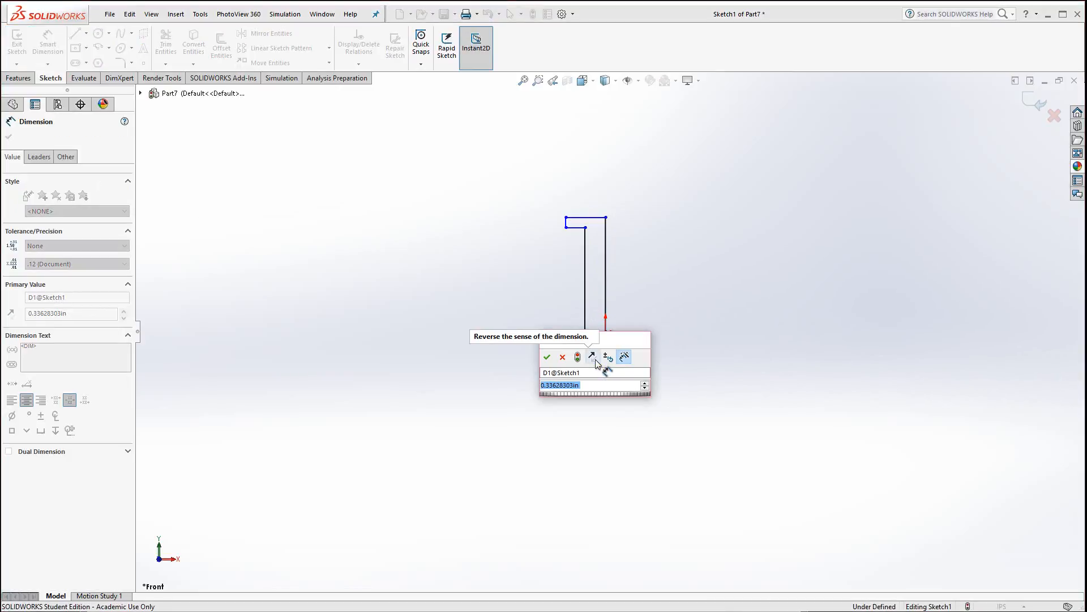
type(".25")
key("Return")
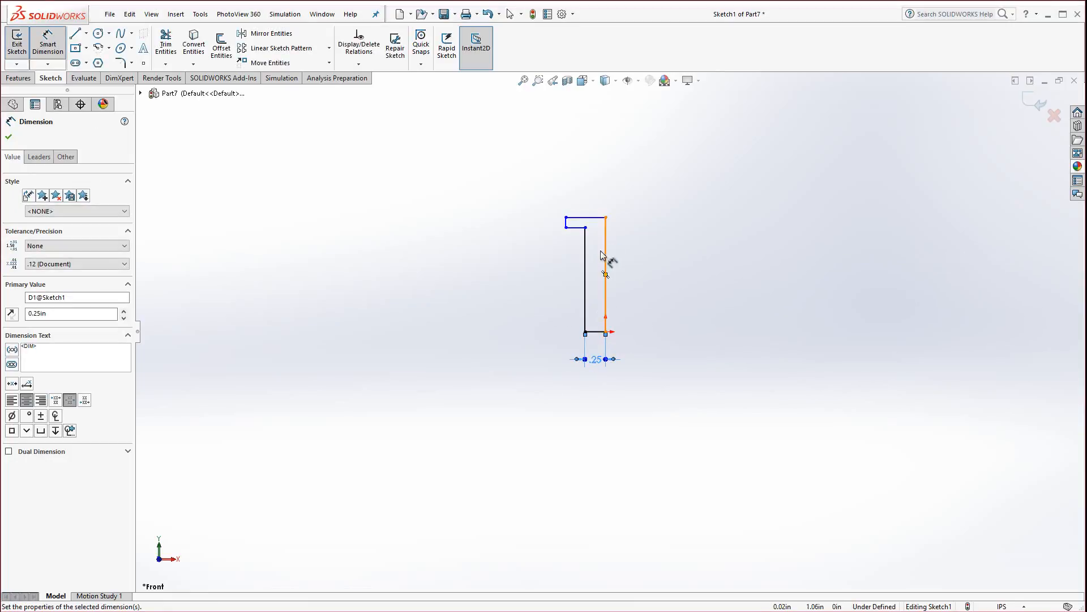
Step: Dimension the head's width from its short outer edge to the long vertical line through the origin as 0.50 in
left_click(567, 225)
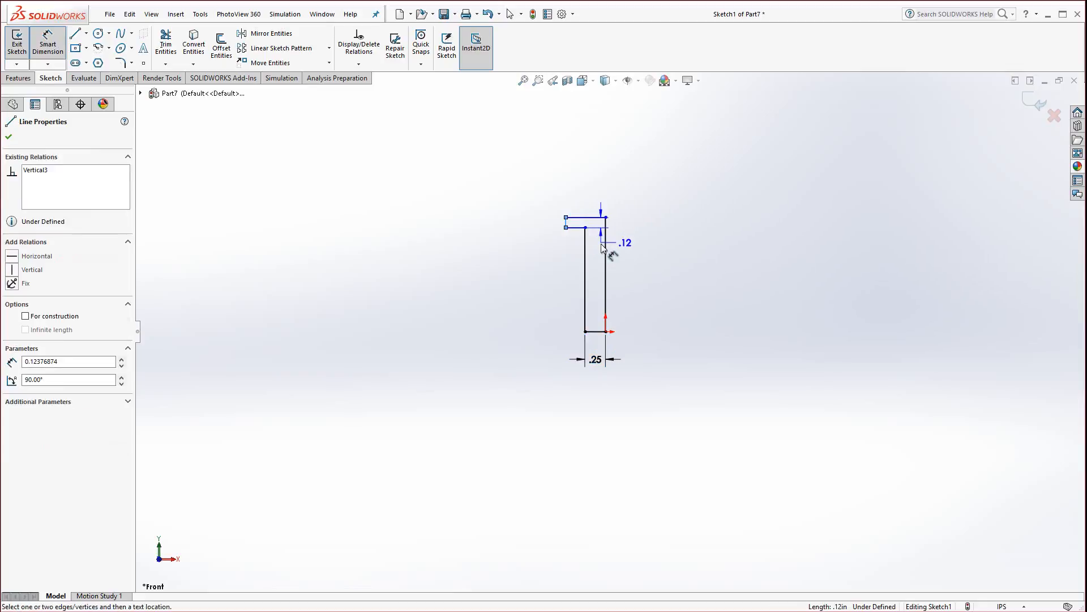
left_click(605, 260)
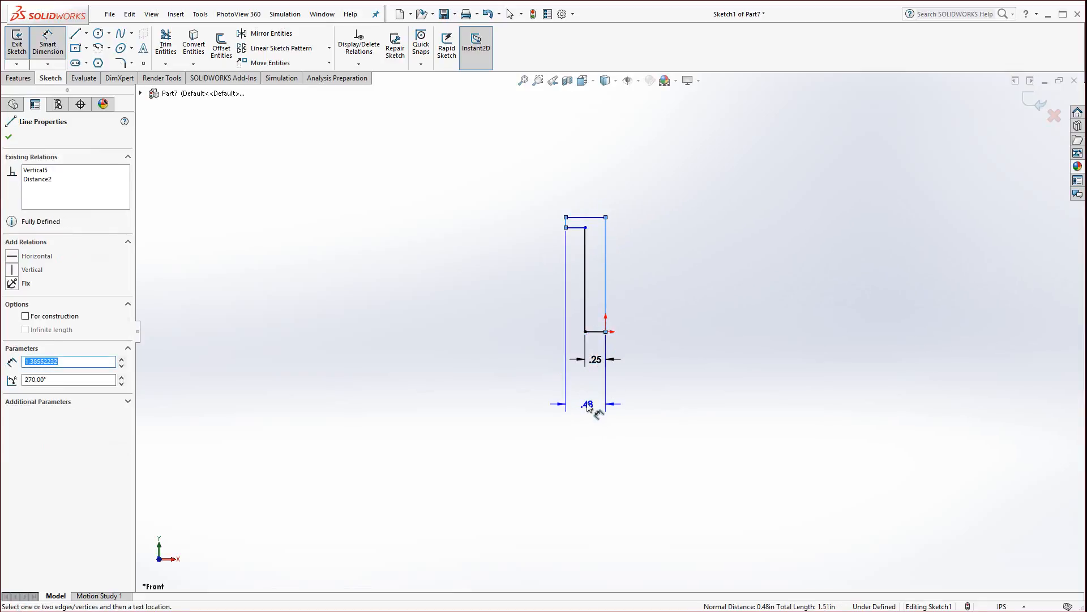
left_click(587, 401)
type(".50in")
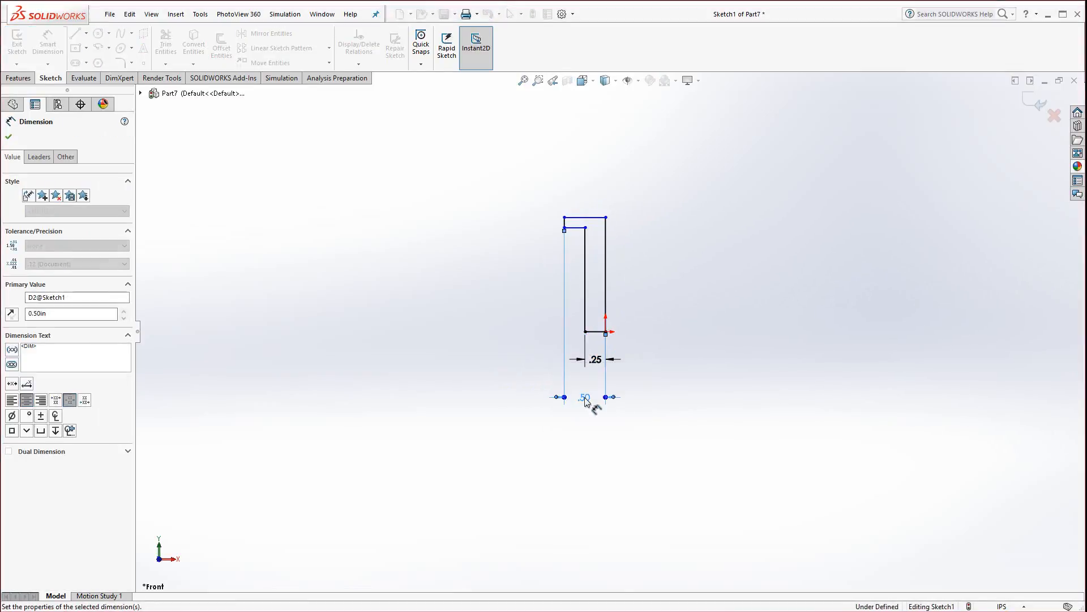
key("Return")
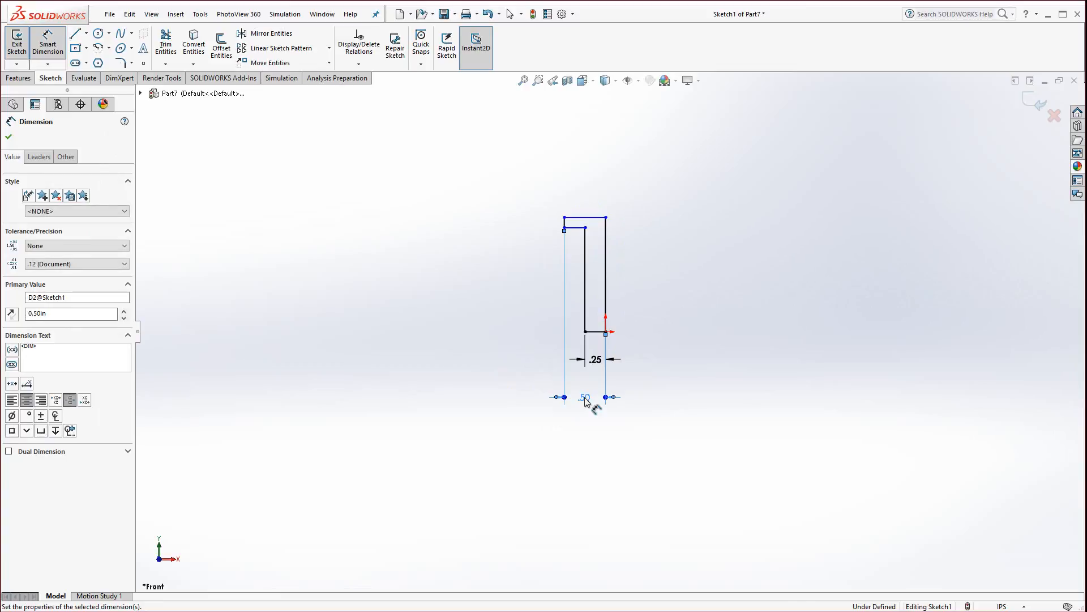
Step: Dimension the shank's shorter vertical line as 1.75 in, and move the profile's 0.50 in horizontal line above the shank's end
left_click(585, 296)
left_click(530, 275)
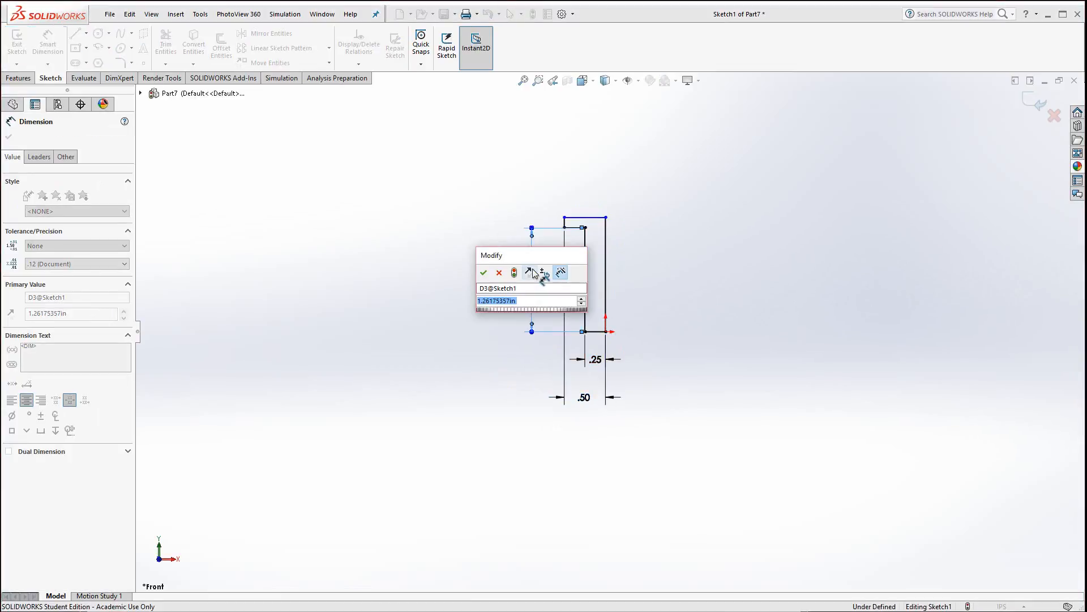
type("1.75")
key("Return")
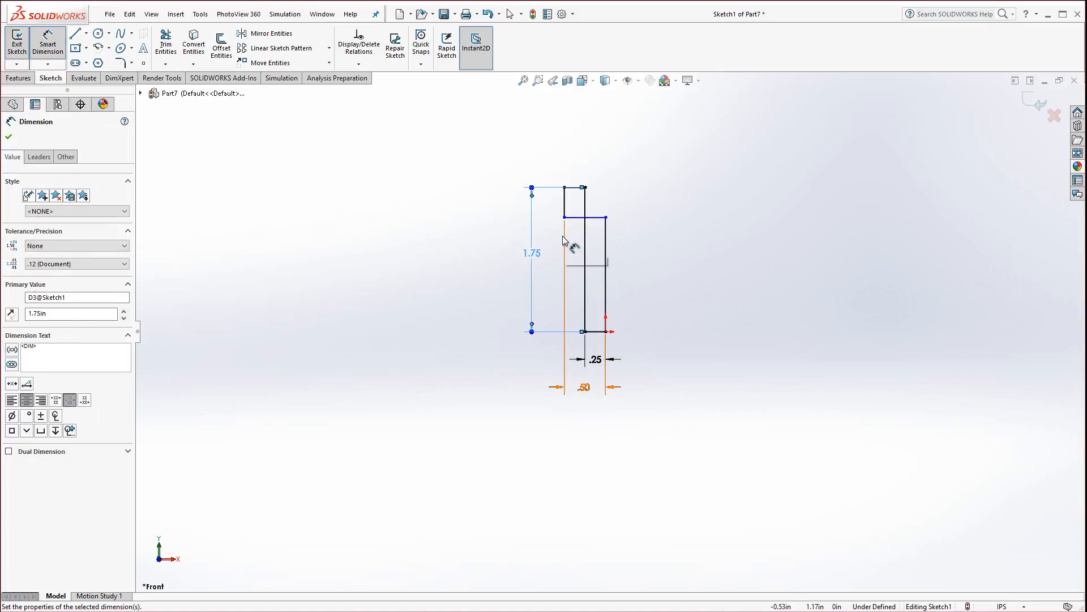
key("Escape")
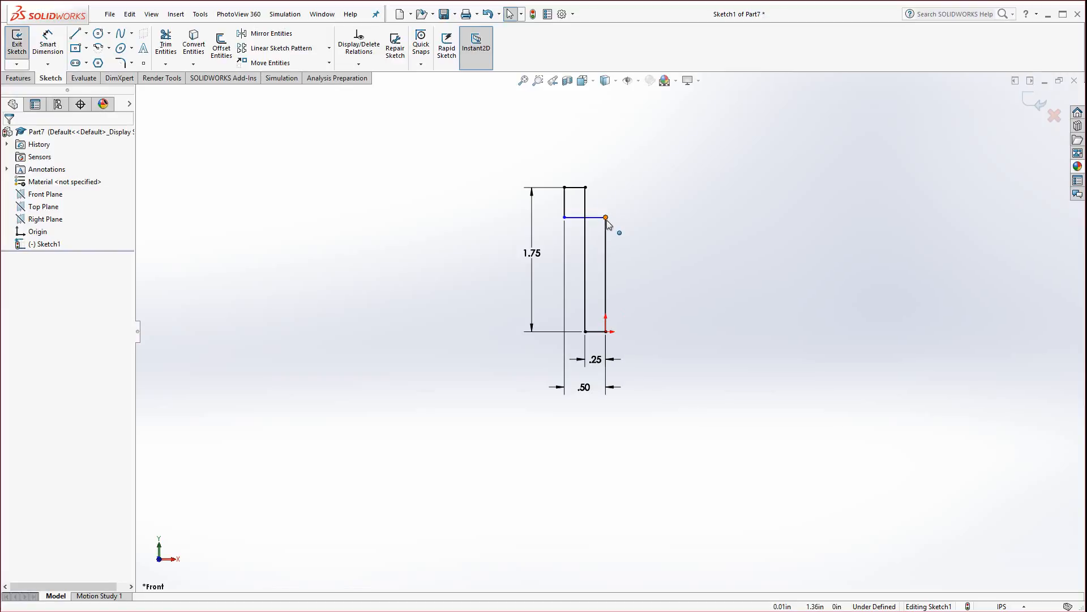
left_click_drag(596, 217, 595, 174)
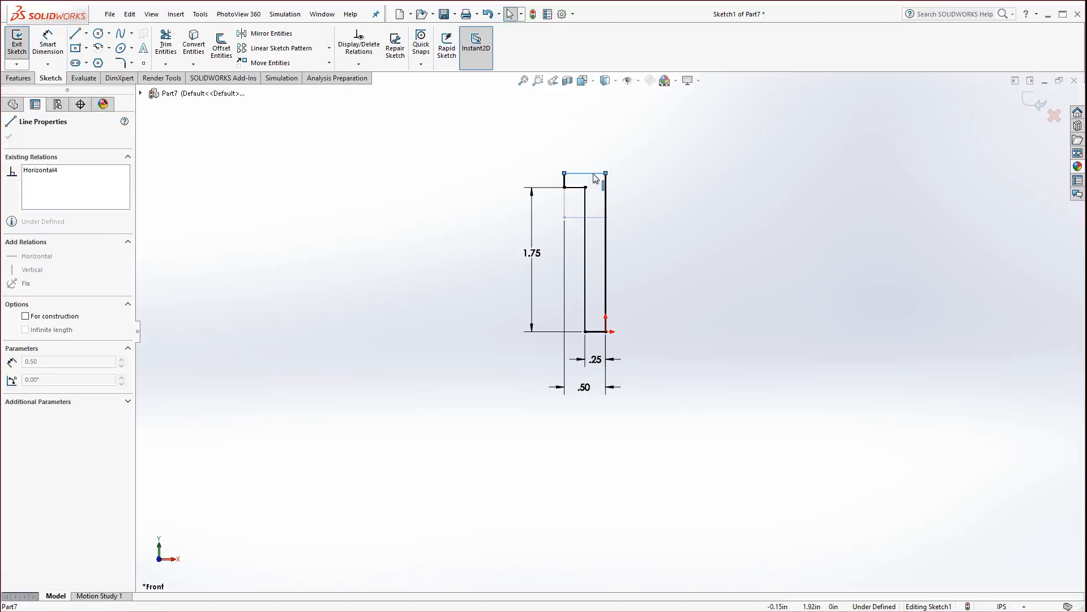
left_click(646, 282)
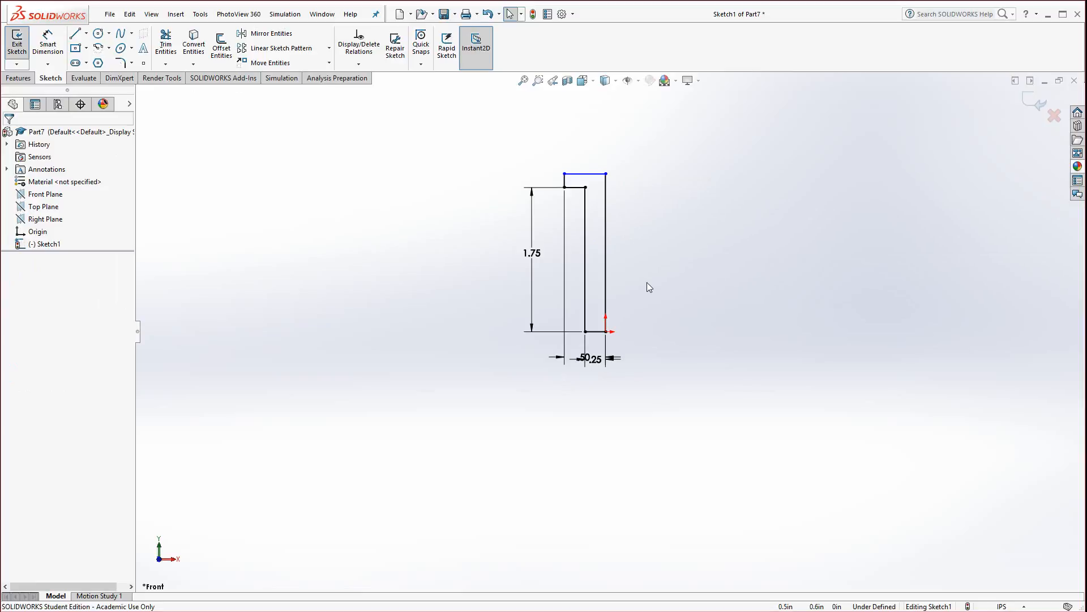
Step: Dimension the head's thickness as 0.10 in and move the 0.50 in dimension clear of the 0.25 in dimension
left_click(54, 49)
left_click(565, 180)
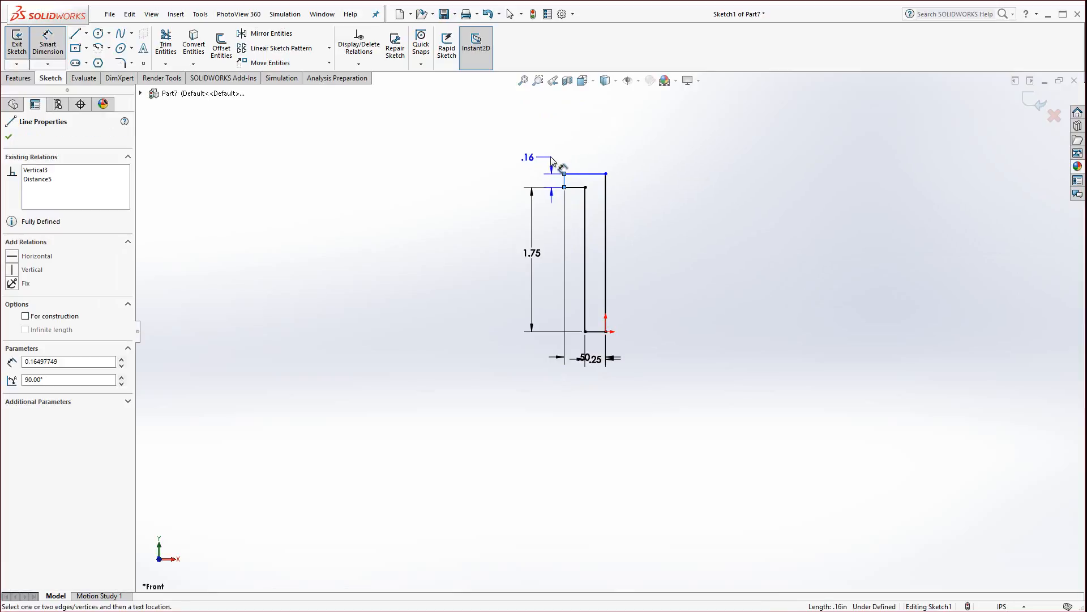
left_click(551, 160)
type(".1")
key("Return")
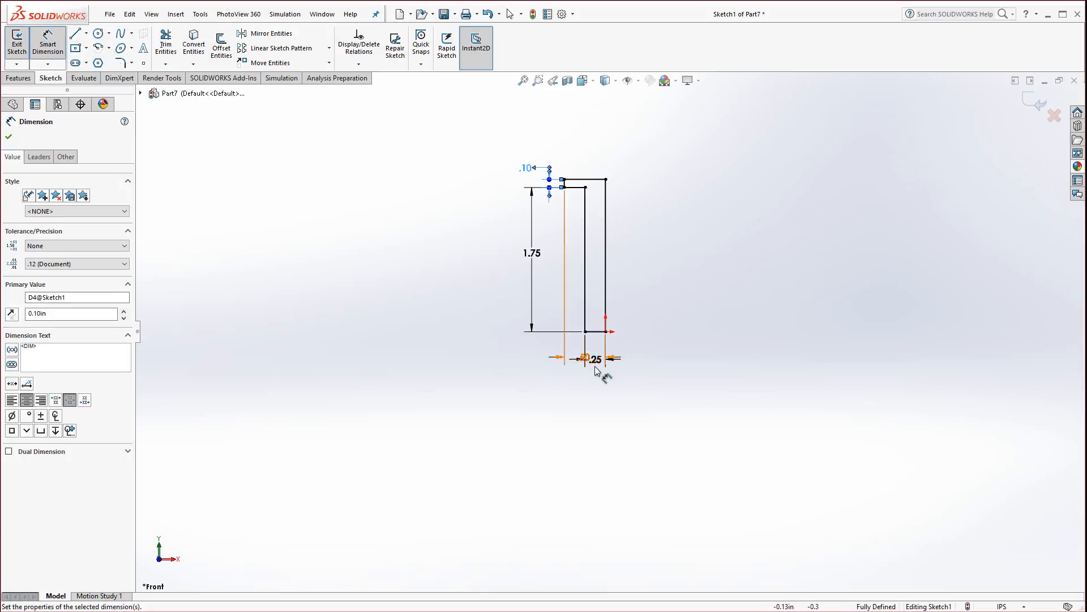
left_click_drag(596, 370, 582, 380)
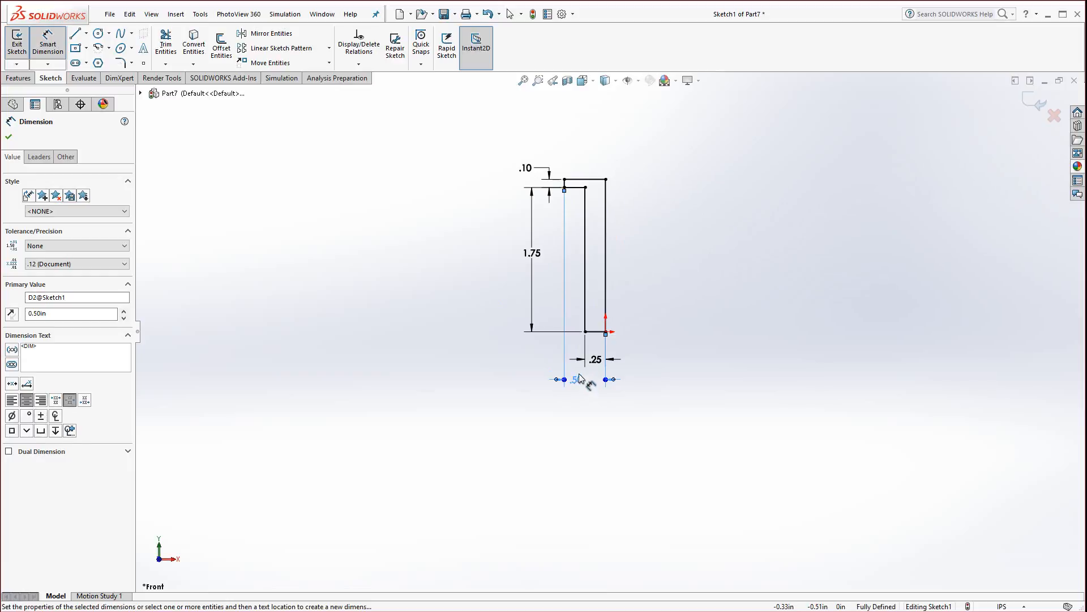
key("f")
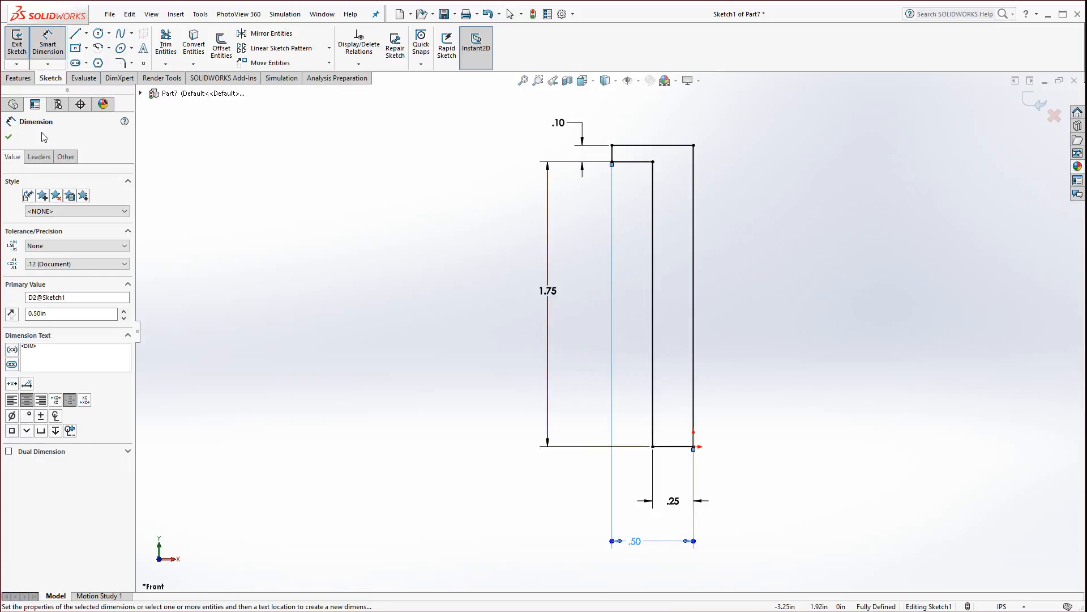
Step: Revolve the profile 360 degrees about the long vertical line through the origin into a solid headed pin
left_click(19, 80)
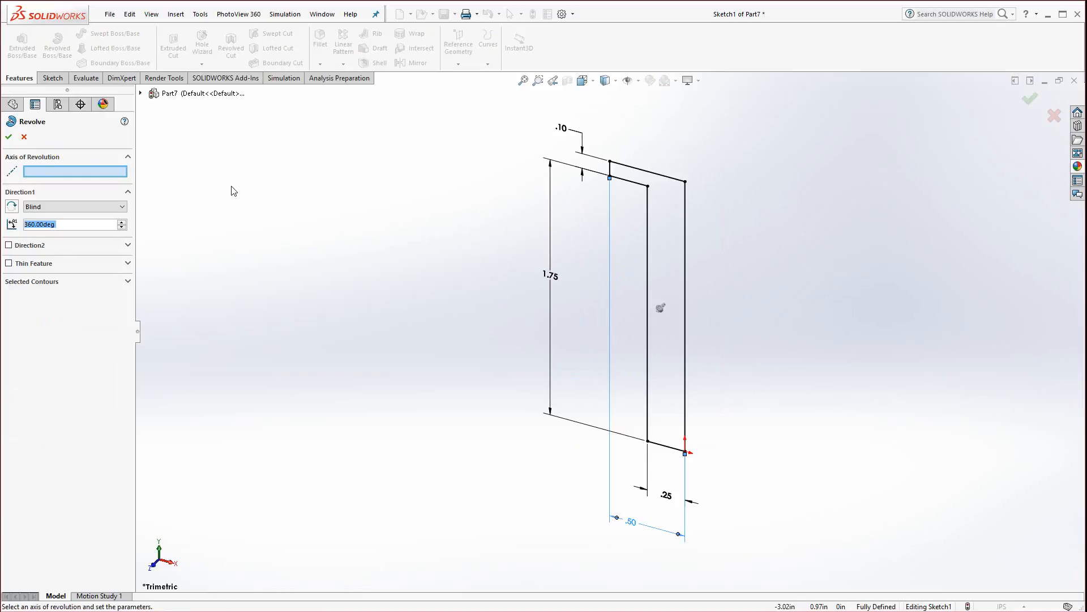
left_click(685, 338)
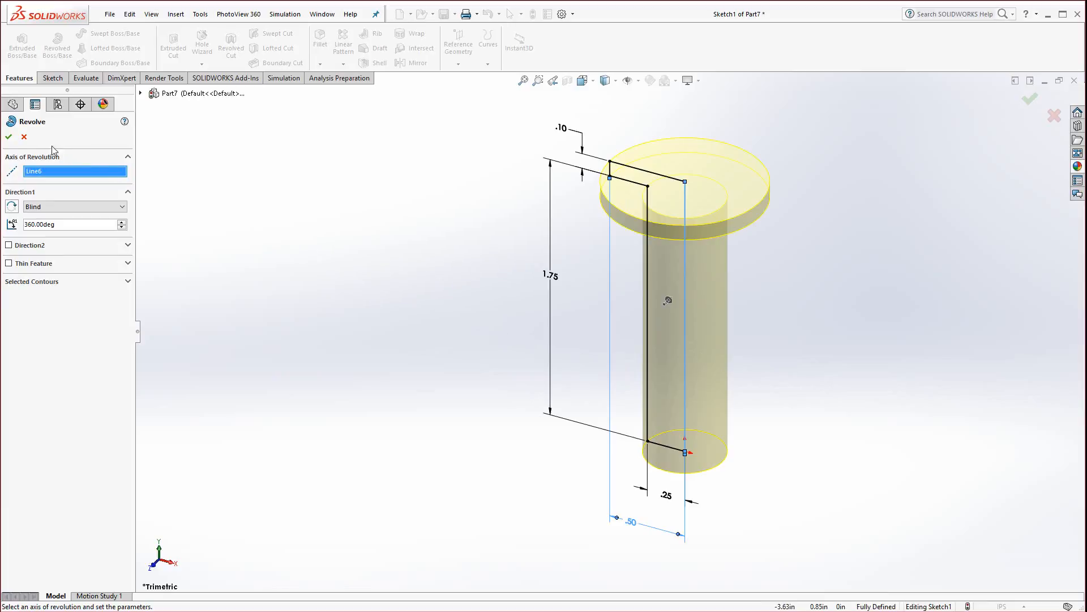
left_click(8, 137)
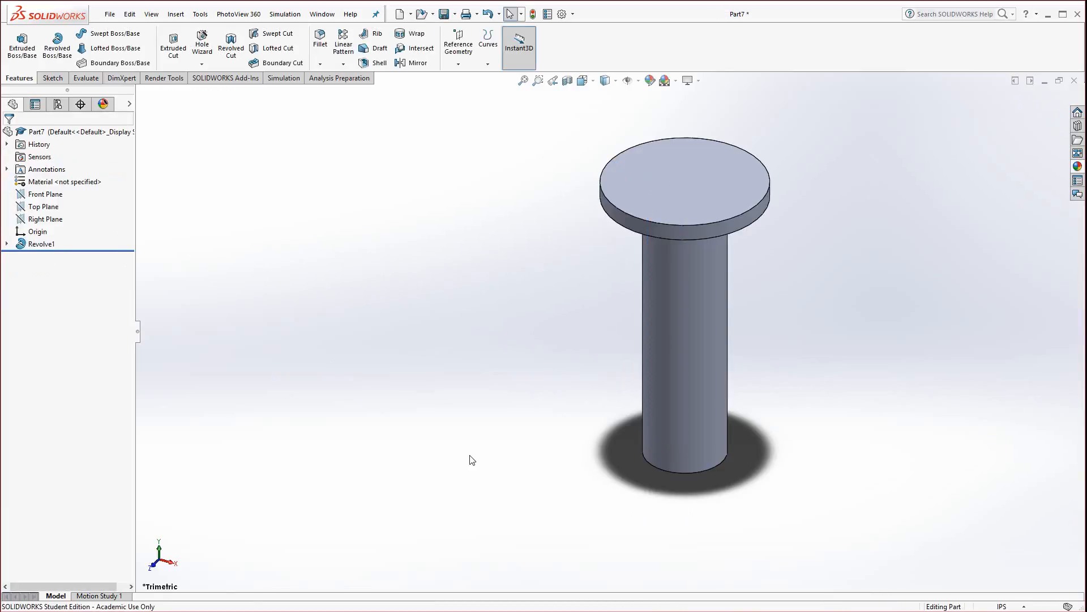
Step: Chamfer the circular edge at the shank's free end with a 0.03 in distance and a 45-degree angle
middle_click_drag(585, 510, 542, 251)
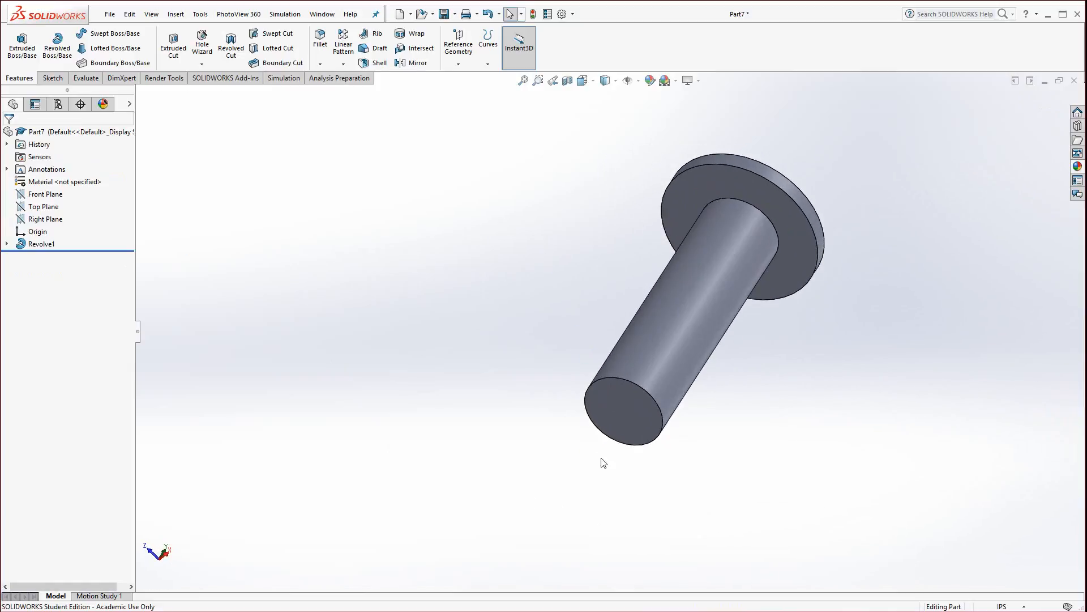
scroll(614, 390, "down", 2)
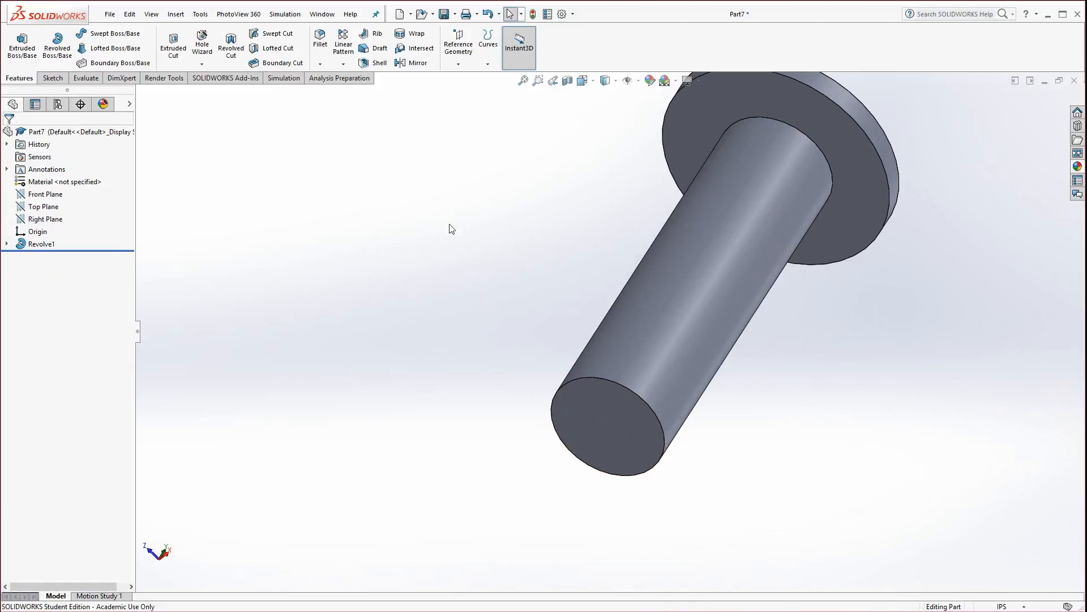
left_click(321, 66)
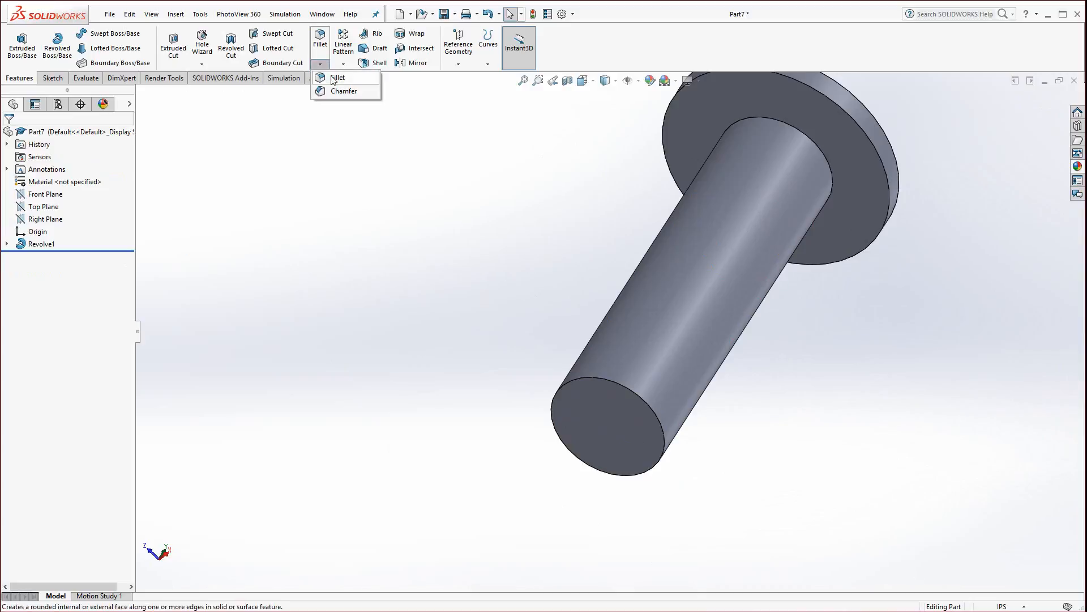
left_click(325, 93)
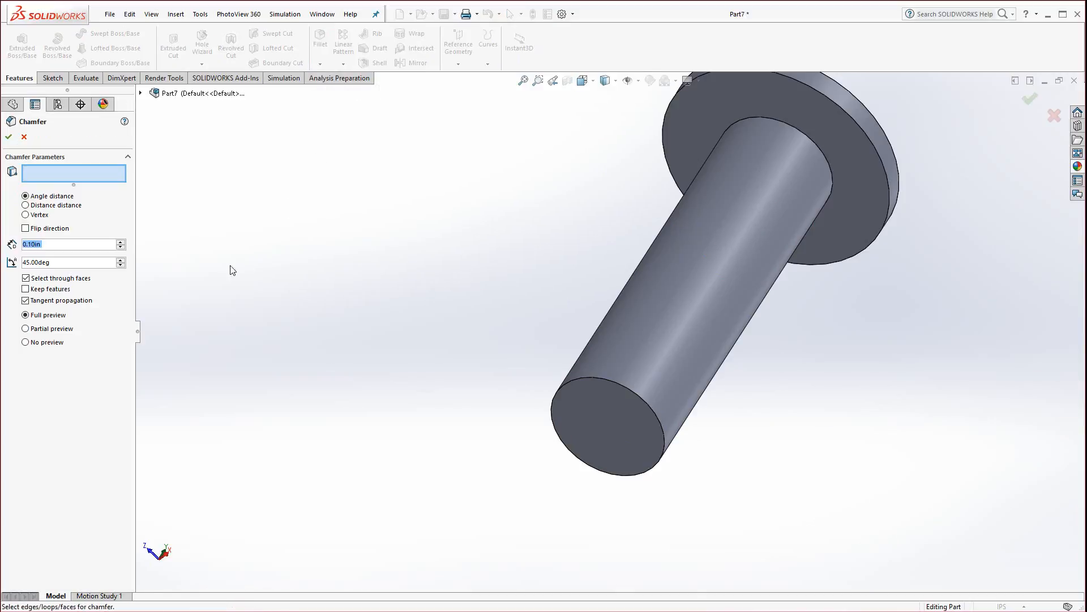
type("0.03")
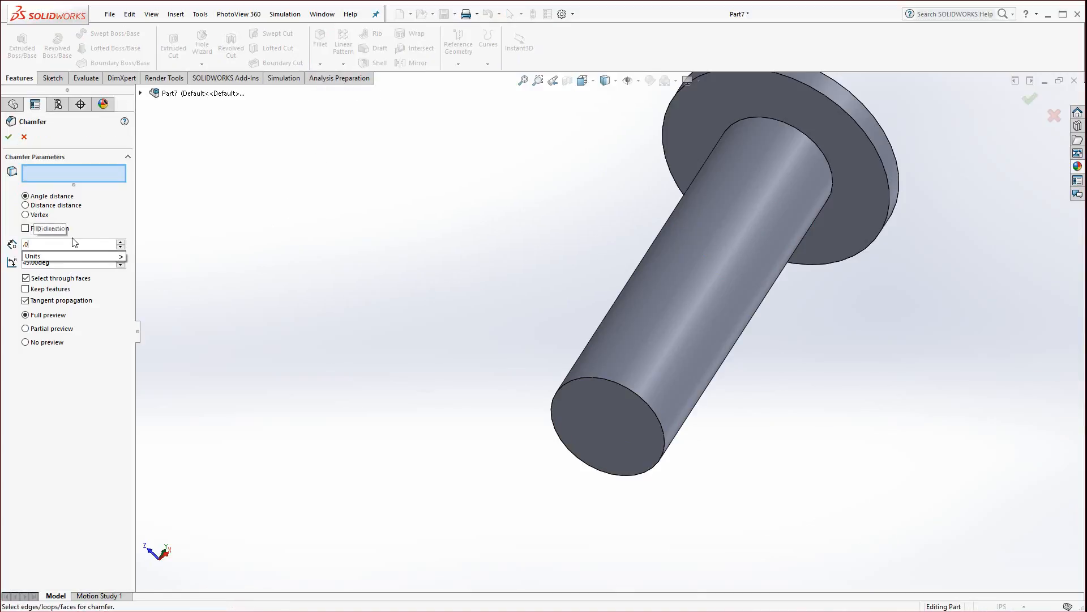
key("Return")
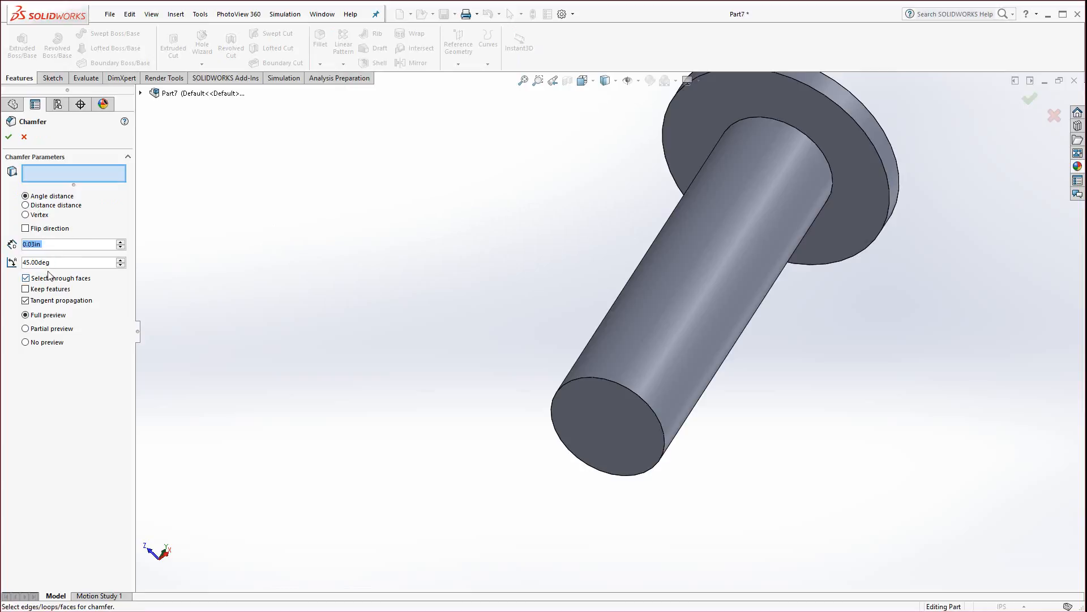
left_click(606, 378)
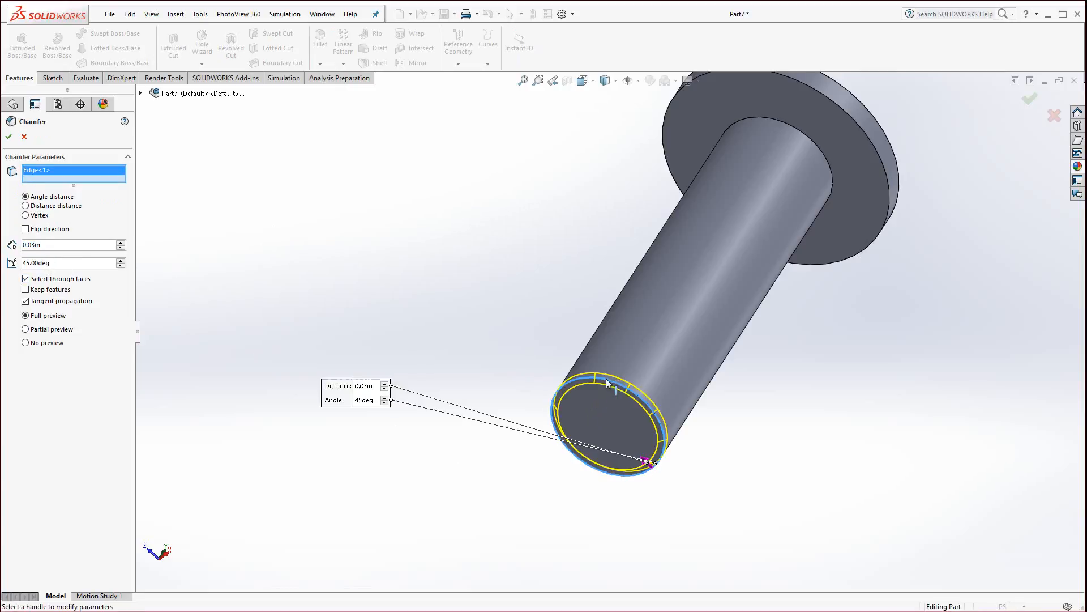
key("Return")
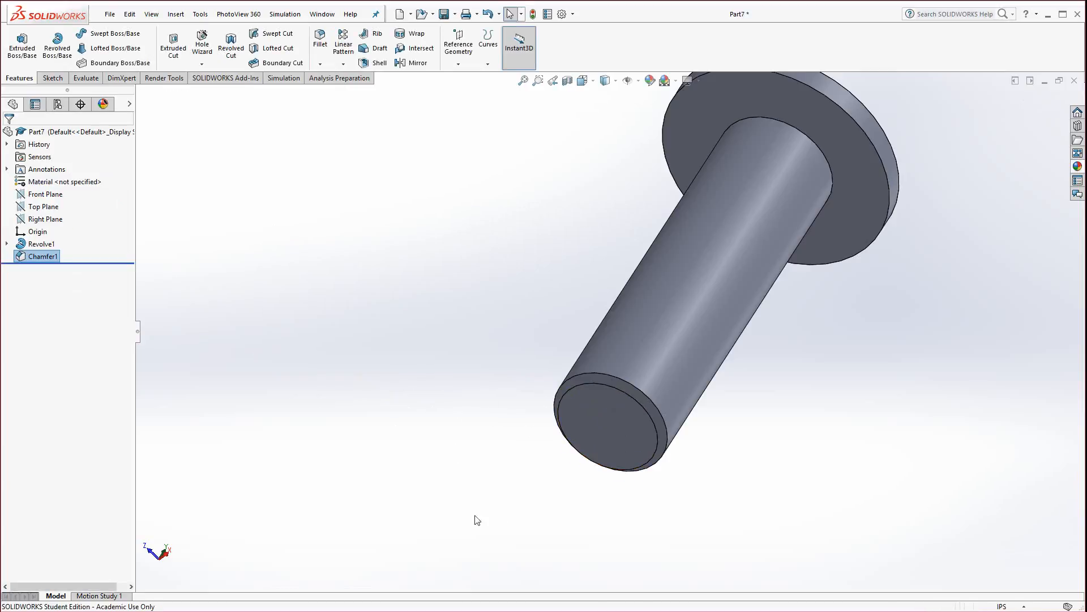
Step: Add a 0.20 in high dome to the head's flat outer face with the elliptical option off
middle_click_drag(478, 517, 517, 519)
scroll(573, 478, "up", 5)
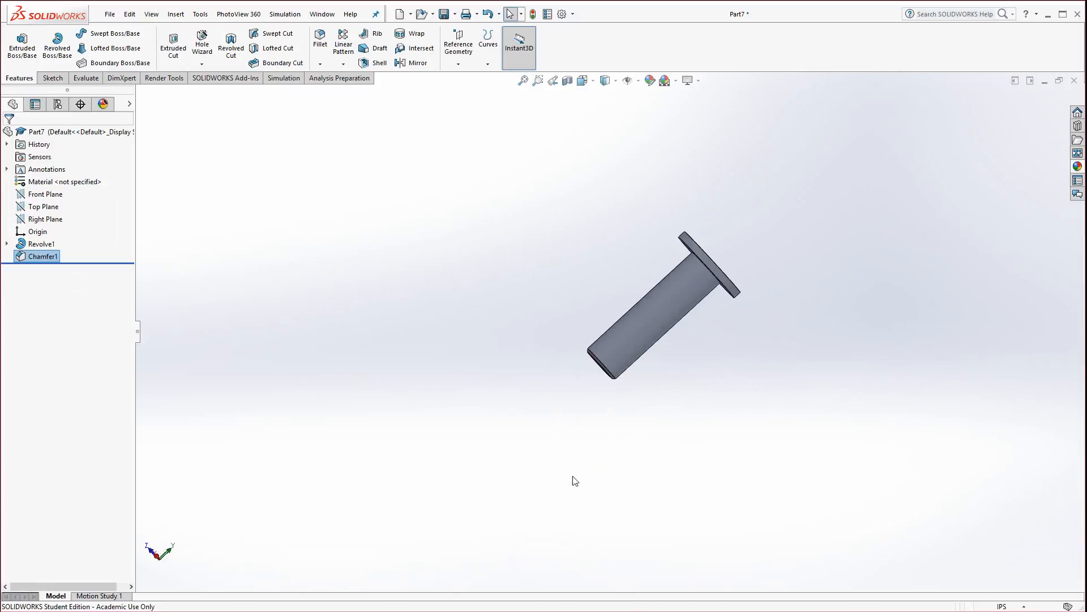
middle_click_drag(774, 287, 553, 310)
scroll(663, 250, "down", 5)
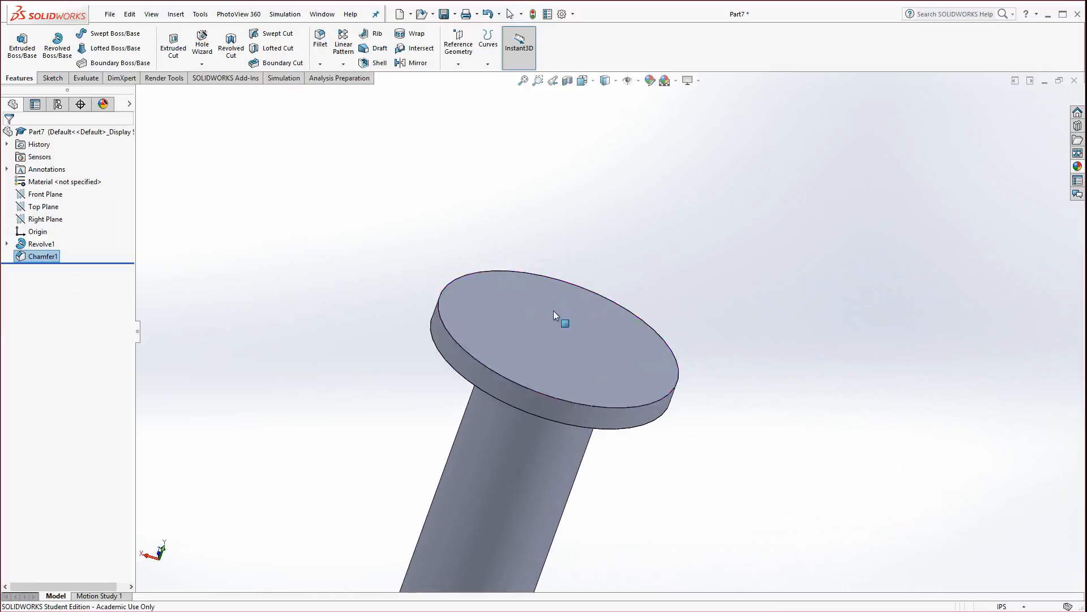
left_click(555, 329)
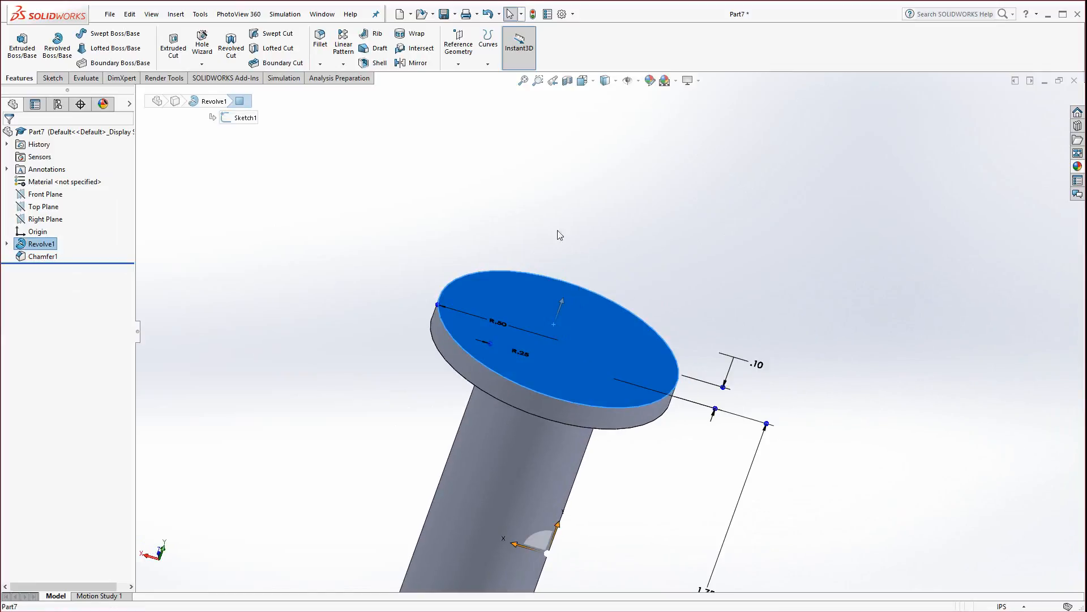
left_click(176, 16)
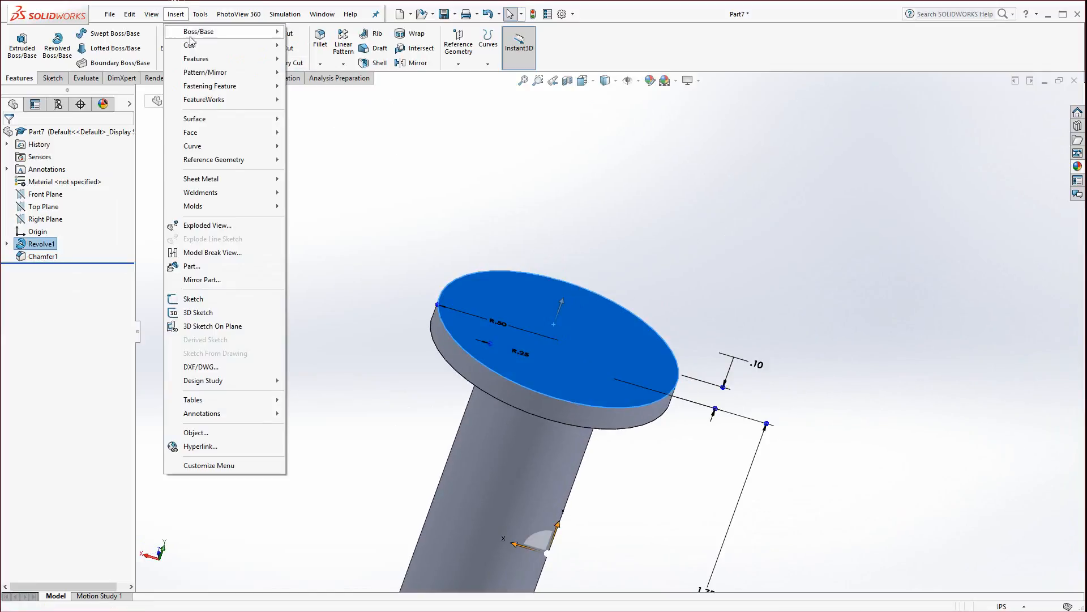
mouse_move(196, 60)
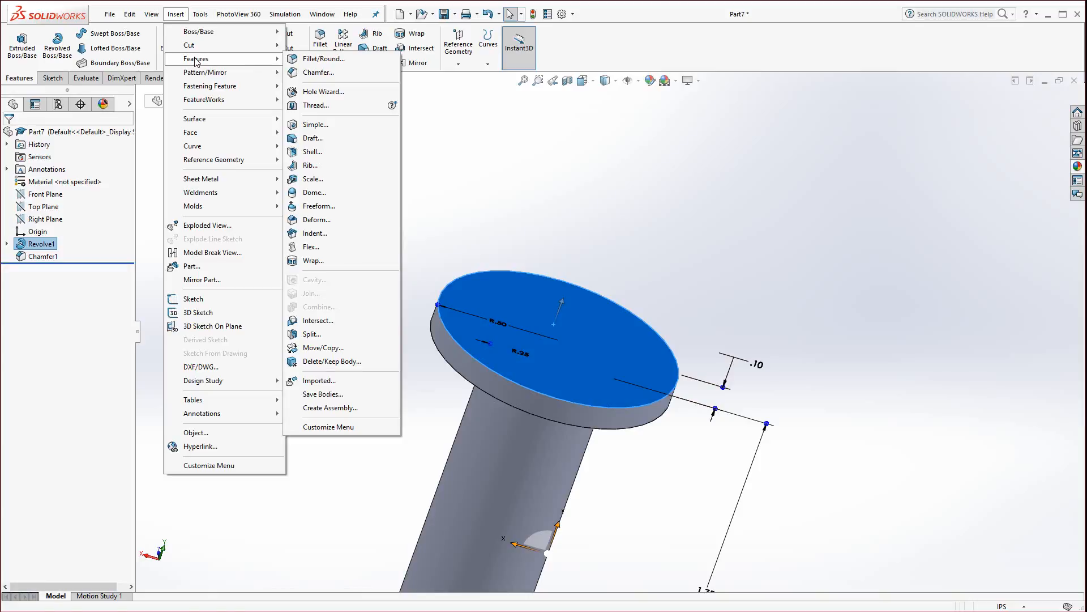
left_click(312, 193)
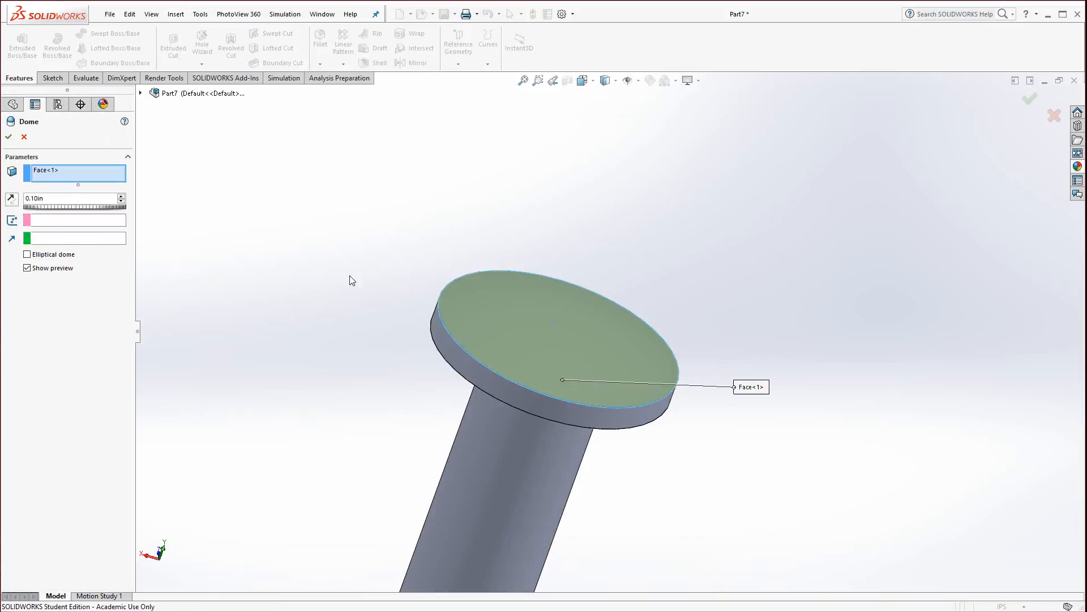
middle_click_drag(333, 369, 430, 315)
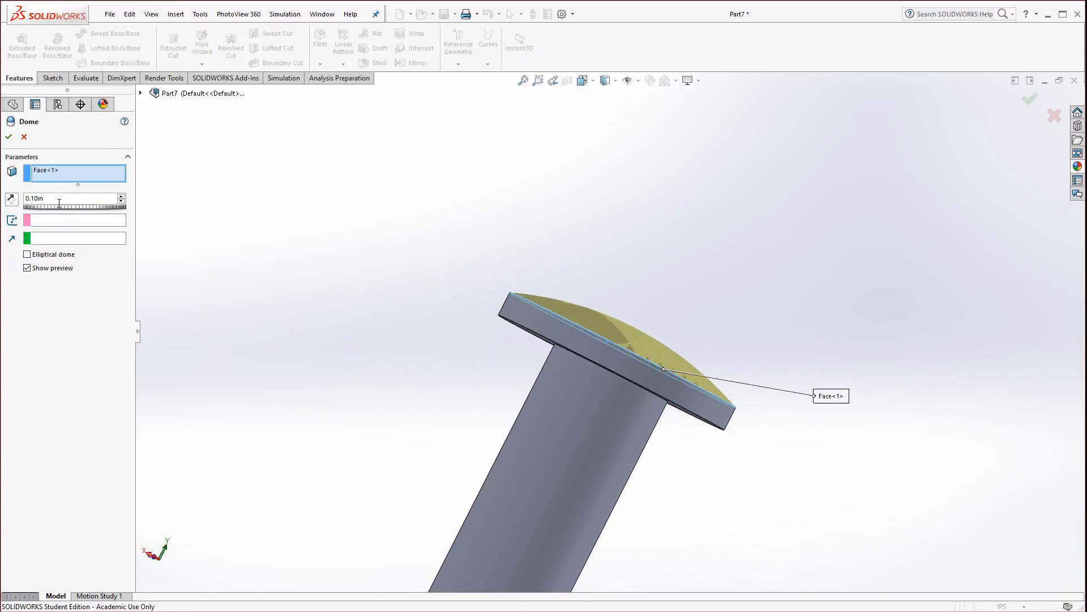
mouse_move(56, 211)
left_mouse_down()
mouse_move(66, 210)
mouse_move(56, 211)
left_mouse_up()
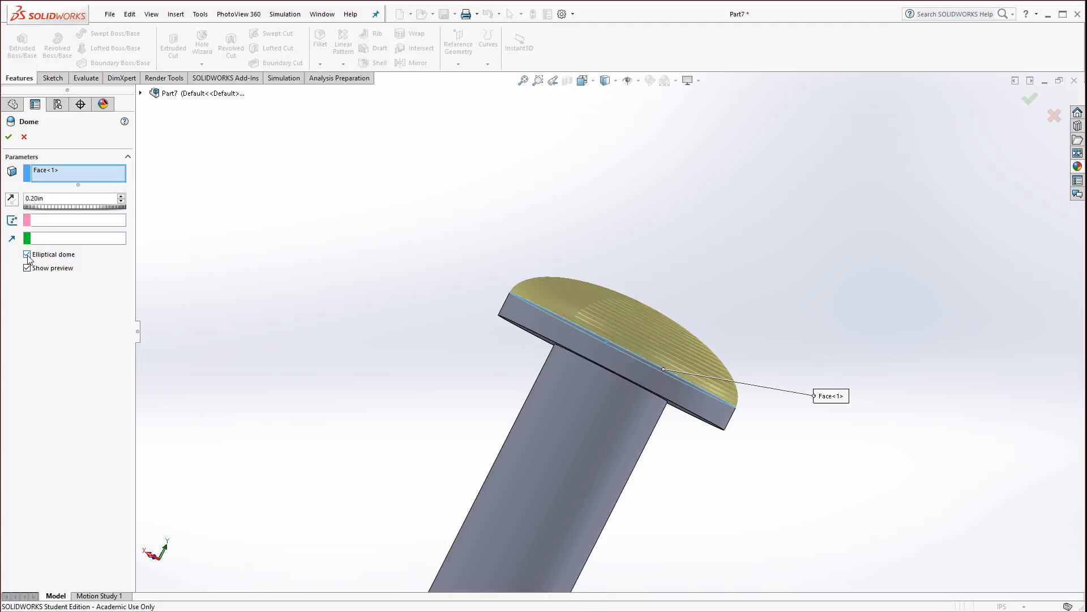
left_click(27, 256)
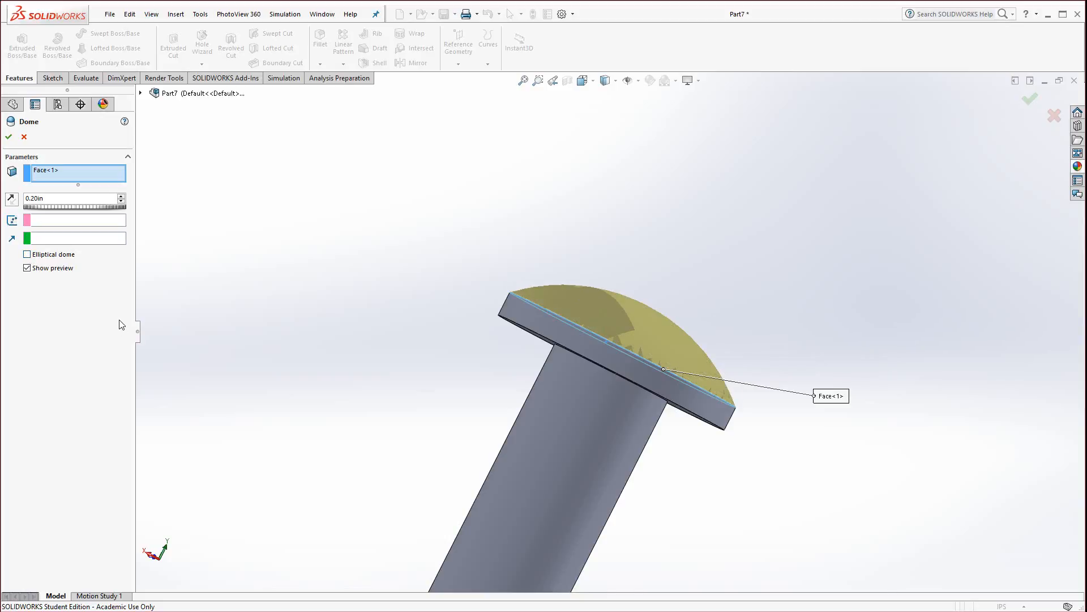
left_click(8, 137)
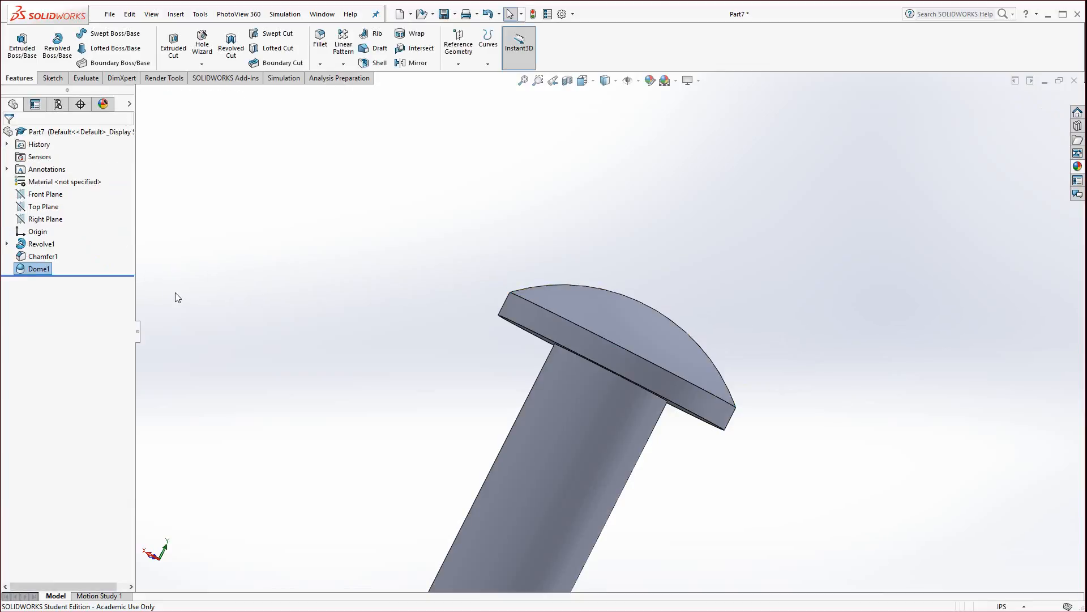
Step: Start a new sketch on the Front Plane, oriented to the Back view
key("f")
middle_click_drag(612, 362, 526, 386)
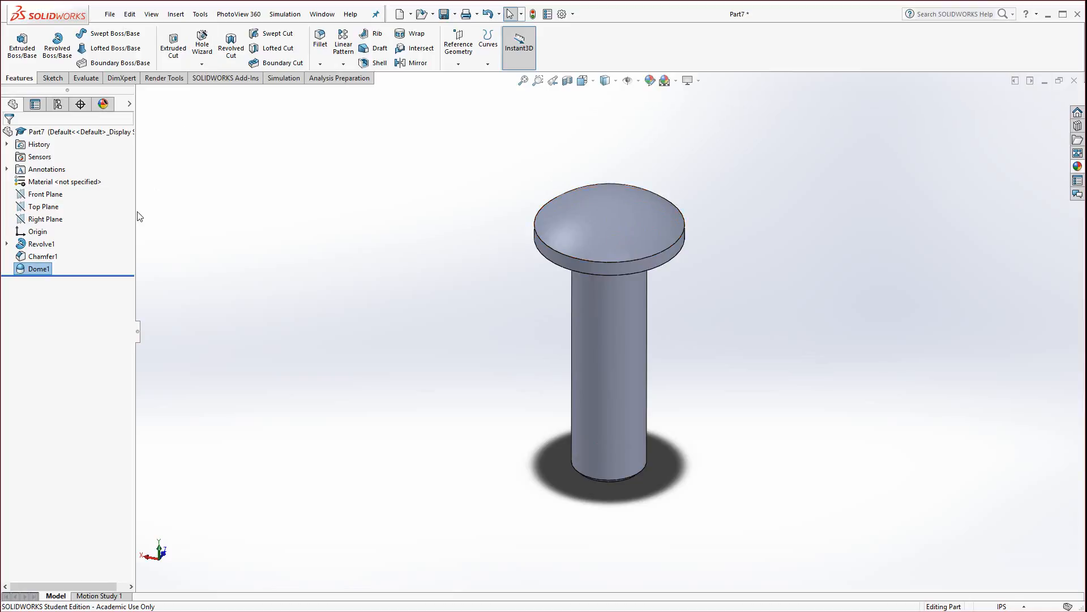
left_click(45, 196)
left_click(51, 182)
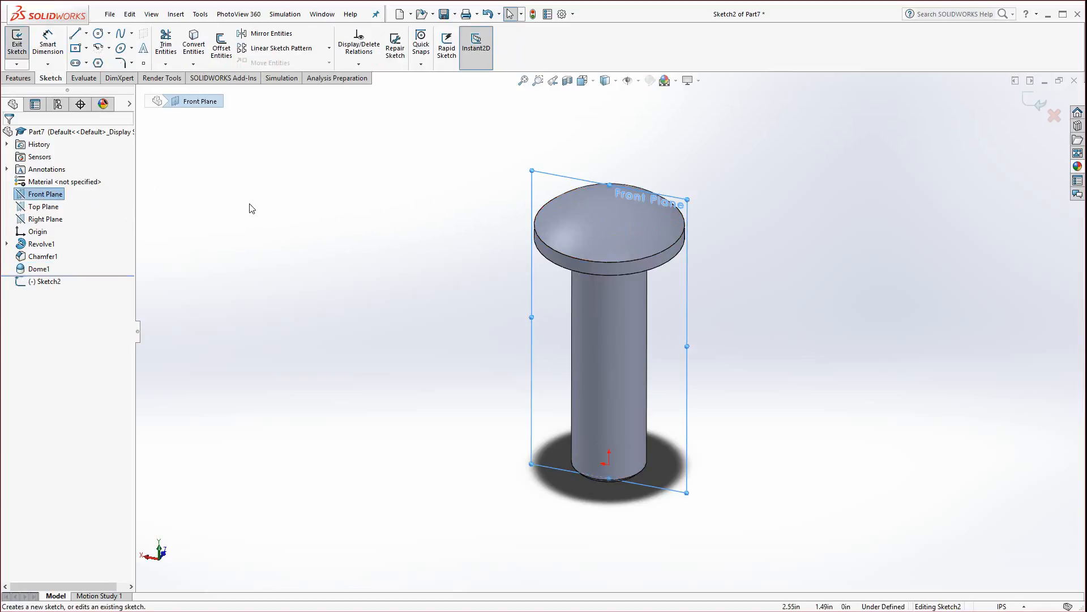
mouse_move(465, 370)
middle_mouse_down()
mouse_move(437, 461)
mouse_move(461, 400)
middle_mouse_up()
key("space")
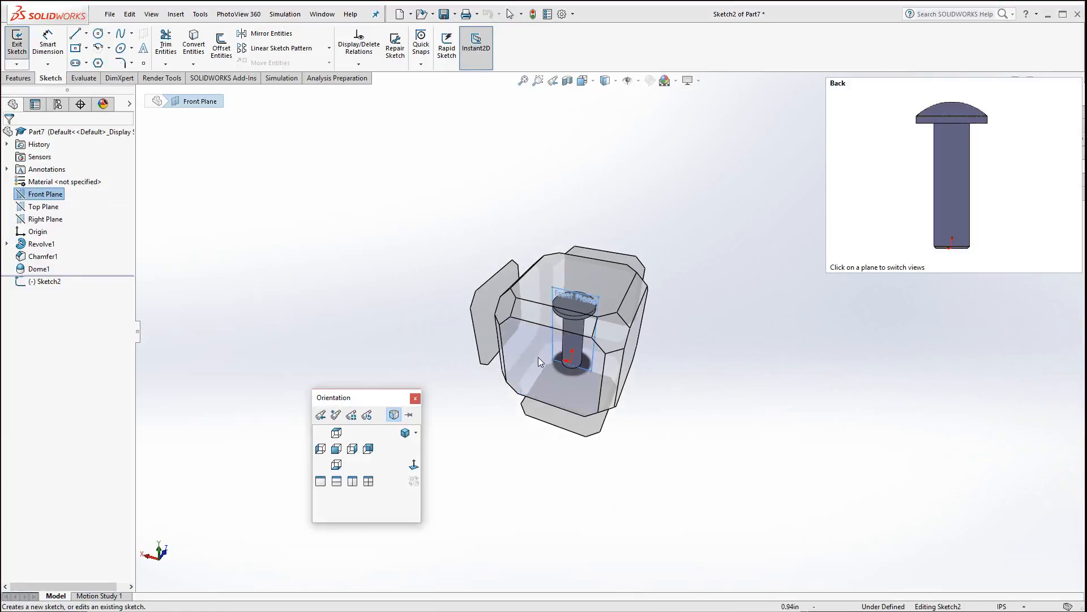
left_click(538, 356)
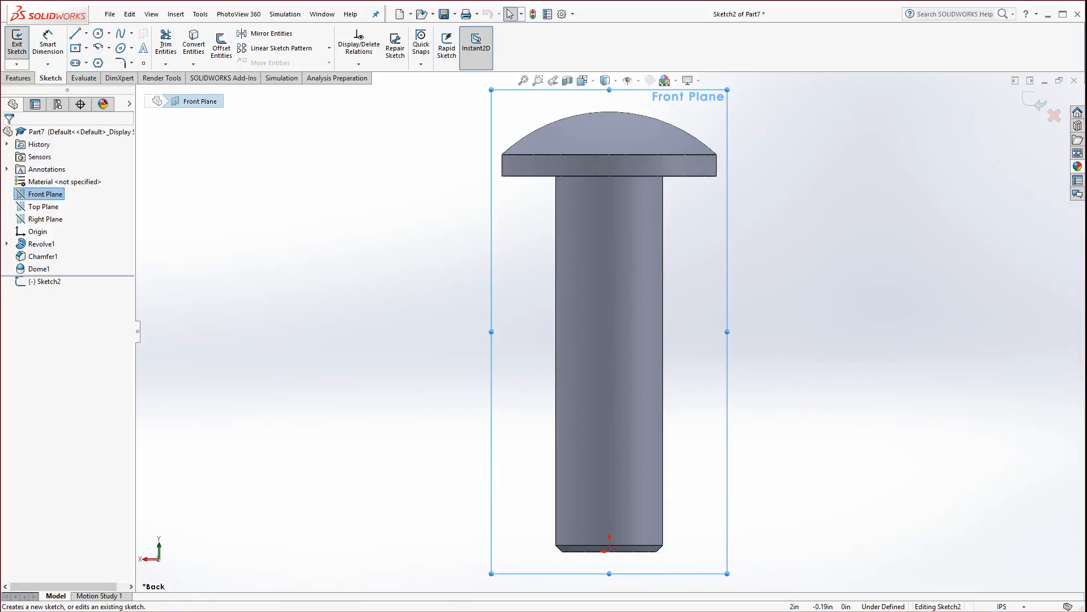
Step: Check the slot dimensions in the LAB 2 PDF drawing in the browser, and draw a vertical centerline from the origin to above the dome
key("alt+Tab")
scroll(542, 364, "up", 15)
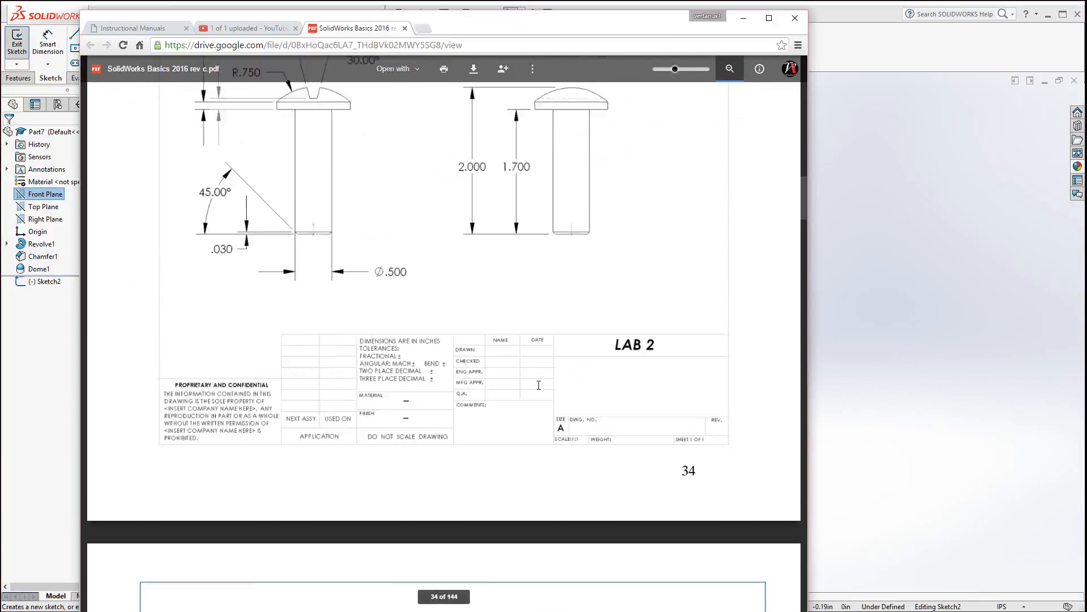
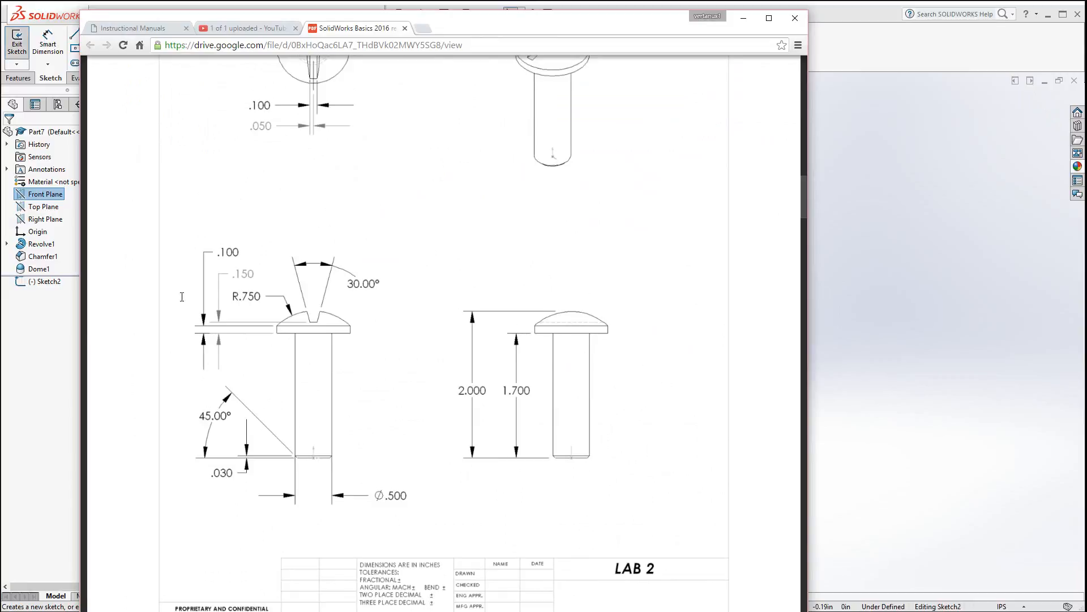
left_click(47, 398)
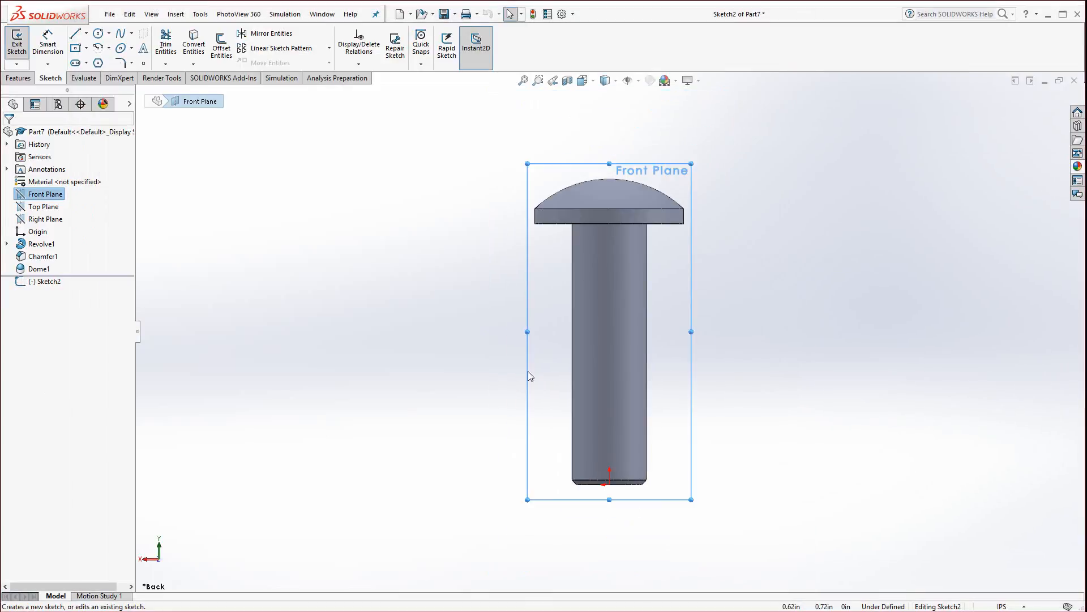
scroll(719, 226, "down", 2)
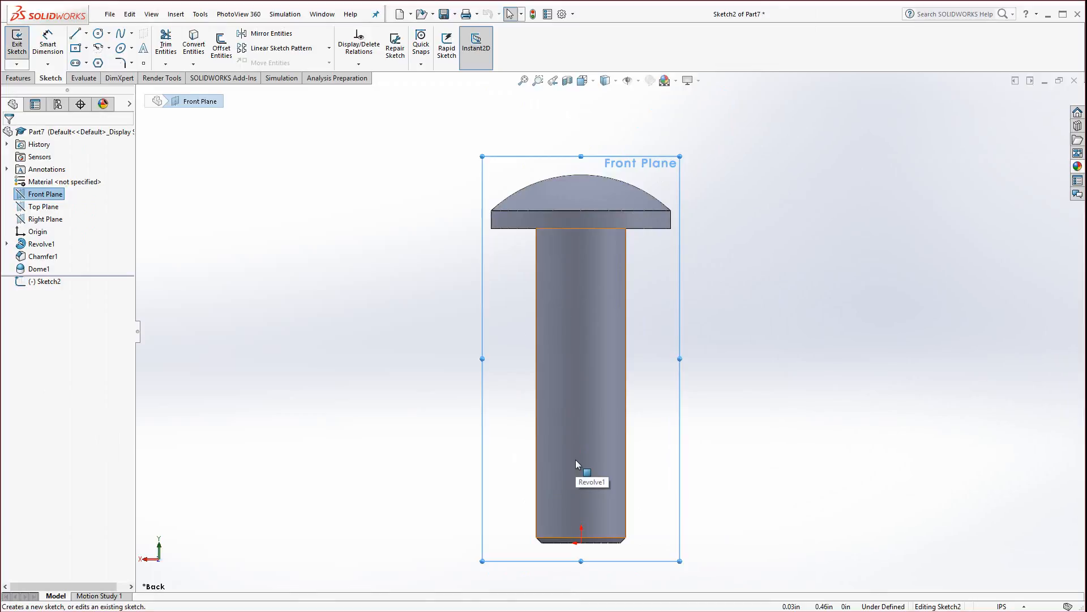
left_click(87, 34)
left_click(96, 63)
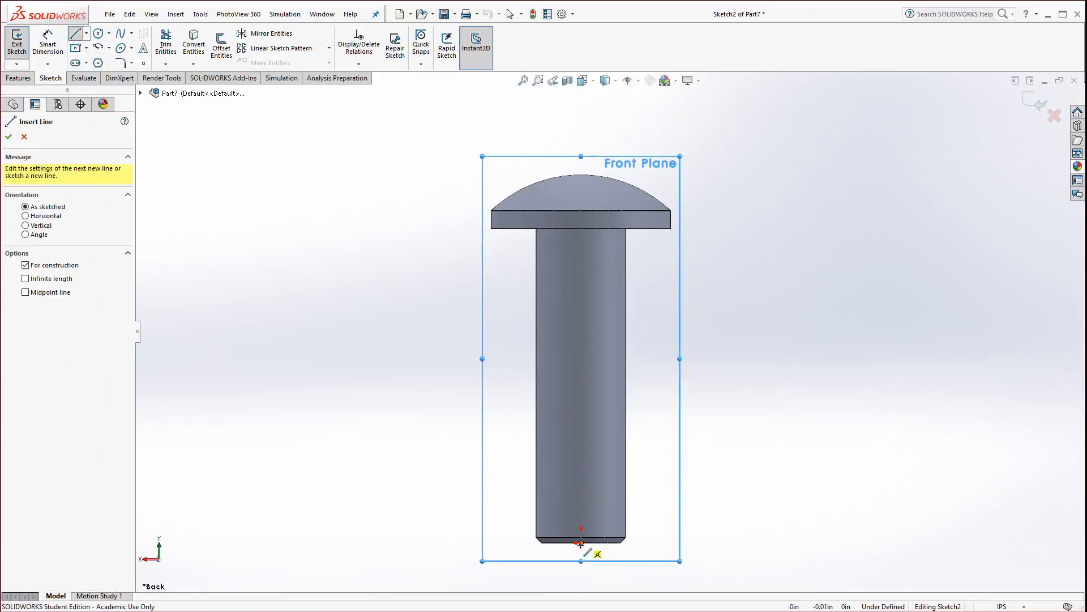
left_click(581, 543)
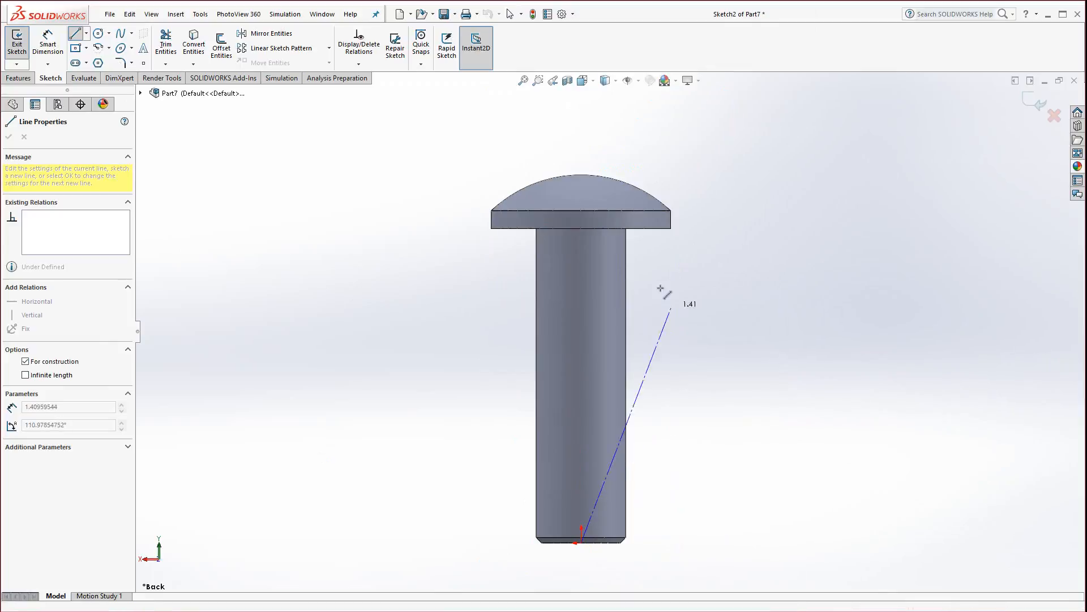
left_click(580, 159)
key("Escape")
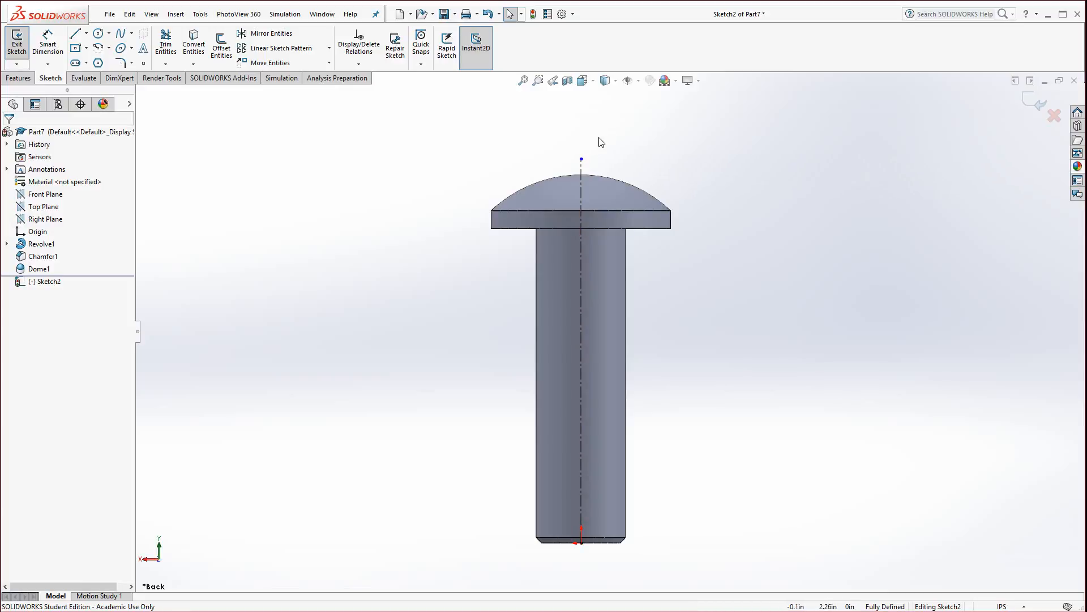
Step: Sketch half the slot profile: a 45-degree line about 0.15 in long from the dome's arc, and a horizontal line about 0.1 in long ending on the centerline
left_click(76, 35)
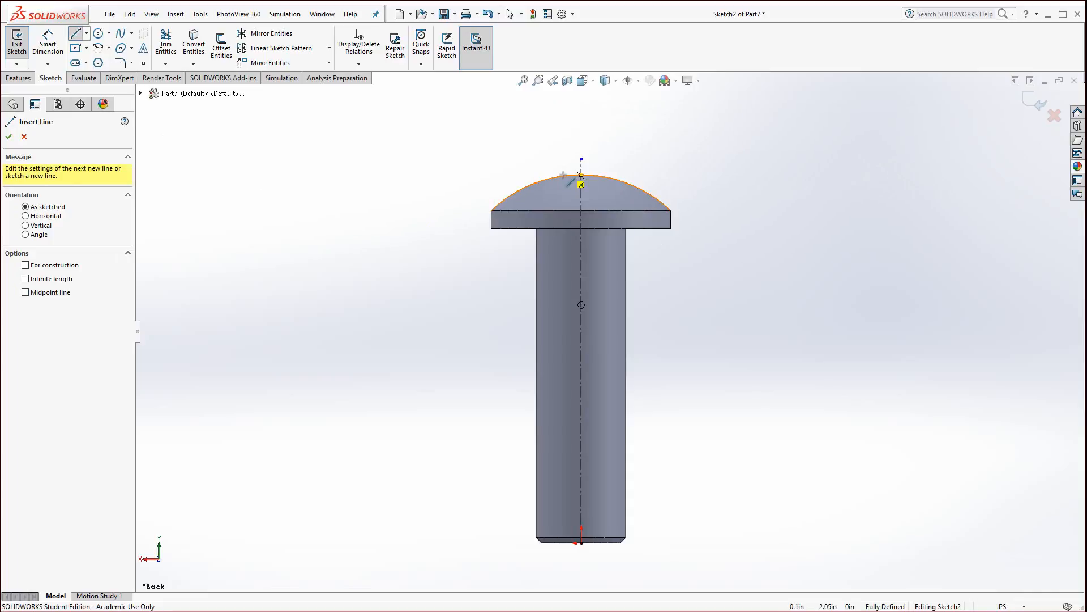
left_click(545, 180)
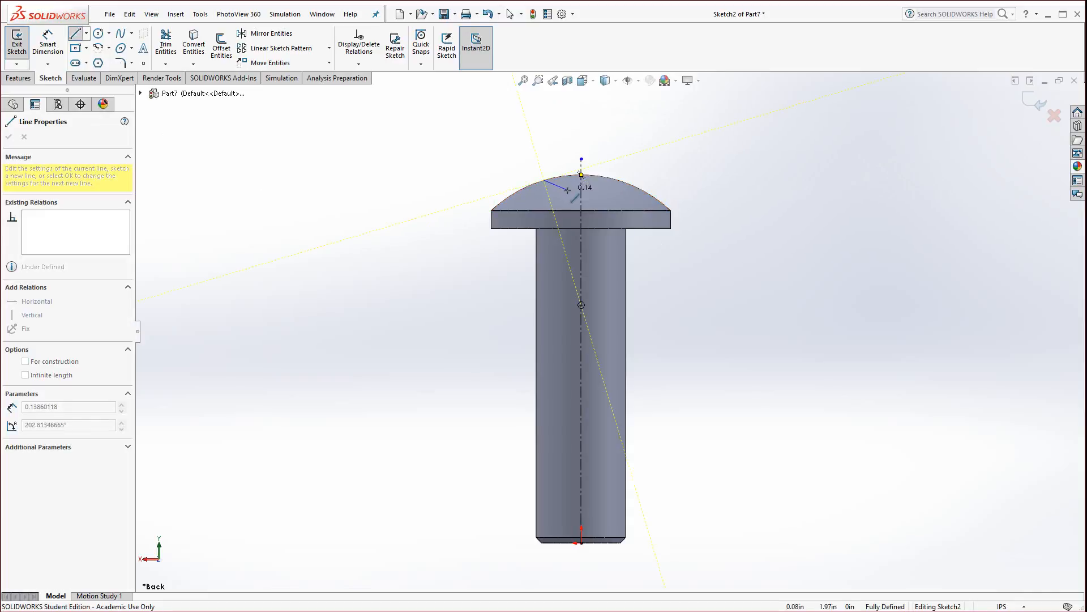
scroll(561, 192, "down", 3)
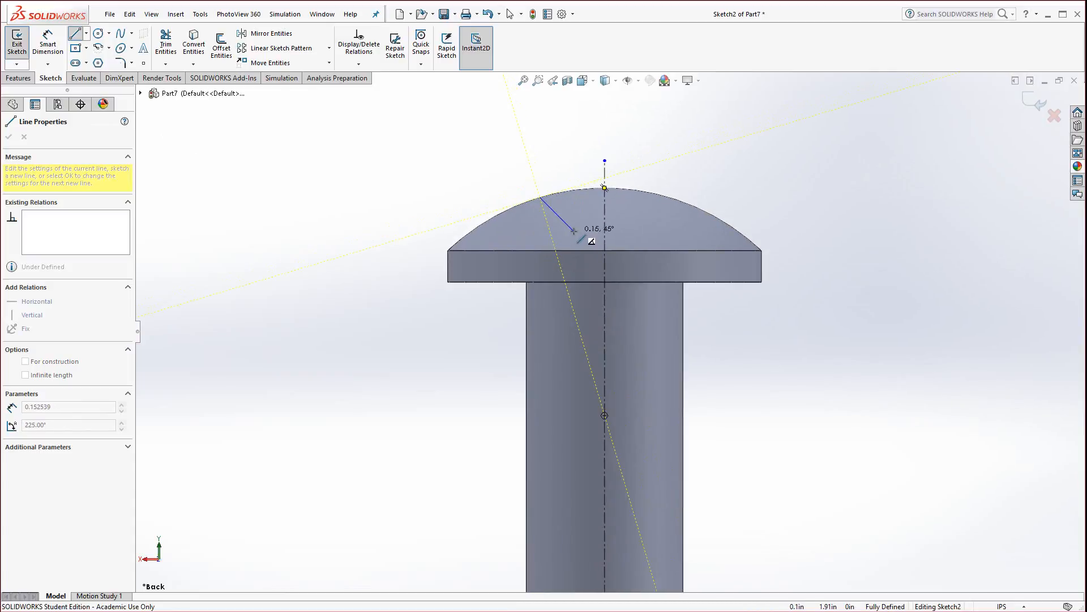
left_click(573, 232)
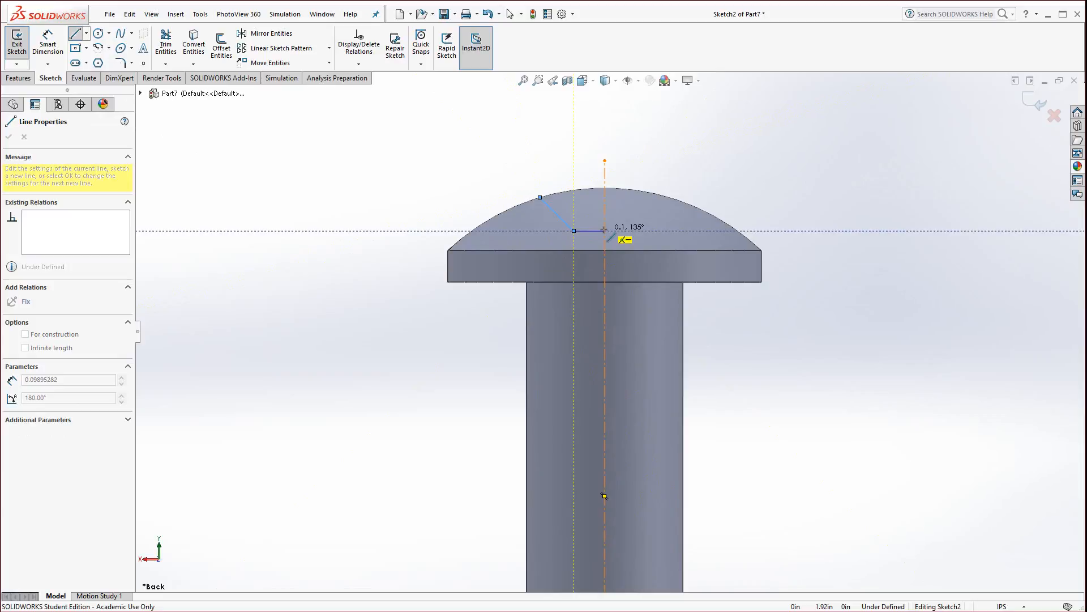
left_click(604, 231)
key("Escape")
key("Escape")
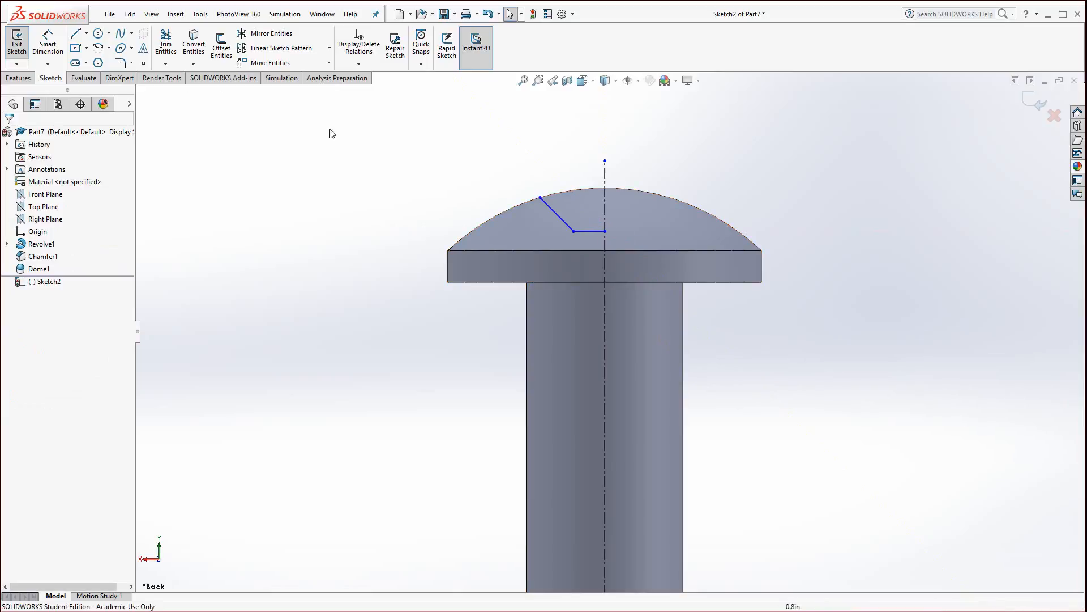
Step: Mirror the slot's angled line and horizontal bottom line about the vertical centerline
left_click(261, 35)
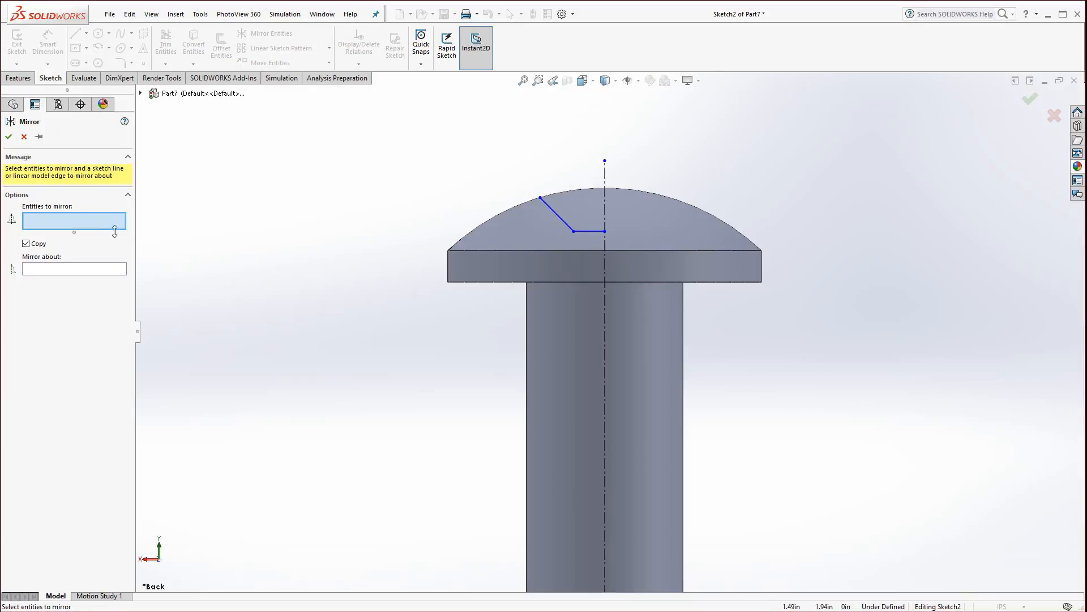
left_click(556, 217)
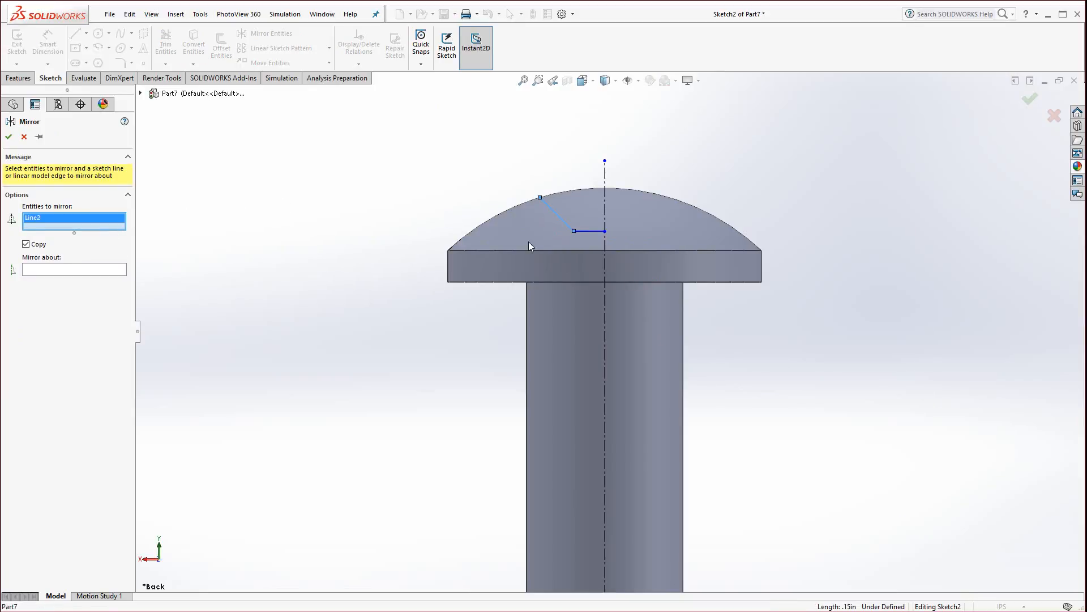
left_click(583, 230)
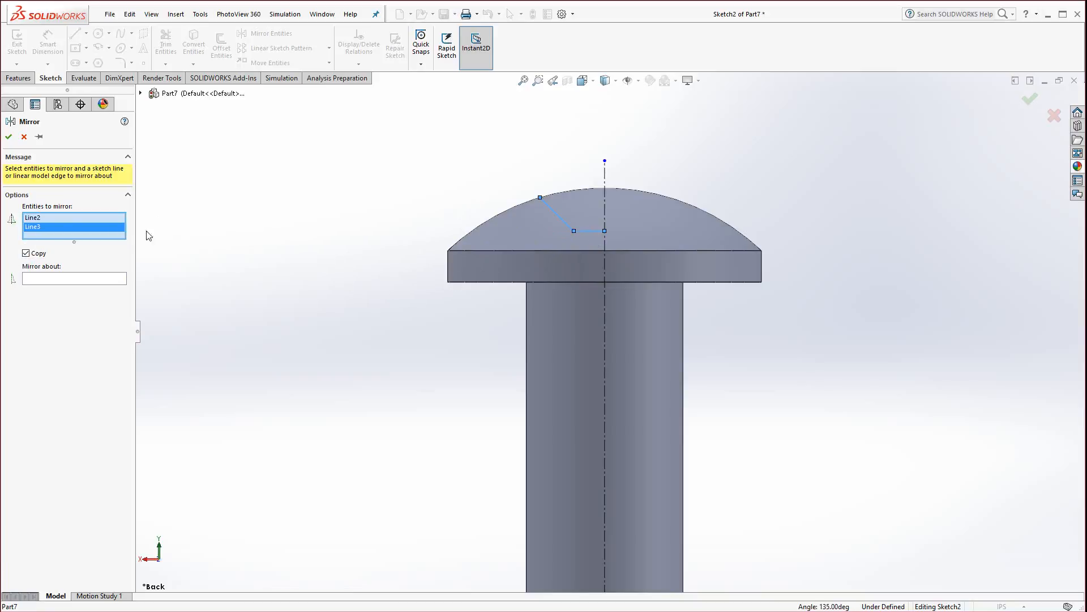
left_click(52, 283)
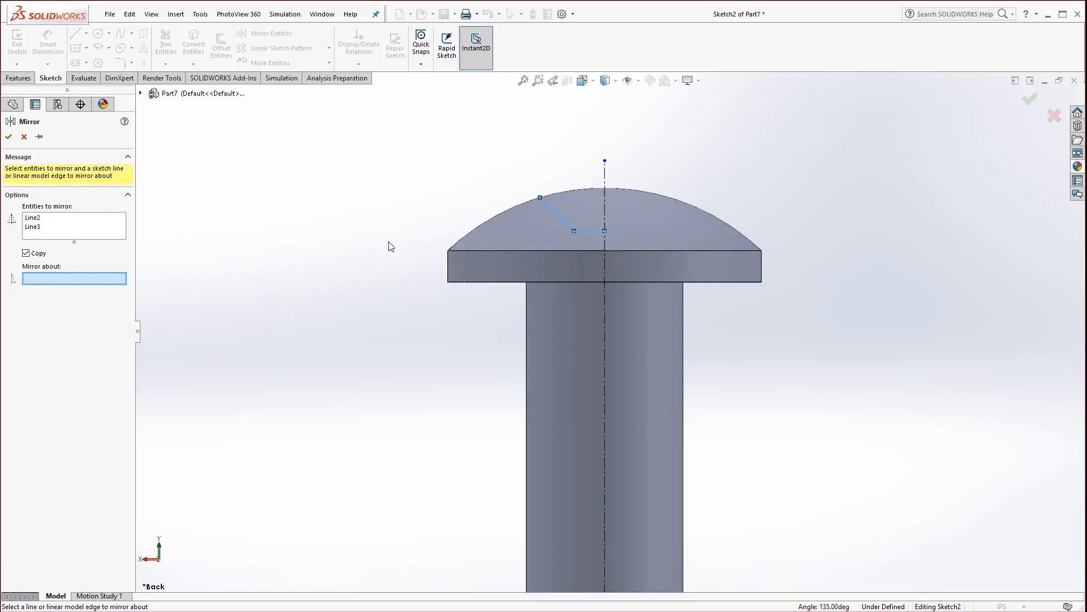
left_click(604, 210)
right_click(604, 208)
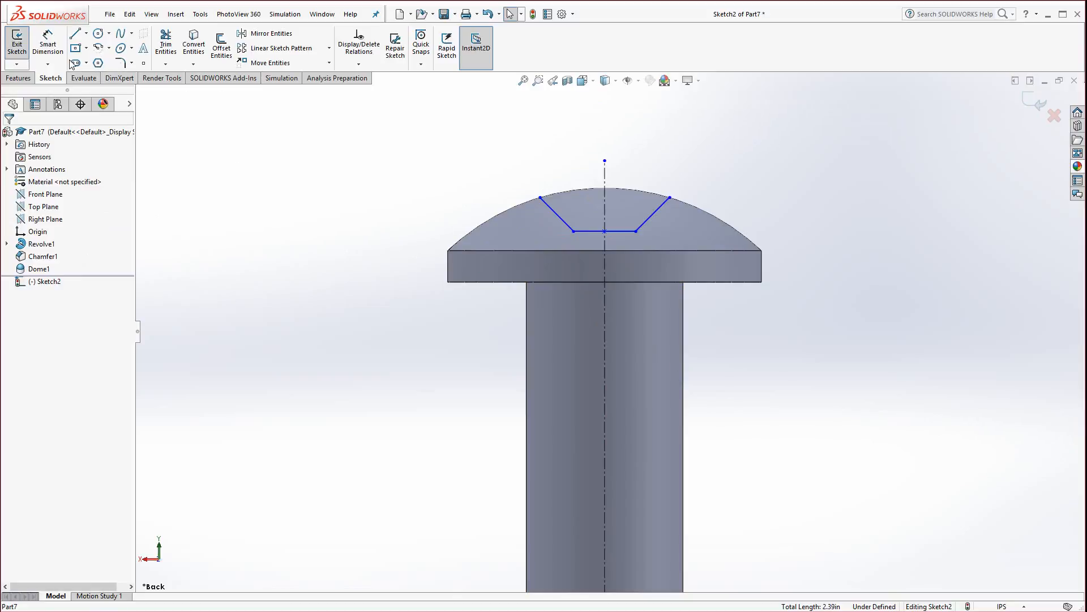
Step: Dimension the slot's bottom line to 0.10 in, checking the width in the LAB 2 PDF drawing in the browser
left_click(55, 46)
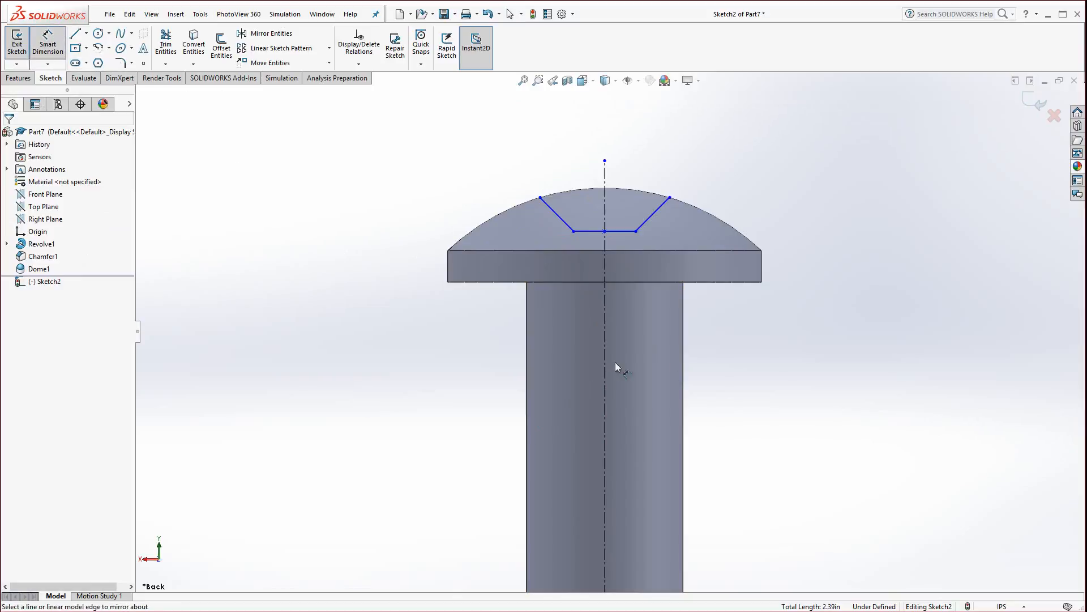
left_click(616, 232)
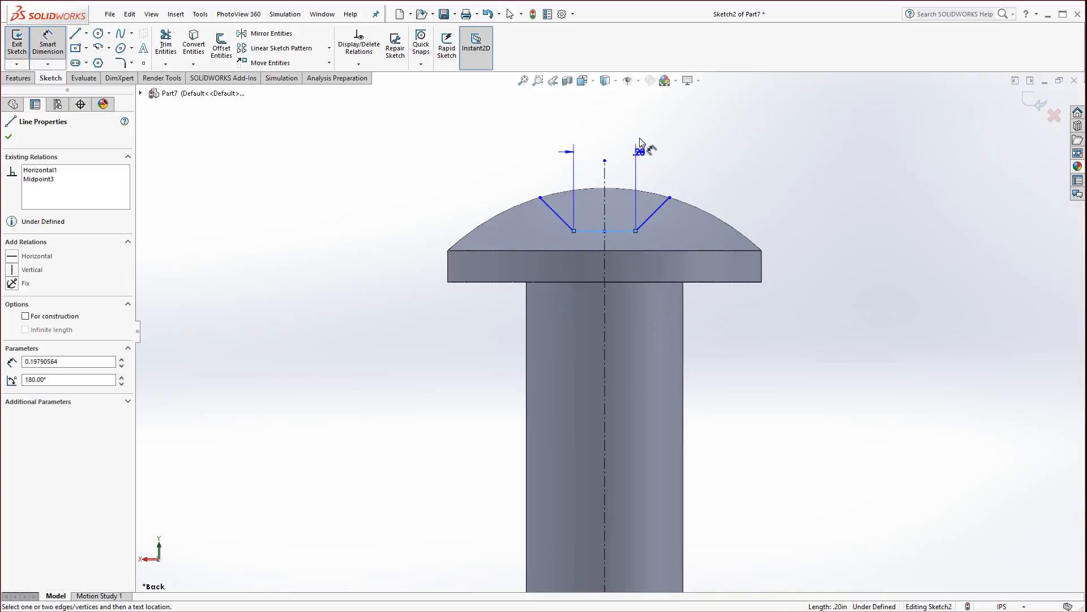
left_click(651, 125)
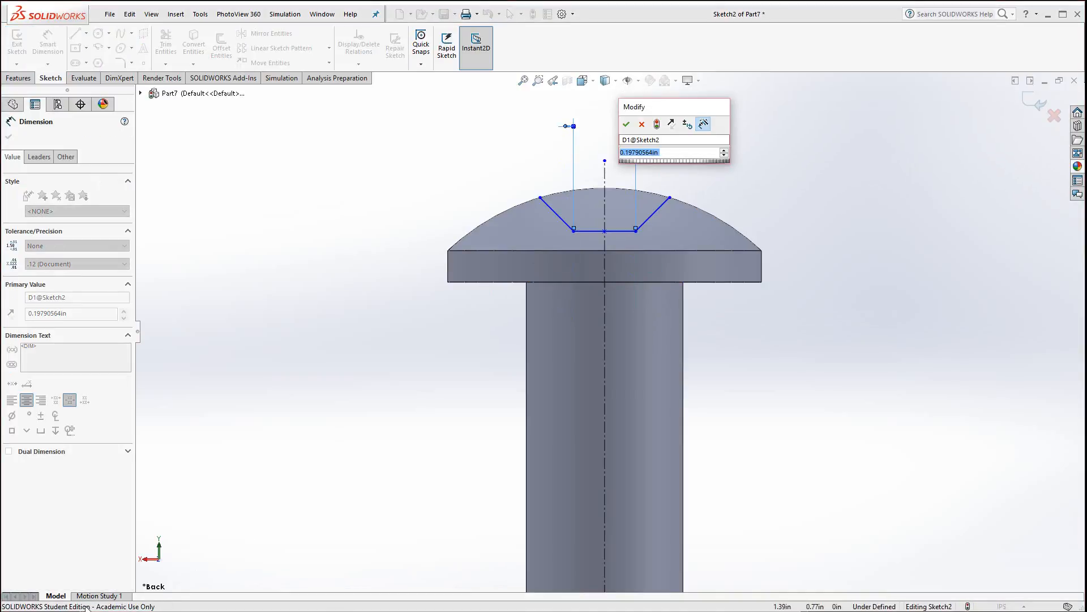
key("alt+Tab")
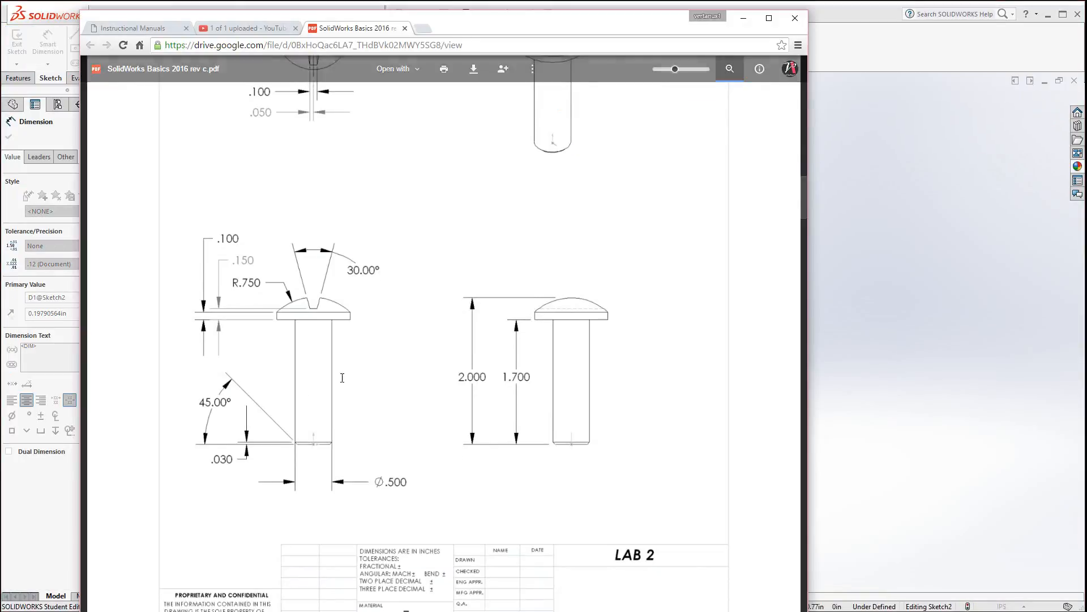
scroll(272, 339, "up", 3)
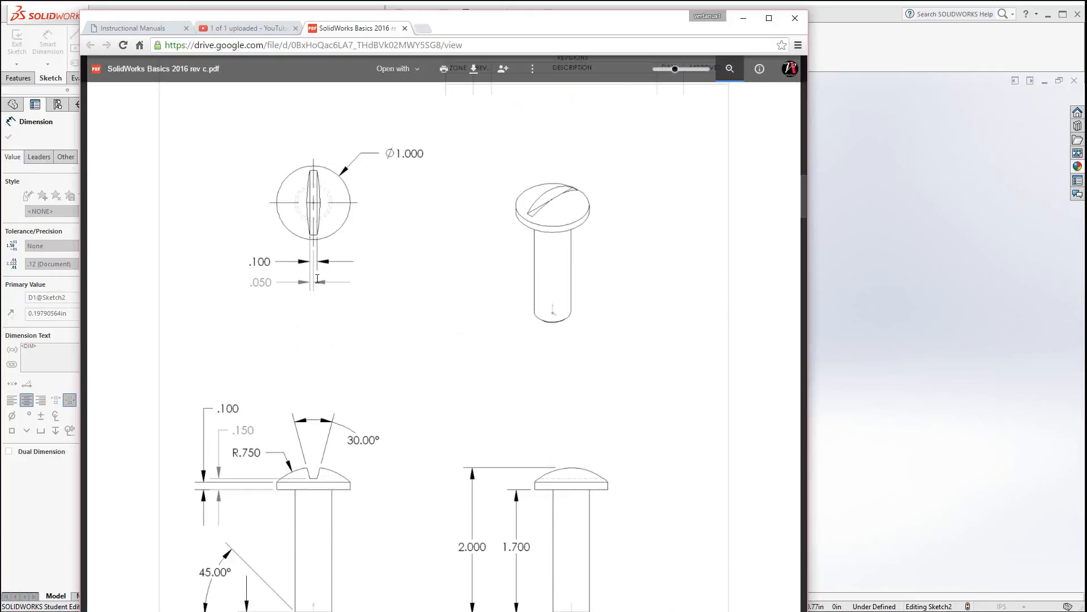
left_click(24, 549)
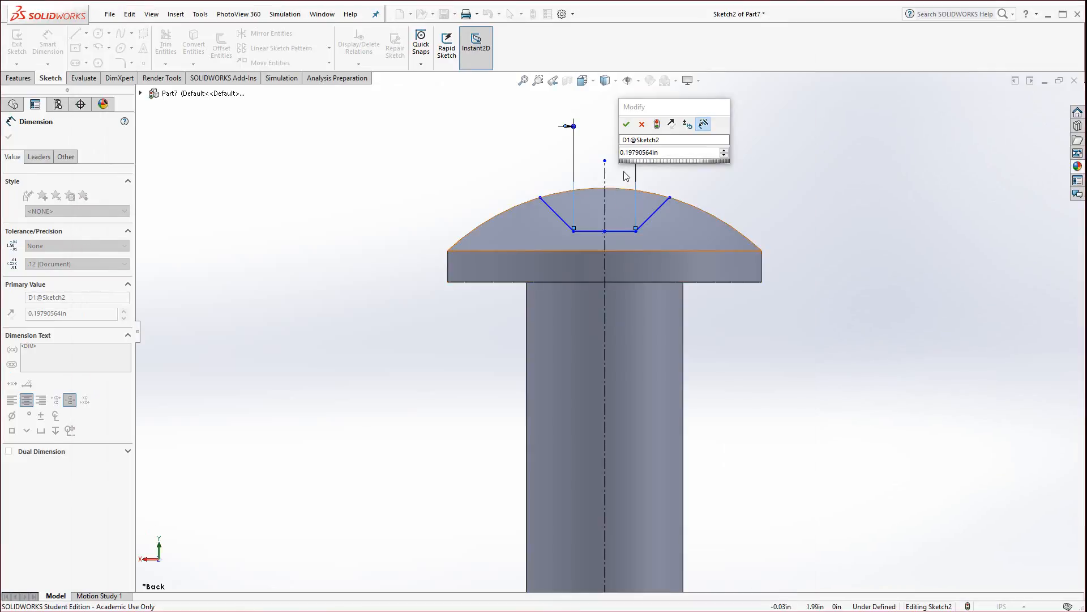
double_click(645, 152)
type(".1")
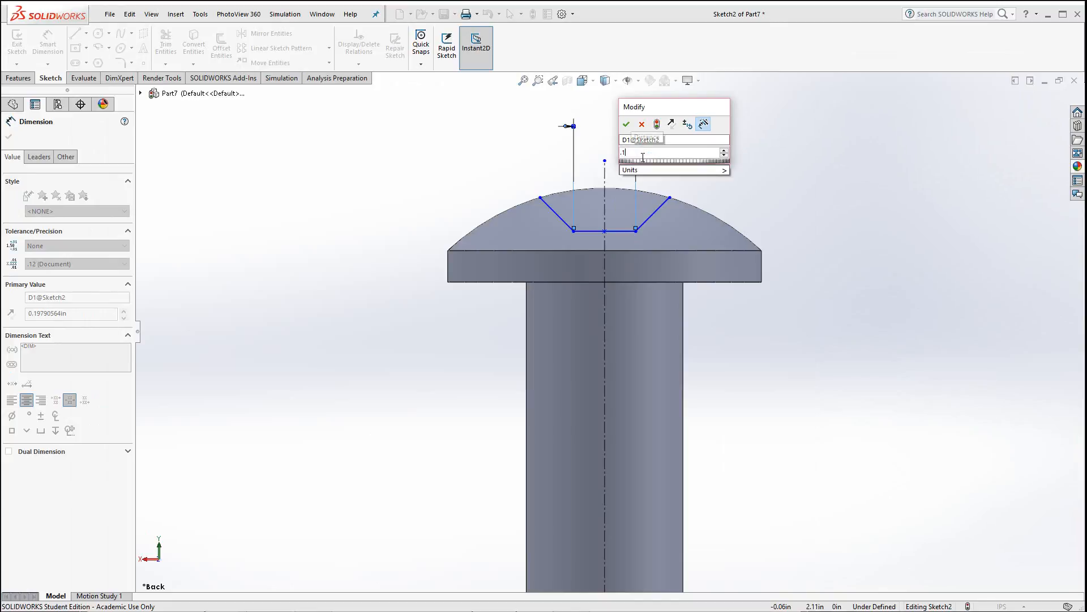
key("Return")
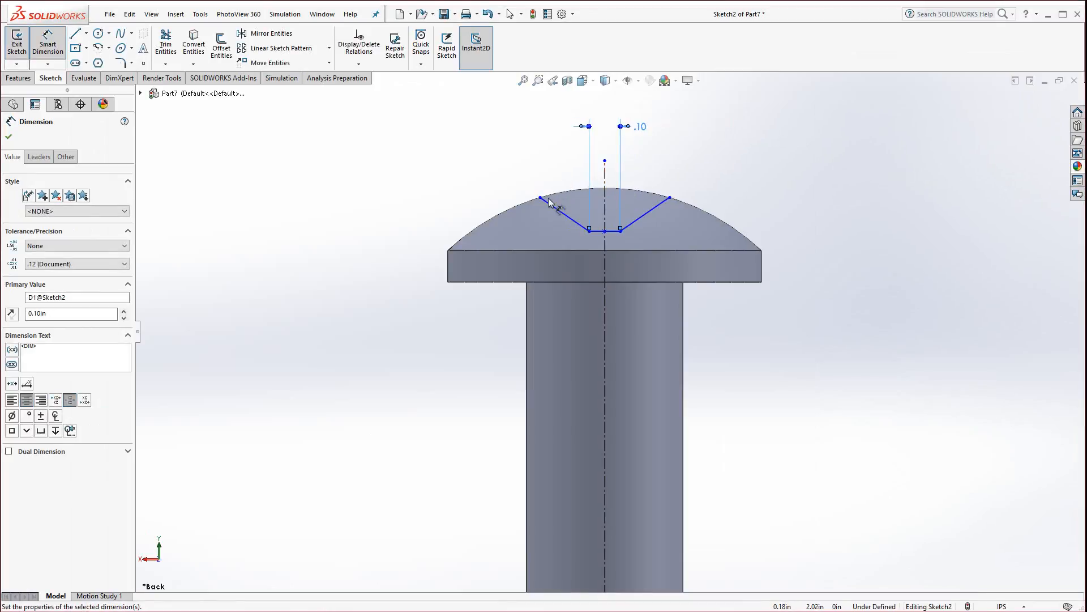
Step: Dimension the angle between the slot's two slanted sides to 30 degrees
left_click(558, 213)
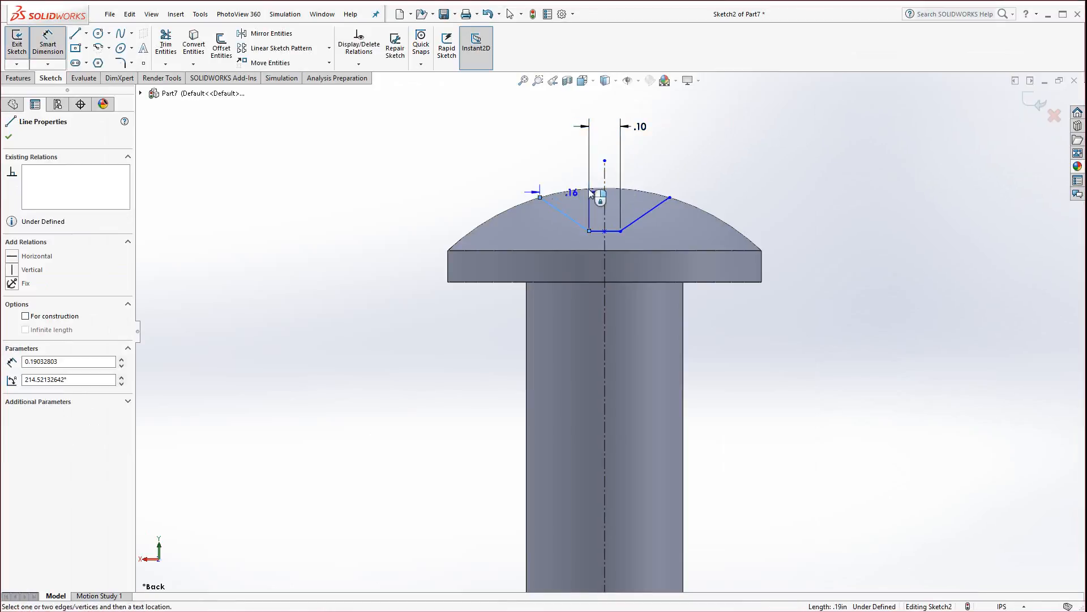
left_click(655, 211)
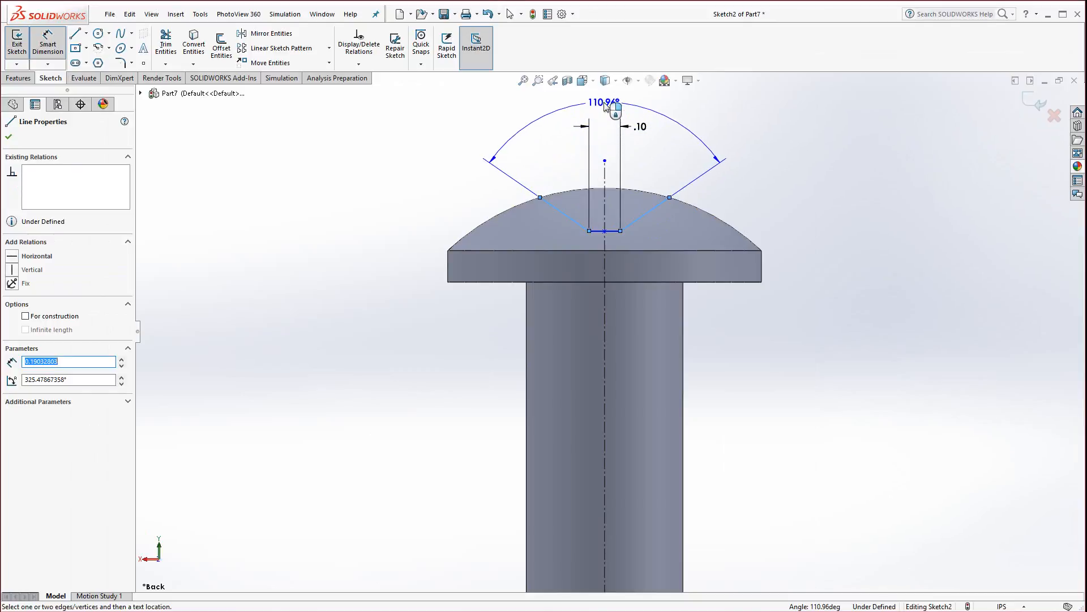
left_click(605, 106)
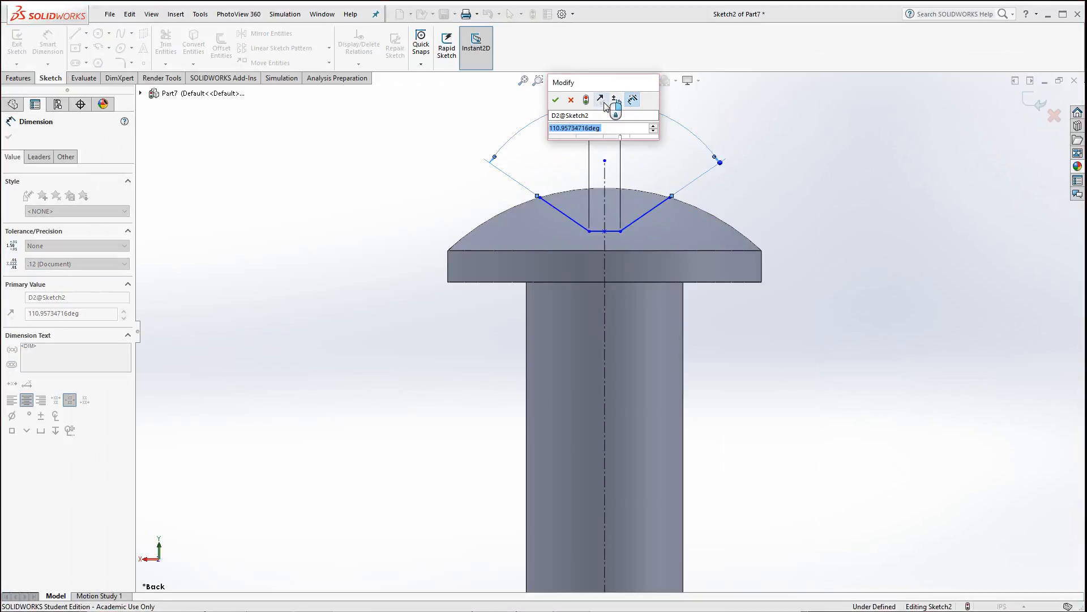
type("30")
key("Return")
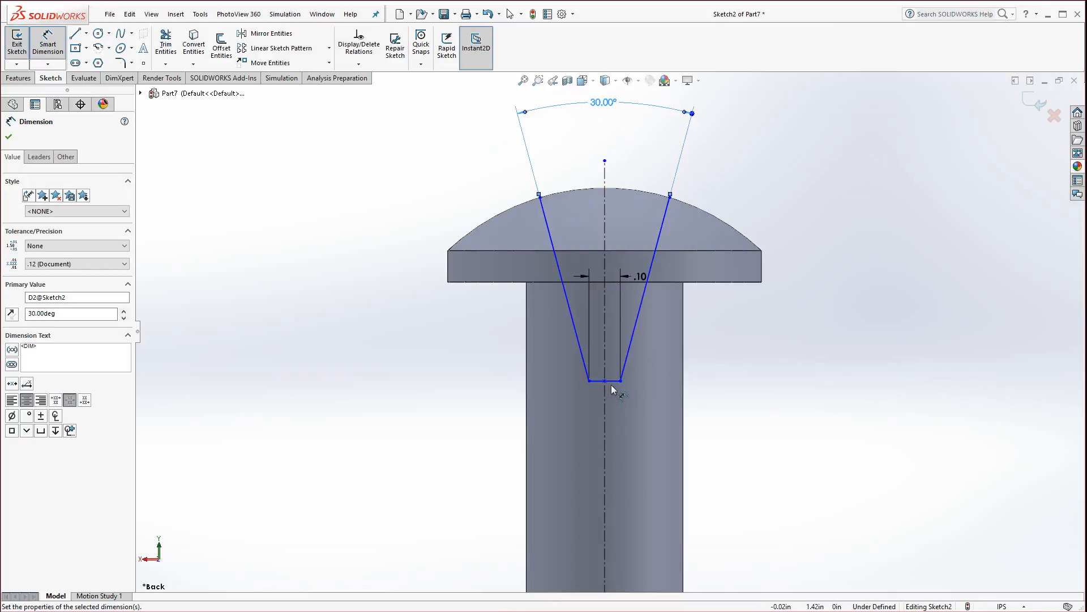
key("Escape")
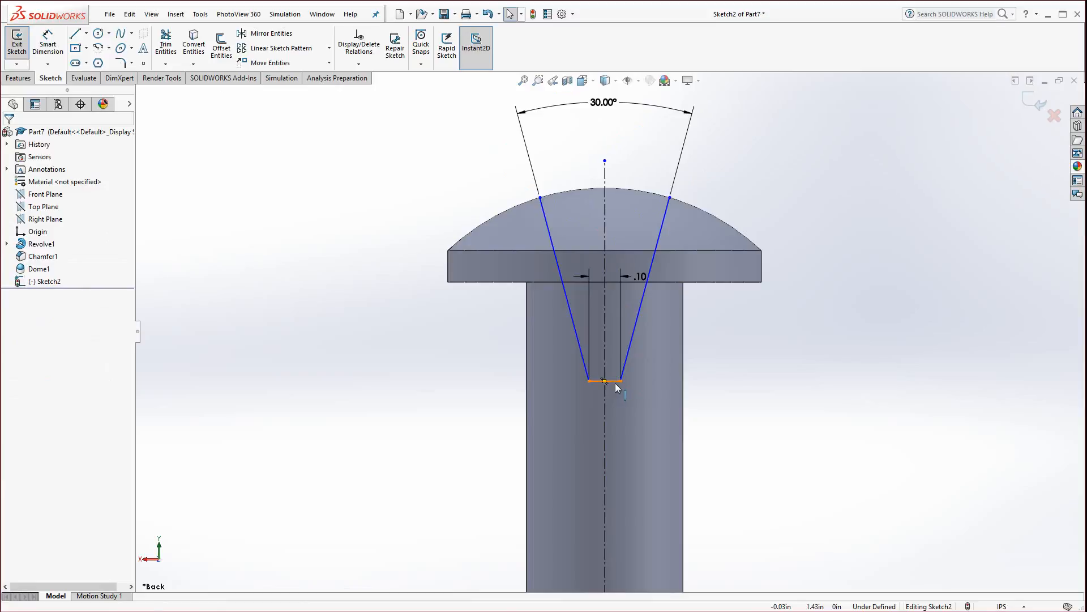
Step: Move the slot's bottom line up into the dome and dimension it 0.15 in above the underside of the head
left_click_drag(617, 386, 616, 238)
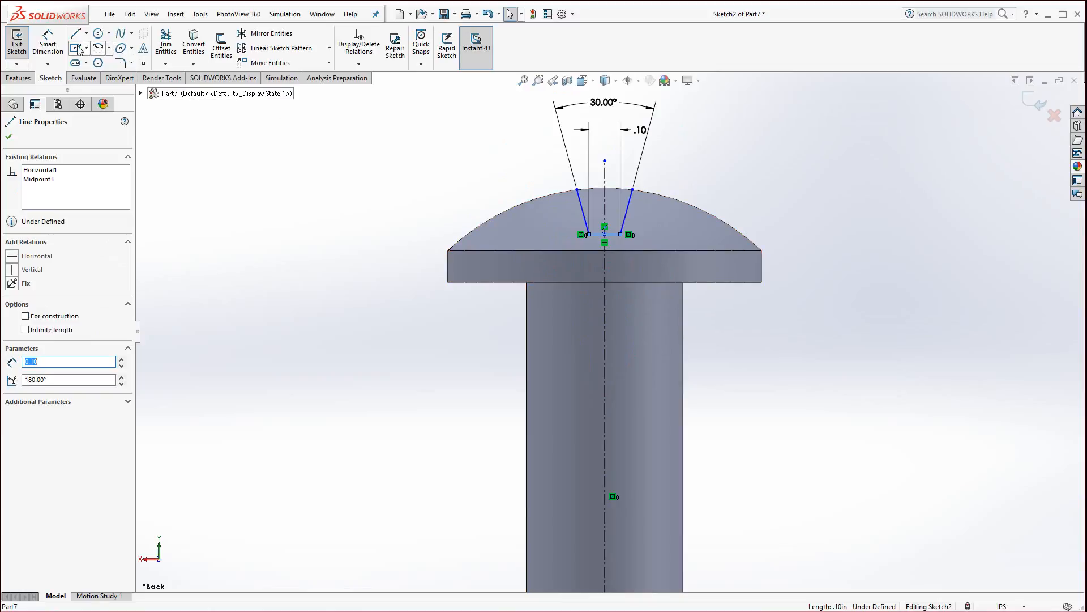
left_click(47, 46)
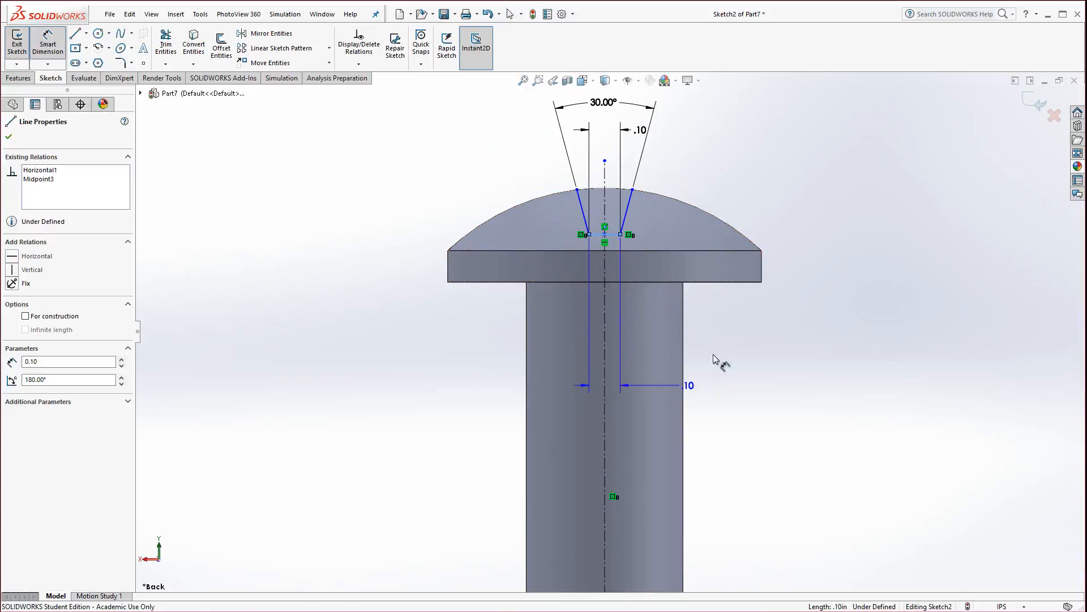
left_click(716, 283)
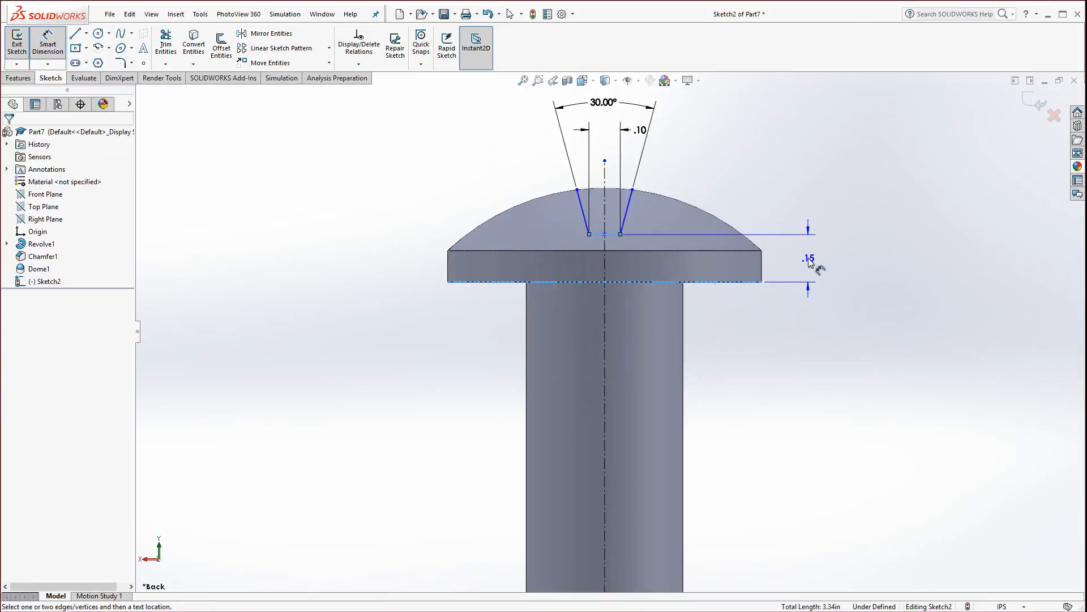
left_click(811, 264)
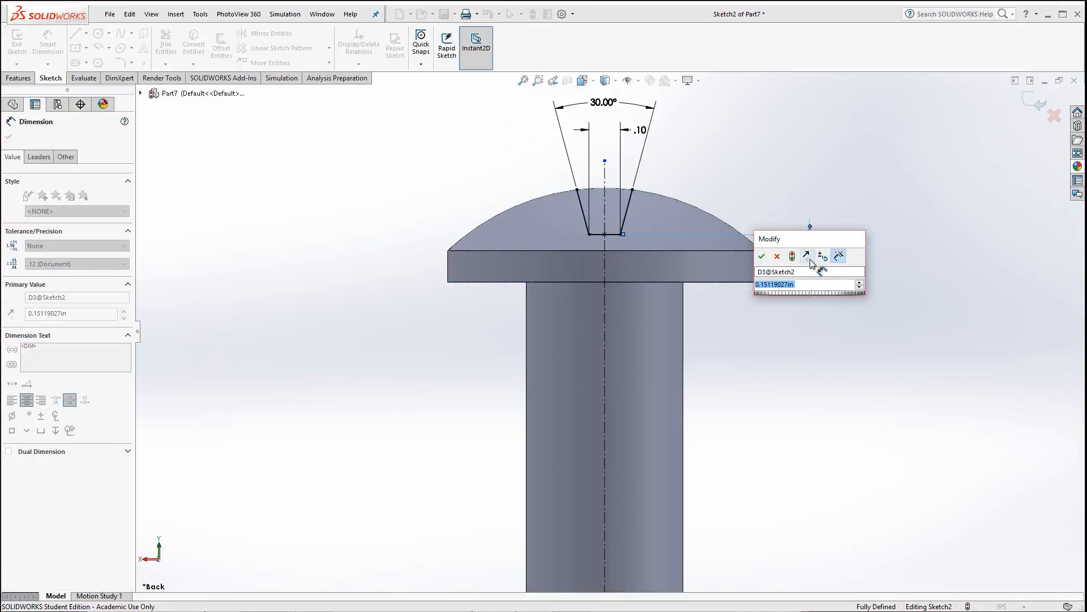
type(".15")
key("Return")
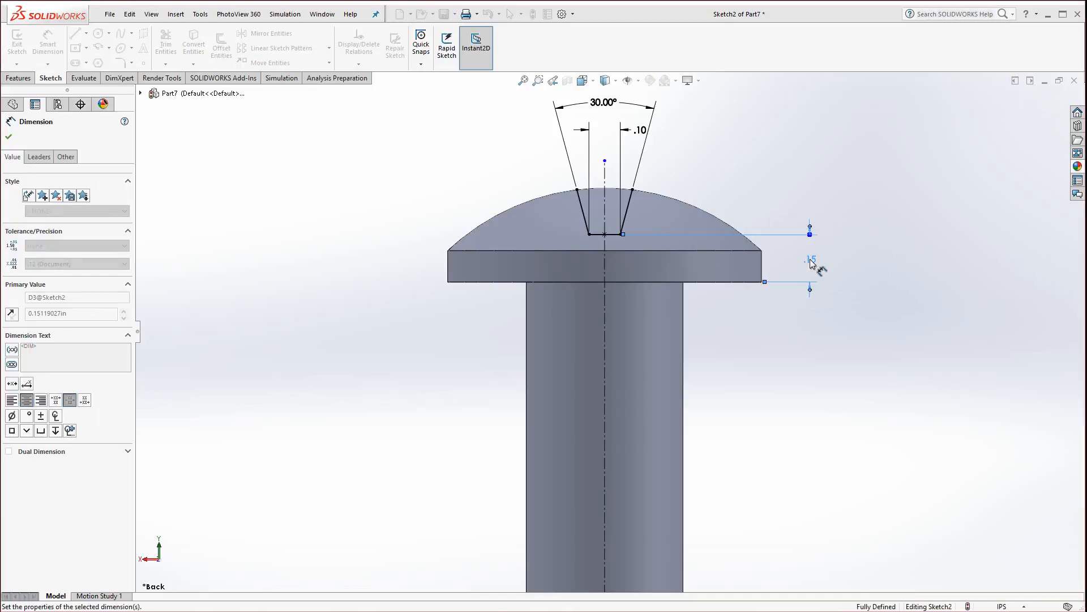
key("Escape")
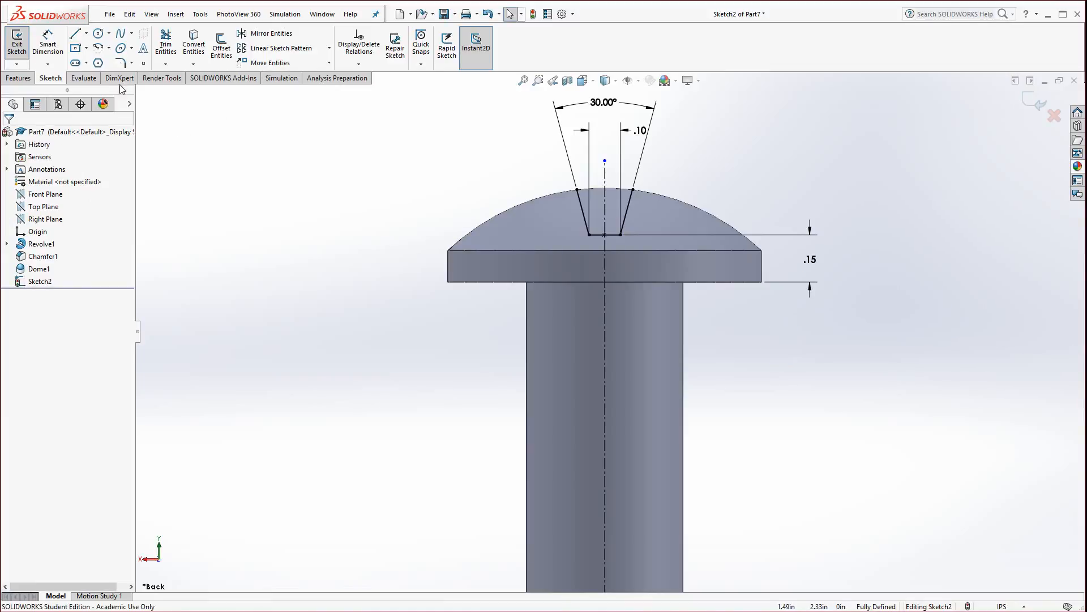
left_click(19, 78)
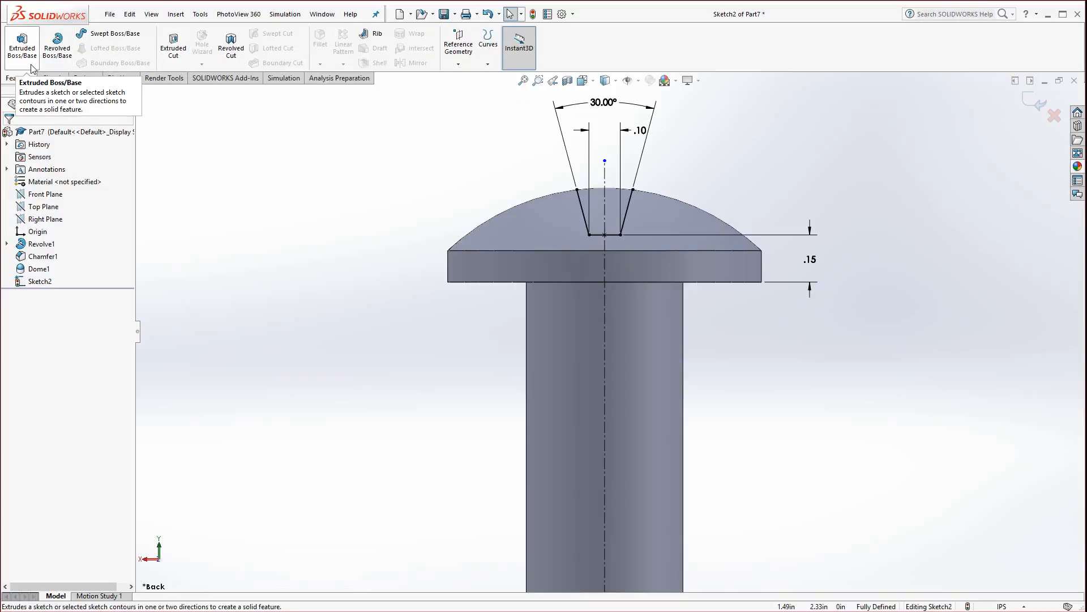
left_click(173, 56)
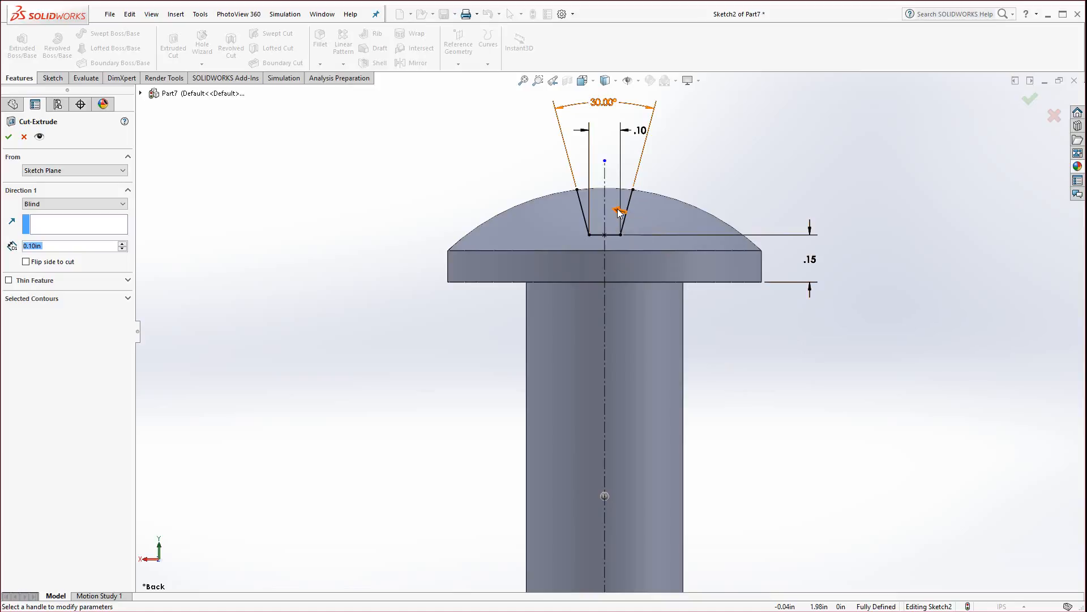
left_click(619, 212)
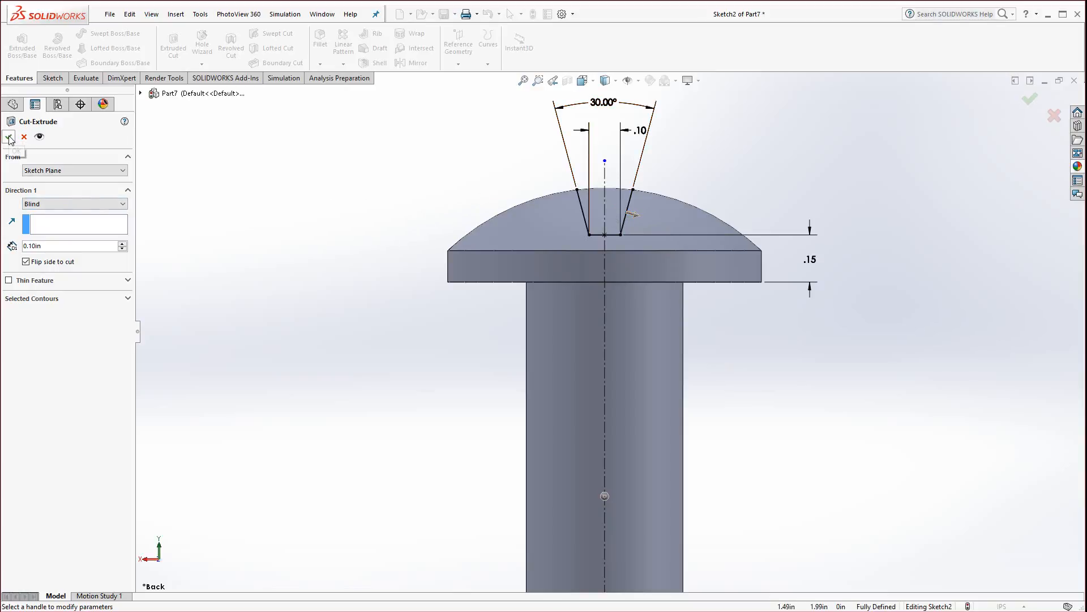
middle_click_drag(269, 309, 236, 400)
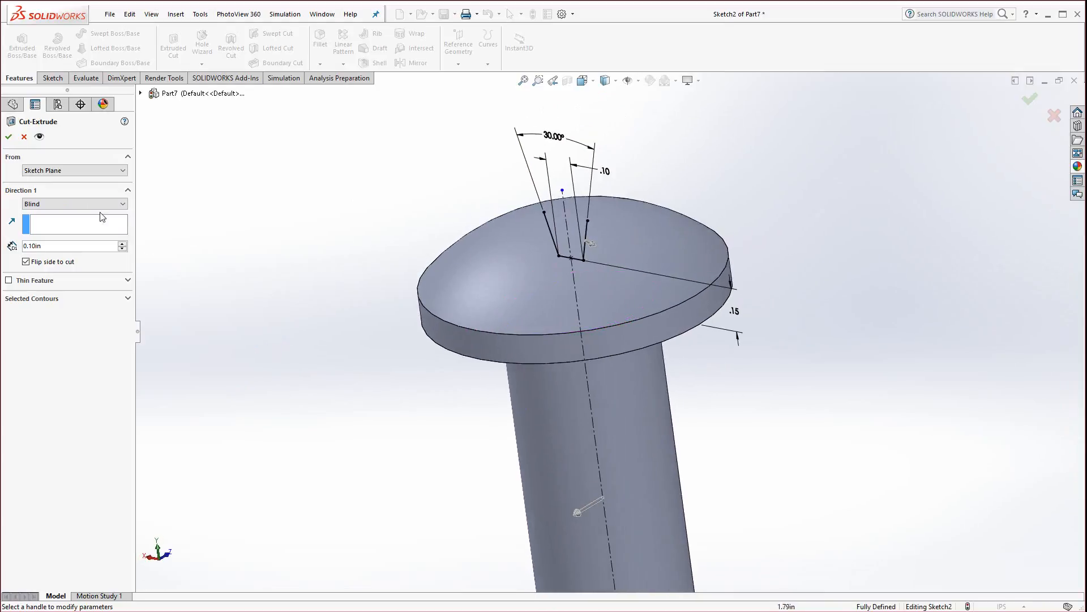
left_click(9, 137)
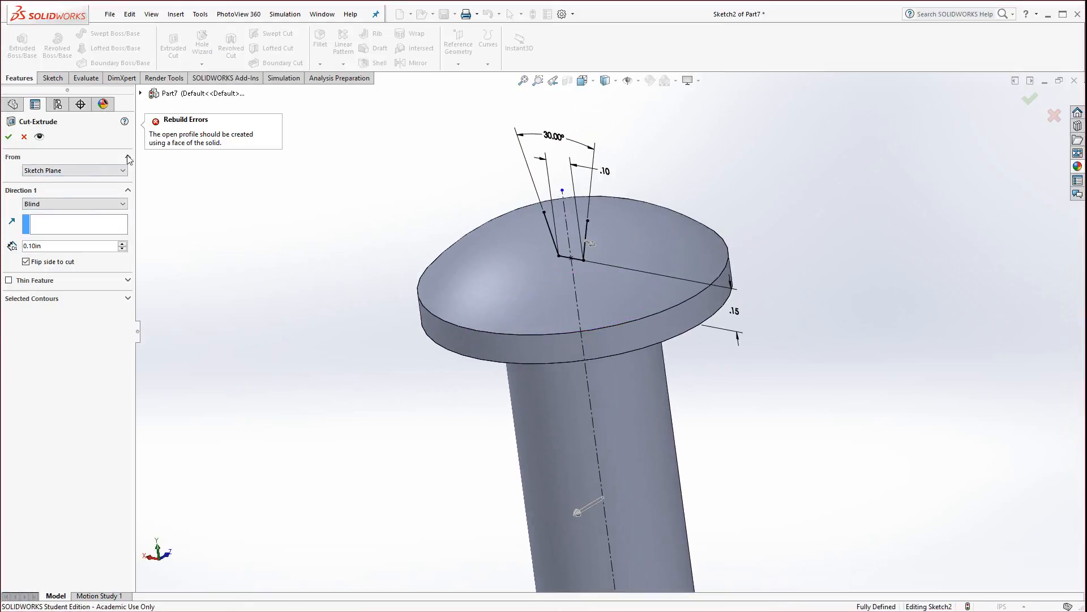
left_click(24, 136)
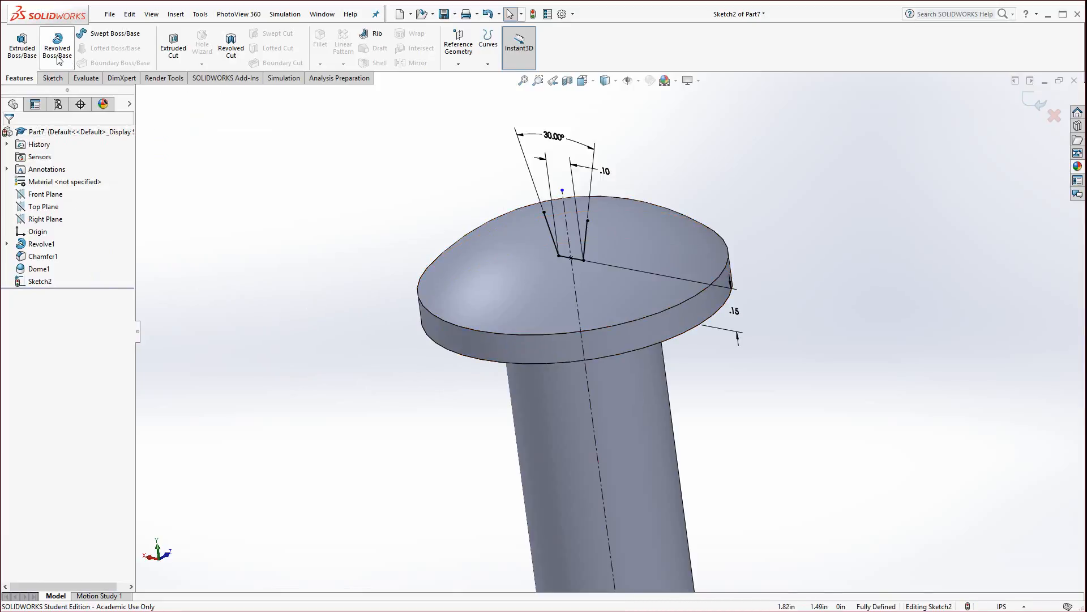
Step: Extrude-cut the slot sketch with the Through All - Both end condition and the side to cut flipped
left_click(174, 45)
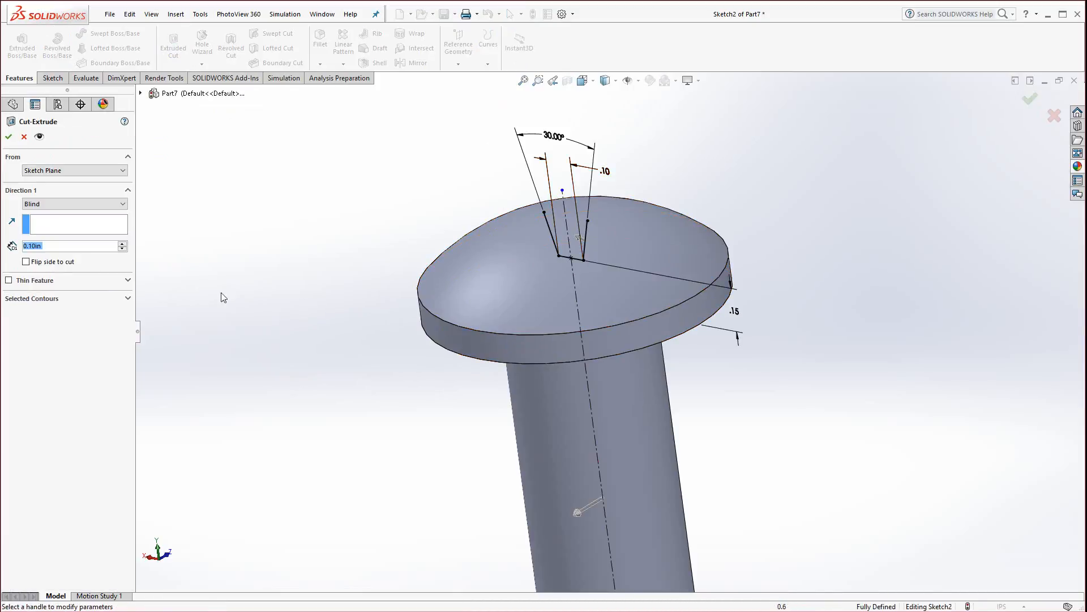
left_click(59, 173)
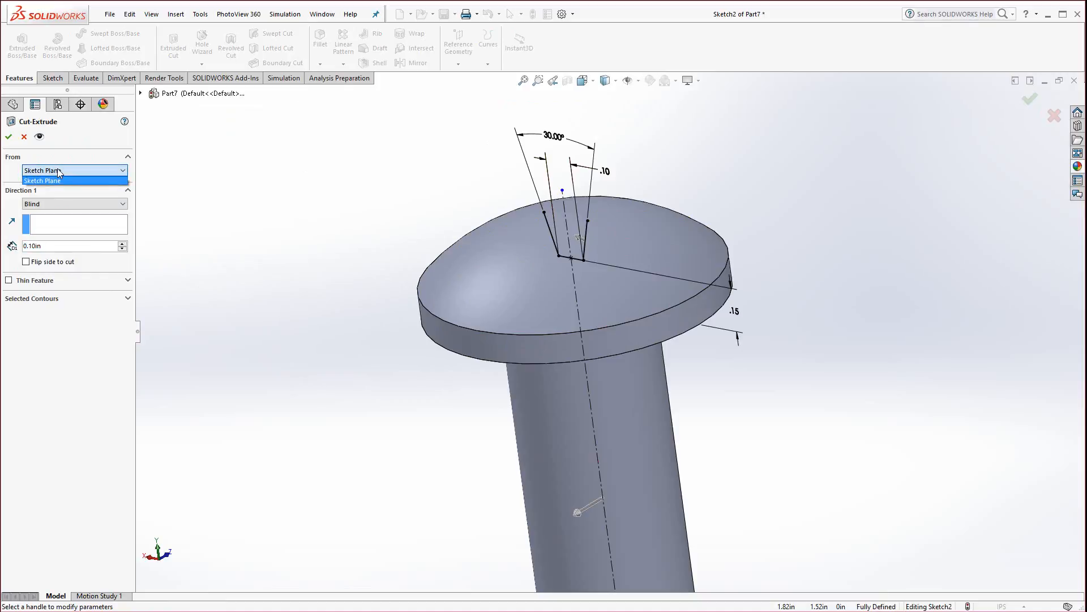
left_click(53, 180)
left_click(51, 204)
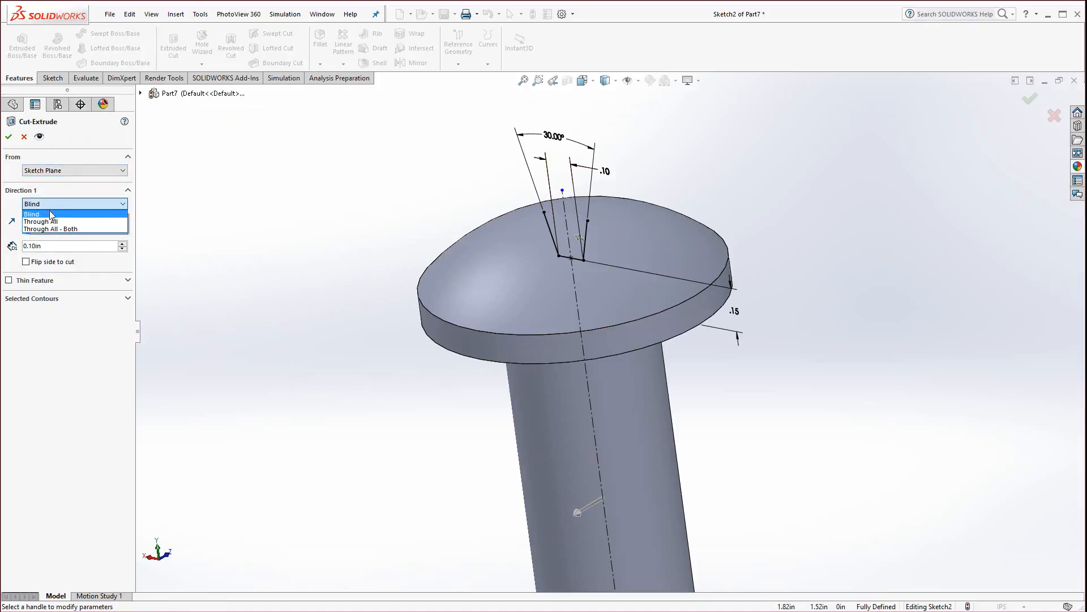
left_click(50, 229)
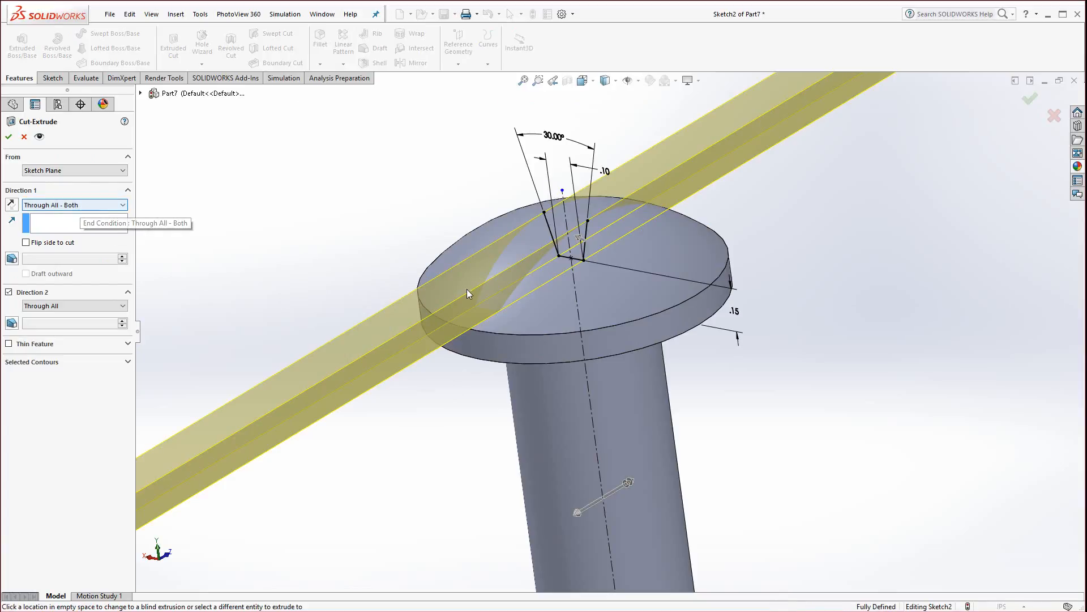
middle_click_drag(371, 236, 413, 277)
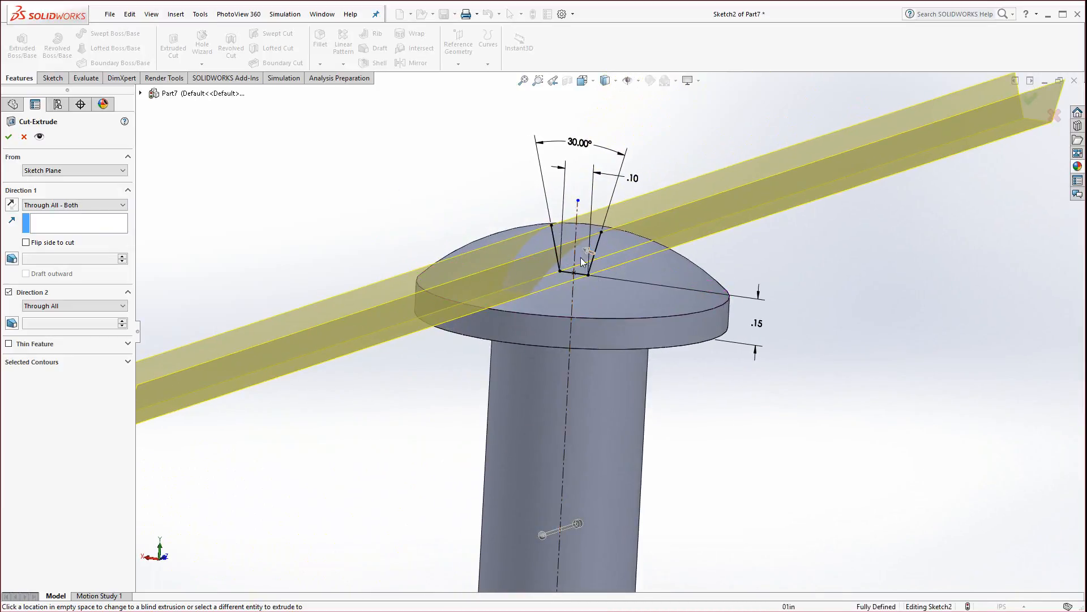
left_click(588, 252)
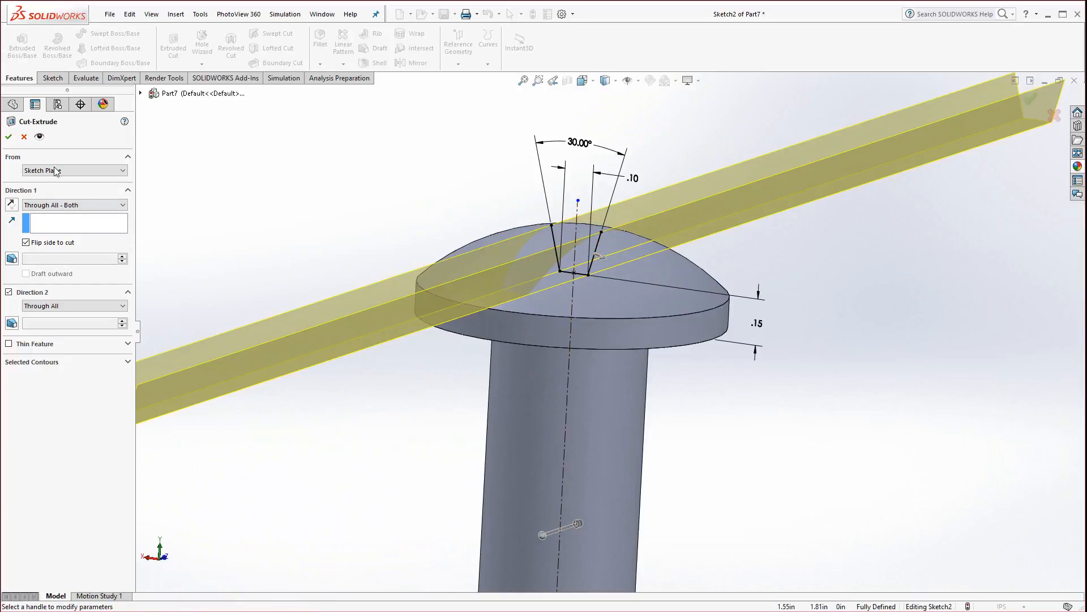
left_click(8, 137)
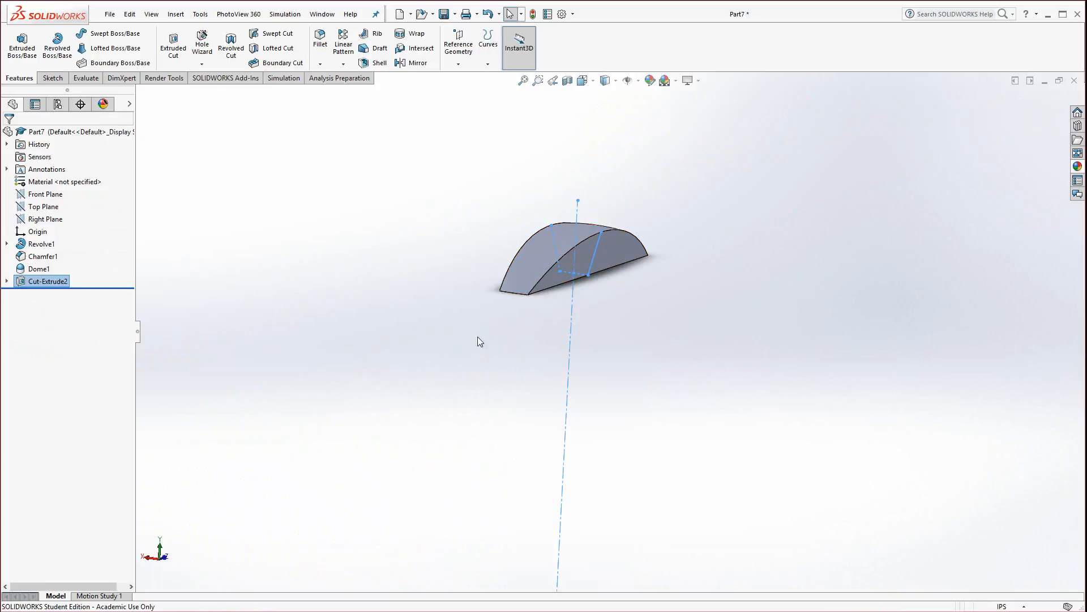
Step: Edit the slot cut to turn off Flip side to cut, so that only the tapered slot is removed from the head
right_click(52, 283)
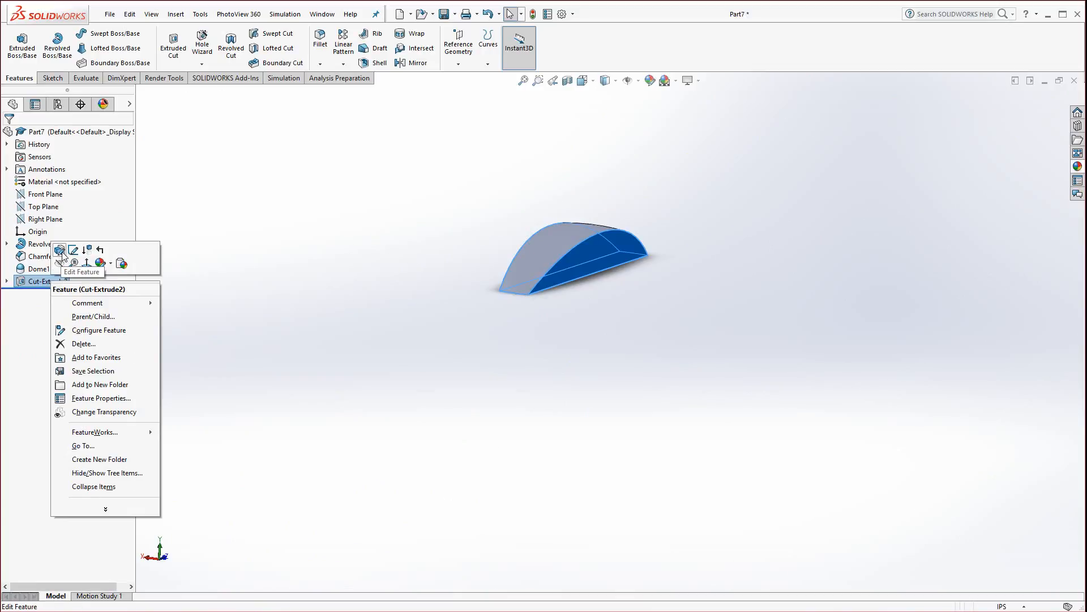
left_click(59, 250)
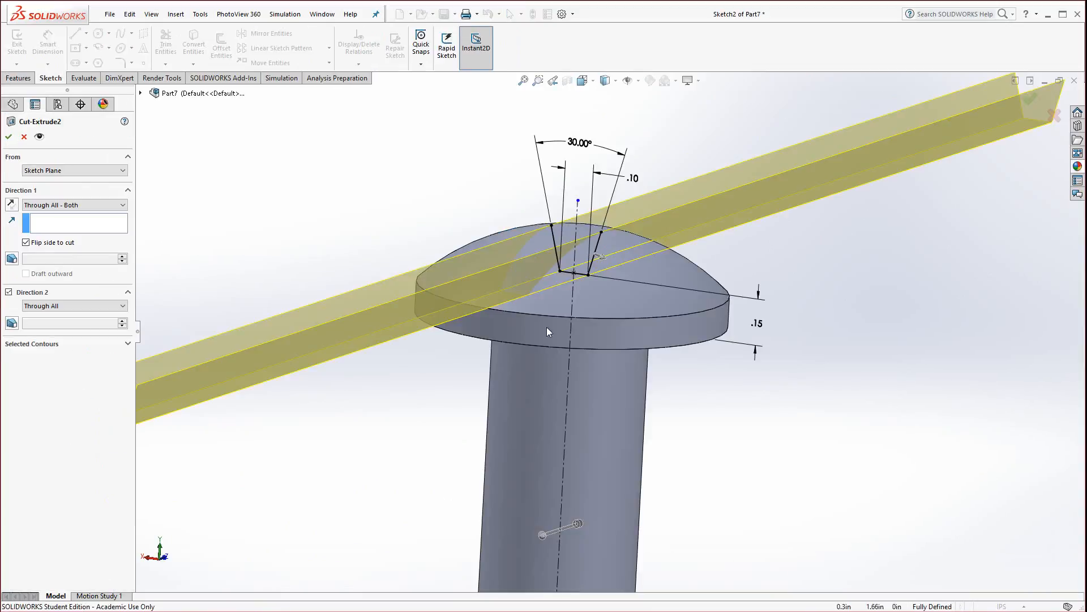
left_click(603, 259)
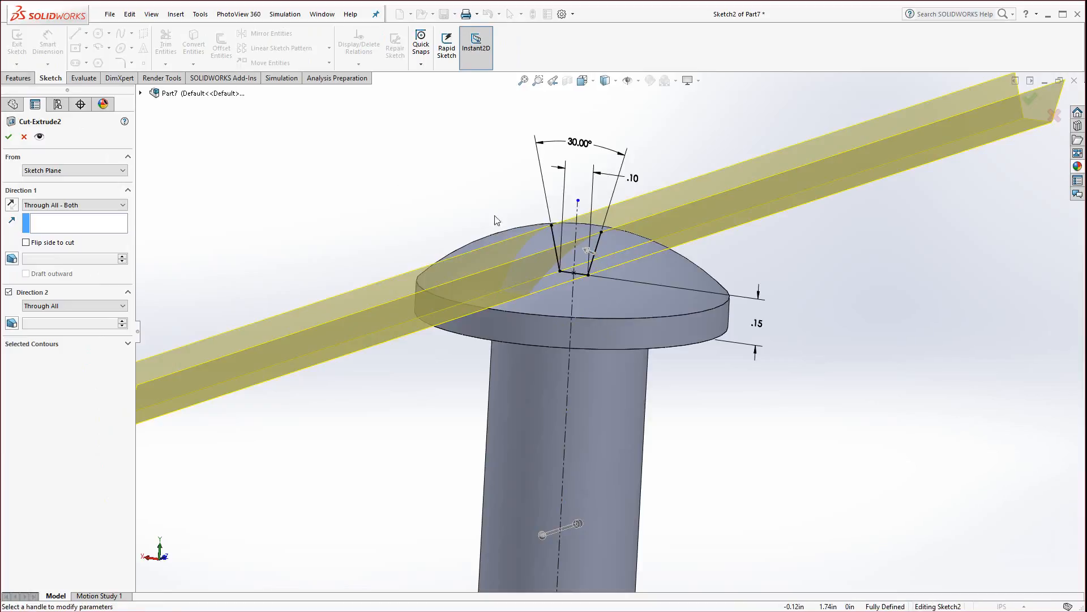
left_click(9, 136)
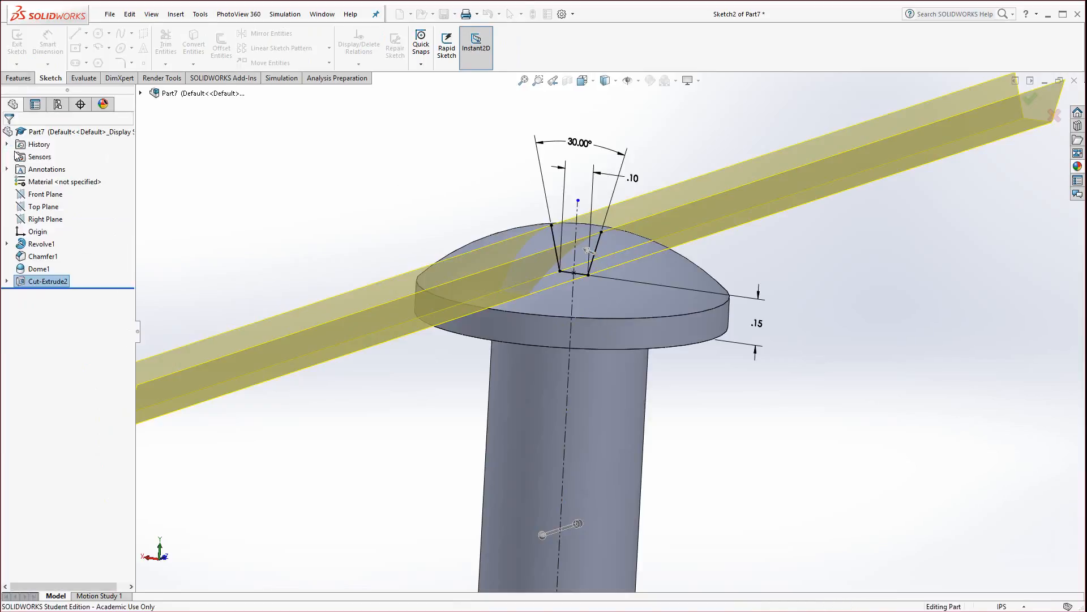
middle_click_drag(437, 386, 454, 450)
scroll(454, 449, "up", 5)
scroll(683, 472, "down", 1)
middle_click_drag(672, 431, 657, 358)
scroll(623, 453, "down", 1)
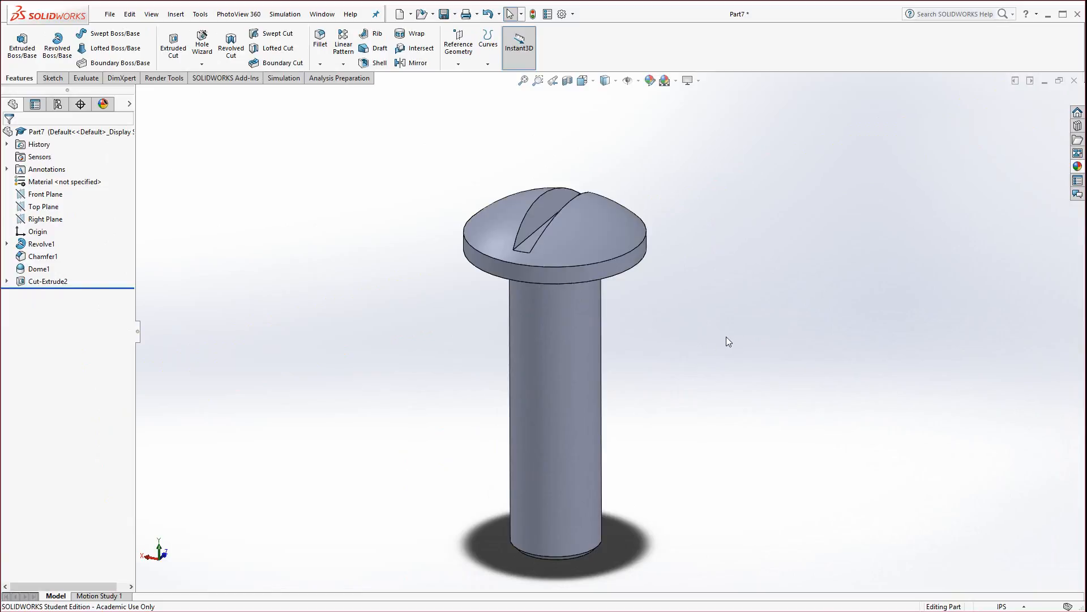
Step: Switch to the SolidWorks Basics PDF in the browser and examine the dimensions of the plate with the round boss on page 36
key("alt+Tab")
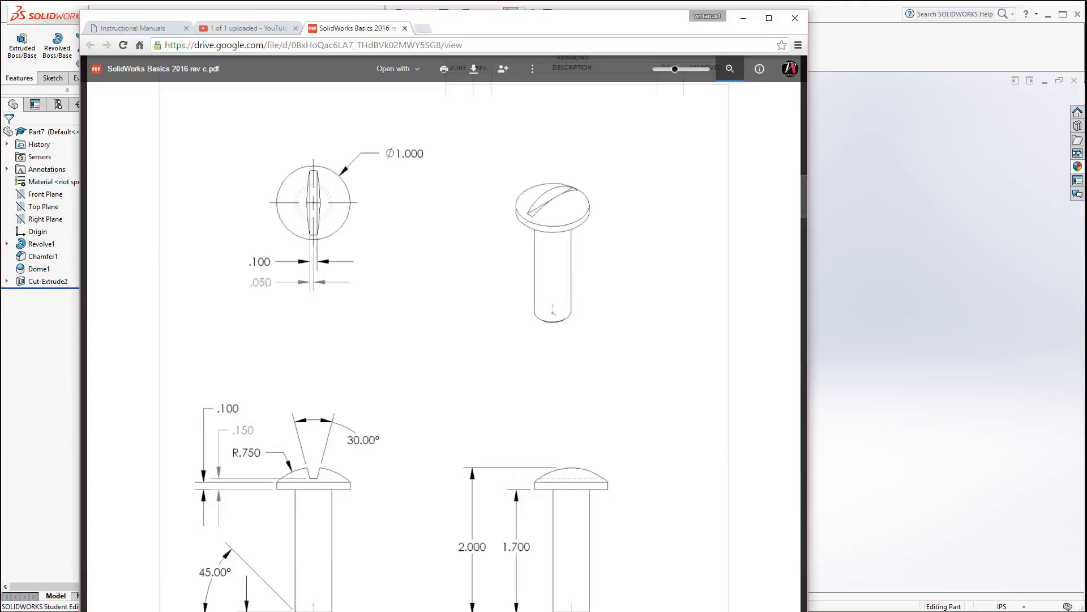
scroll(408, 519, "down", 11)
scroll(408, 519, "down", 10)
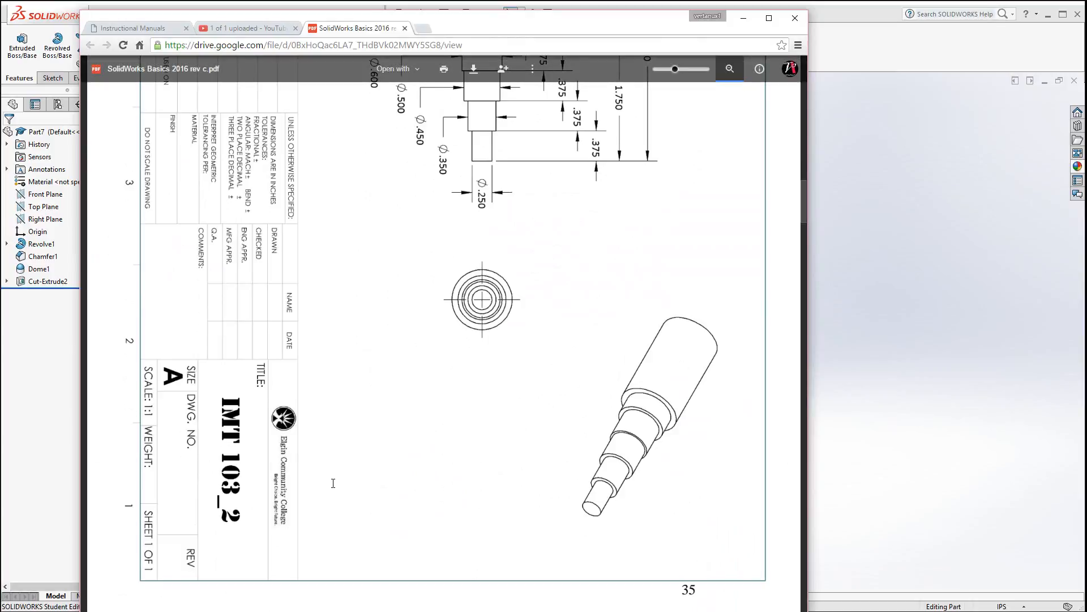
scroll(333, 509, "down", 2)
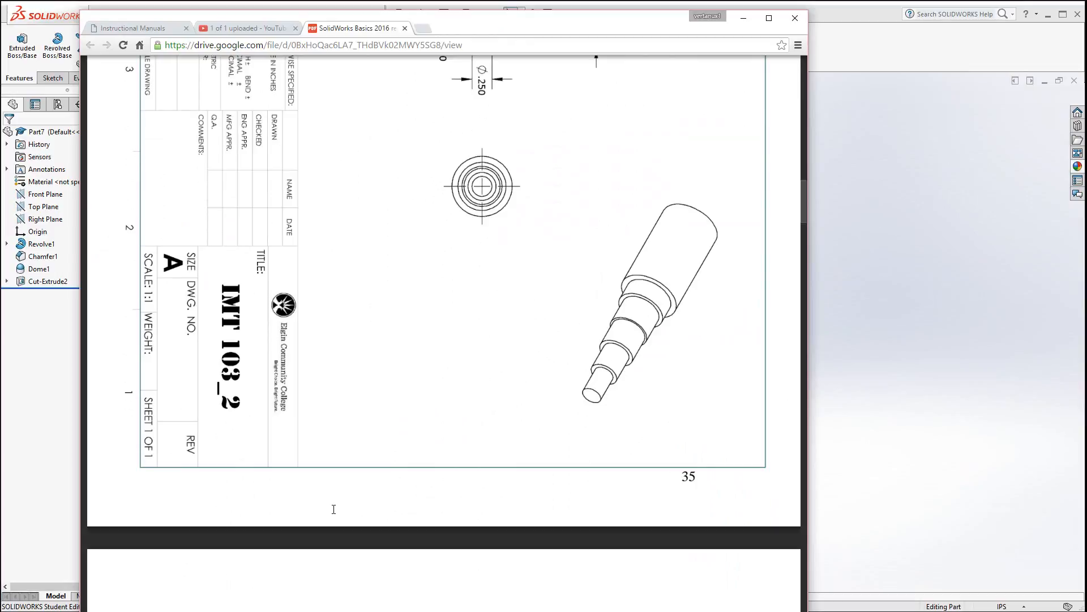
scroll(333, 509, "down", 10)
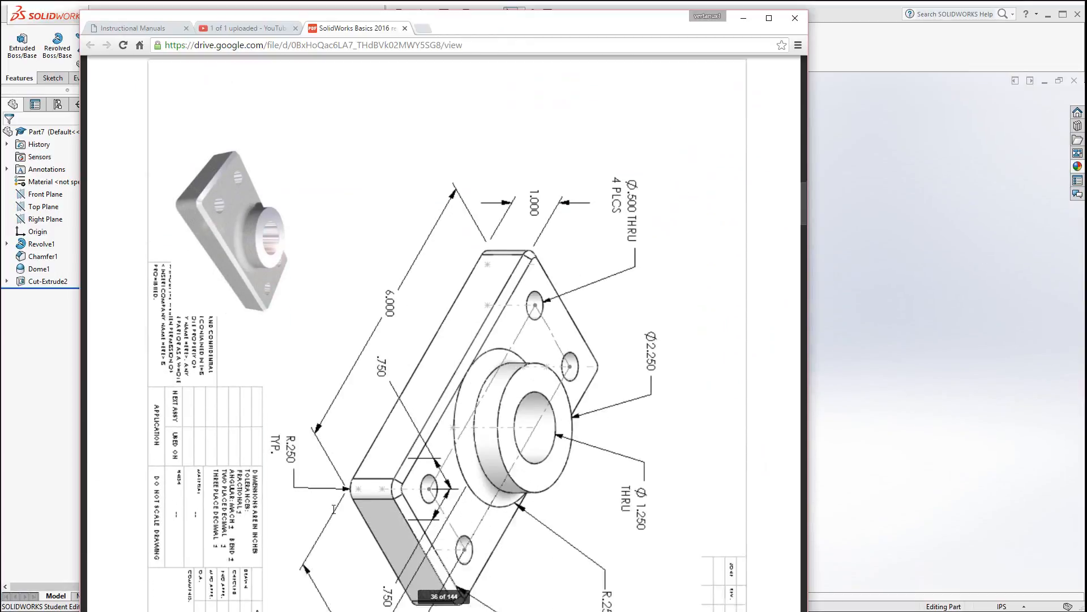
scroll(334, 509, "down", 6)
scroll(334, 510, "up", 5)
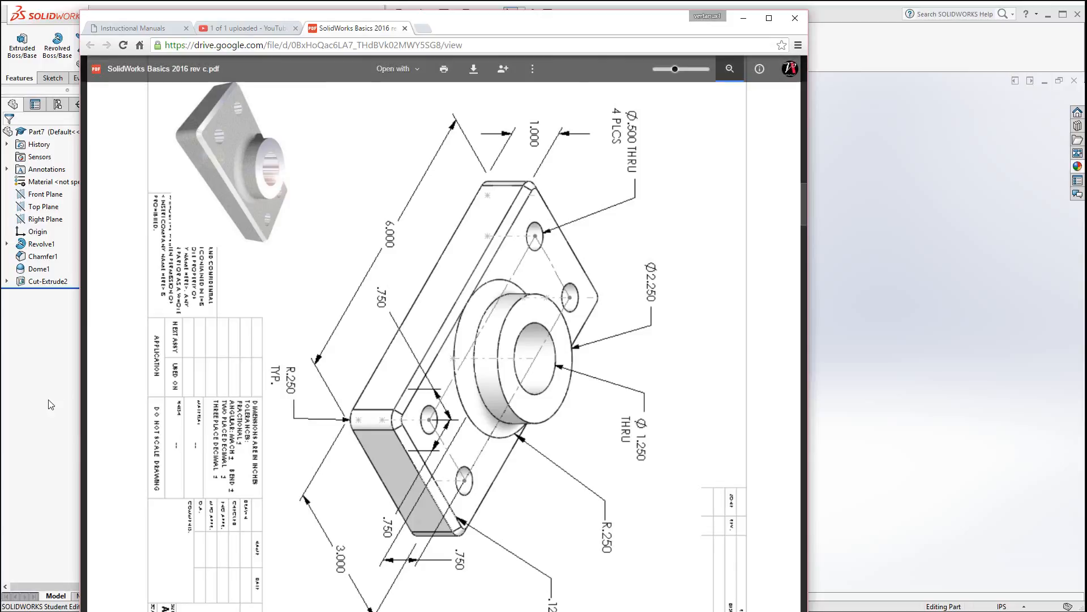
Step: Switch back to SOLIDWORKS, create a new part and open a sketch on its Top Plane
left_click(56, 386)
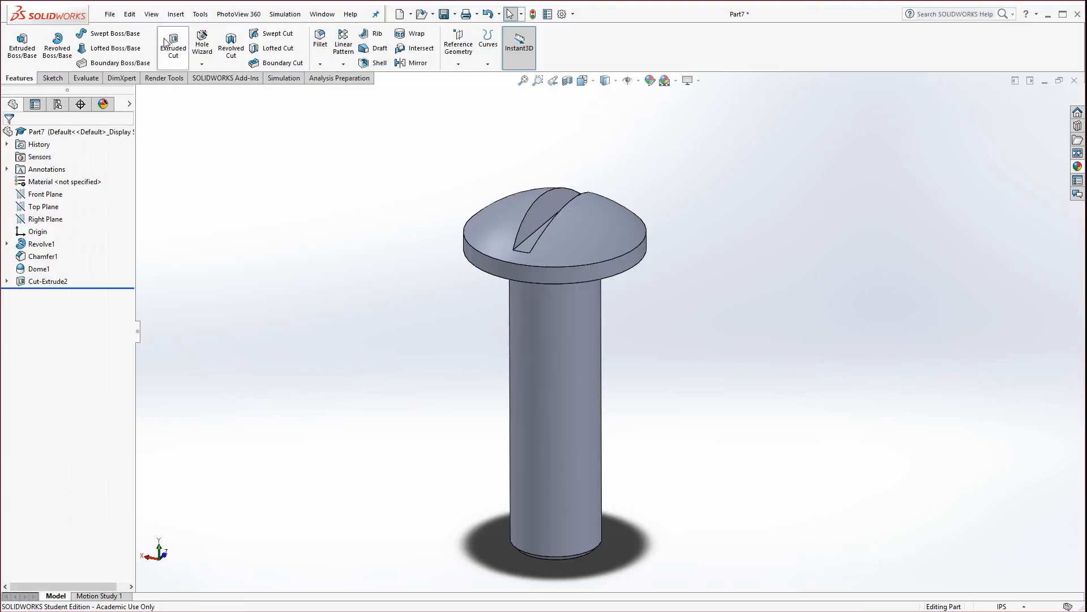
left_click(108, 15)
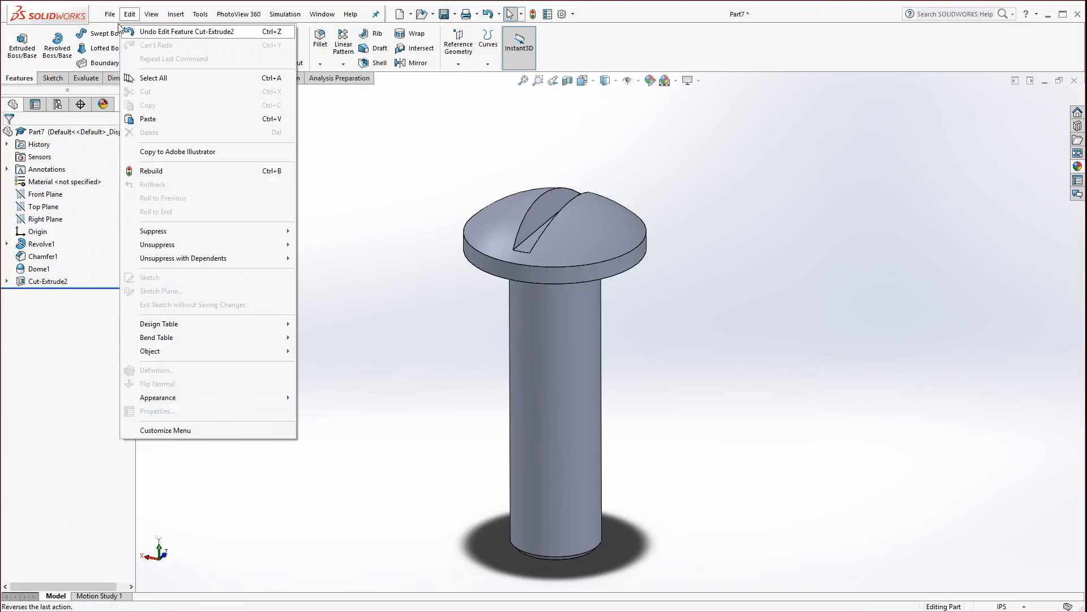
left_click(121, 31)
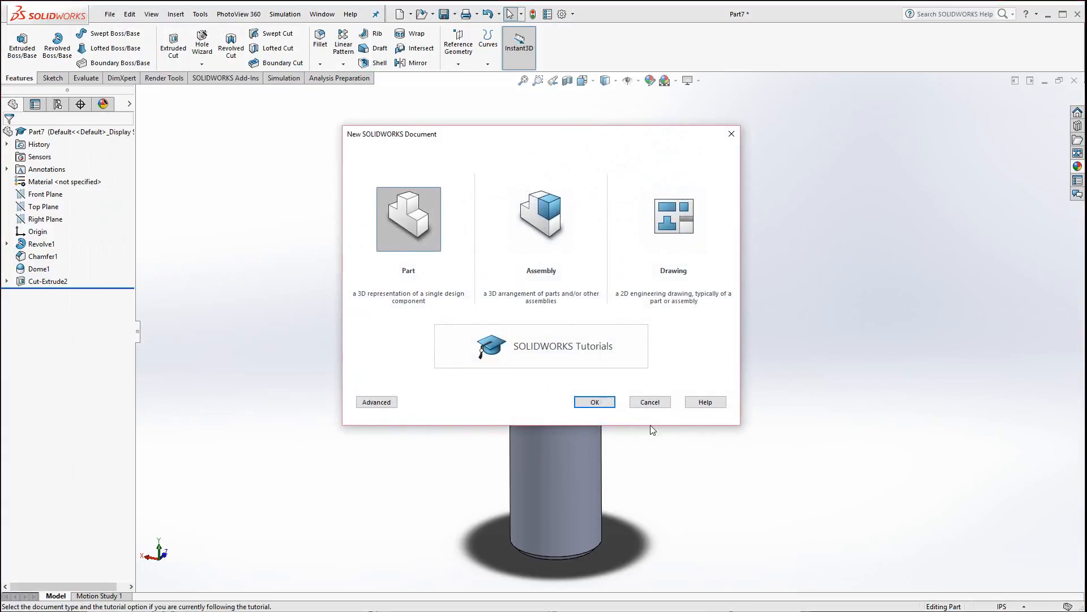
left_click(595, 401)
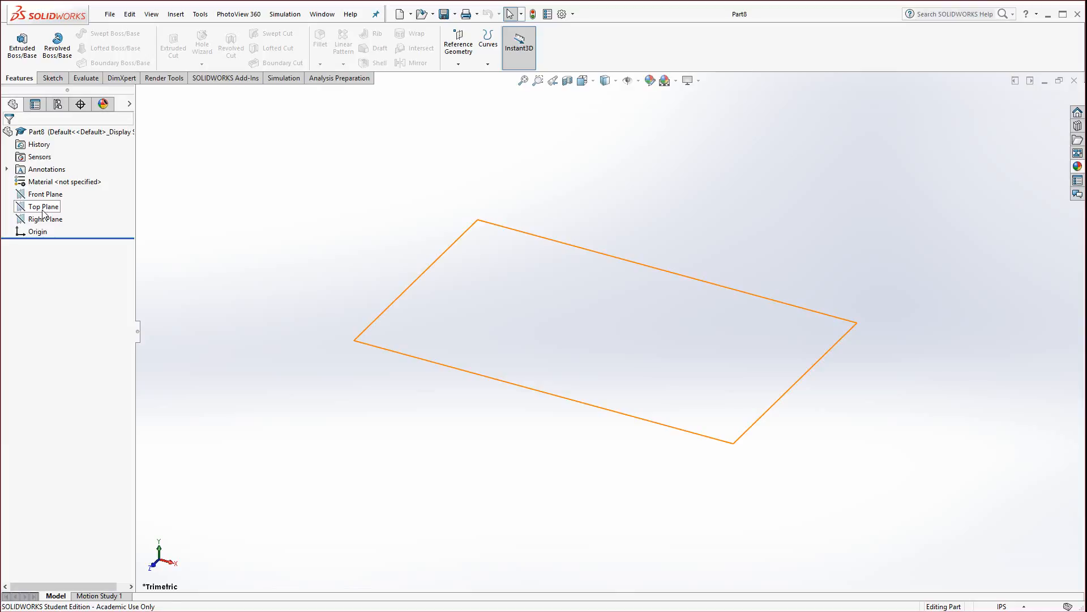
left_click(43, 207)
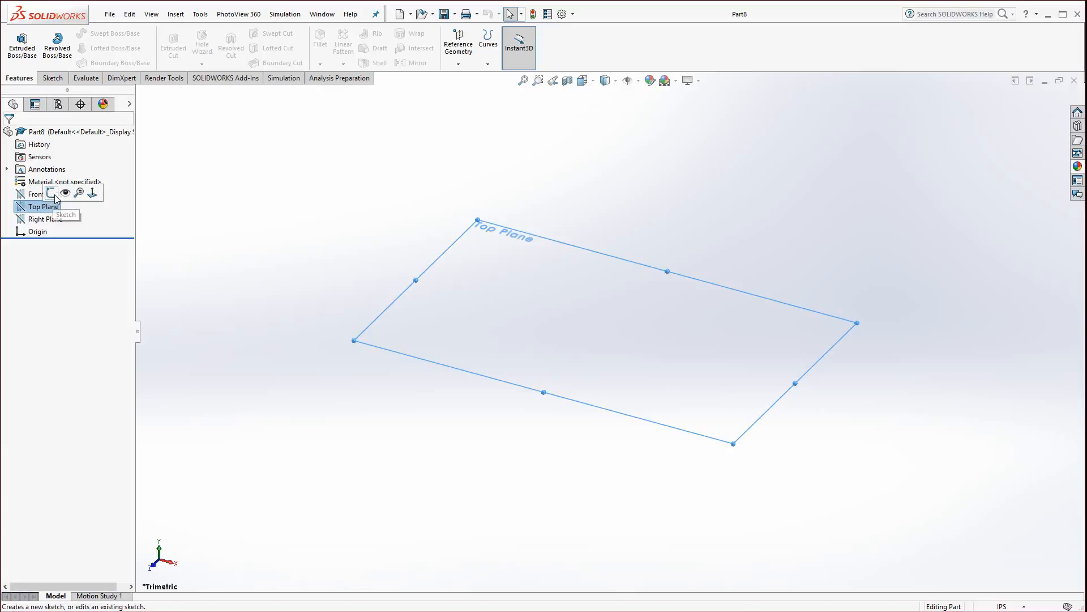
left_click(52, 193)
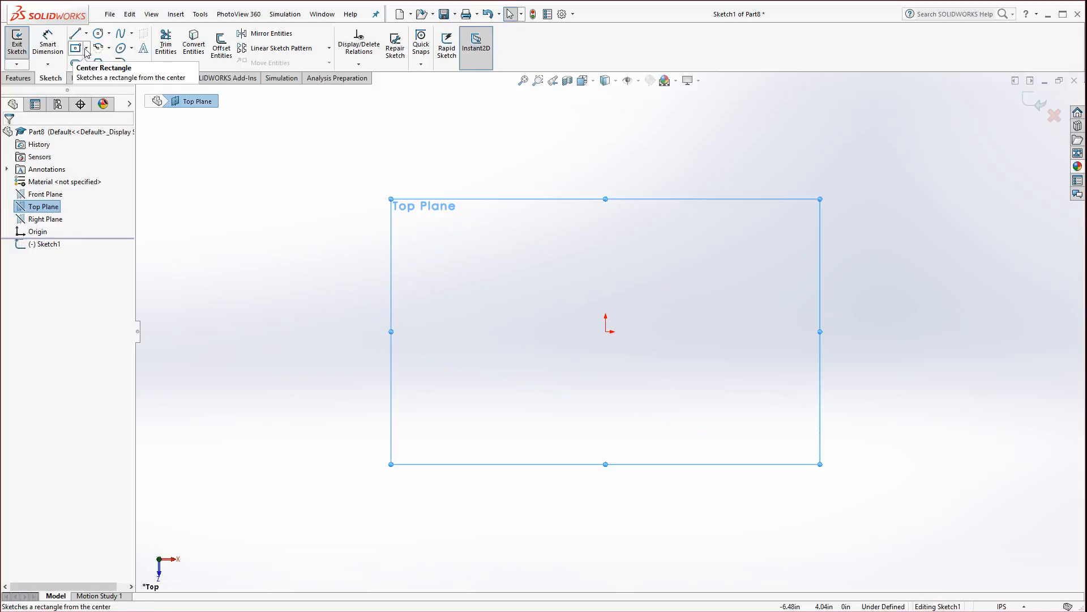
Step: Sketch a center rectangle about 11 in wide, centered on the origin
left_click(87, 50)
left_click(89, 76)
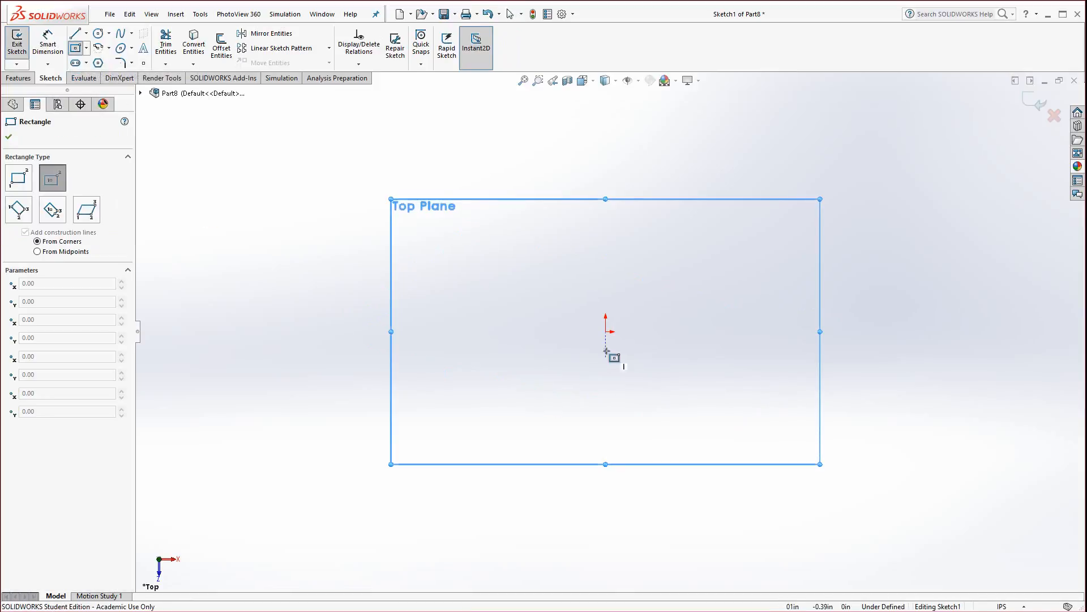
left_click(605, 332)
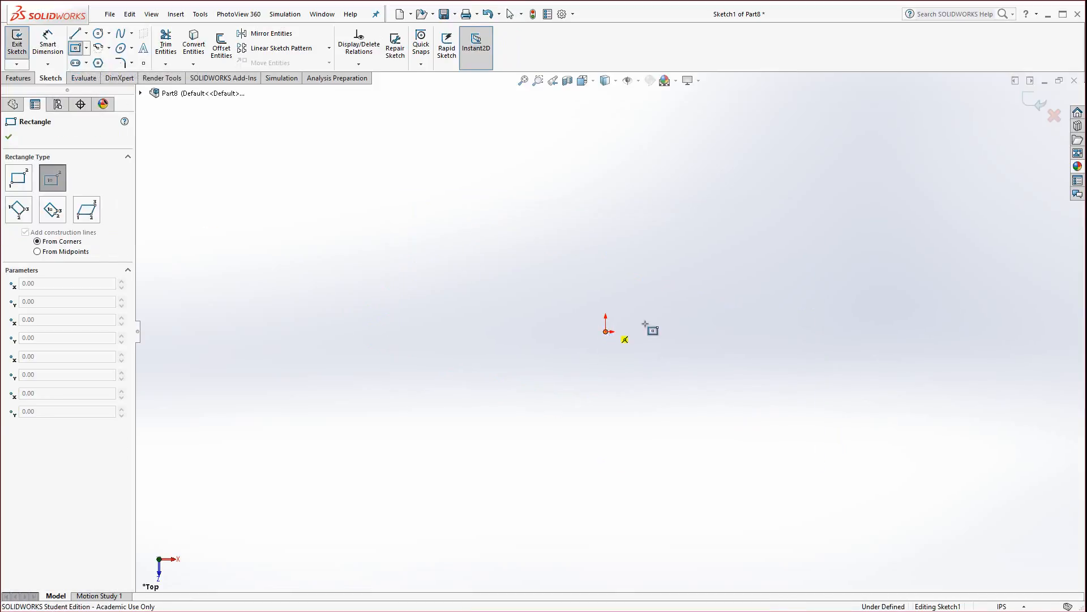
left_click(943, 165)
Step: Dimension the rectangle to 6 in wide and 3 in high
left_click(48, 44)
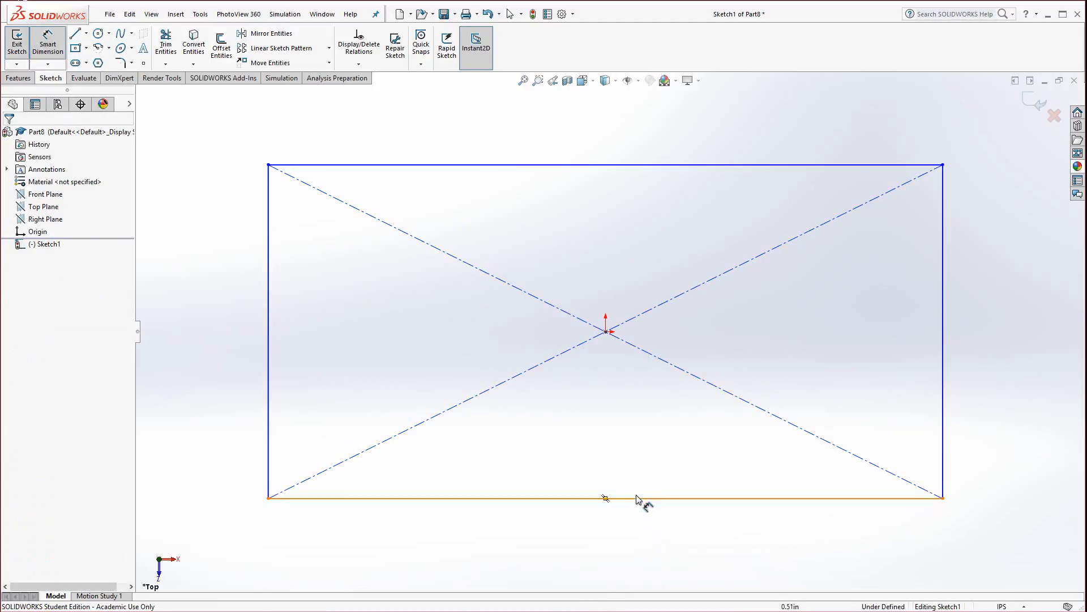
left_click(637, 499)
left_click(610, 531)
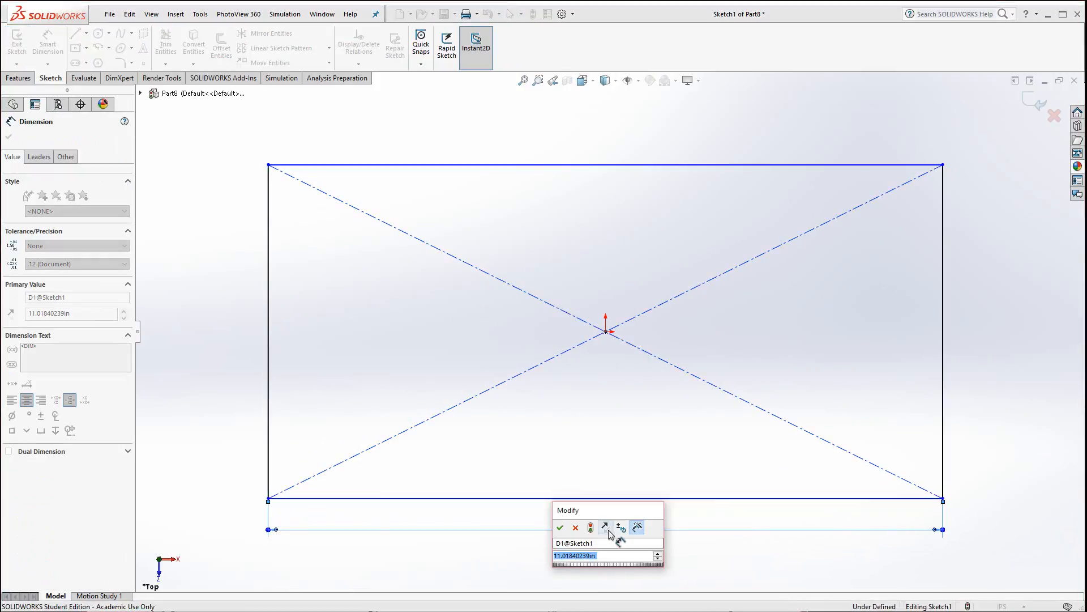
type("6")
key("Return")
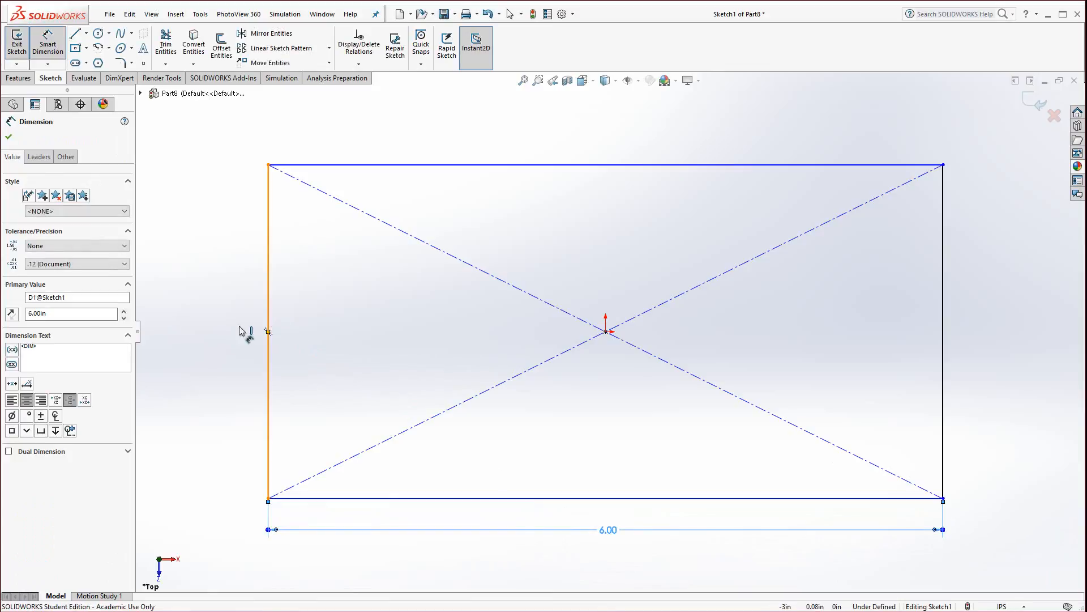
left_click(267, 330)
left_click(223, 325)
type("3")
key("Return")
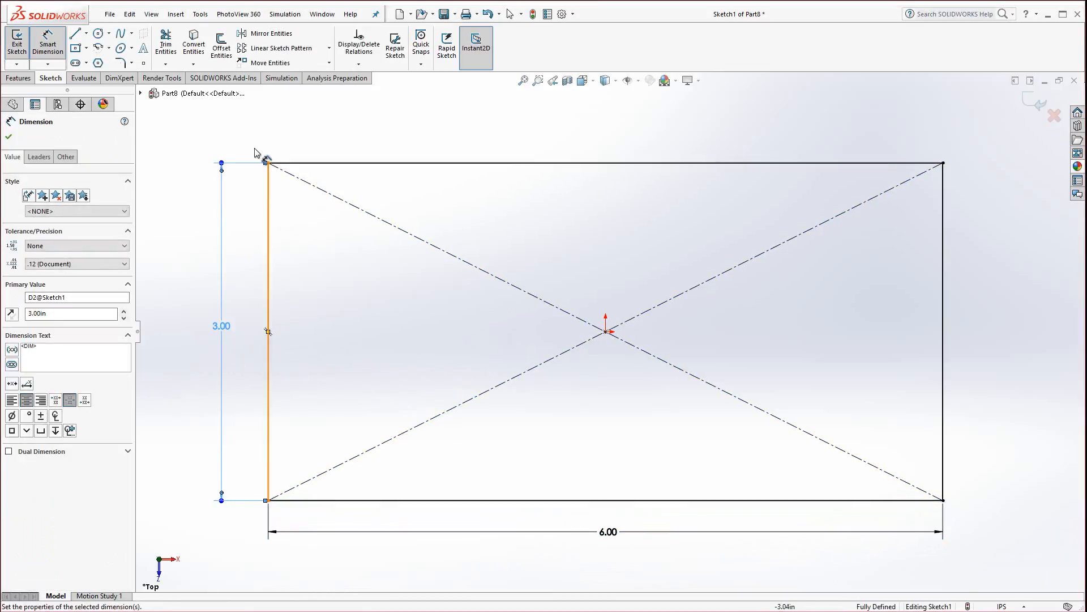
Step: Sketch a vertical centerline from near the rectangle's upper edge to the origin and a horizontal one from the origin to near its left edge
left_click(86, 33)
left_click(91, 63)
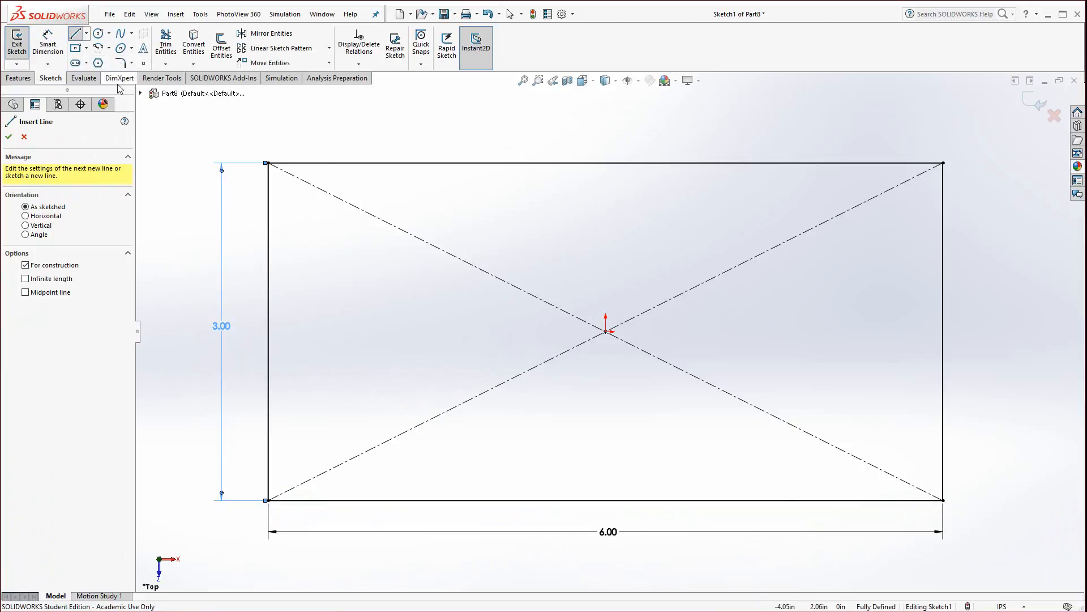
left_click(606, 193)
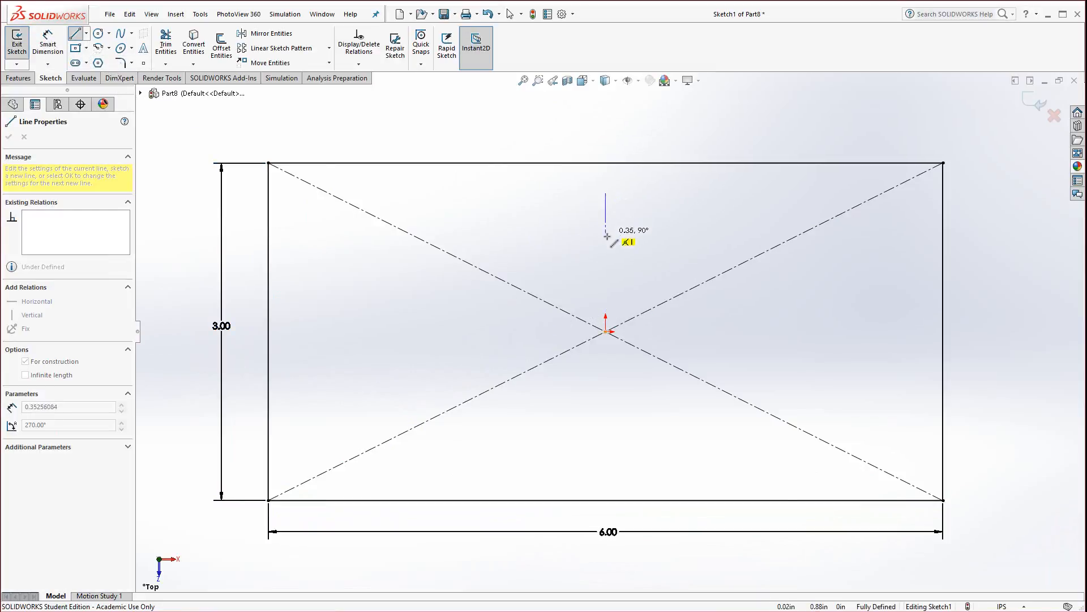
left_click(605, 332)
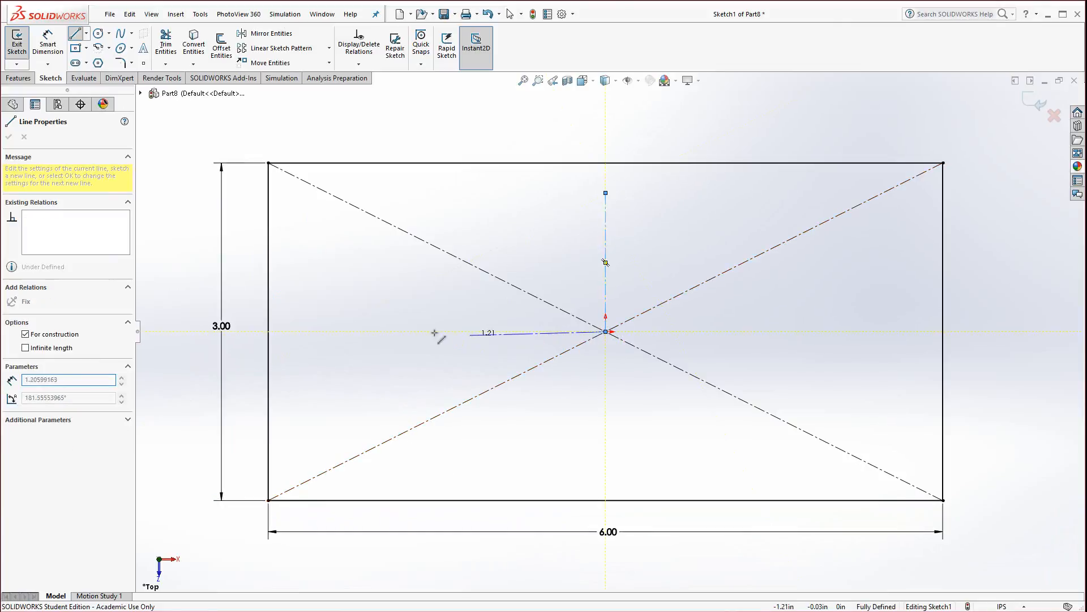
left_click(299, 331)
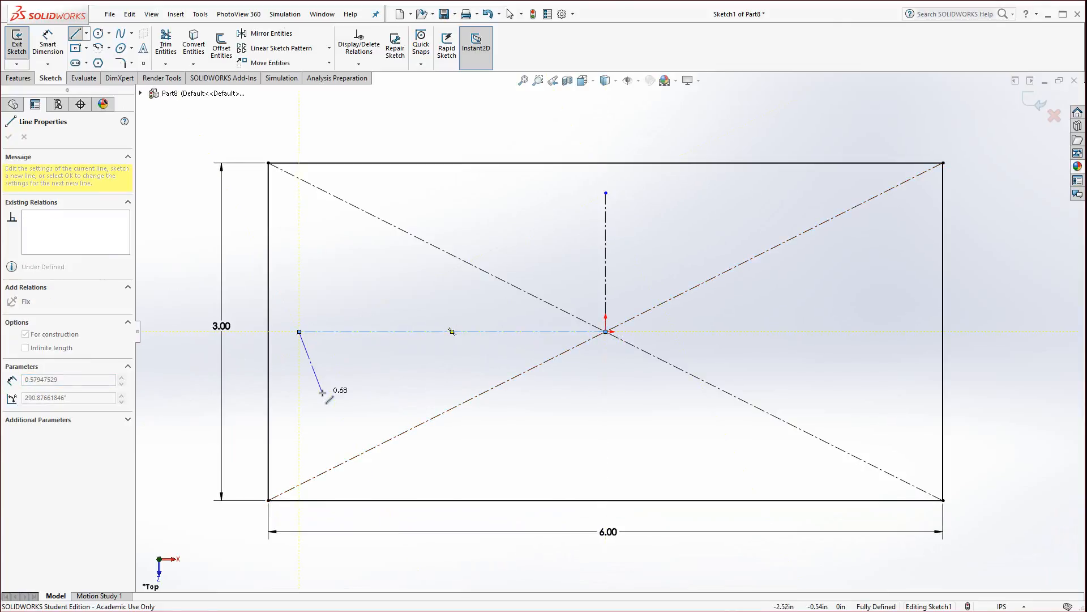
key("Escape")
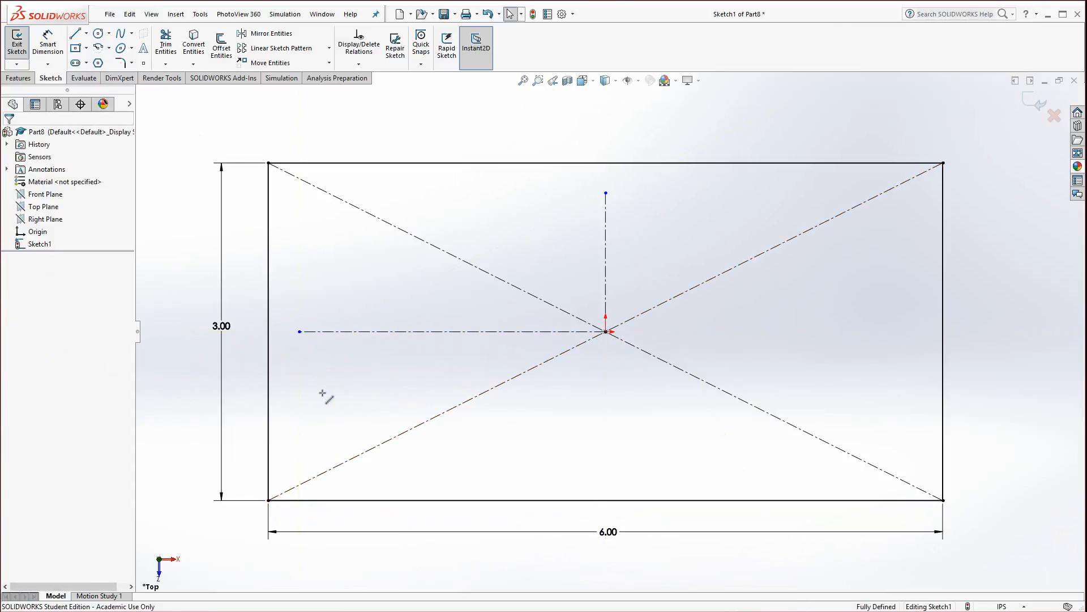
Step: Sketch a circle of about 0.23 in radius inside the rectangle near its upper-left corner, above the horizontal centerline
left_click(98, 34)
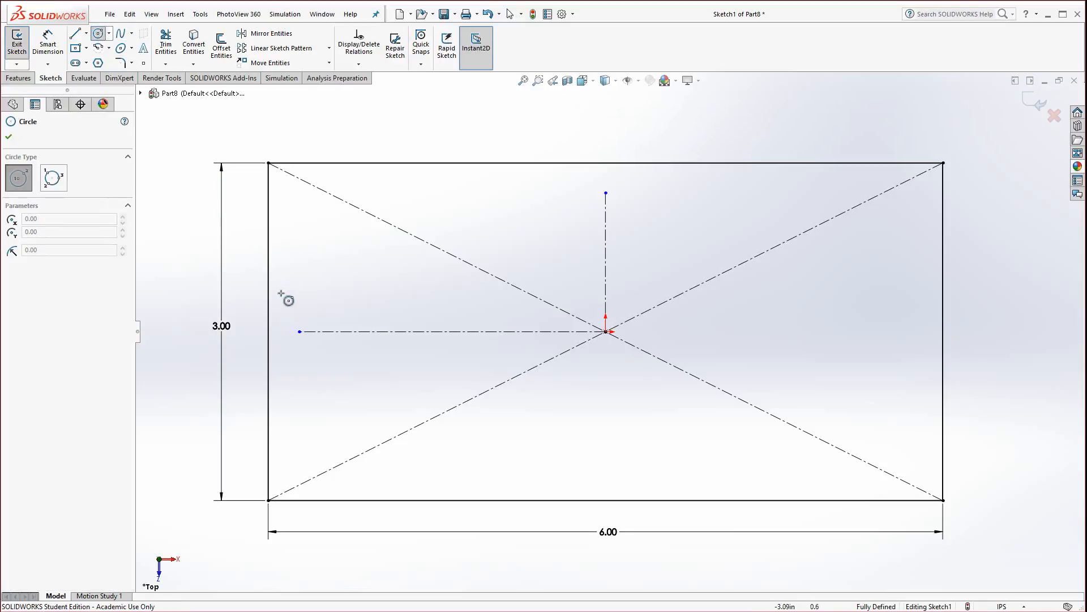
left_click(342, 253)
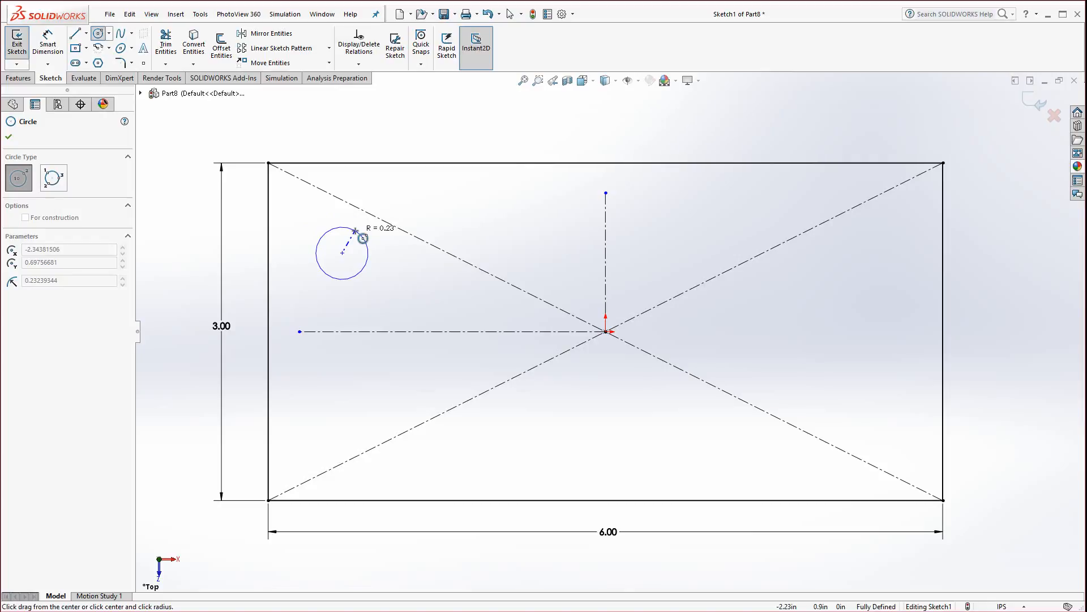
left_click(362, 238)
Step: Check the hole size in the PDF drawing and dimension the circle's diameter to 0.5 in
left_click(49, 45)
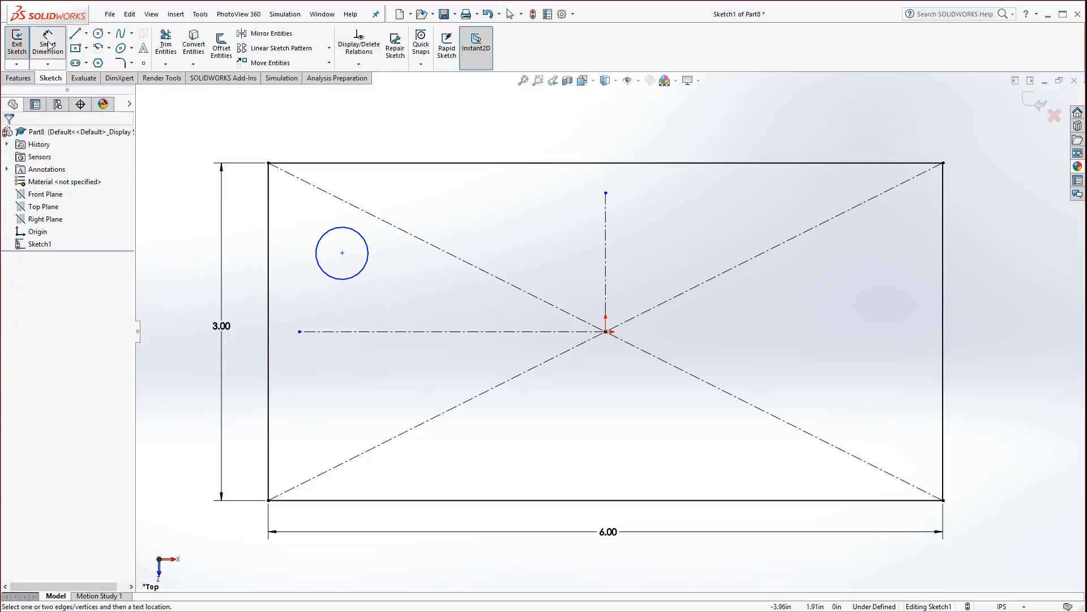
key("alt+Tab")
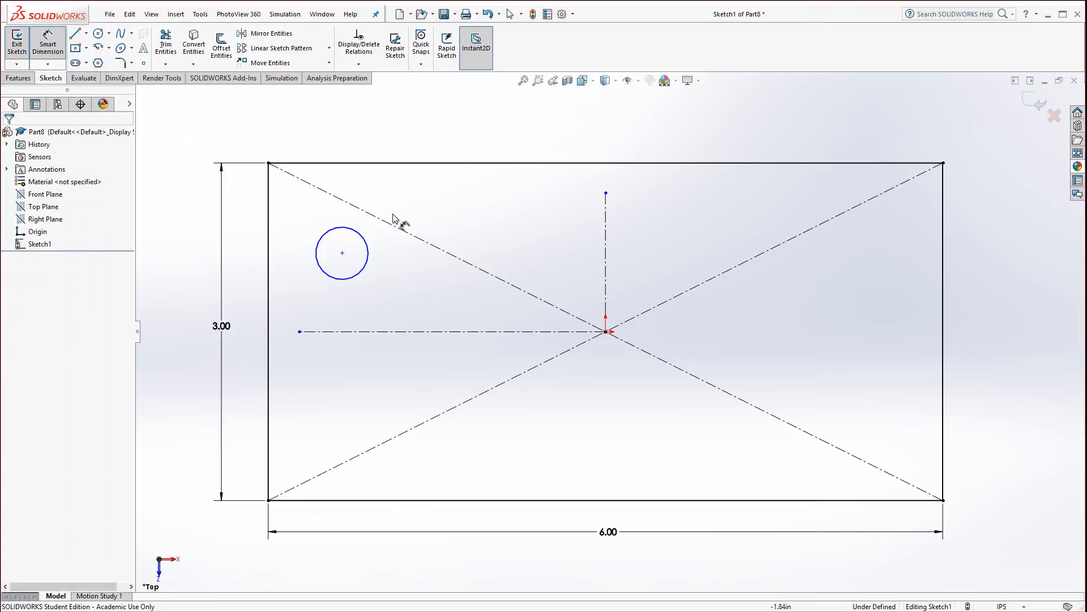
left_click(345, 278)
left_click(252, 146)
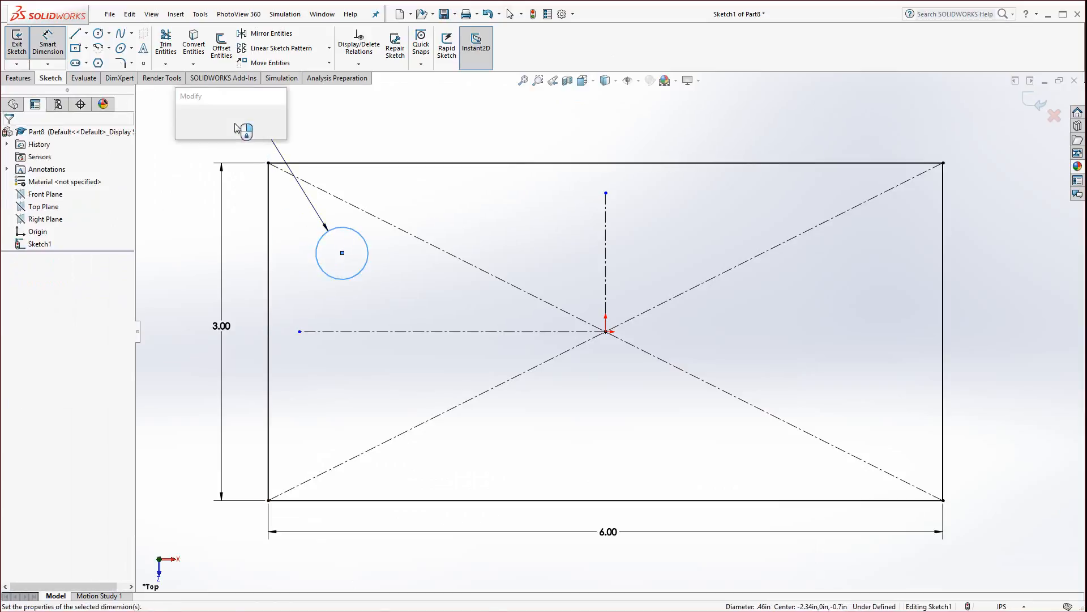
type(".5")
key("Return")
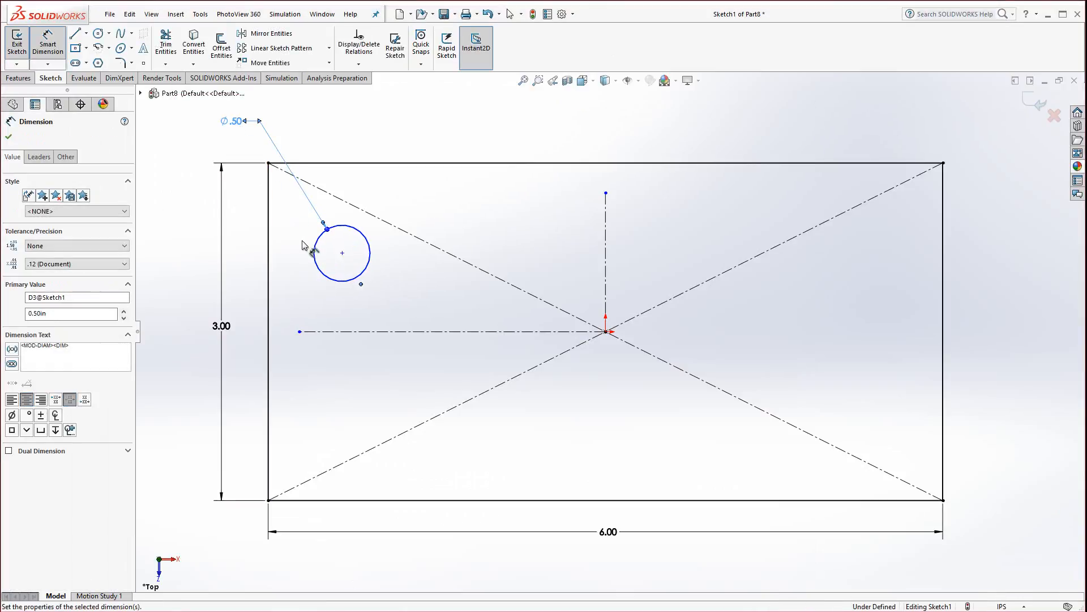
Step: Dimension the circle's center 0.75 in from the rectangle's left edge and 0.75 in from its upper edge
left_click(315, 265)
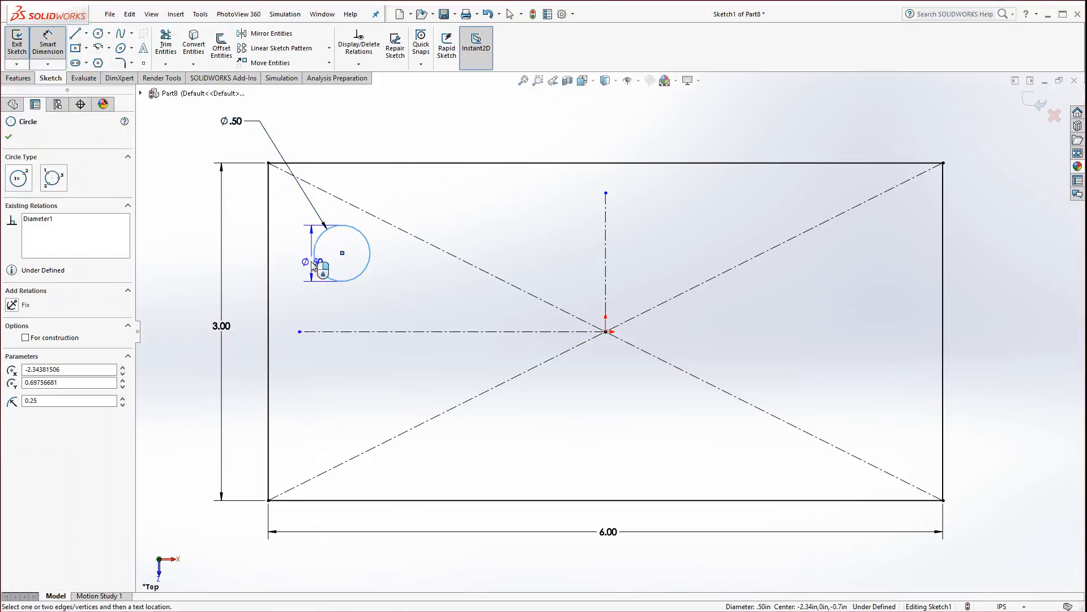
left_click(268, 236)
left_click(301, 134)
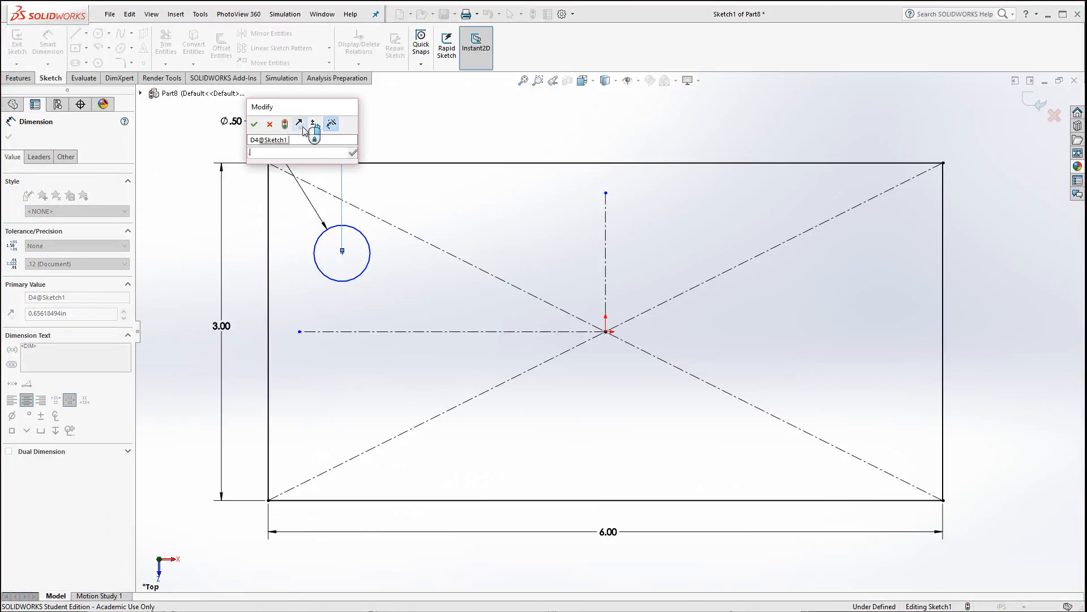
type(".75")
key("Return")
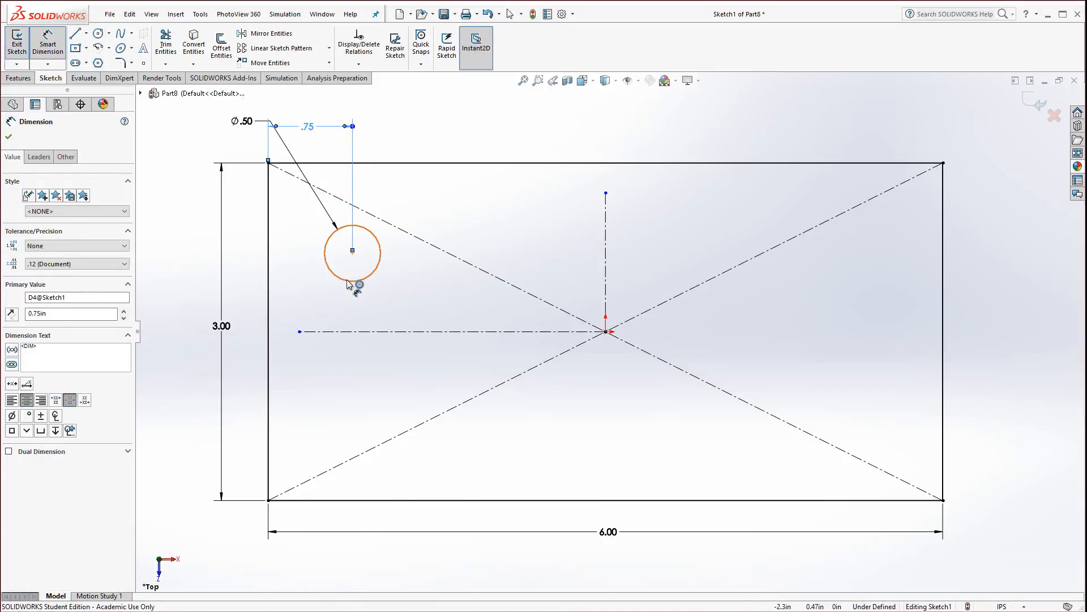
left_click(353, 282)
left_click(410, 163)
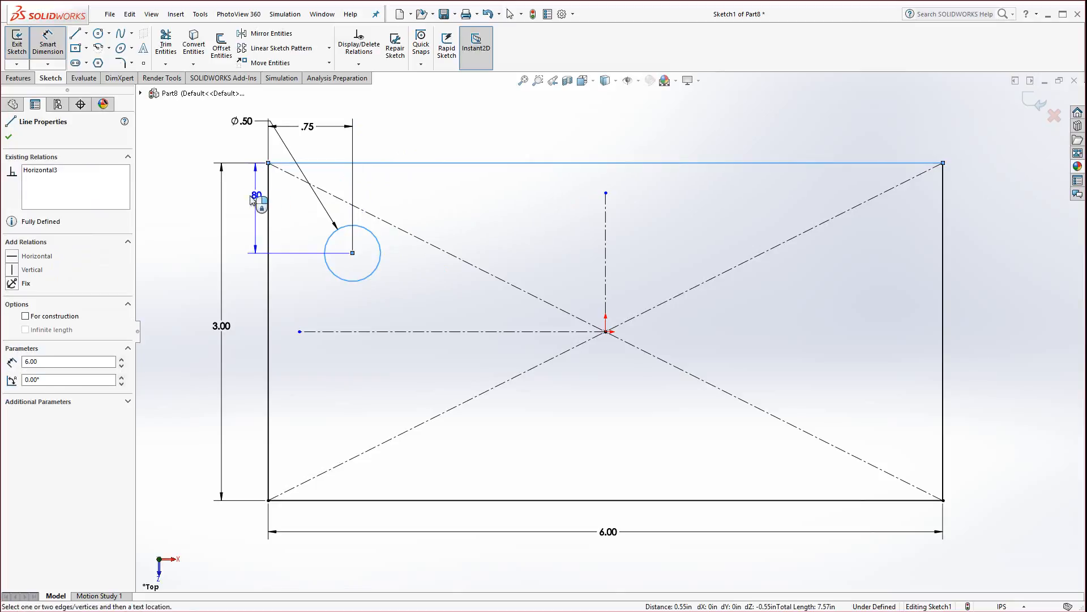
left_click(244, 210)
type(".75")
key("Return")
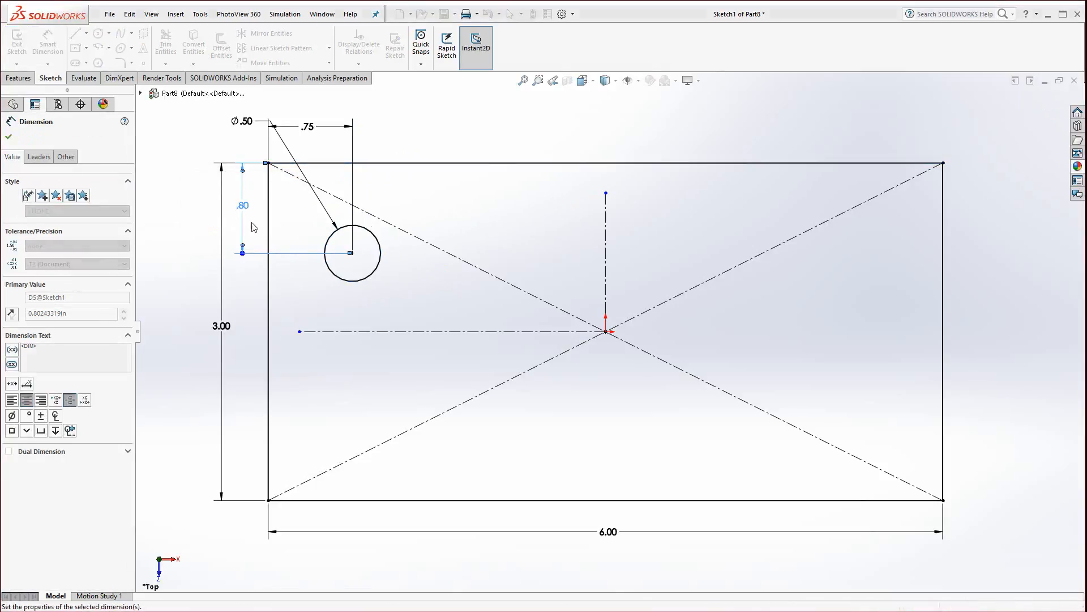
Step: Move the circle's diameter dimension text clear of the horizontal 0.75 in dimension and finish dimensioning
left_click(165, 255)
left_click_drag(249, 116, 224, 139)
left_click(173, 190)
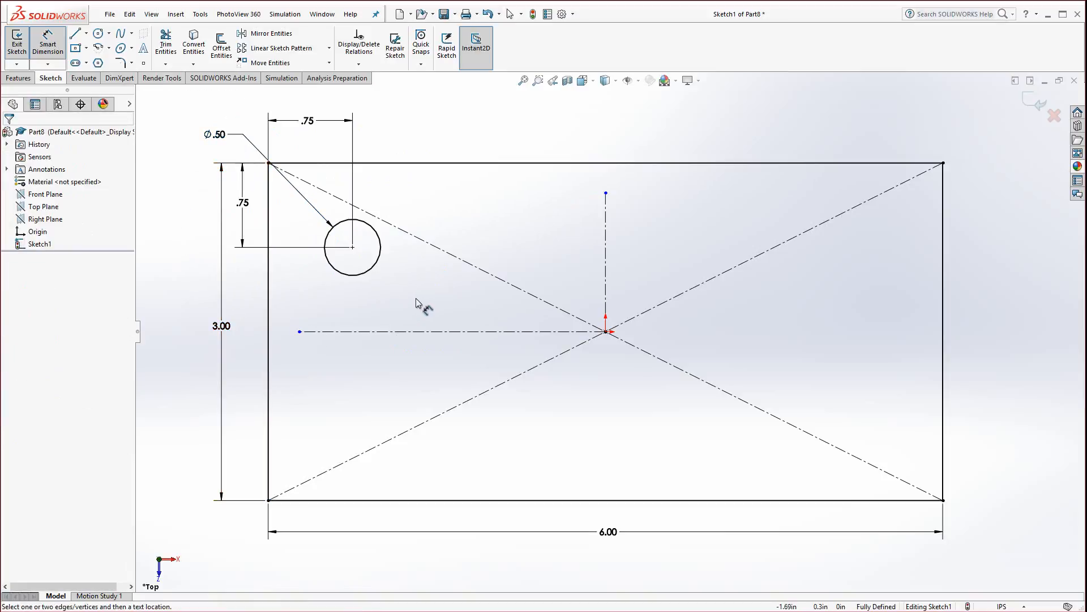
key("Escape")
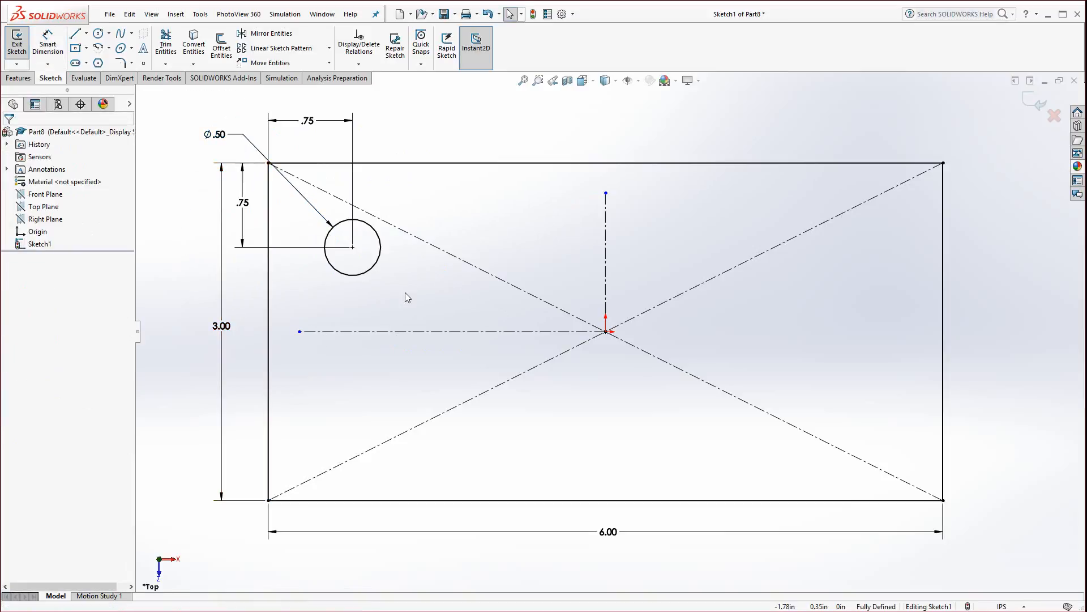
Step: Mirror the circle about the vertical centerline to the other side of the rectangle
left_click(365, 273)
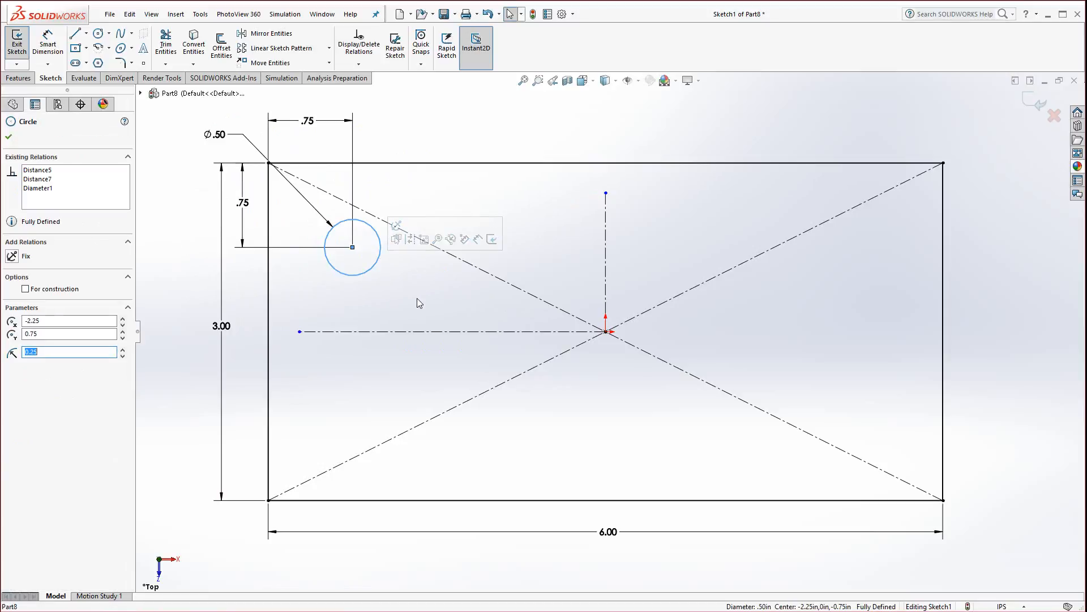
left_click(606, 249, "ctrl")
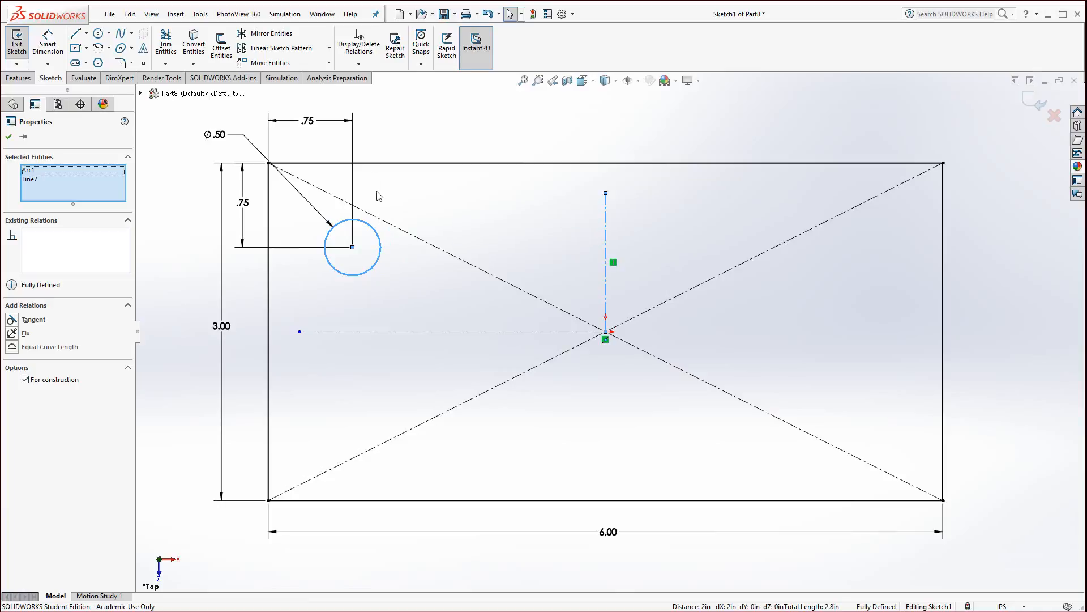
left_click(268, 33)
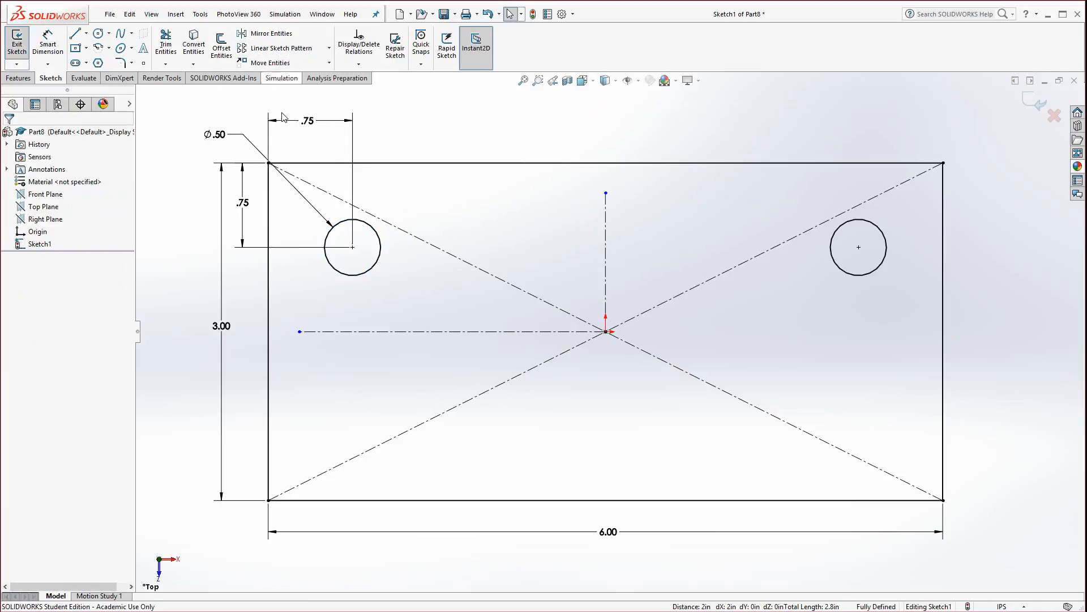
Step: Mirror both upper circles about the horizontal centerline to make the two lower ones
left_click(357, 276)
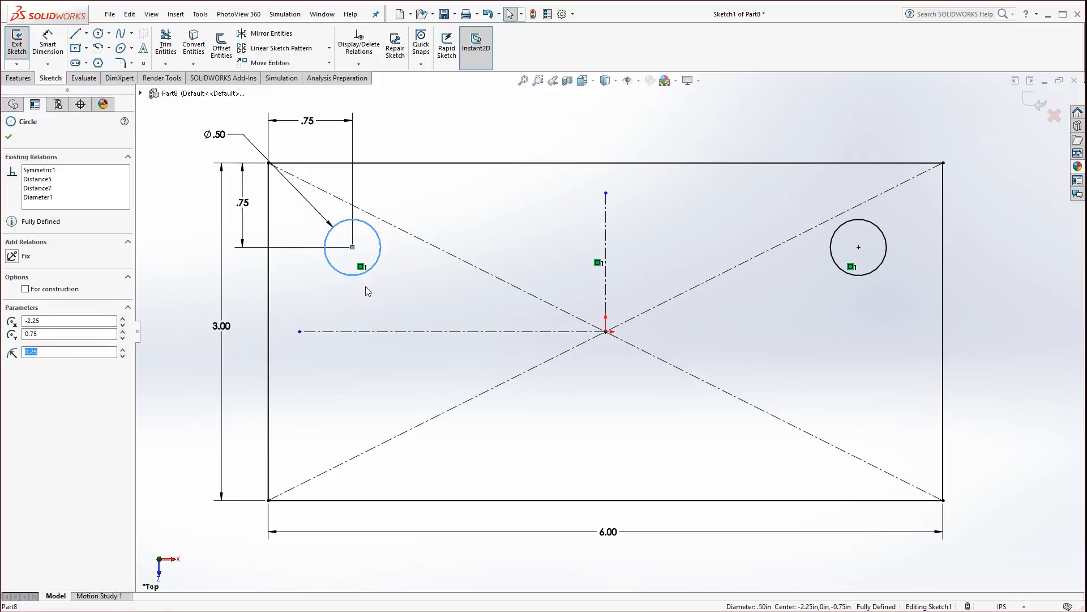
left_click(878, 283, "ctrl")
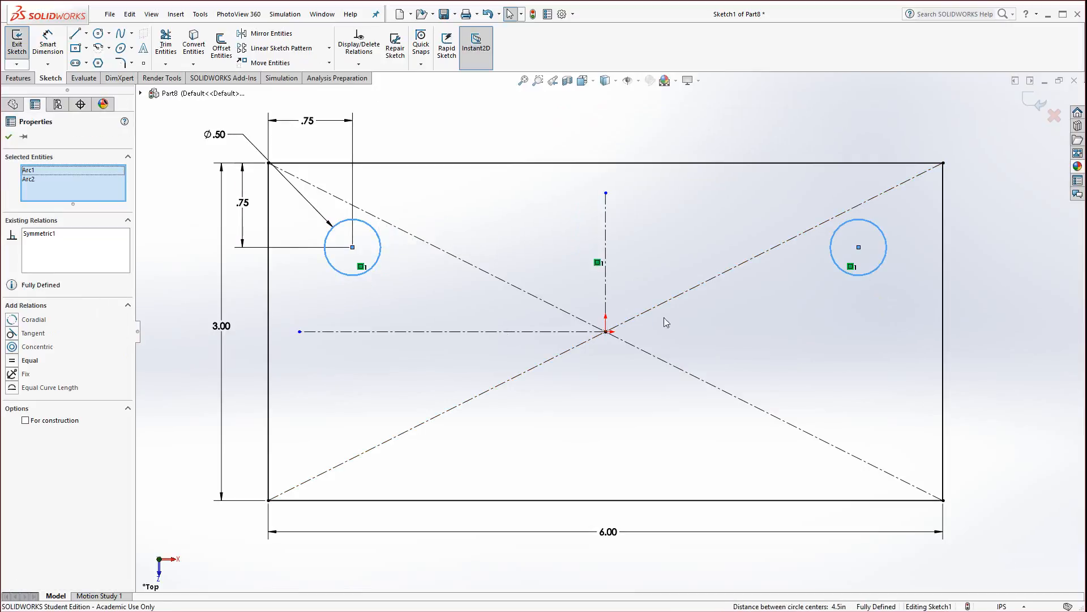
left_click(415, 332, "ctrl")
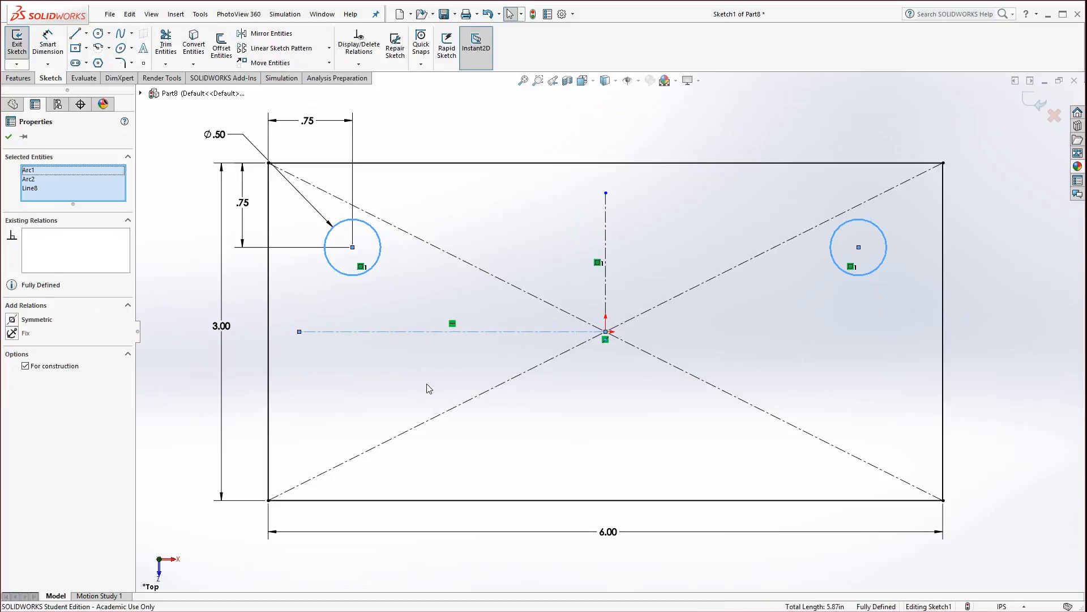
left_click(260, 34)
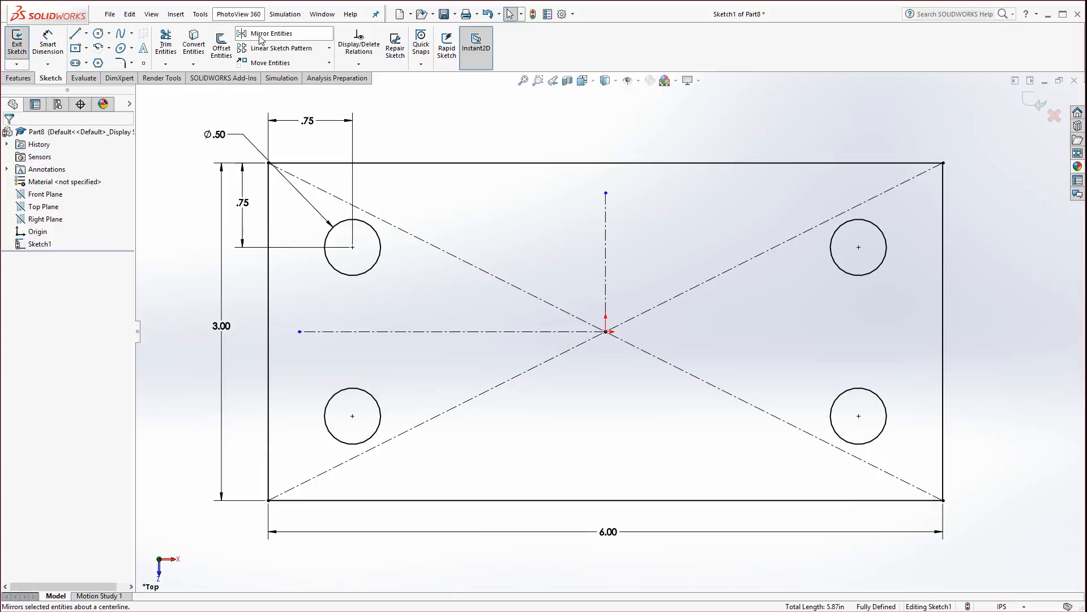
Step: Check the plate thickness in the PDF drawing and extrude the sketch as a blind boss 1 in deep
left_click(19, 78)
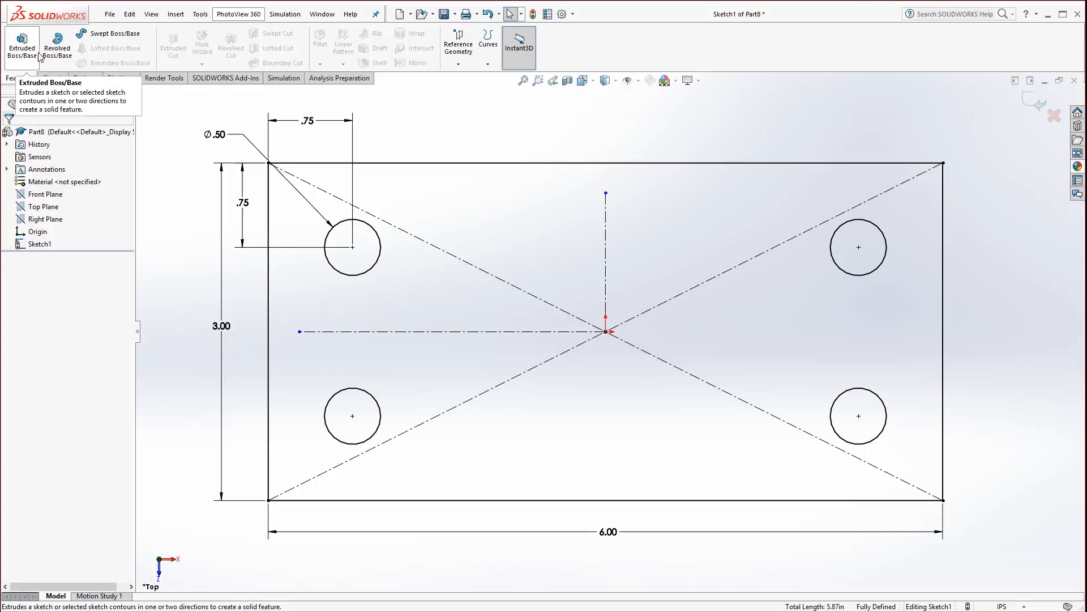
left_click(22, 51)
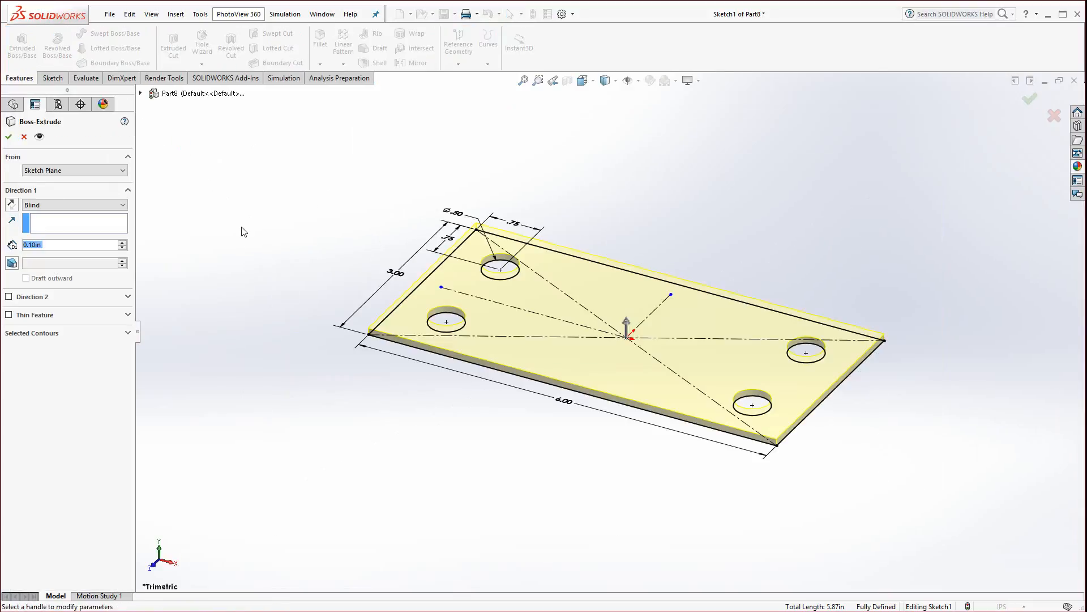
key("alt+Tab")
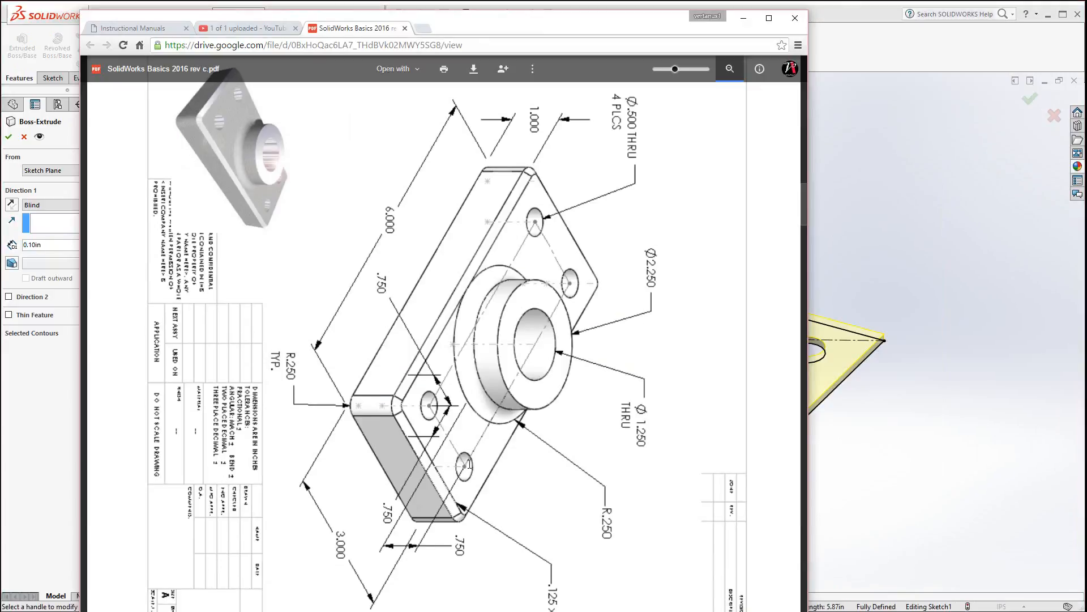
left_click(873, 46)
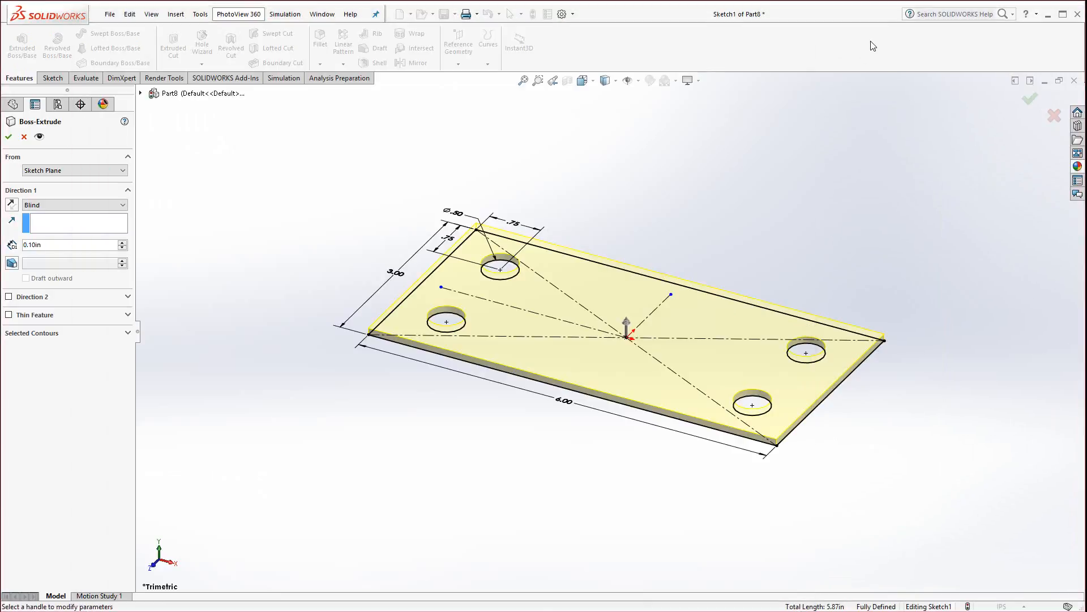
double_click(50, 247)
type("1")
key("Return")
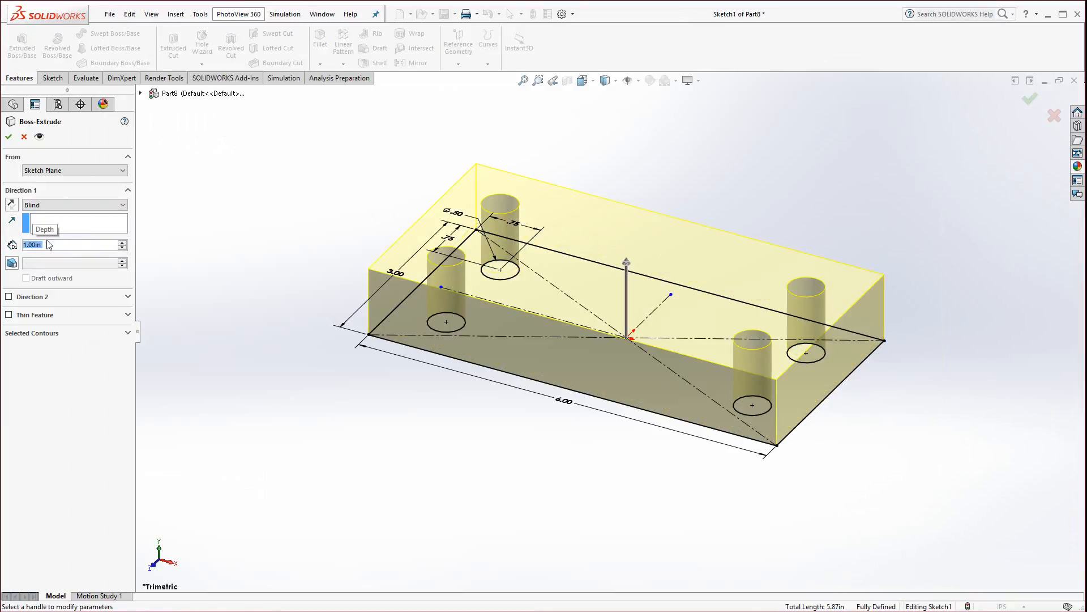
key("Return")
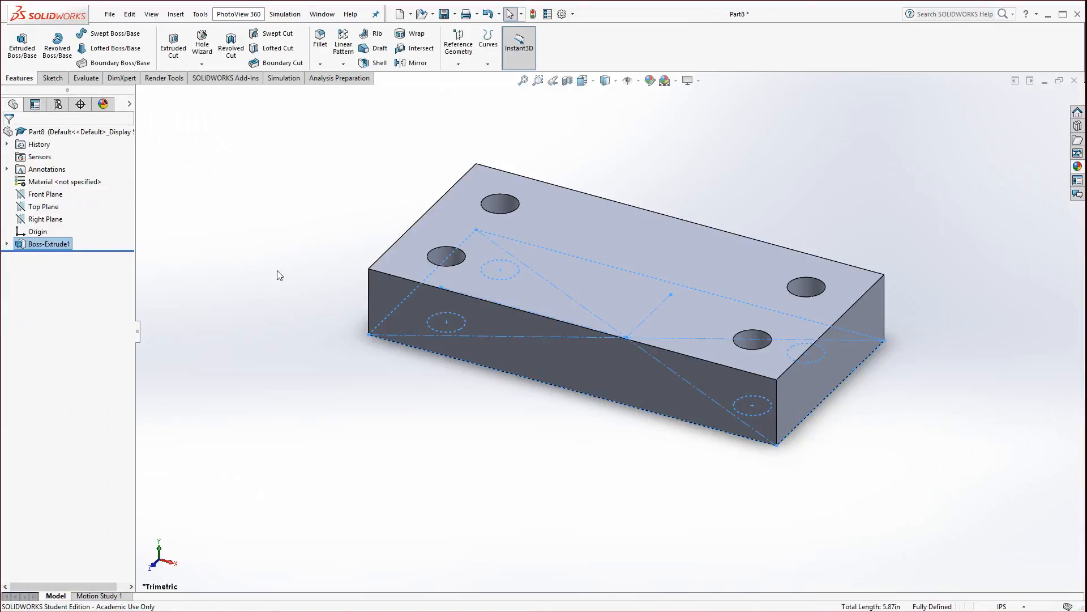
left_click(304, 326)
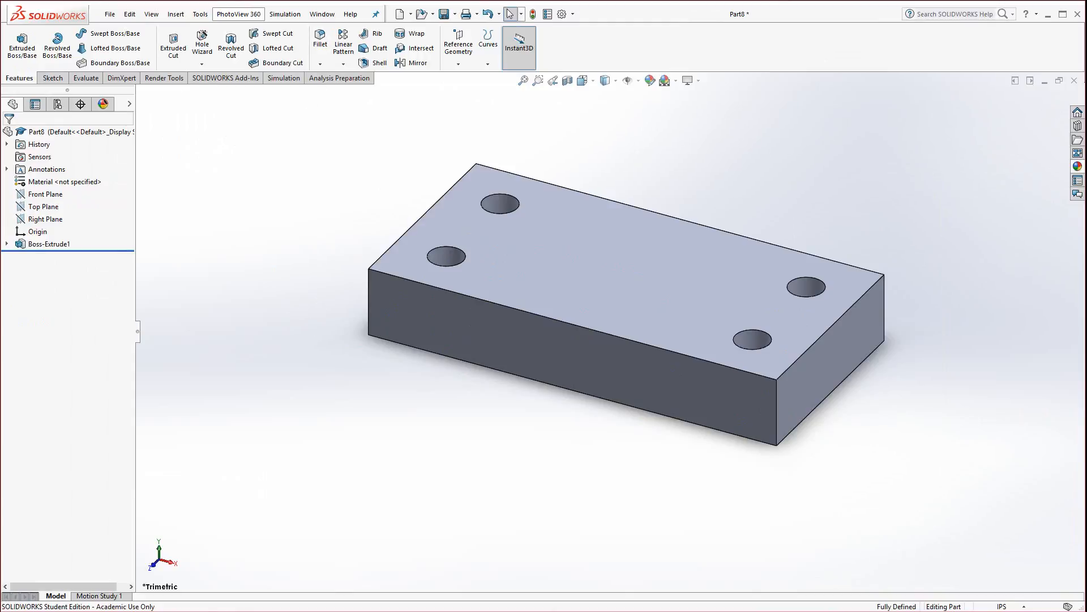
Step: Check the corner radius in the PDF drawing and fillet the plate's four vertical corner edges with a 0.25 in radius
key("alt+Tab")
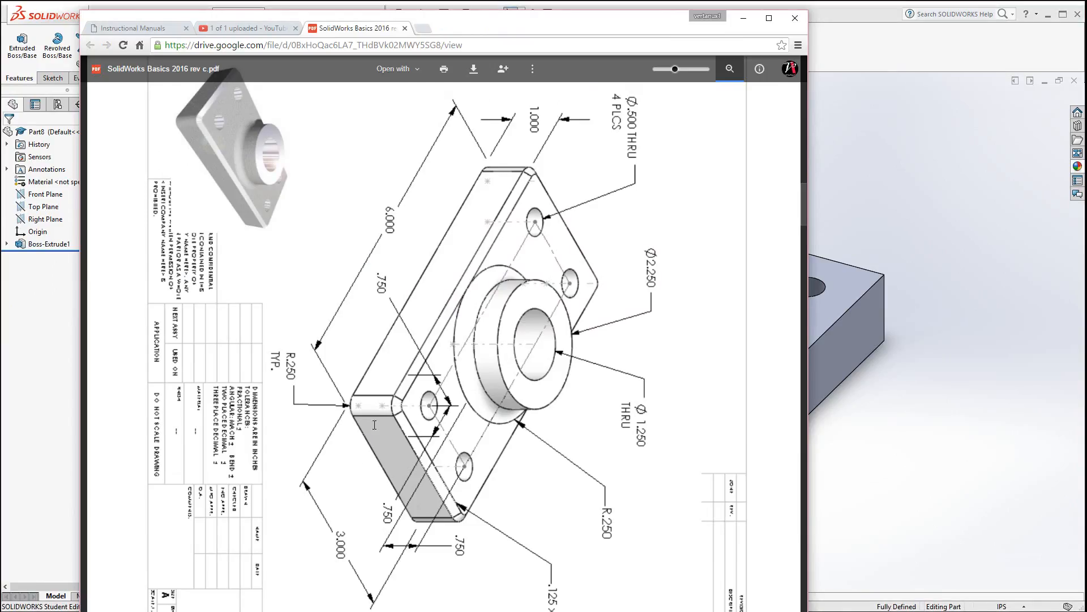
key("alt+Tab")
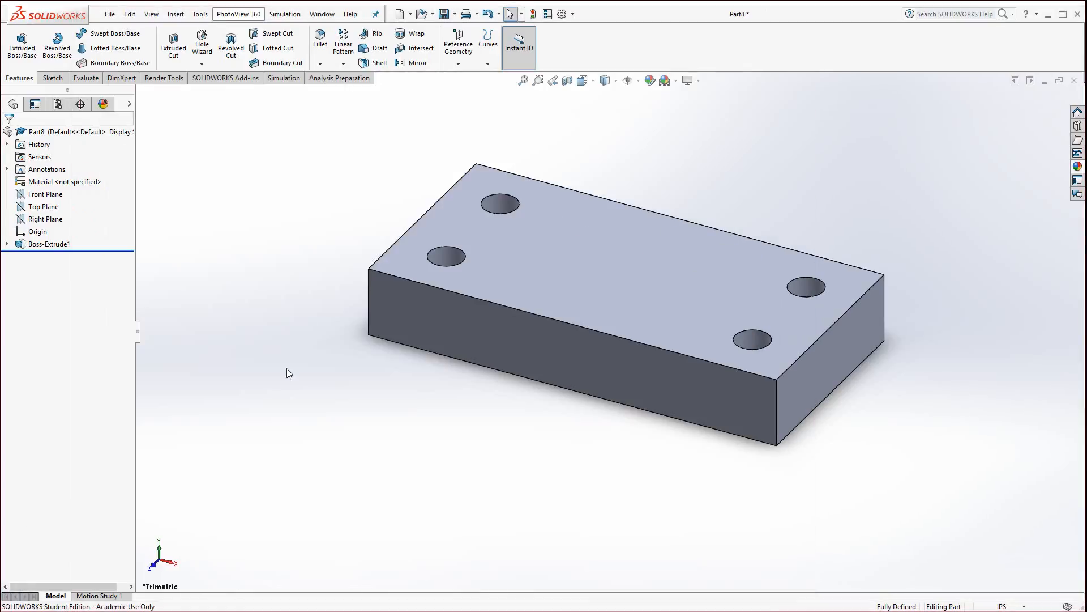
left_click(321, 45)
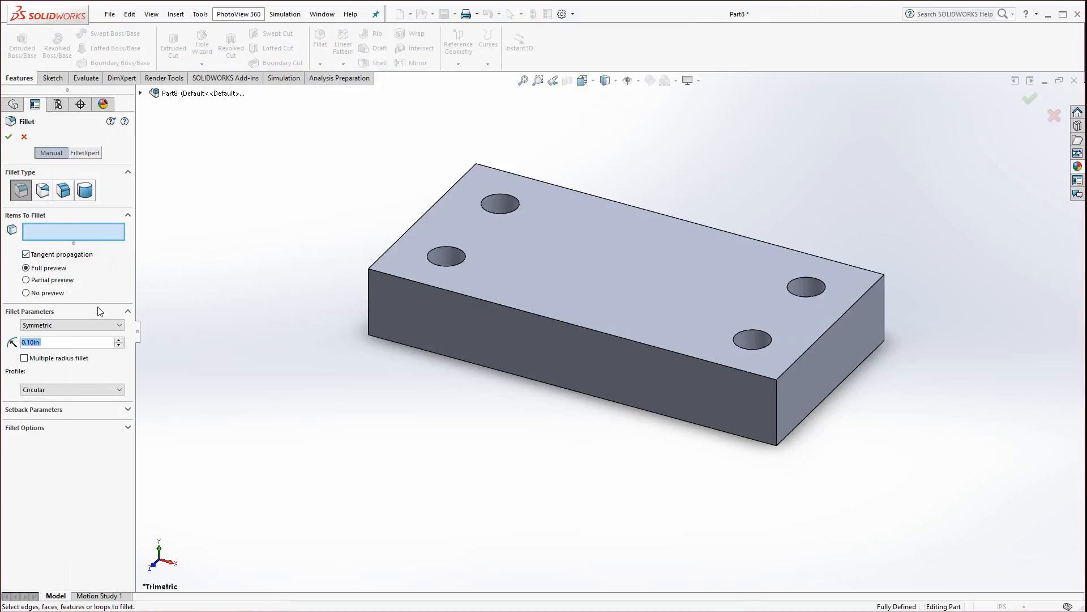
type("0.25")
key("Return")
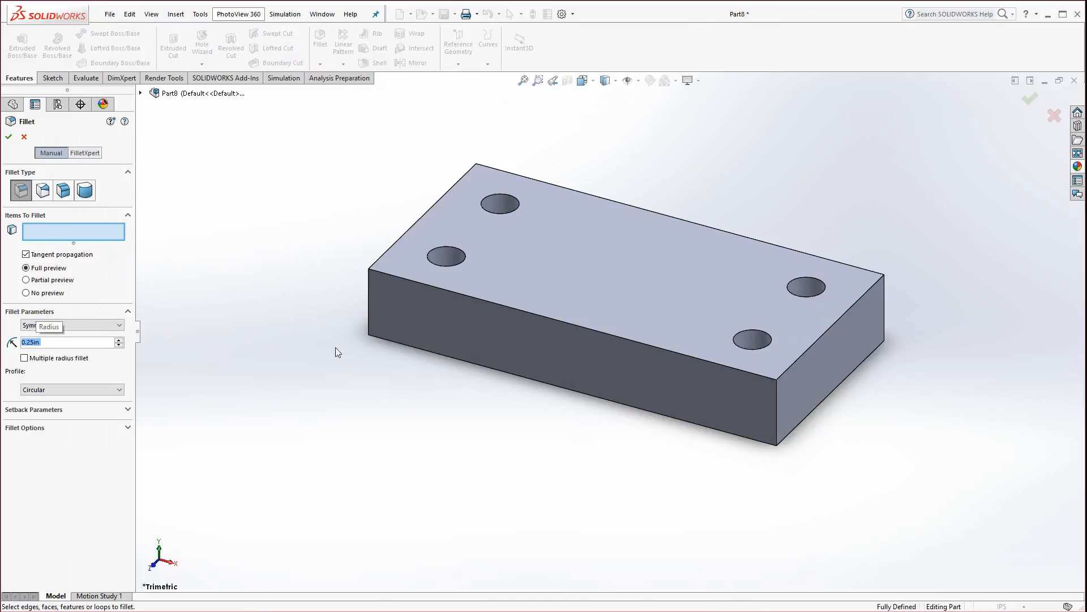
left_click(369, 308)
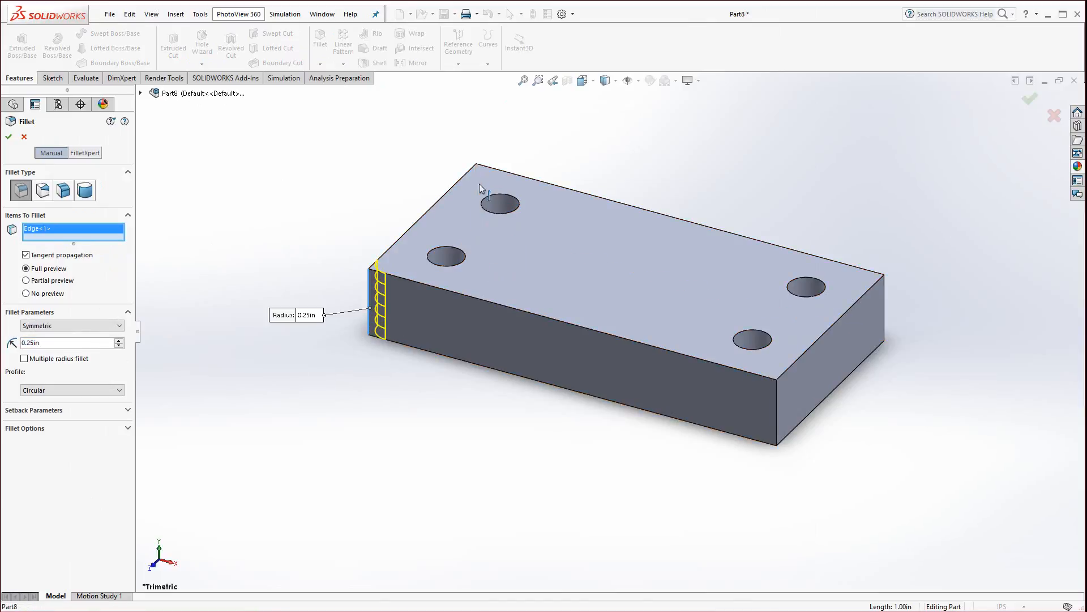
left_click(479, 184)
left_click(885, 307)
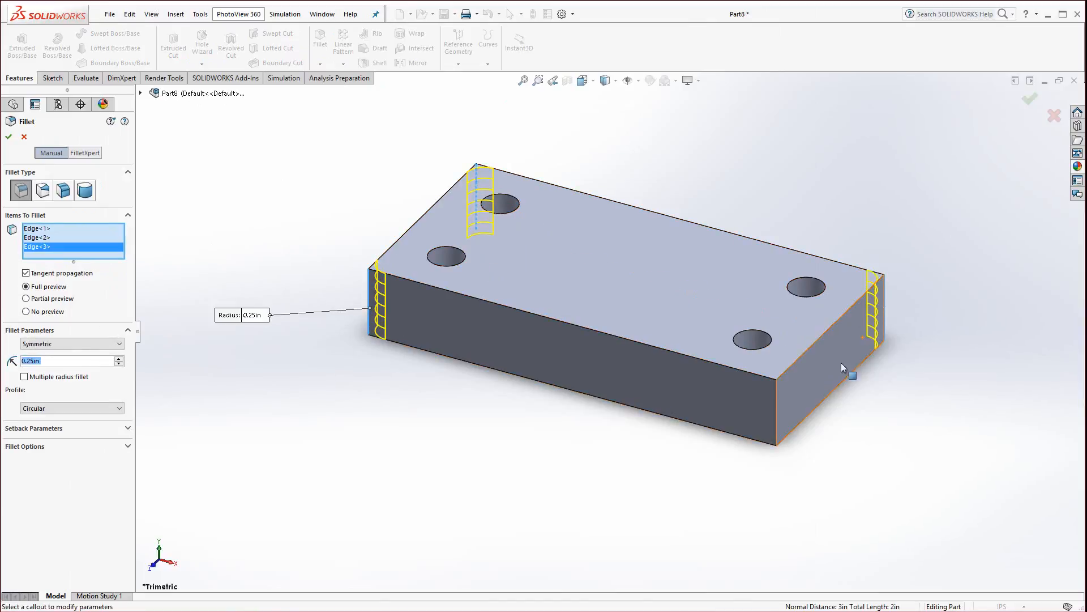
left_click(777, 409)
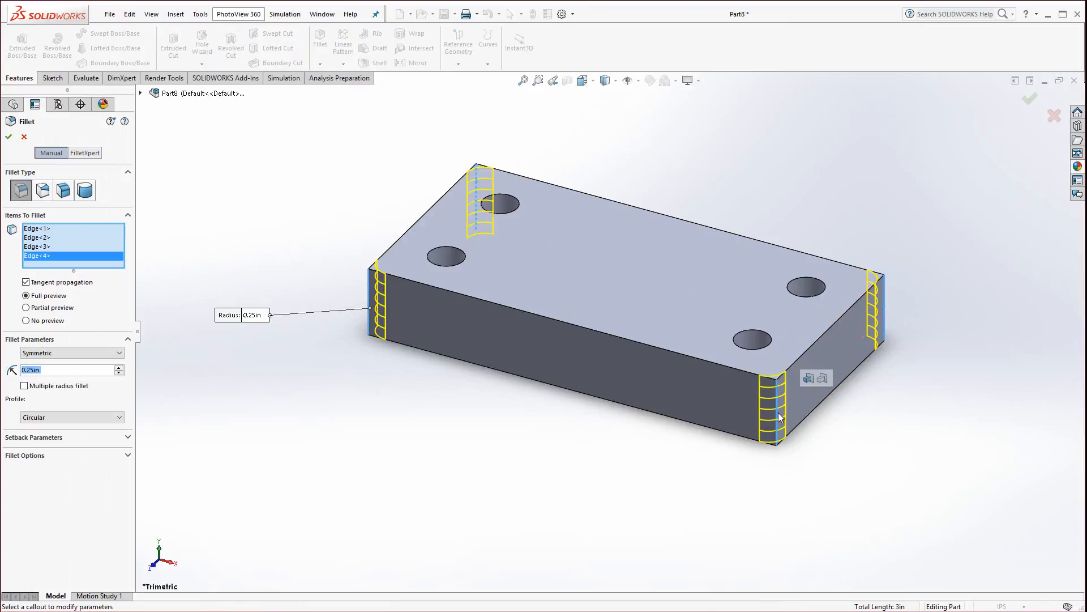
left_click(9, 137)
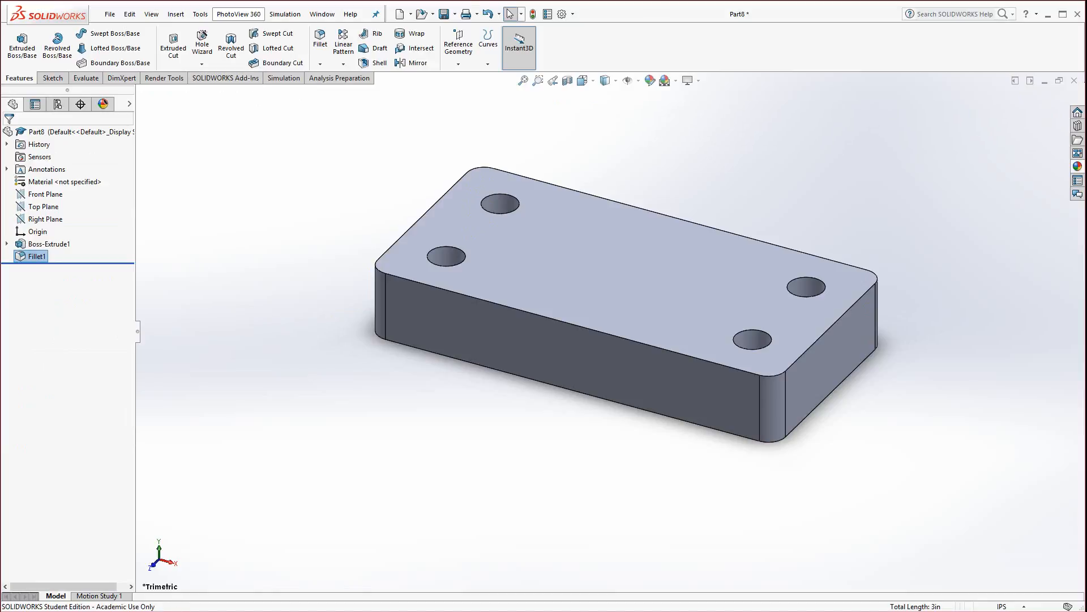
Step: Check the chamfer callout in the PDF drawing and chamfer the plate's top perimeter edge 0.125 in at 45 degrees
key("alt+Tab")
scroll(293, 563, "down", 1)
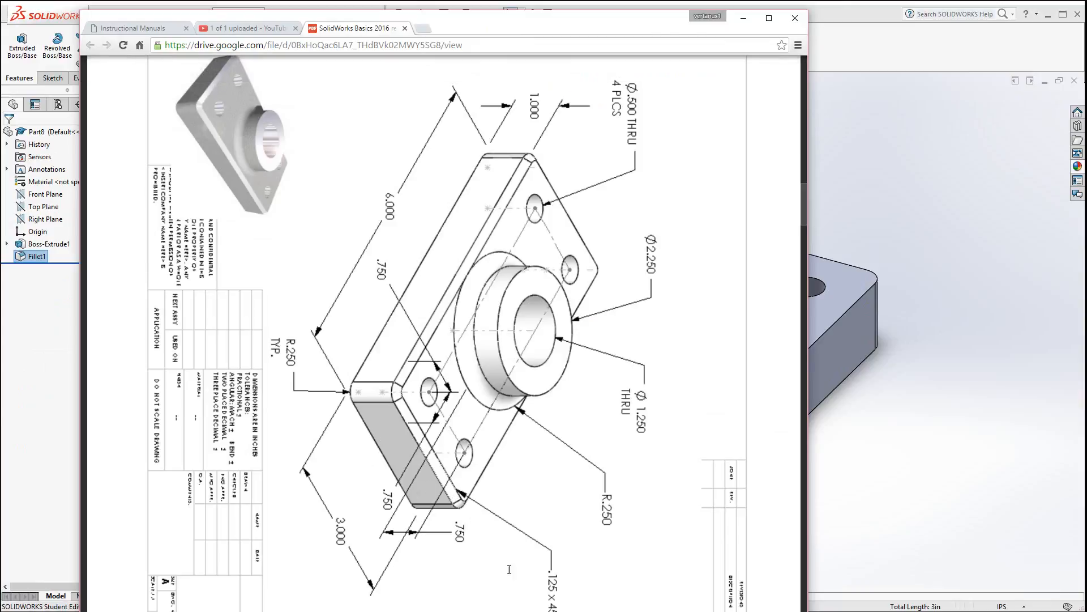
scroll(560, 523, "down", 1)
scroll(556, 530, "down", 2)
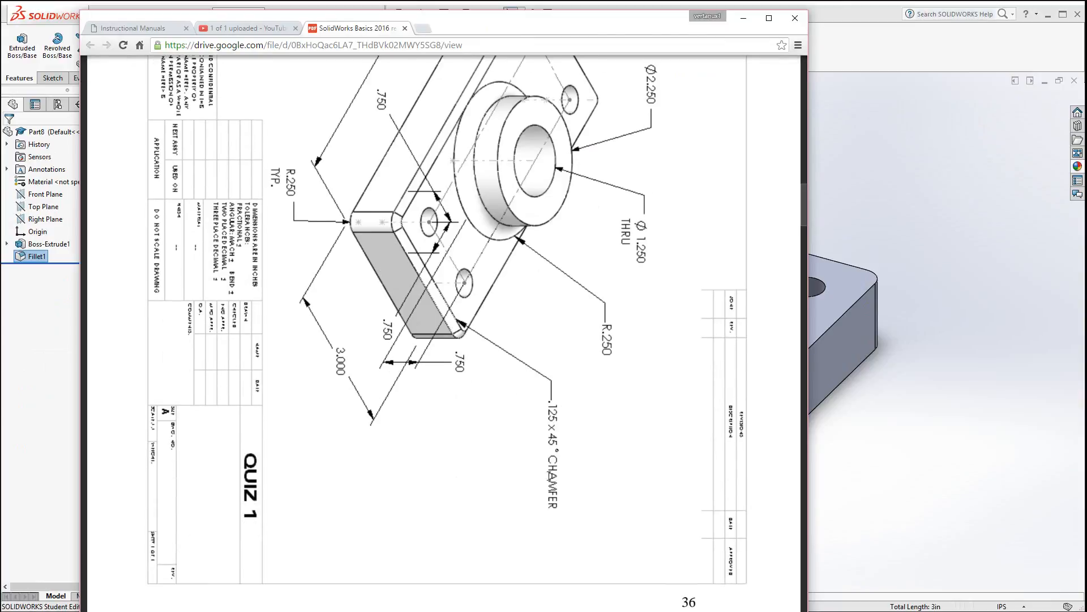
left_click(32, 459)
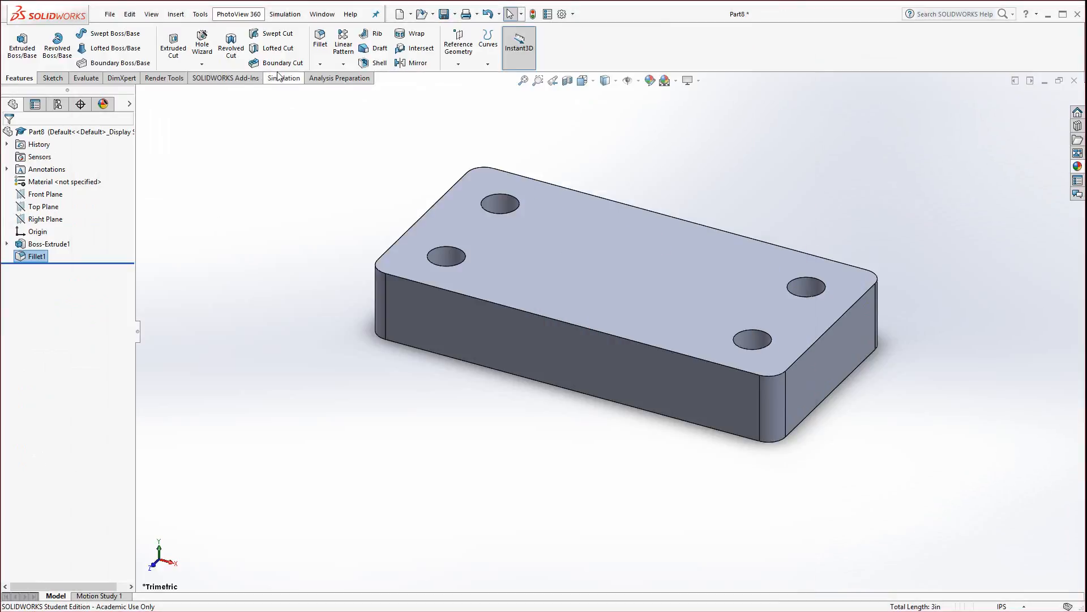
left_click(320, 64)
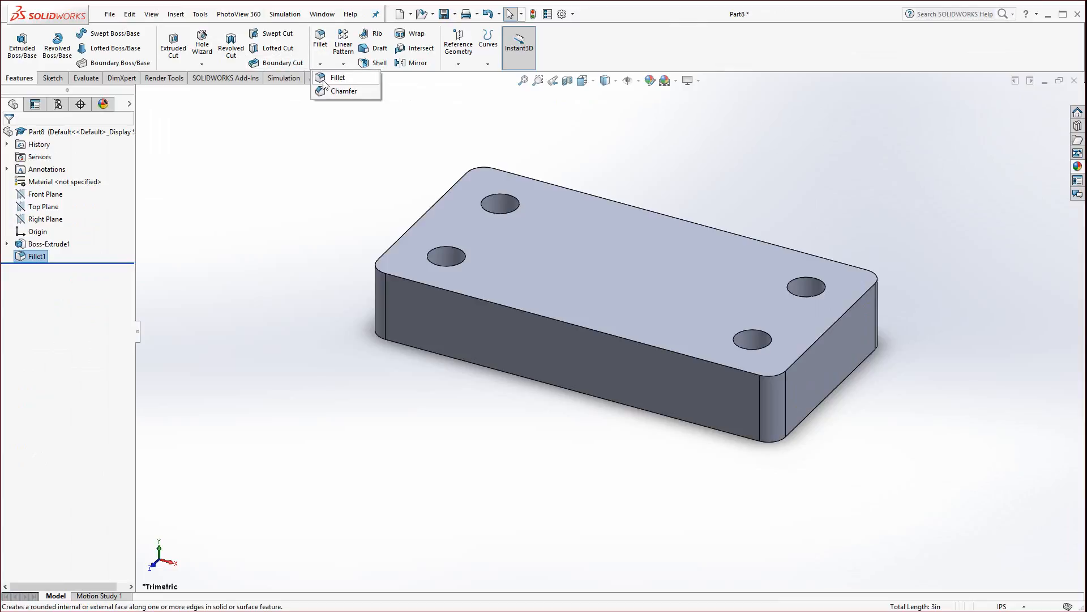
left_click(322, 92)
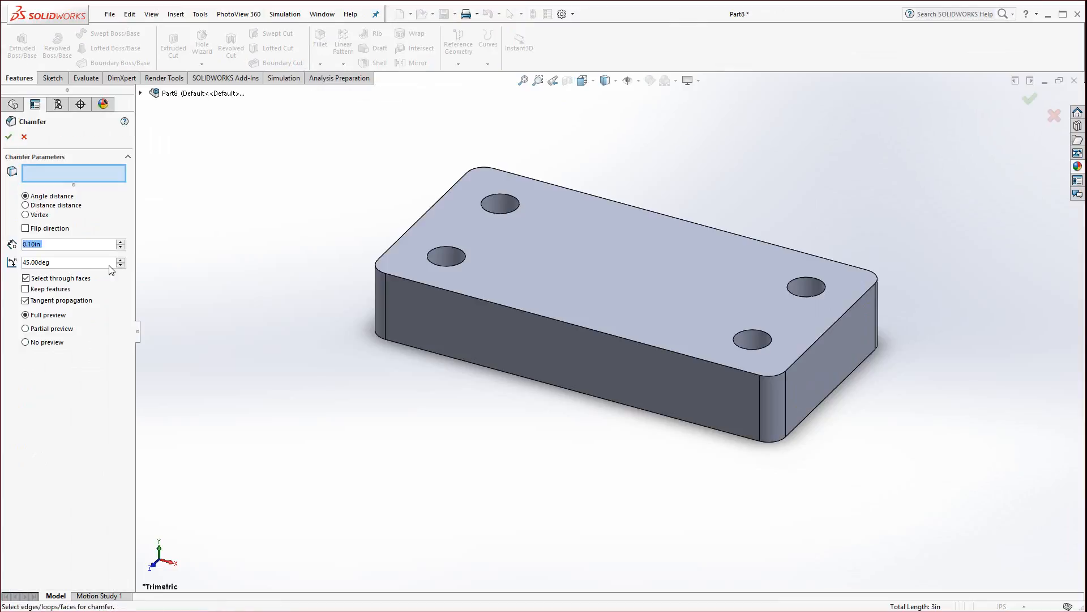
type("0.125")
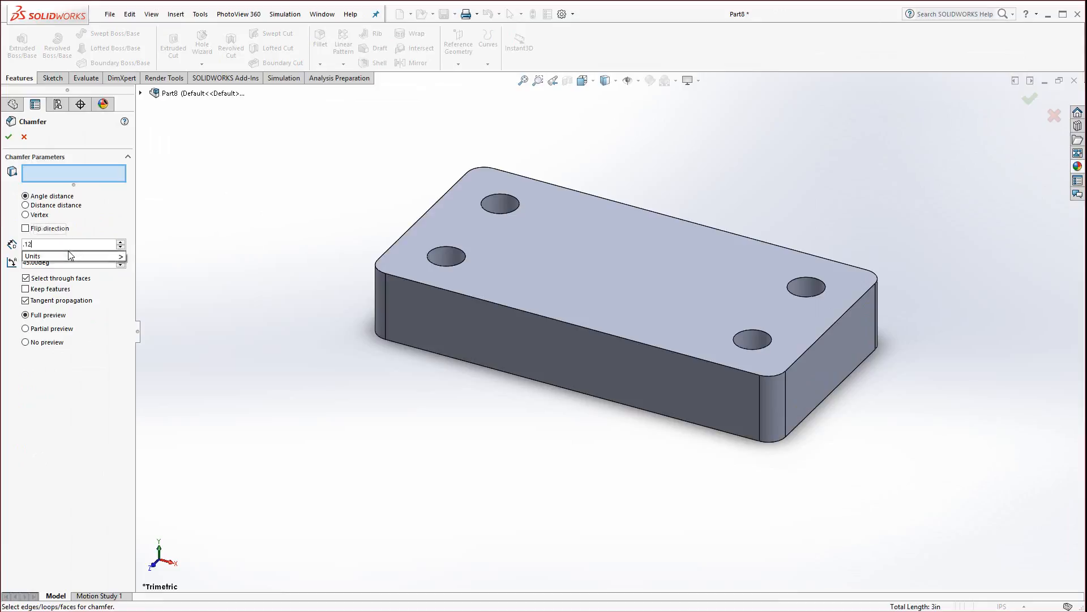
key("Return")
left_click(553, 318)
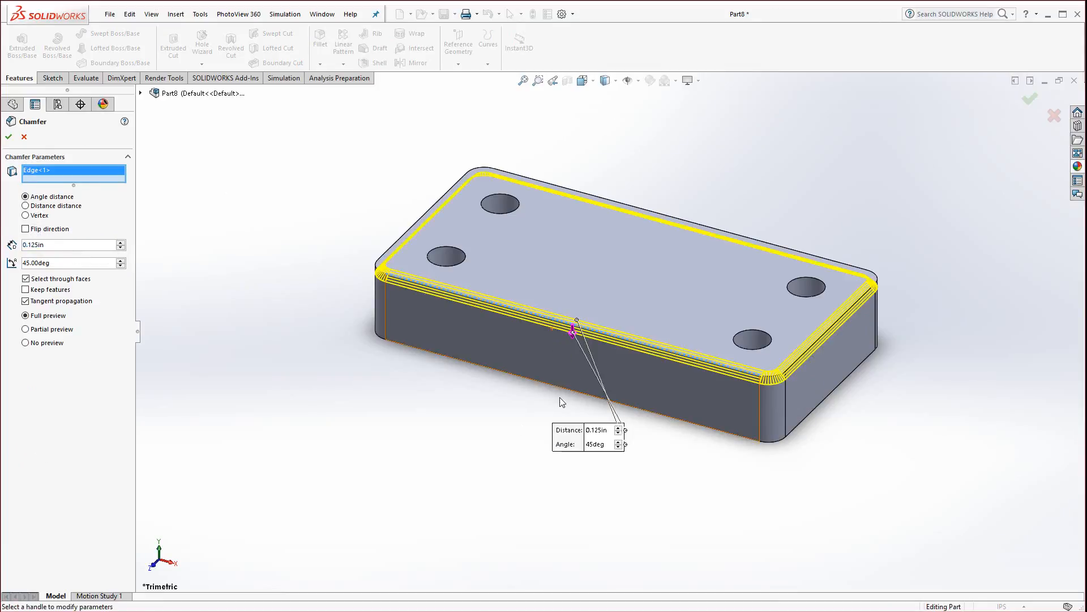
left_click(9, 137)
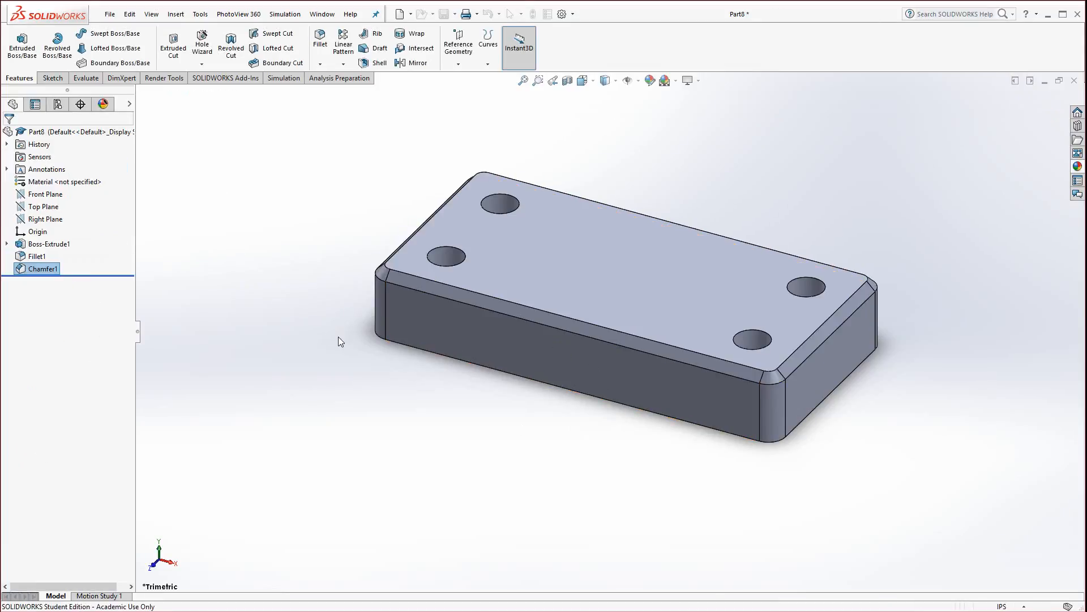
Step: Reorder the corner fillet to come after the chamfer in the feature history and inspect the plate's corner
scroll(787, 371, "down", 5)
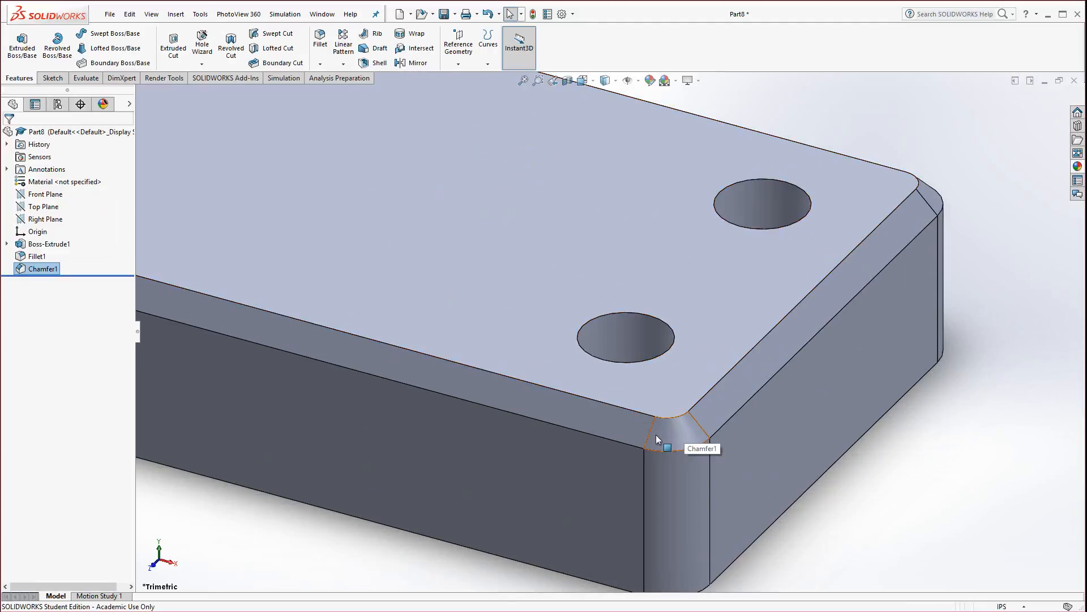
scroll(695, 508, "up", 6)
scroll(368, 219, "down", 2)
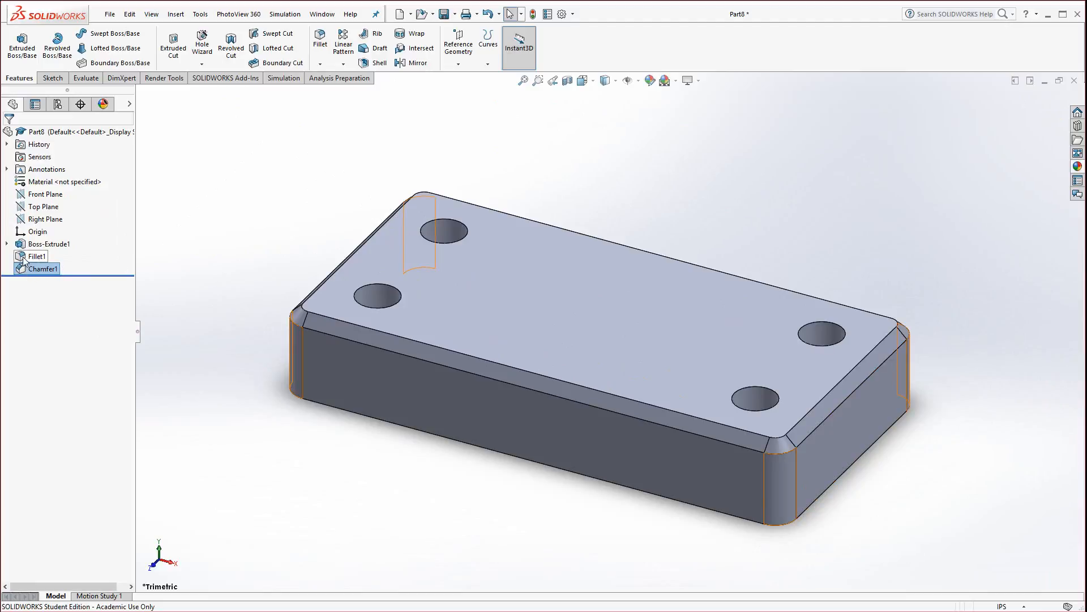
left_click_drag(23, 260, 27, 272)
scroll(946, 483, "down", 5)
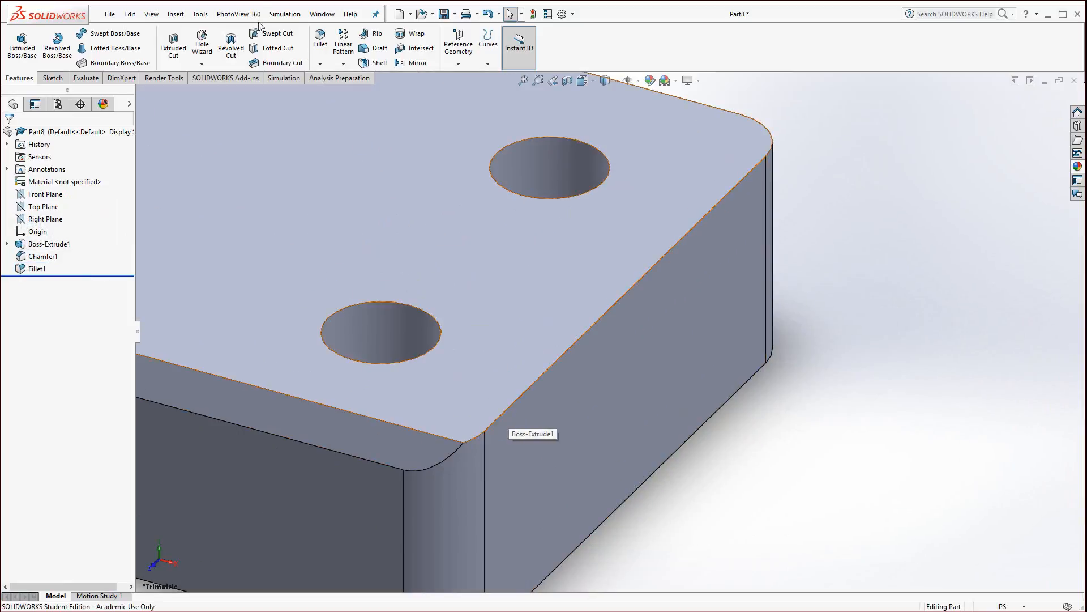
left_click(320, 64)
left_click(334, 92)
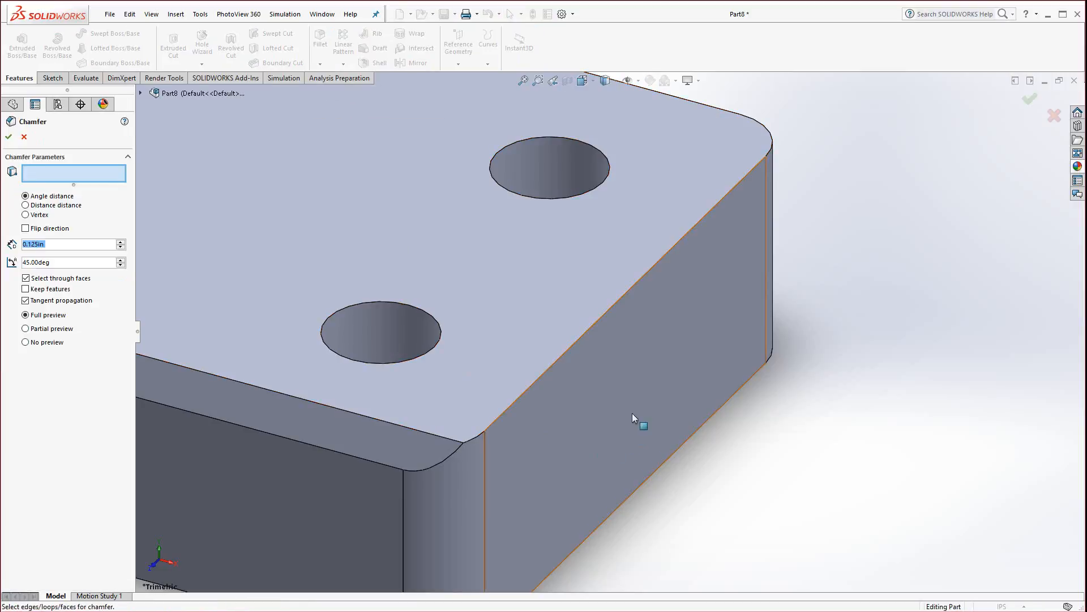
left_click(573, 345)
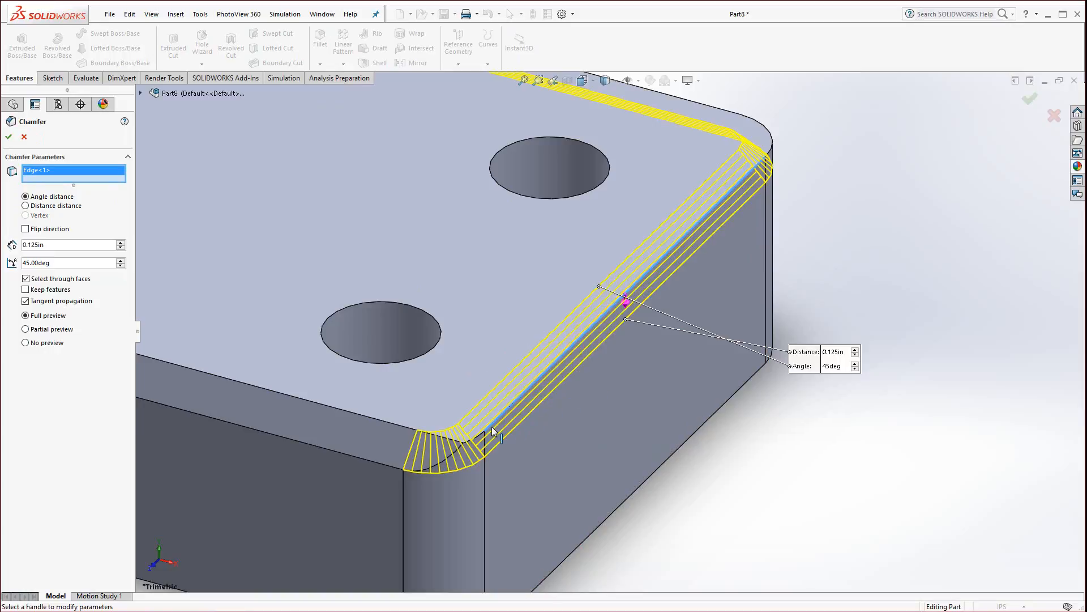
left_click(25, 139)
Step: Restore the feature order by placing the chamfer after the corner fillet
scroll(506, 436, "up", 7)
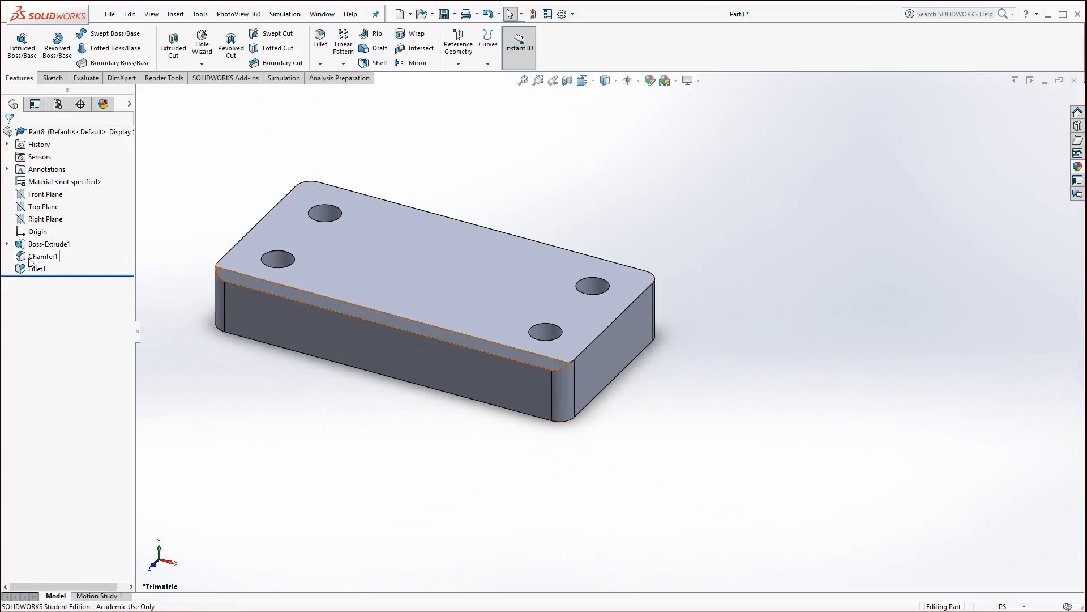
left_click_drag(30, 258, 38, 261)
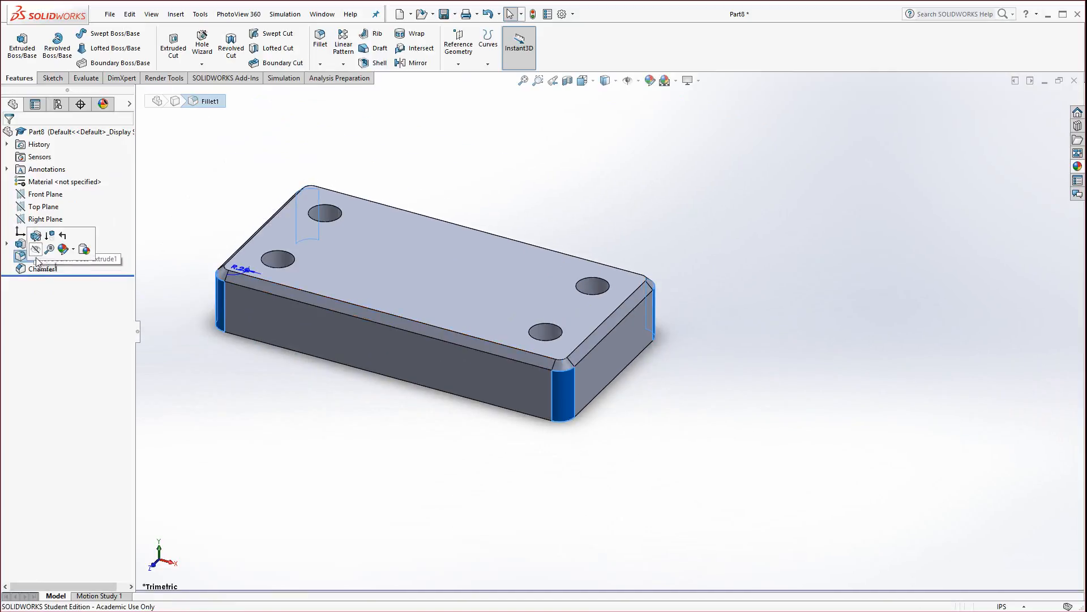
left_click(286, 396)
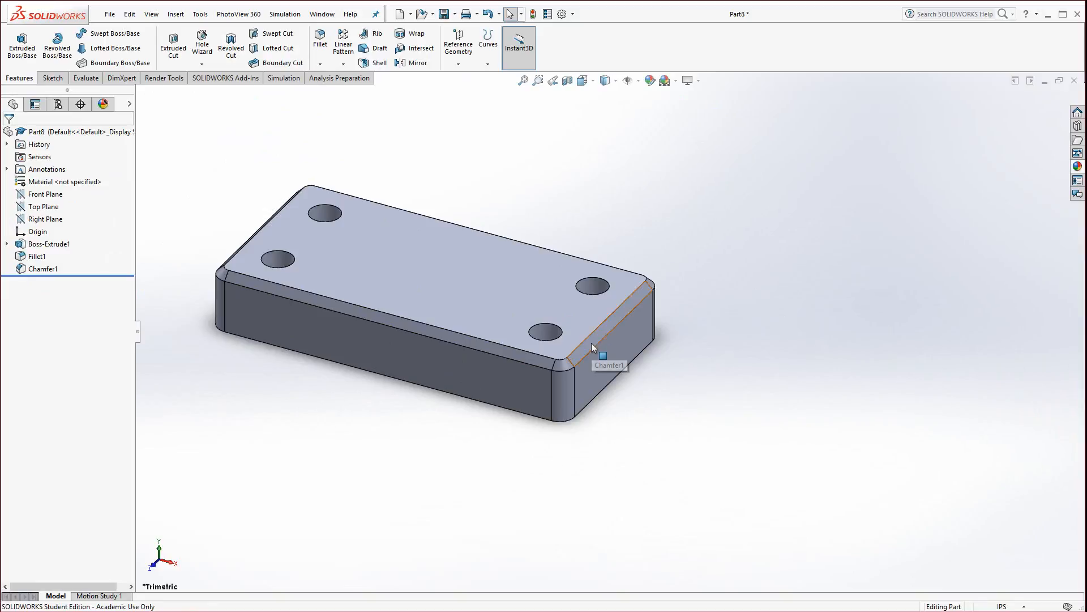
Step: Start a sketch on the plate's top face, viewed normal, and draw a circle about 1.16 in in radius centered on the origin
scroll(288, 255, "down", 2)
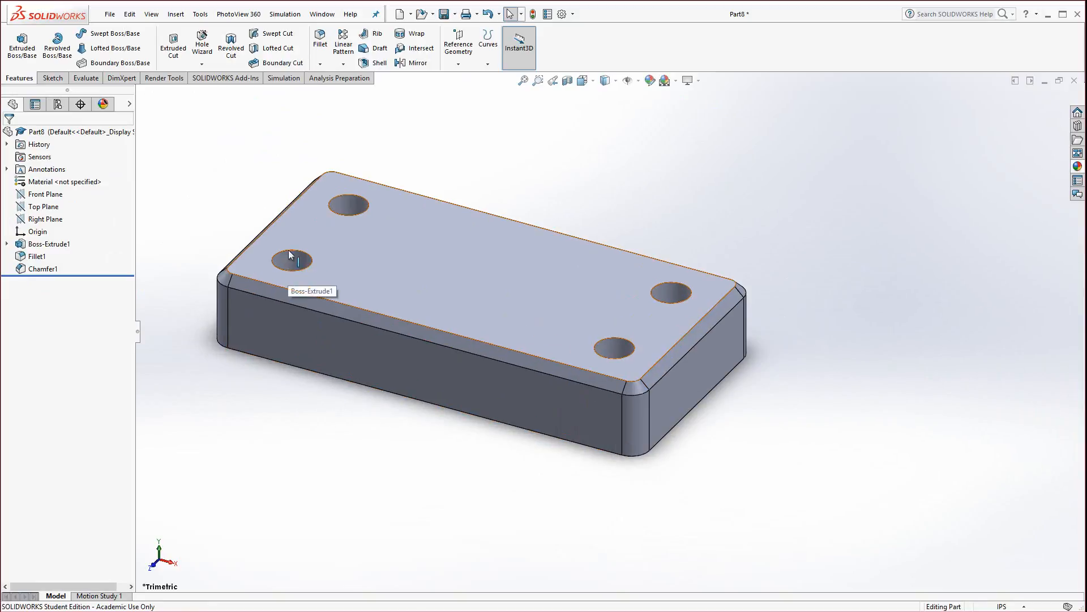
scroll(289, 255, "down", 2)
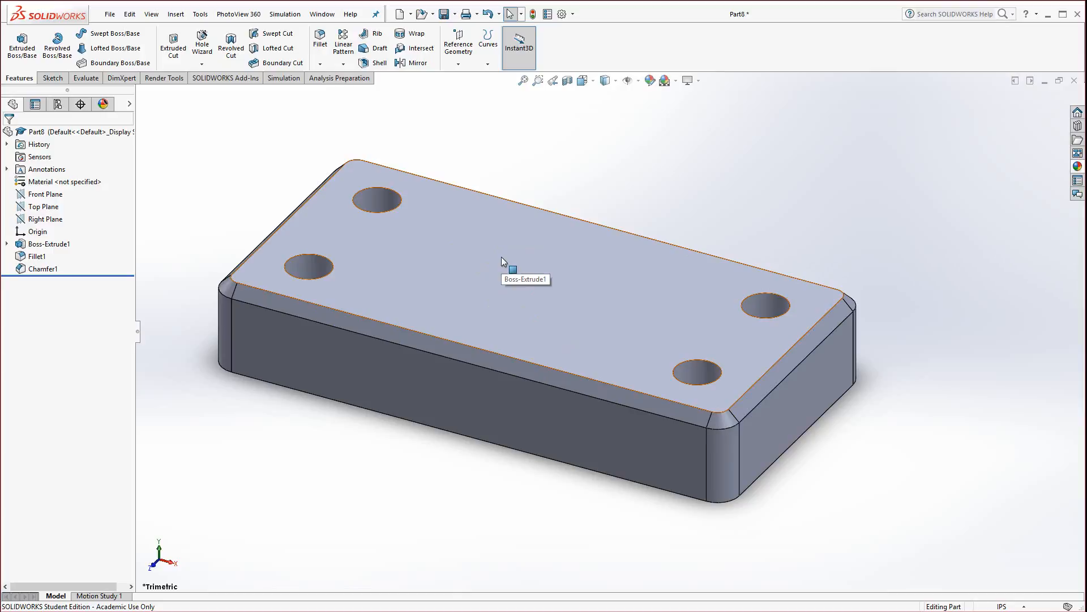
left_click(537, 275)
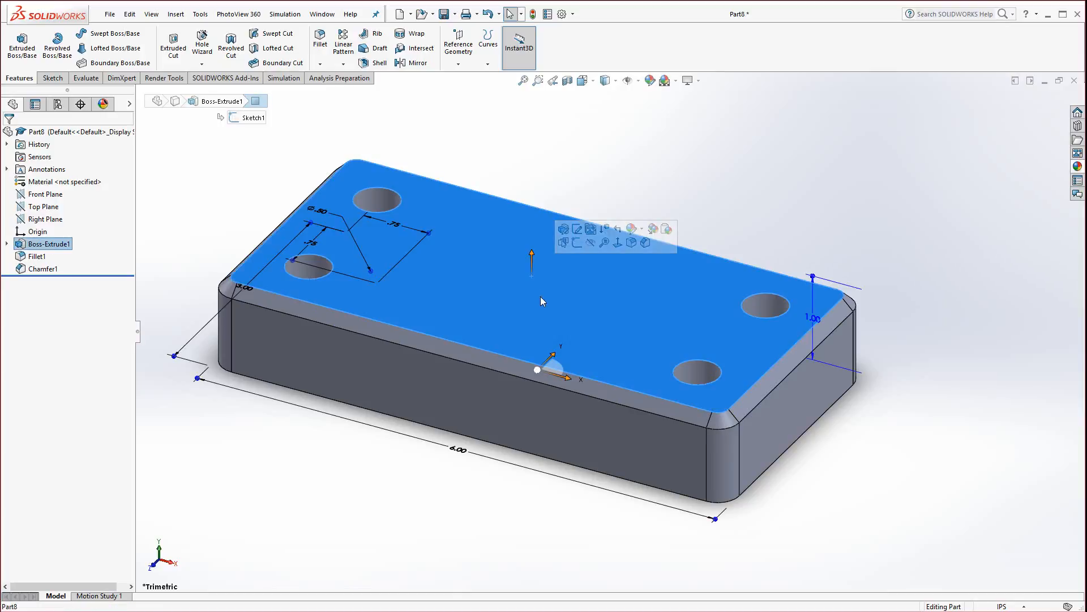
left_click(572, 242)
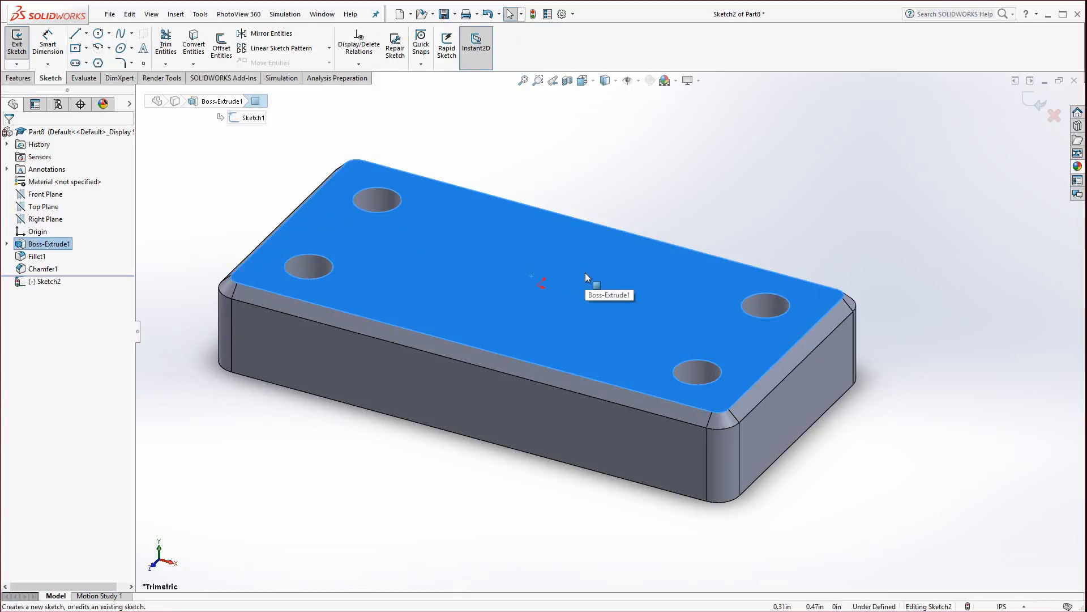
key("space")
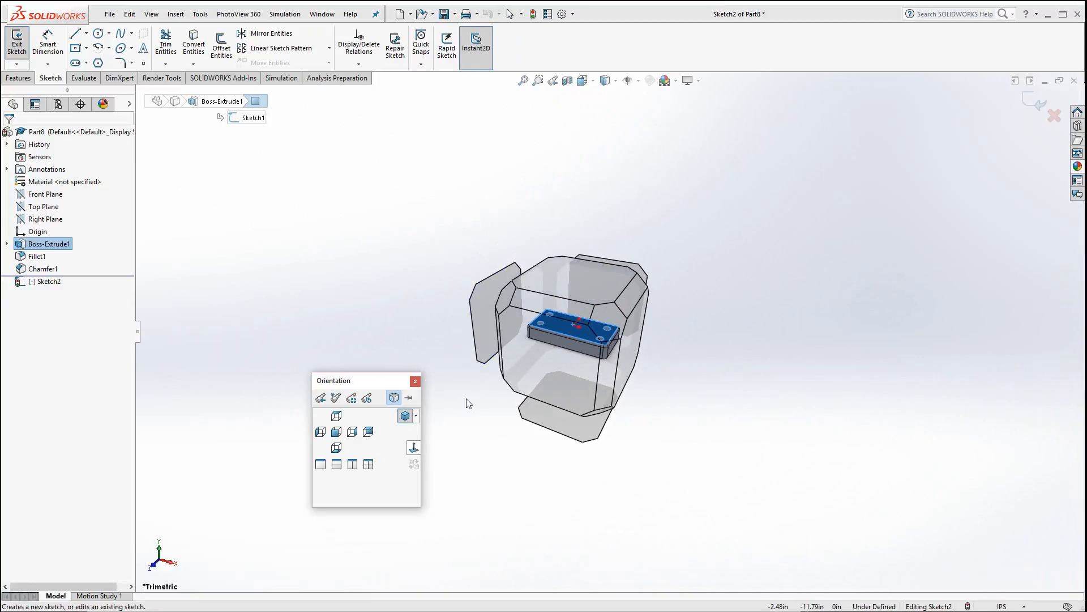
left_click(414, 450)
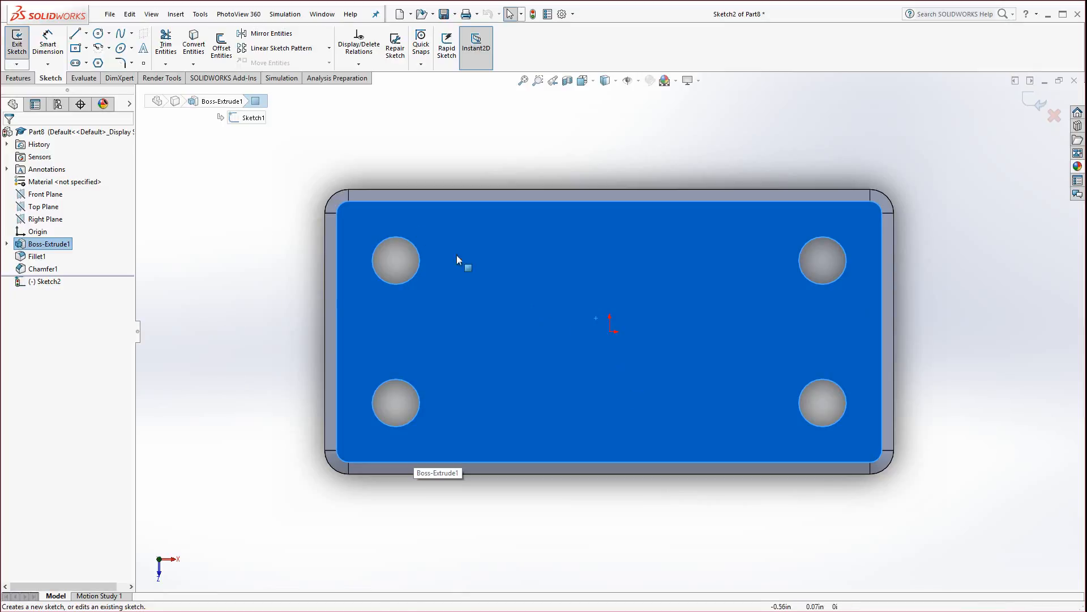
left_click(98, 34)
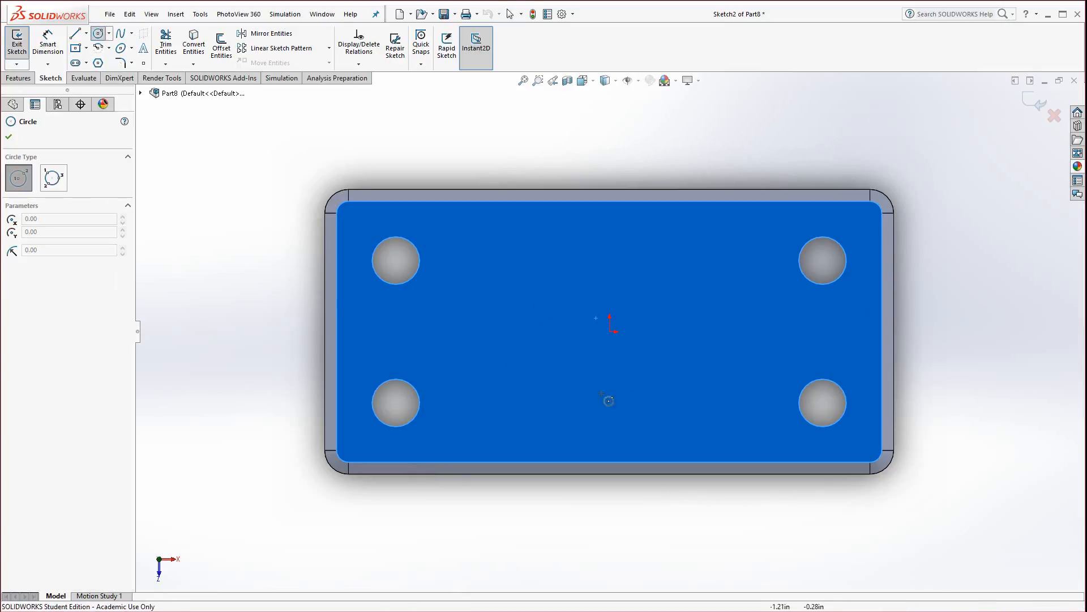
left_click(610, 332)
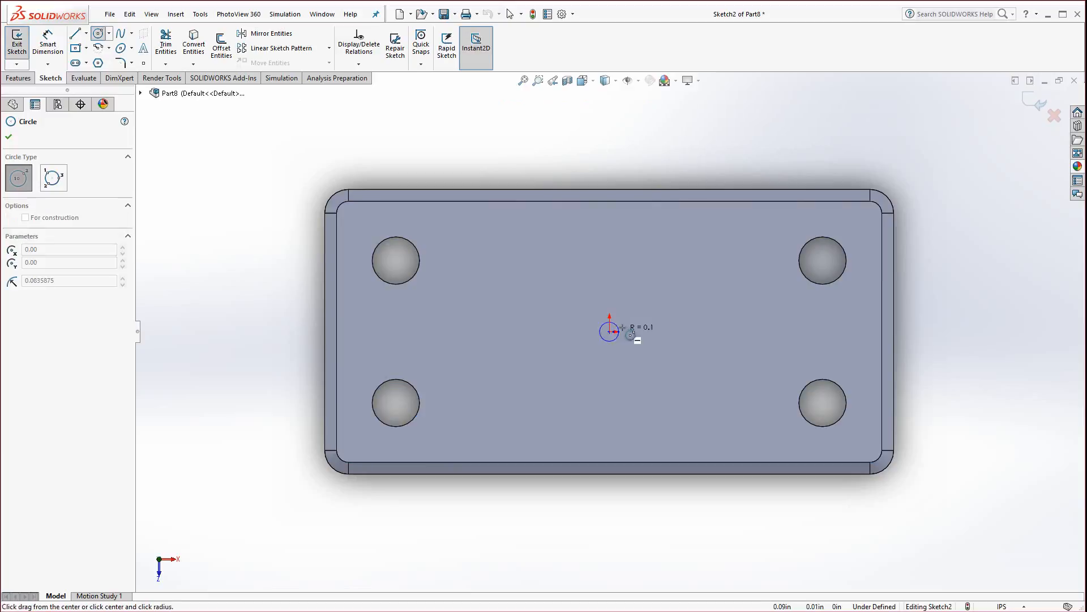
left_click(702, 273)
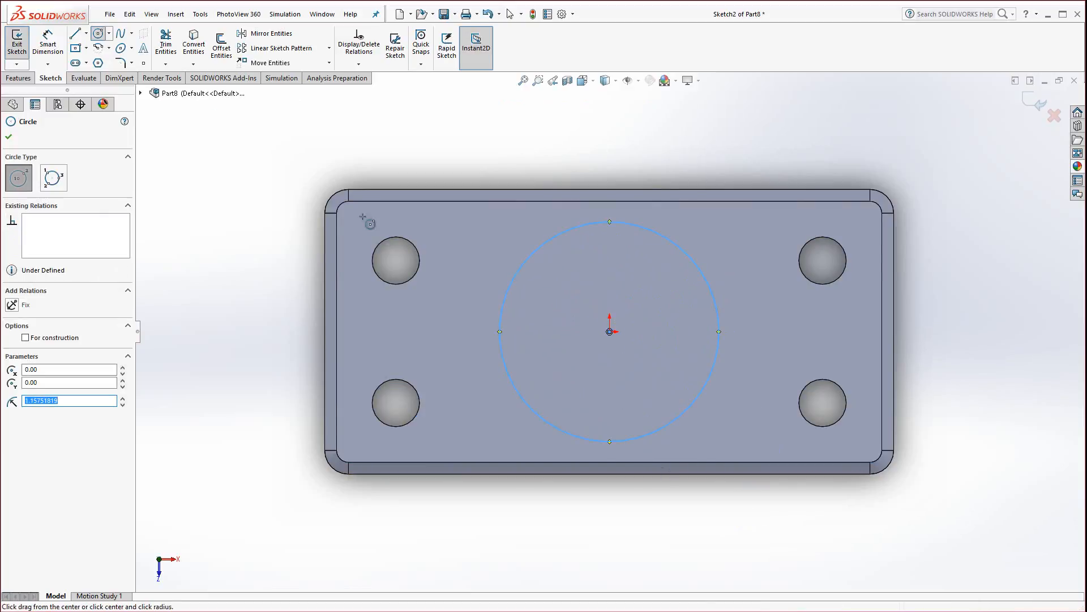
Step: Dimension the circle's diameter to 2.25 in
left_click(48, 42)
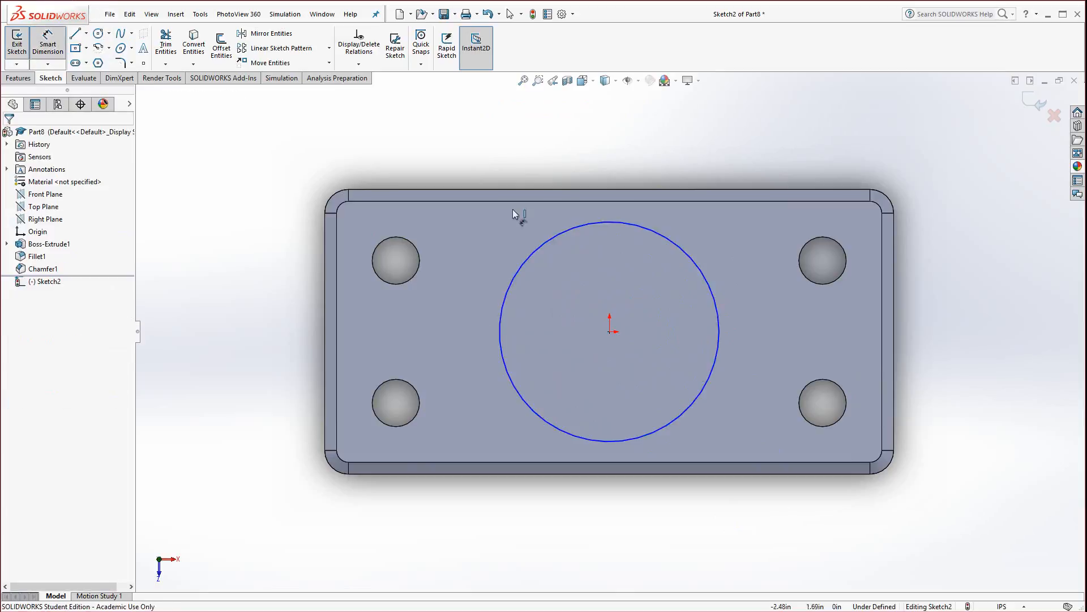
left_click(675, 243)
left_click(785, 162)
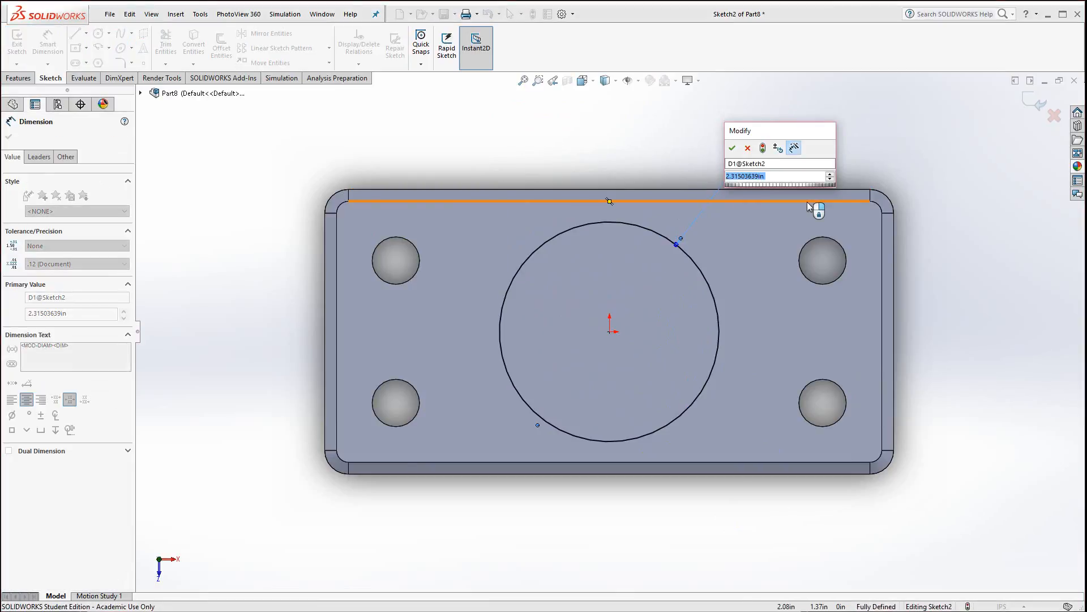
type("2.25")
key("Return")
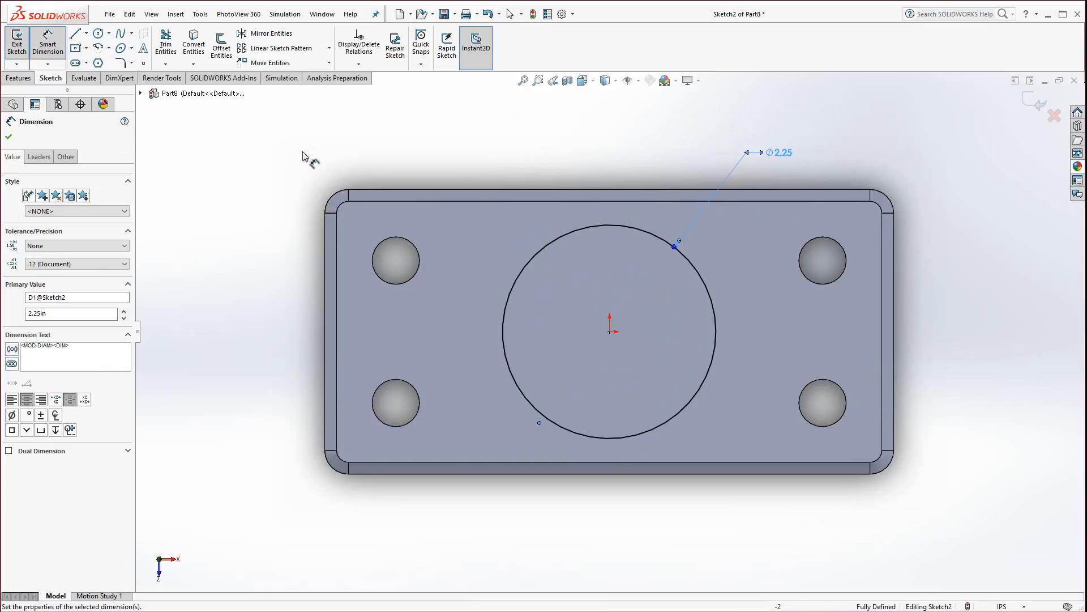
Step: Check the boss height in the PDF drawing and extrude the circle as a blind boss 0.75 in high
left_click(19, 78)
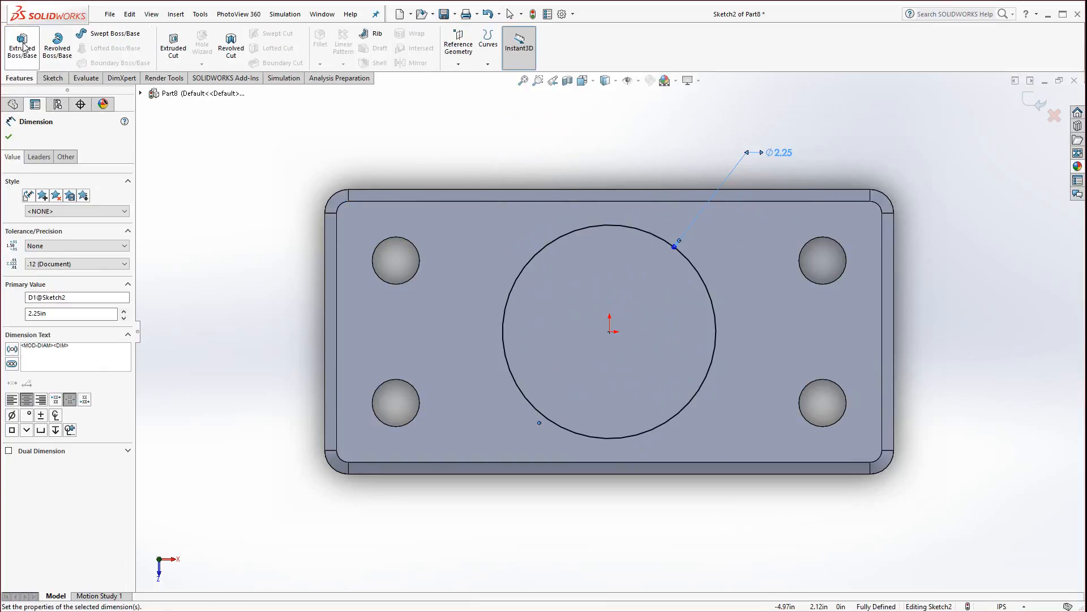
left_click(23, 45)
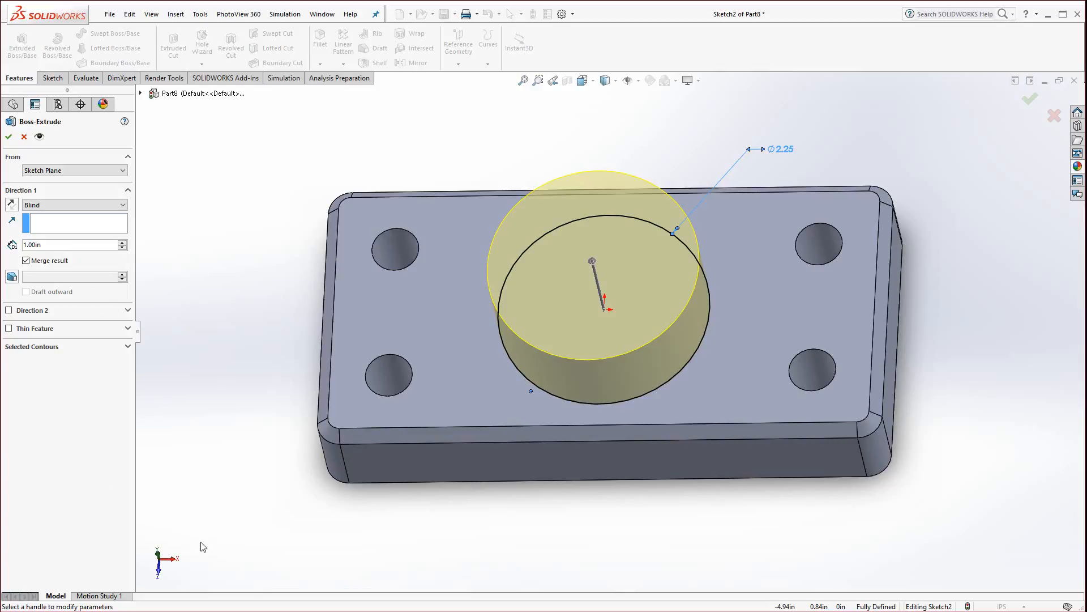
key("alt+Tab")
scroll(500, 476, "up", 3)
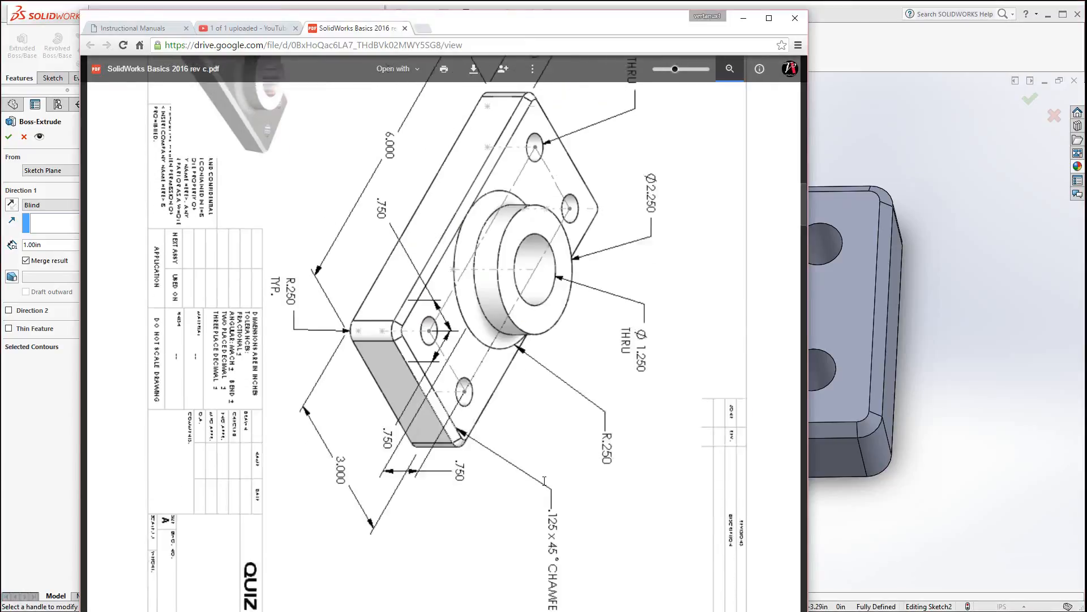
scroll(619, 251, "down", 2)
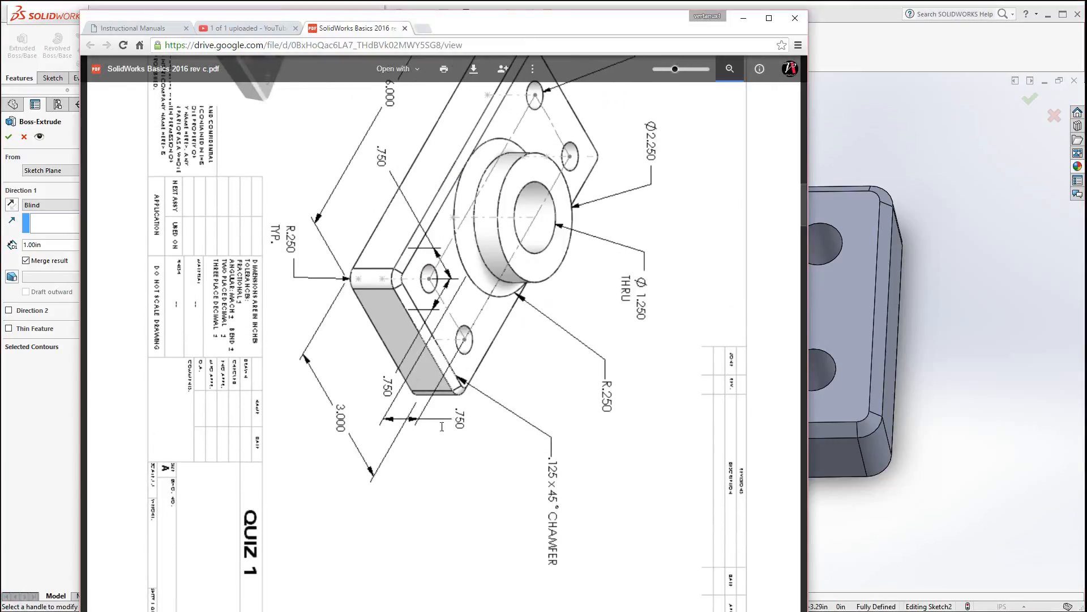
left_click(932, 130)
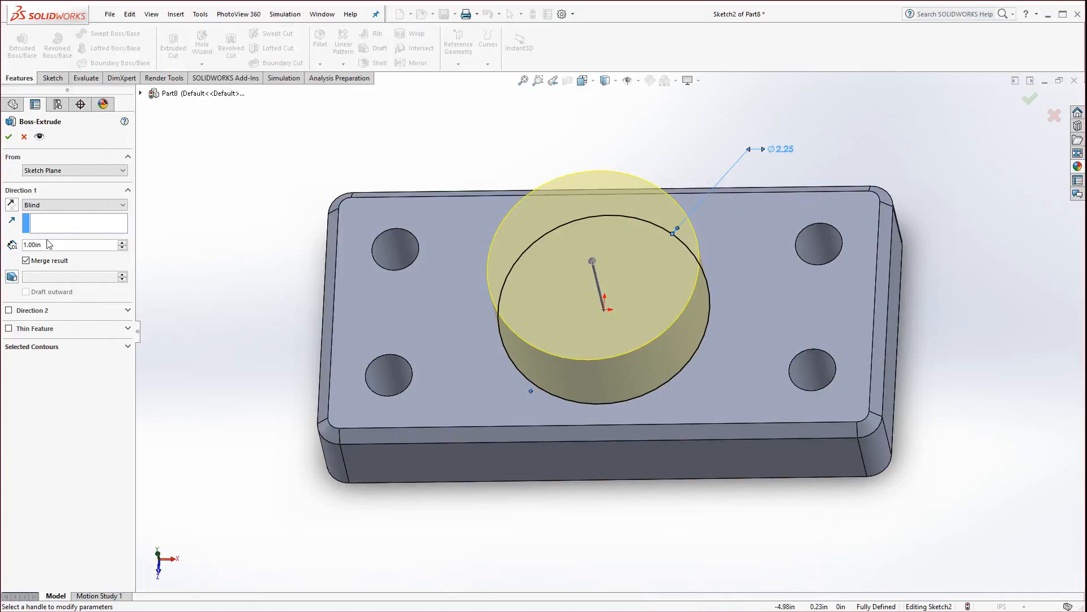
left_click_drag(49, 245, 11, 245)
type("0.75")
key("Return")
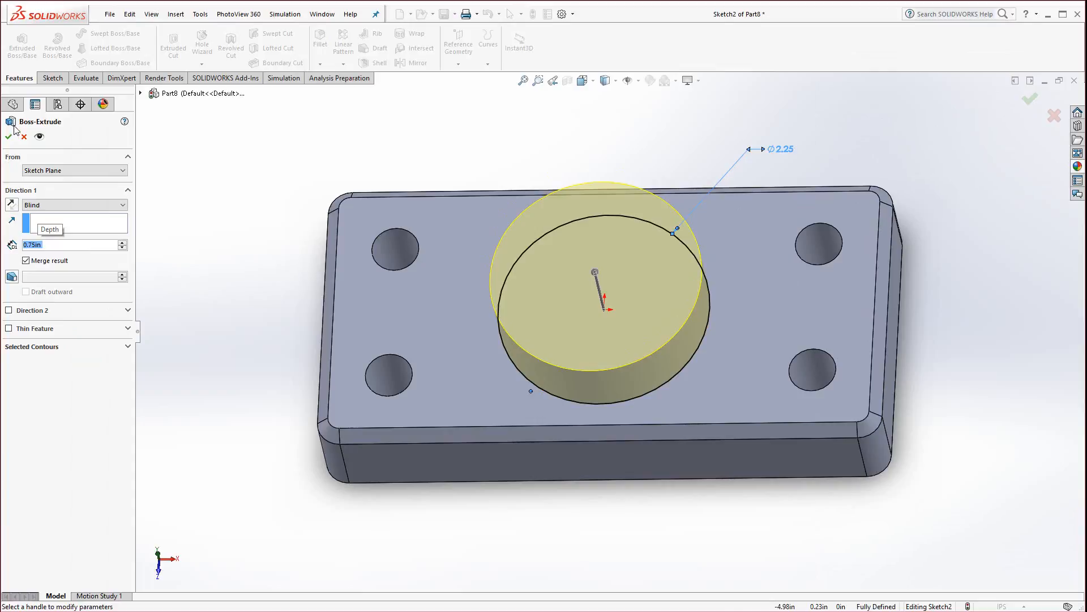
left_click(8, 137)
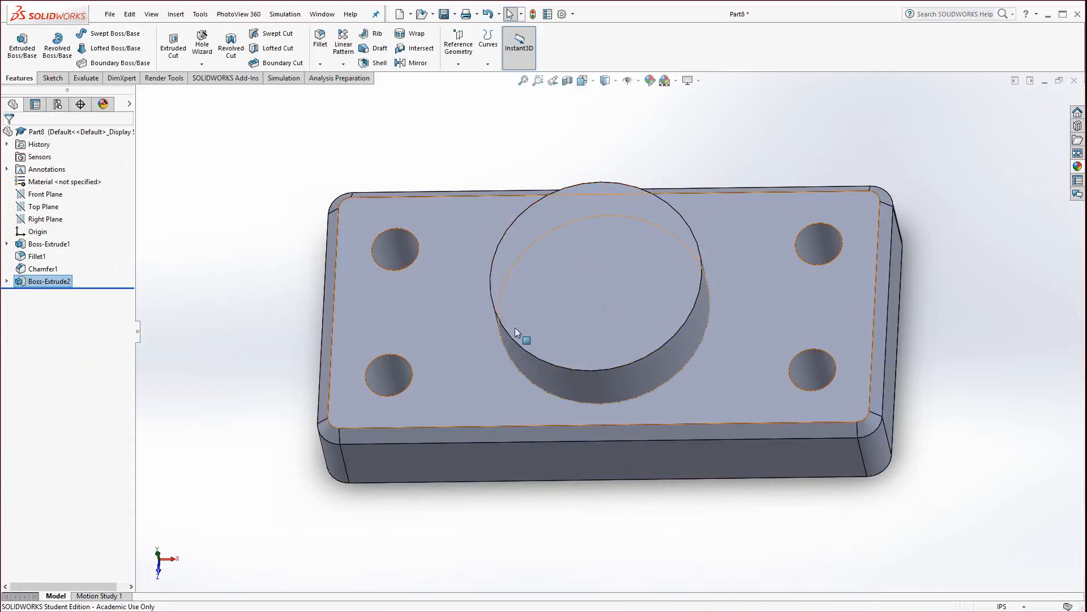
Step: Start a sketch on the boss's top face and draw a circle about 1.5 in in diameter centered on the origin
left_click(603, 262)
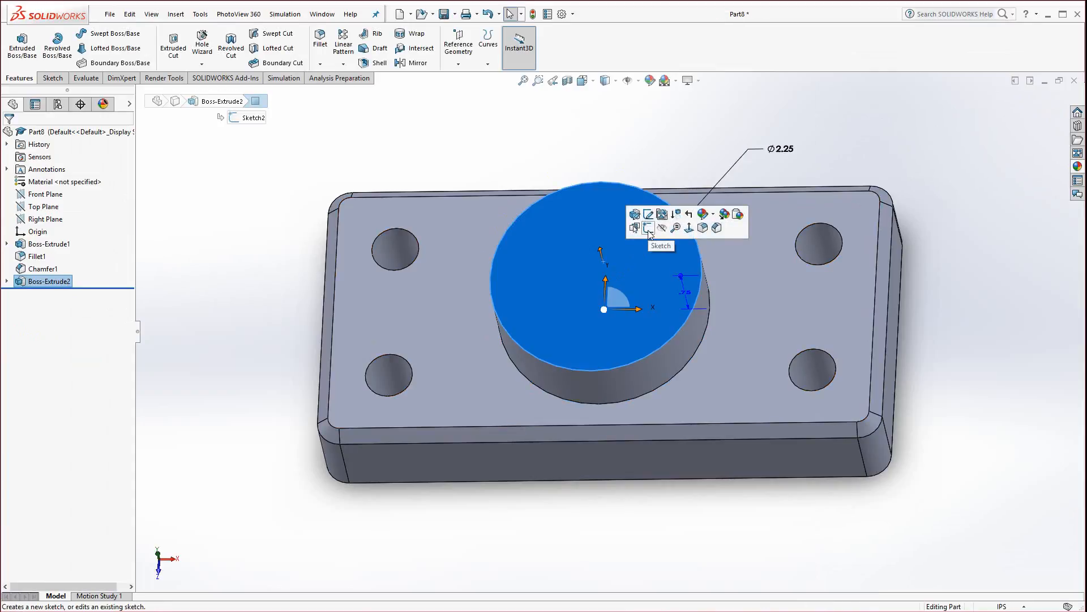
left_click(649, 228)
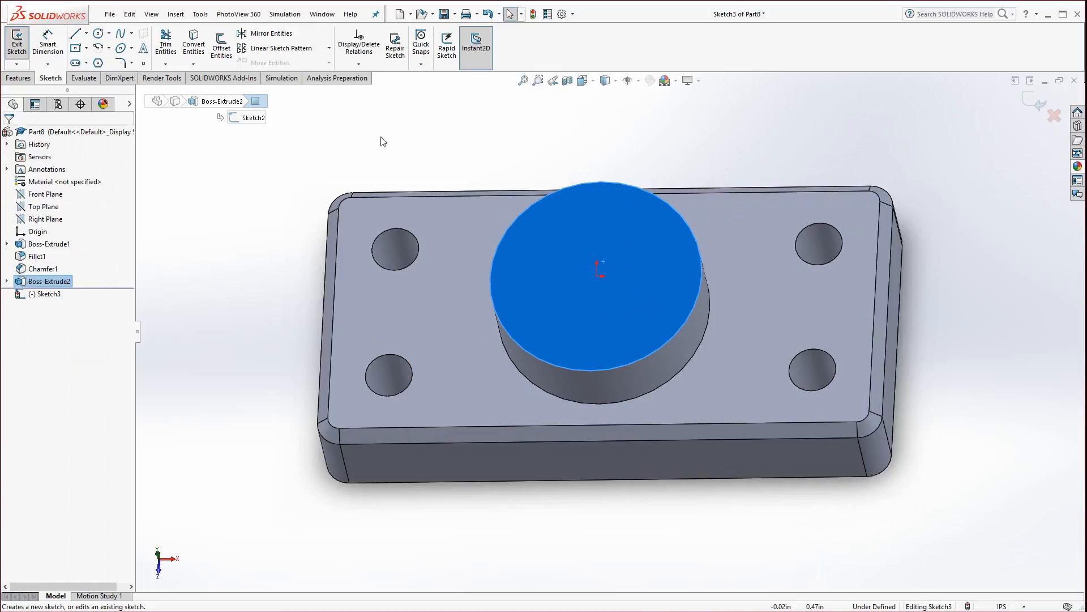
left_click(98, 33)
left_click(597, 276)
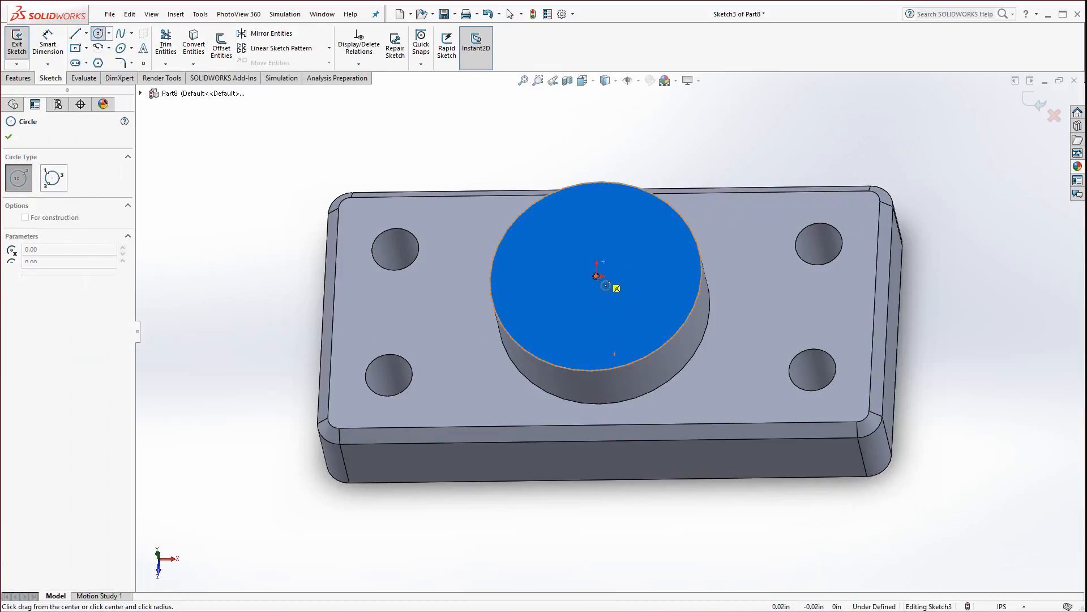
left_click(661, 316)
Step: Dimension the diameter of the circle on the boss's top face to 1.25 in
left_click(48, 44)
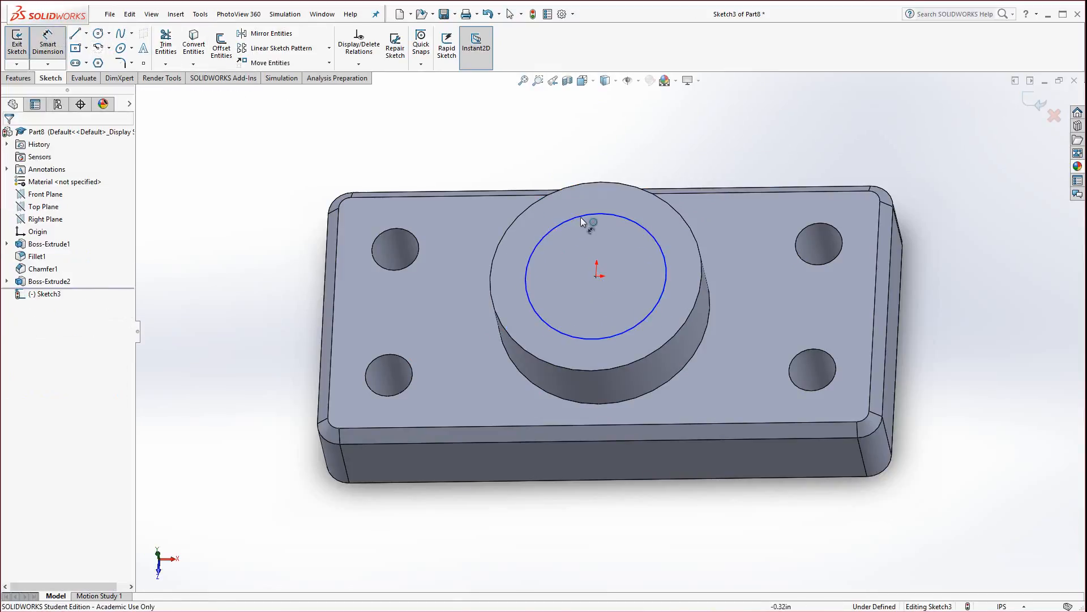
left_click(657, 235)
left_click(811, 157)
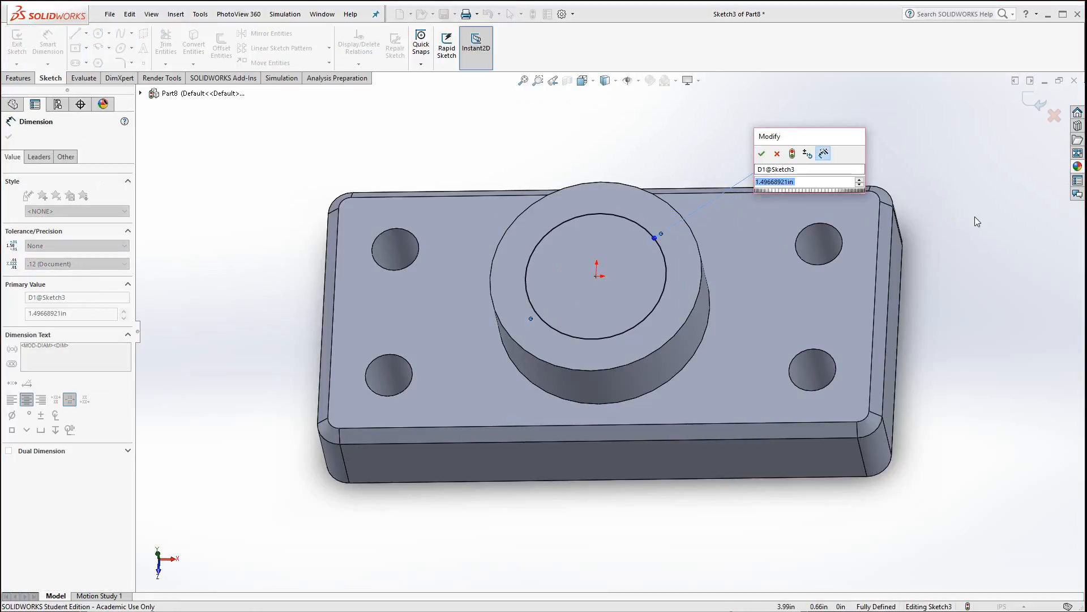
type("1.25")
key("Return")
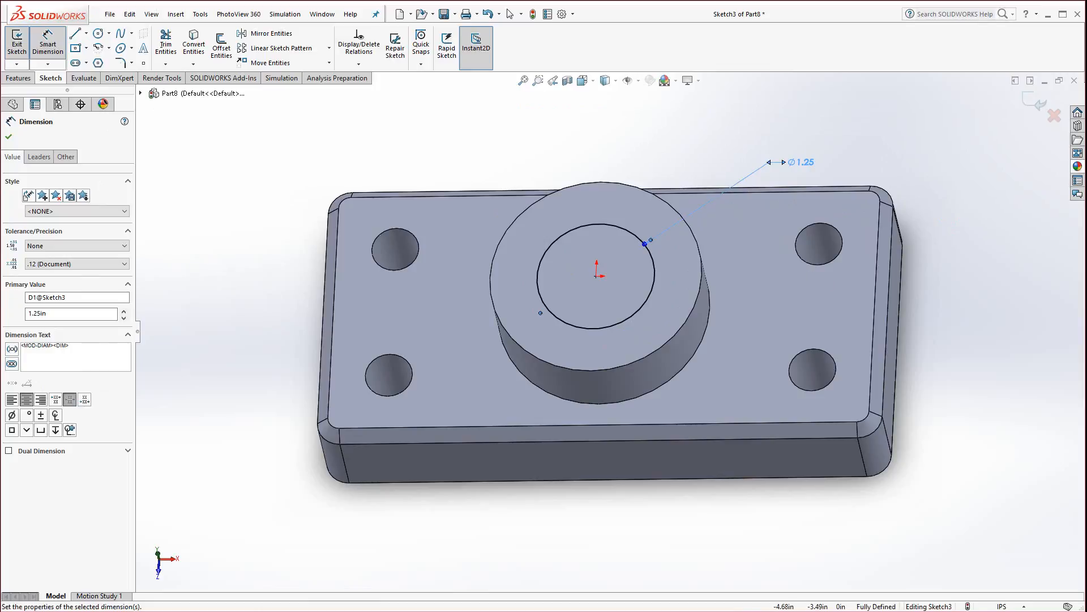
Step: Check the bore callout in the PDF drawing and cut the circle through the boss and plate with a Through All Extruded Cut
key("alt+Tab")
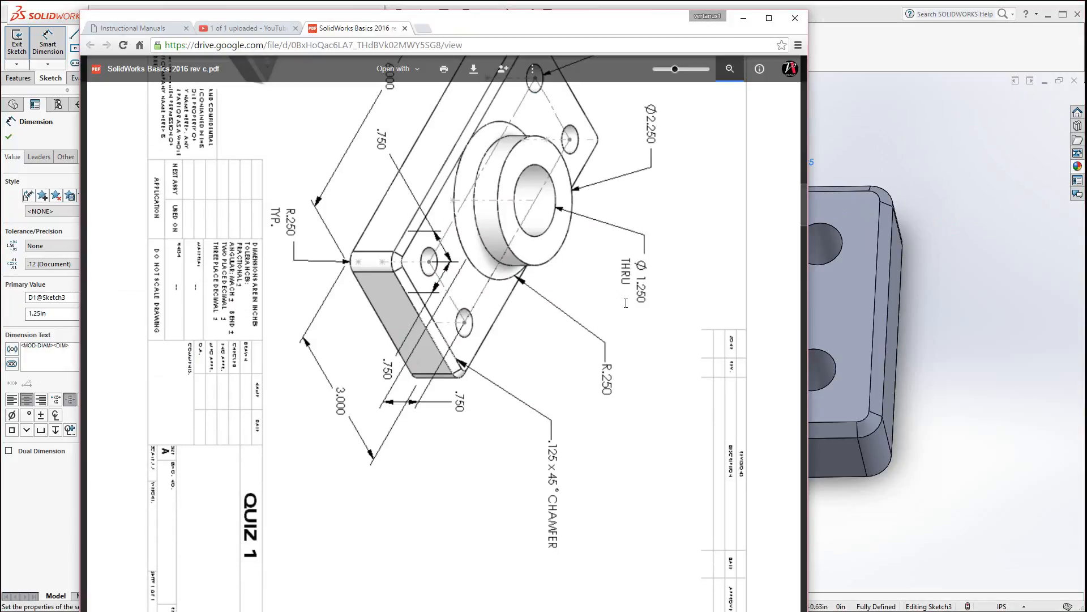
key("alt+Tab")
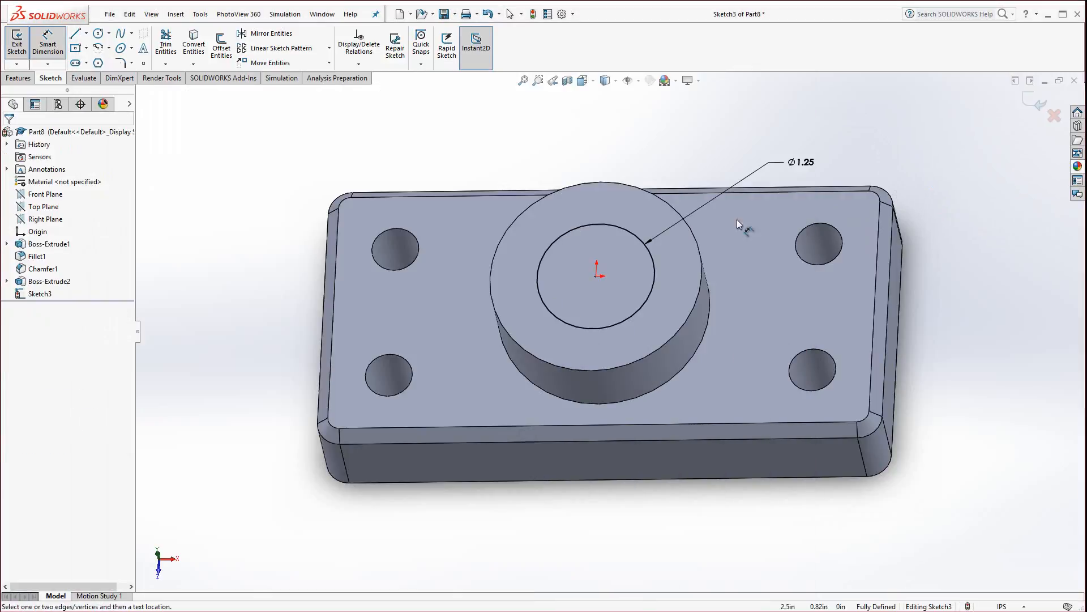
left_click(10, 79)
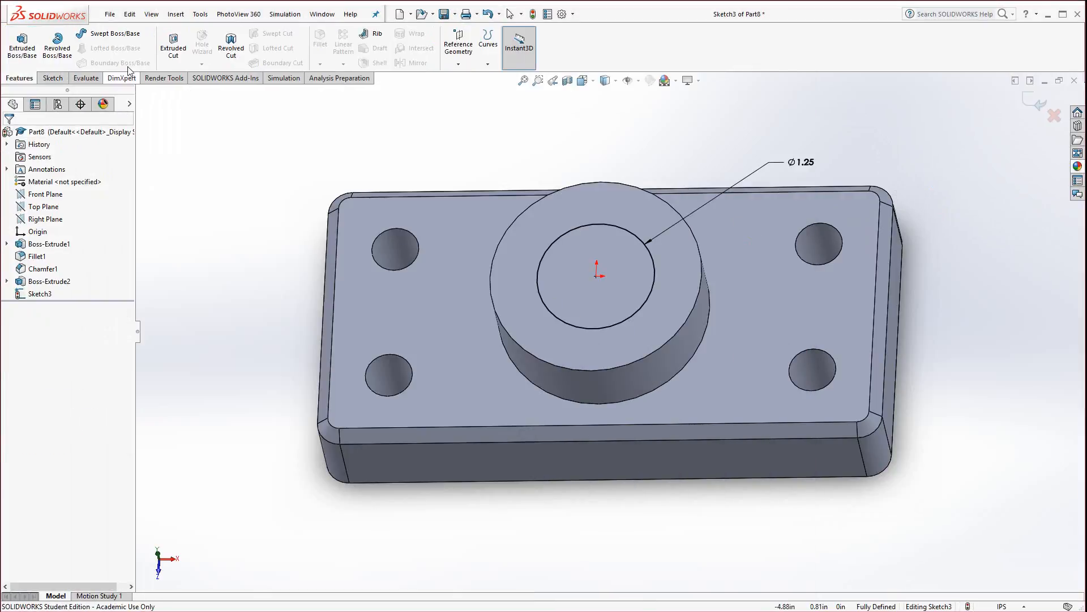
left_click(177, 51)
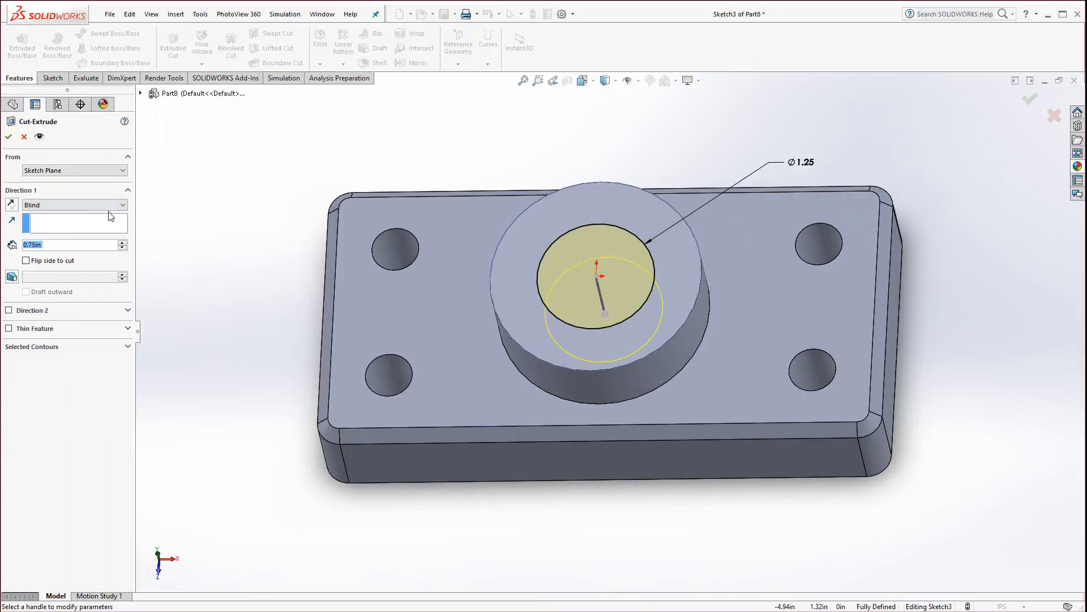
left_click(80, 207)
left_click(71, 223)
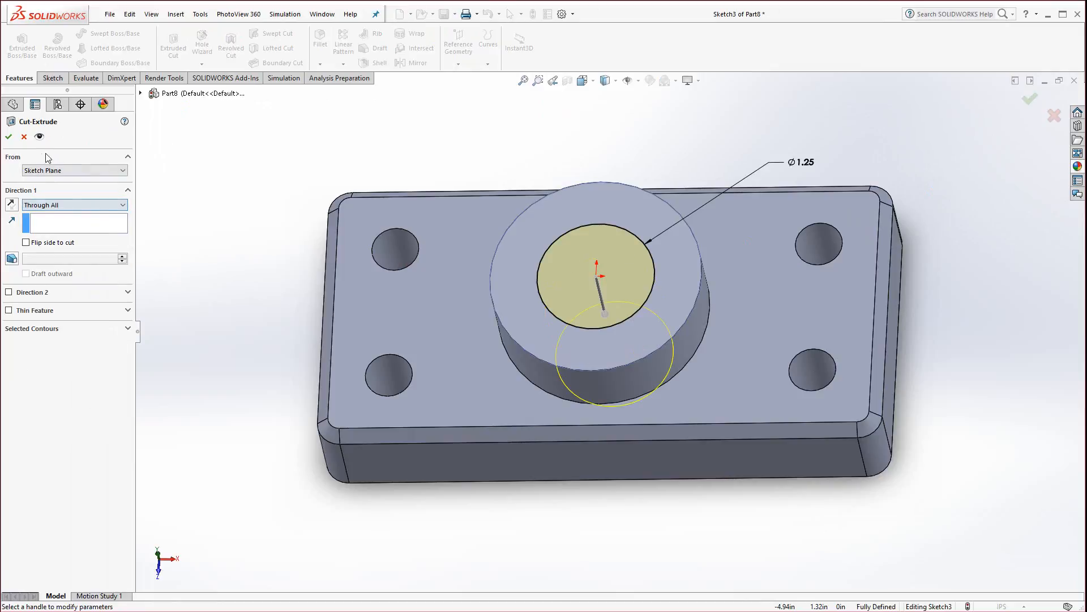
key("Return")
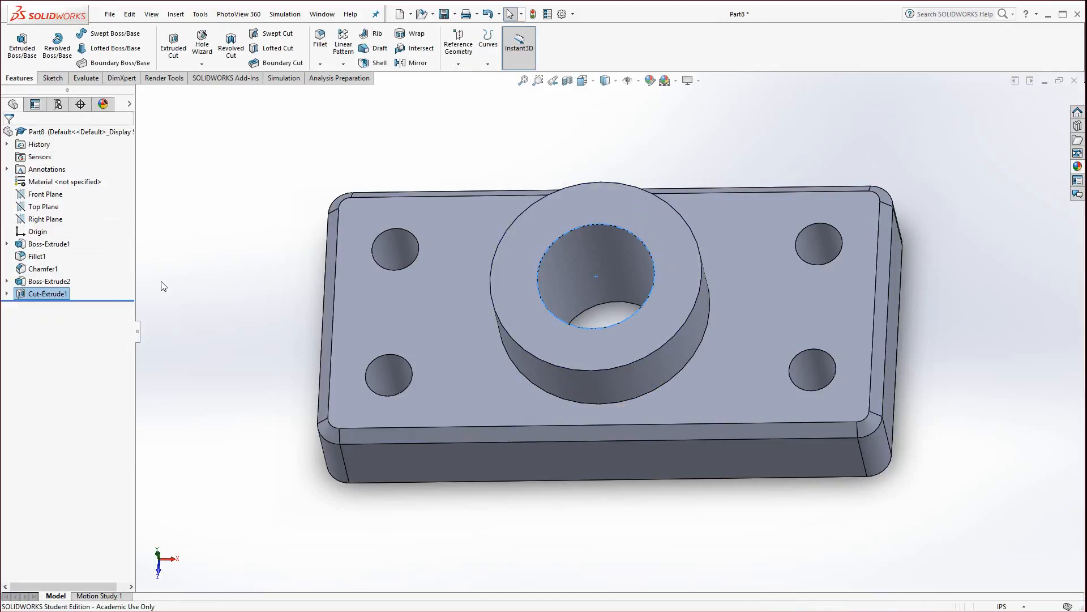
Step: Fillet the edge where the boss meets the plate's top face with a 0.25 in radius
middle_click_drag(544, 558, 499, 504)
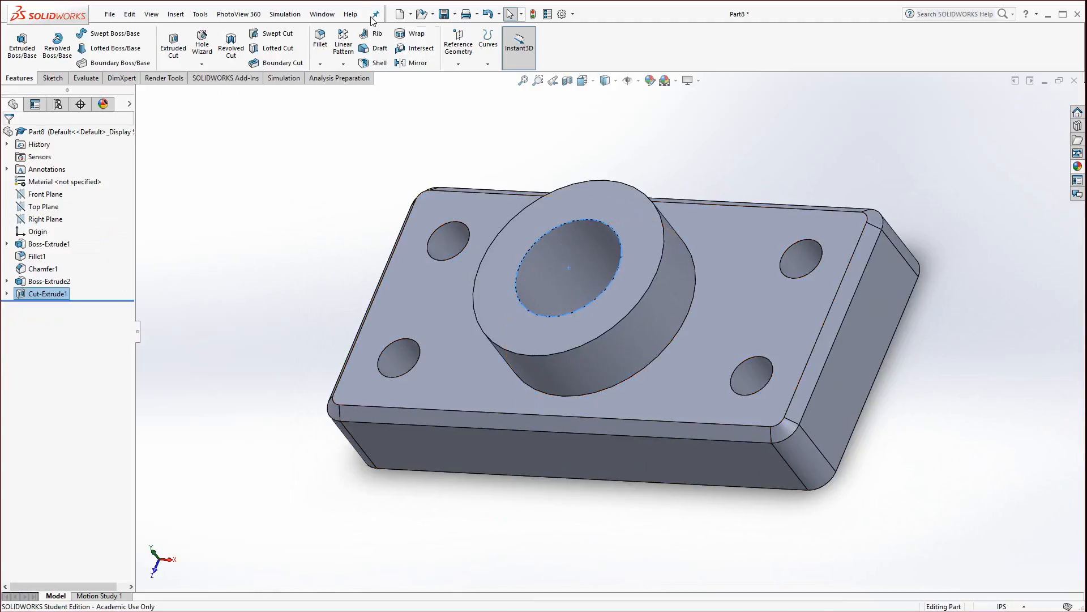
left_click(320, 38)
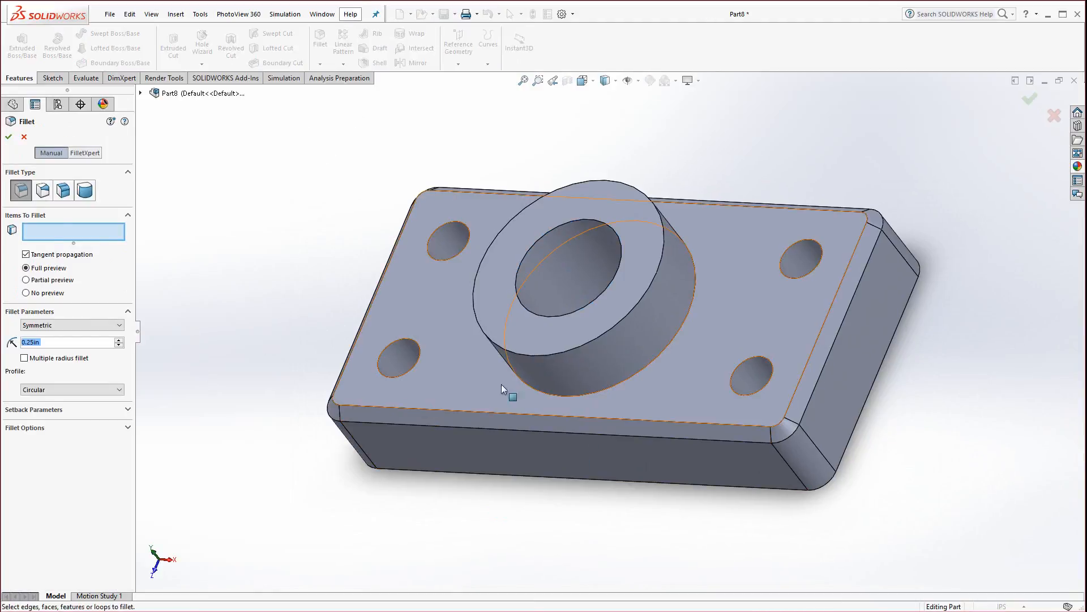
left_click(535, 390)
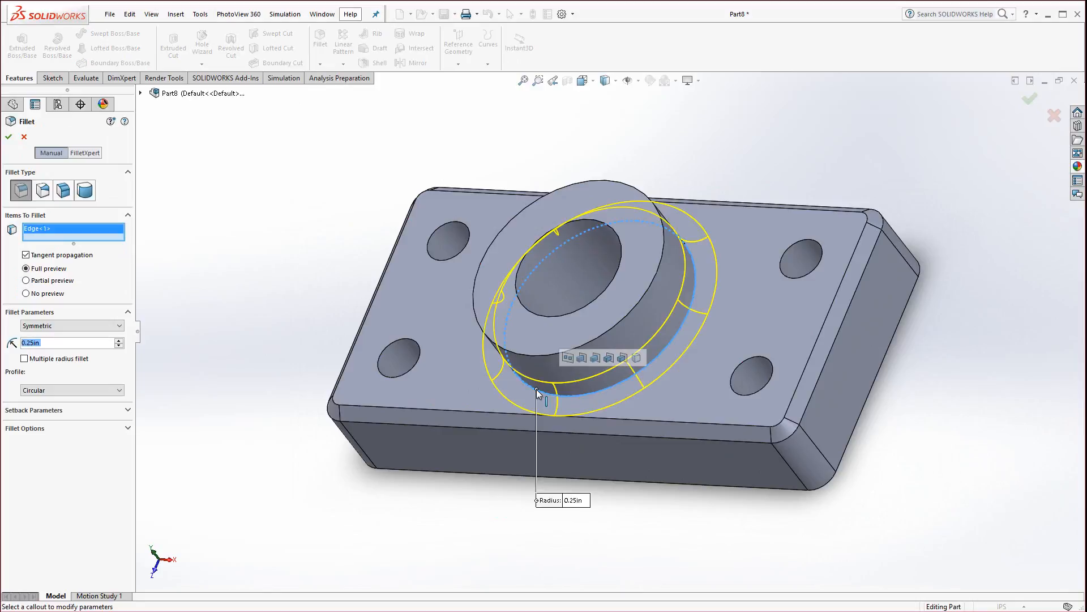
left_click(9, 137)
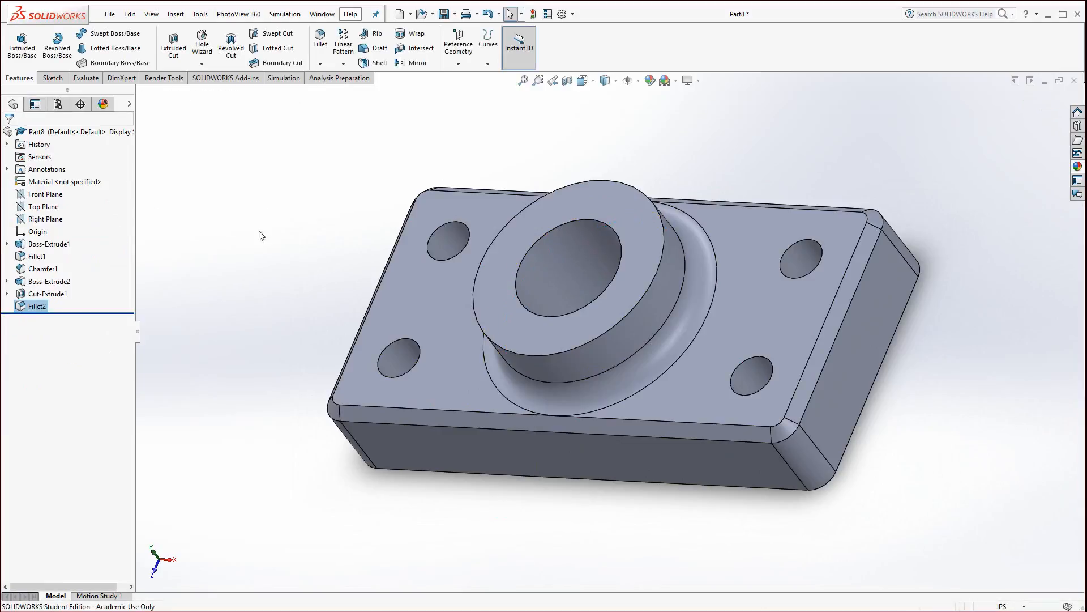
middle_click_drag(261, 236, 298, 214)
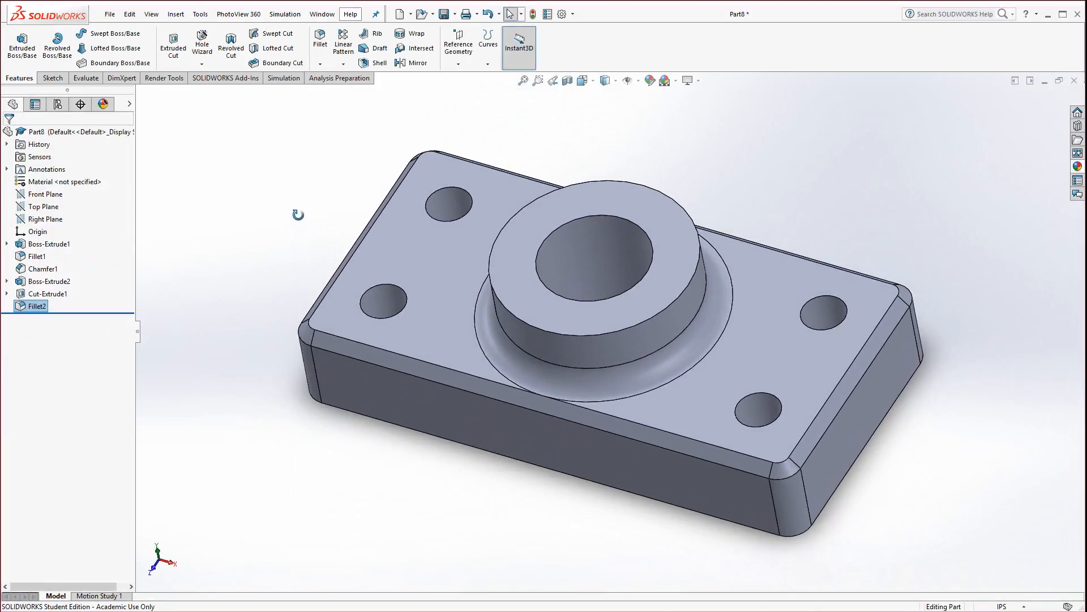